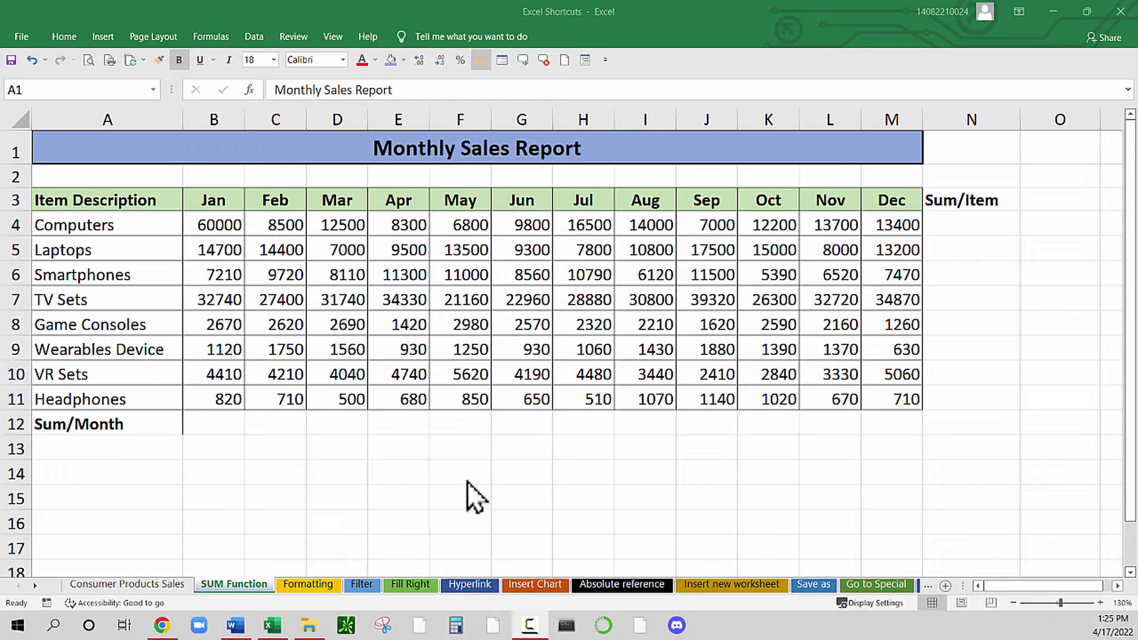
- Examine the item list, the Computers sales across all months, and the January and February columns with their Sum/Month cells
drag(108, 224, 96, 399)
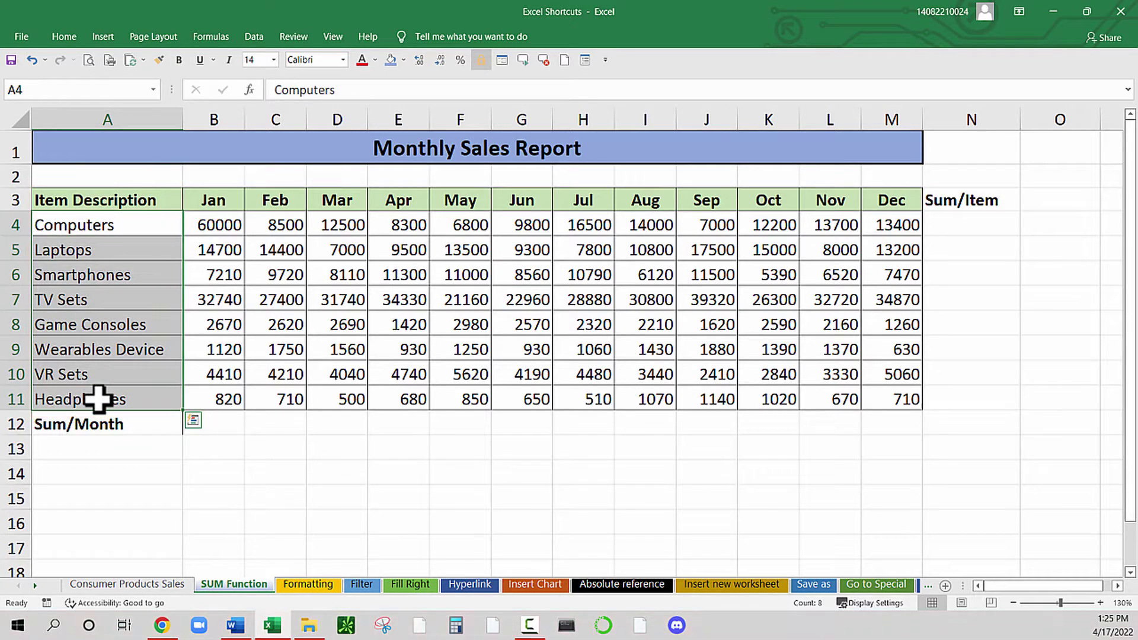
drag(208, 224, 895, 226)
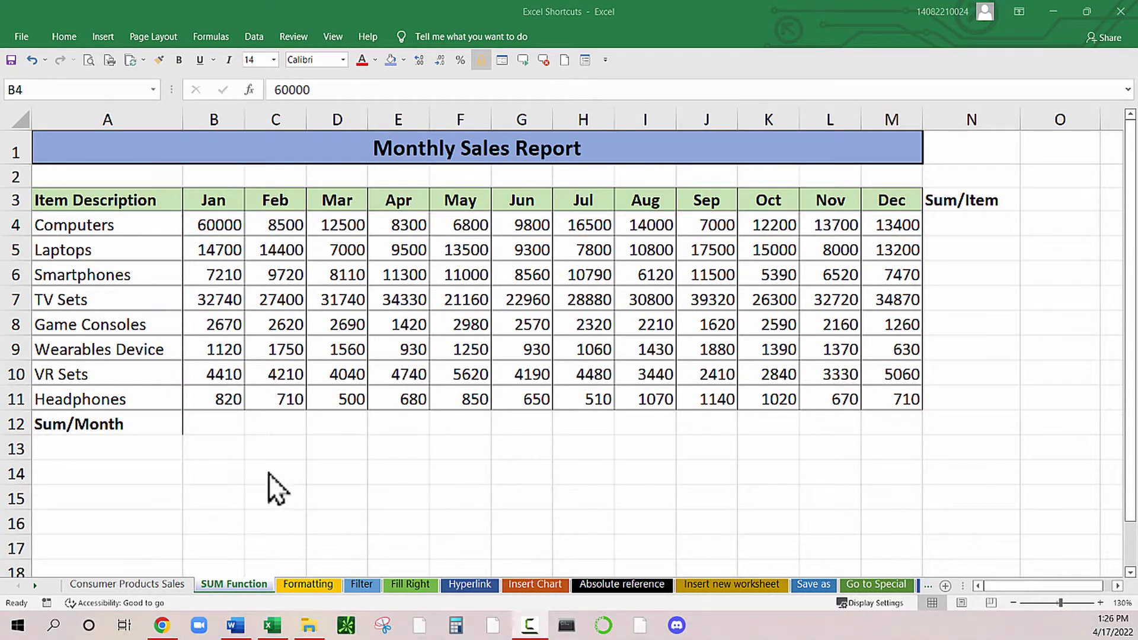
click(221, 425)
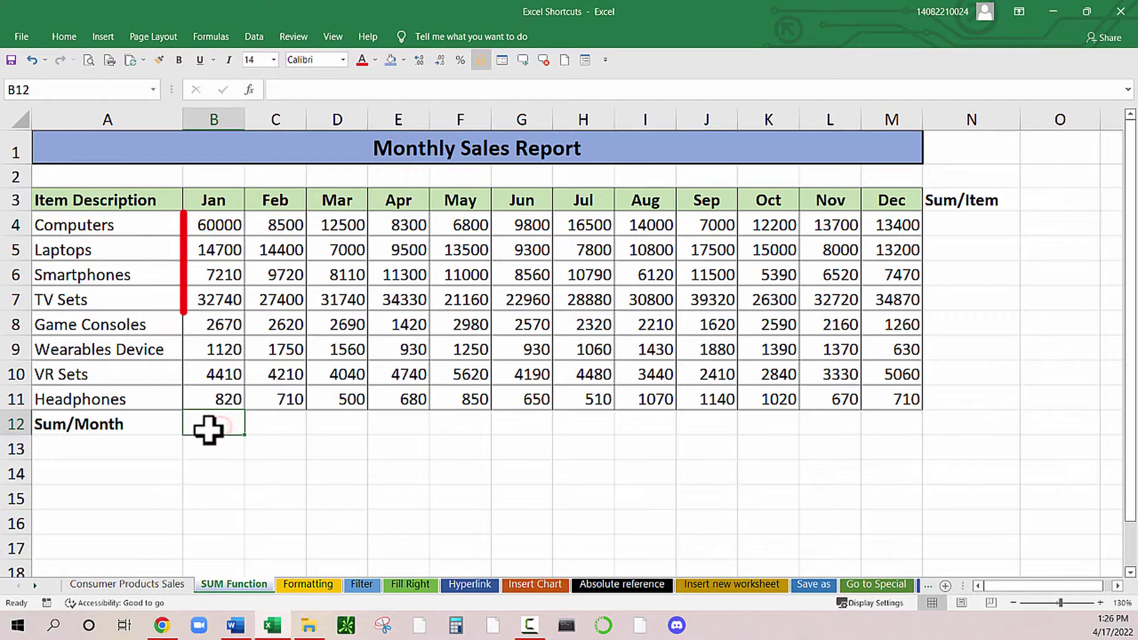
drag(214, 227, 210, 397)
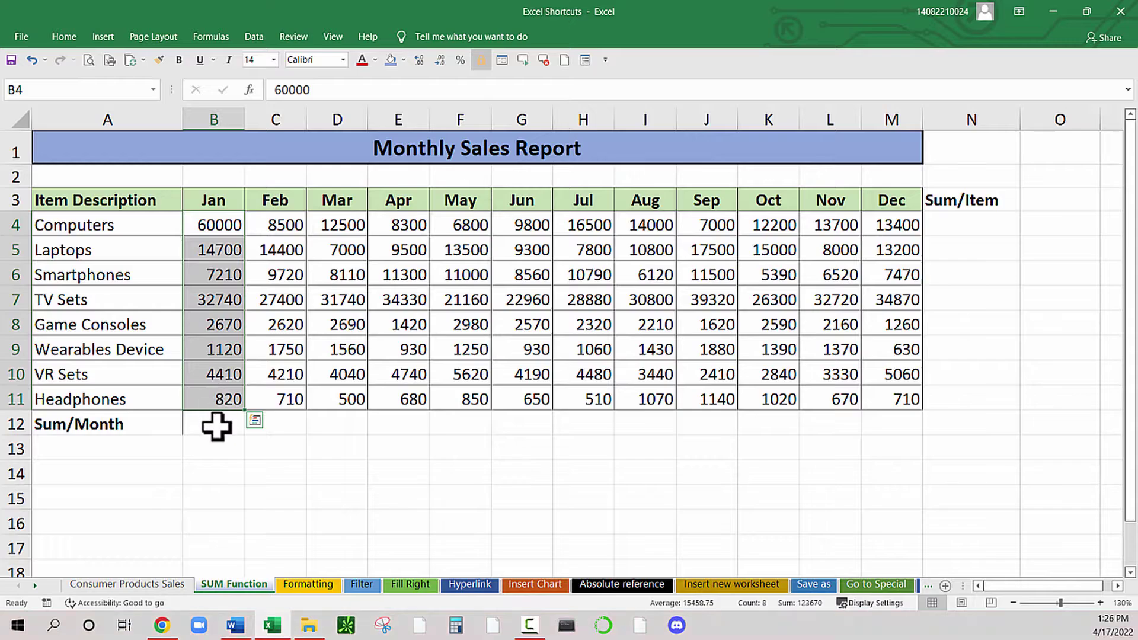
click(216, 425)
click(276, 423)
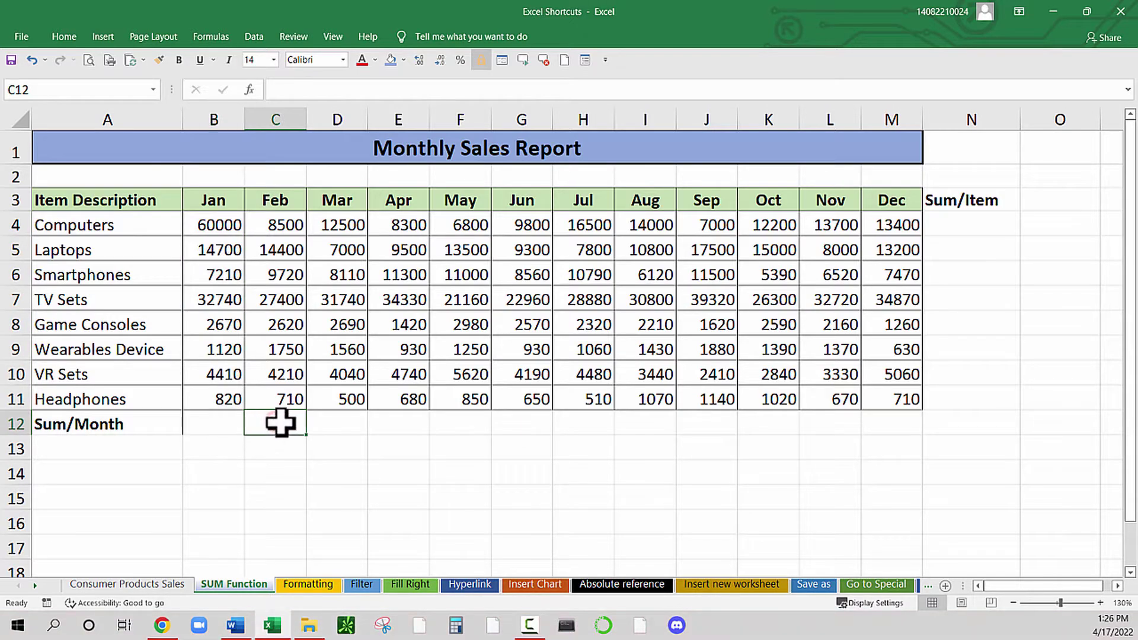
click(288, 225)
drag(286, 259, 278, 399)
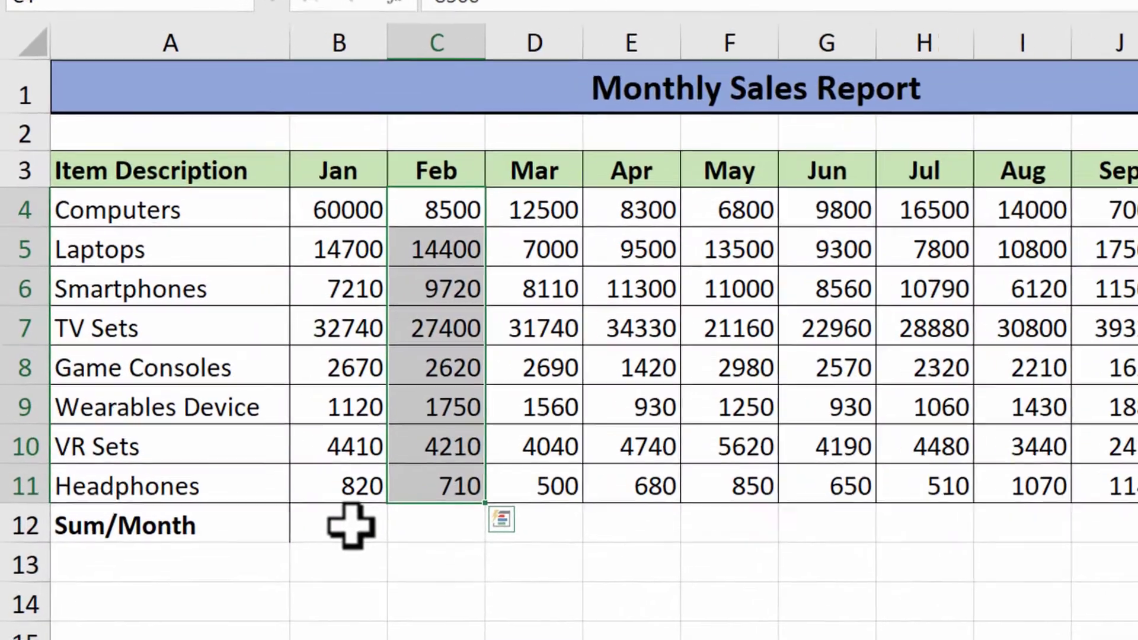
- Total the January sales in B12 with =SUM(B4:B11) and fill the formula across the Sum/Month row to December
click(351, 526)
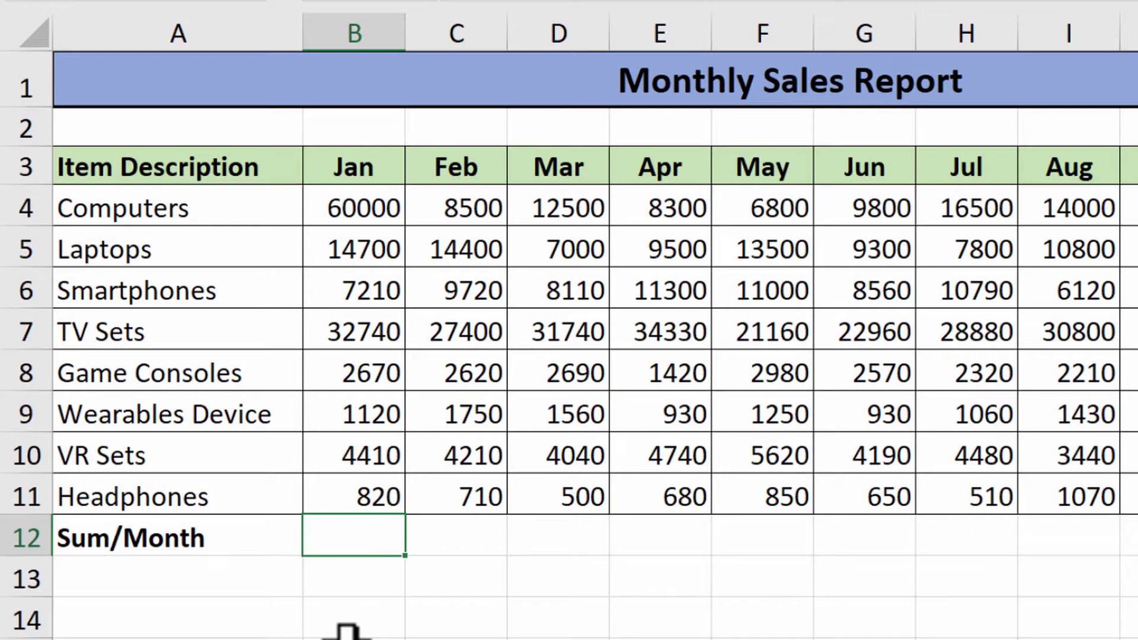
key(alt+equal)
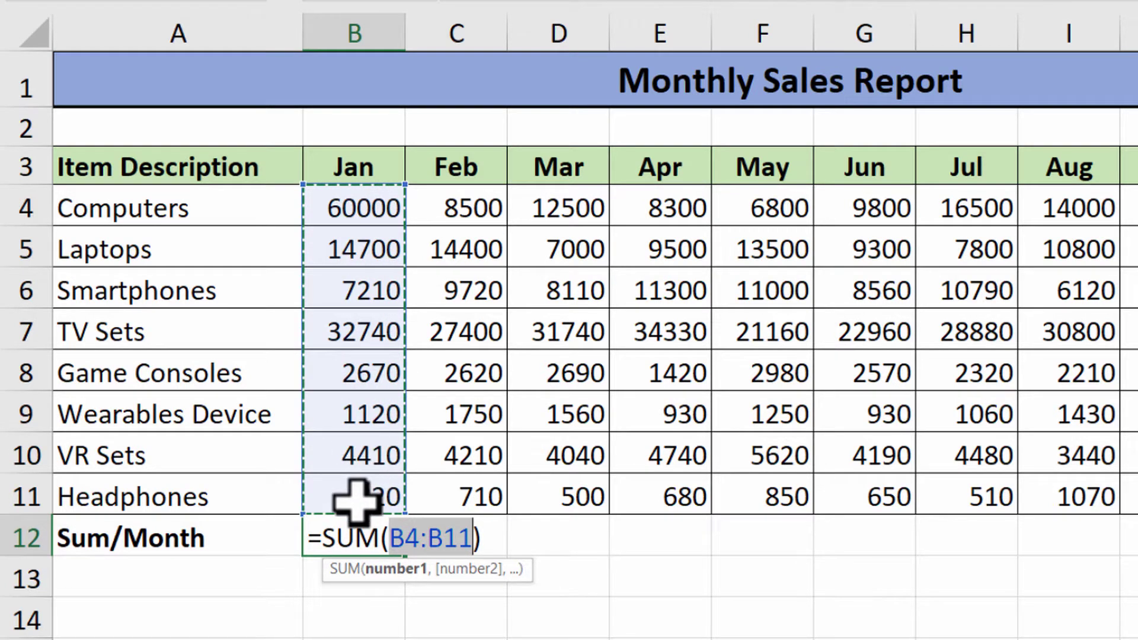
key(Return)
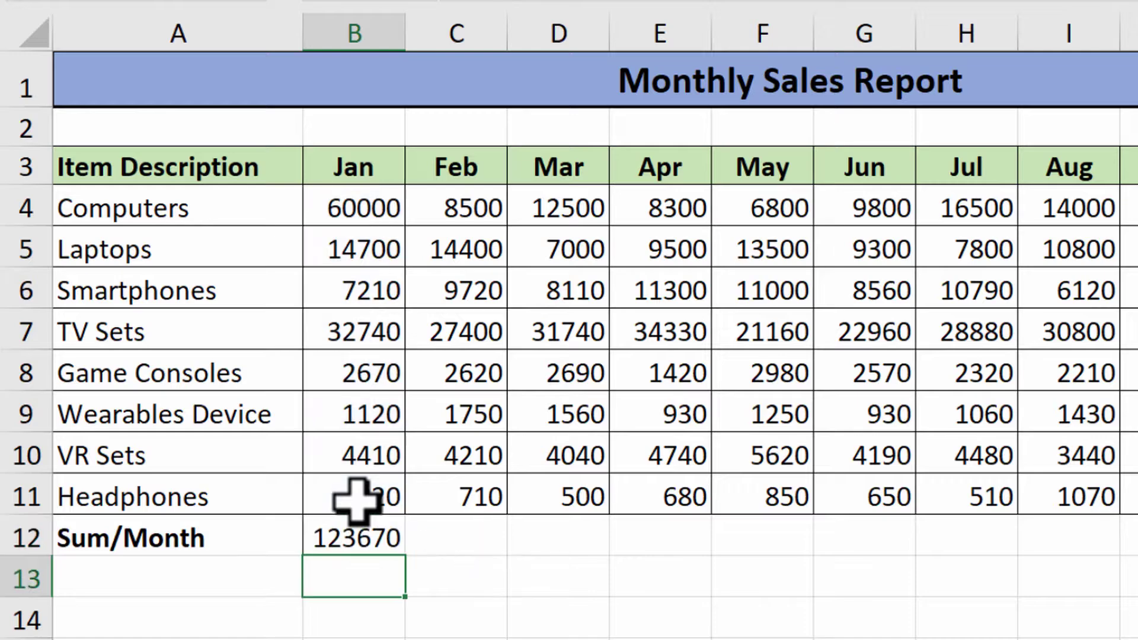
click(362, 536)
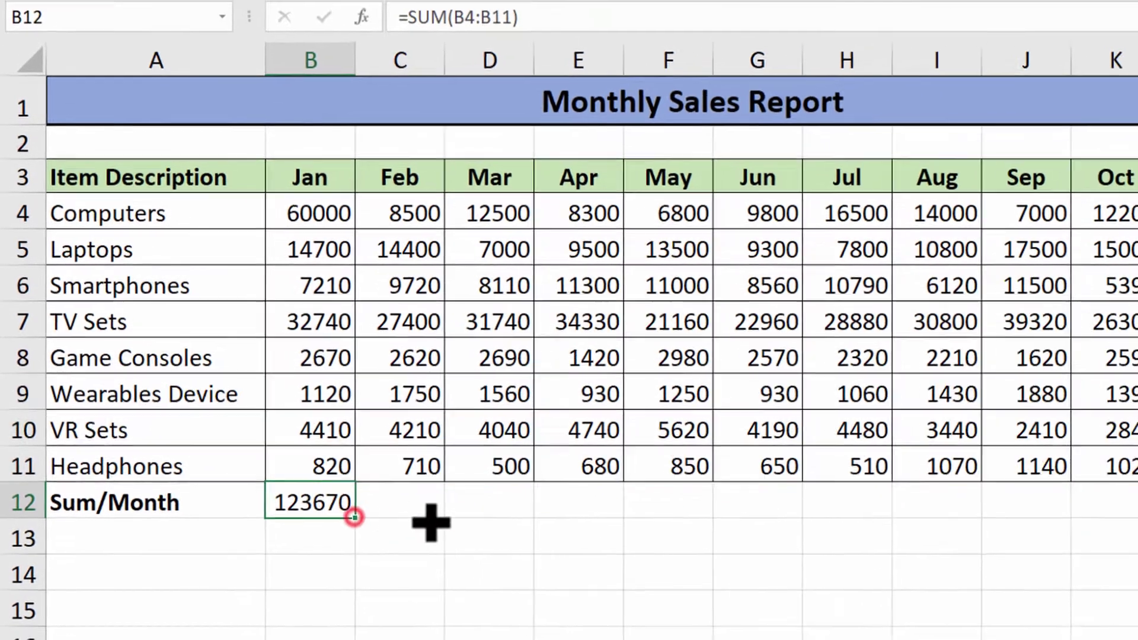
drag(354, 517, 1137, 517)
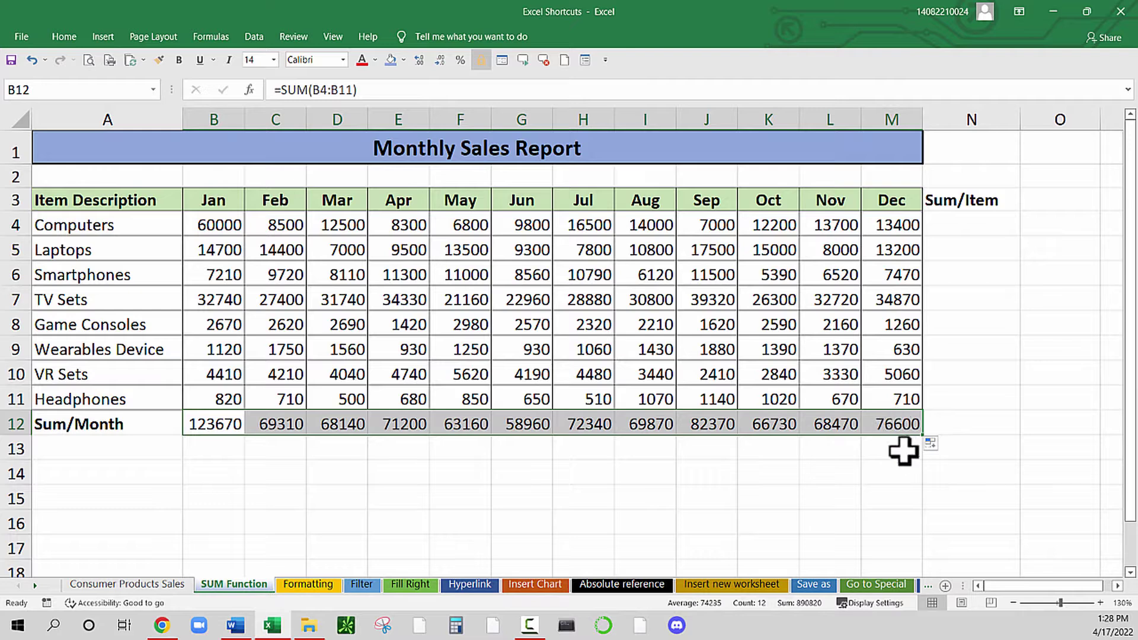
- Clear the Sum/Month row and AutoSum all twelve months at once in B12:M12
key(Delete)
click(417, 495)
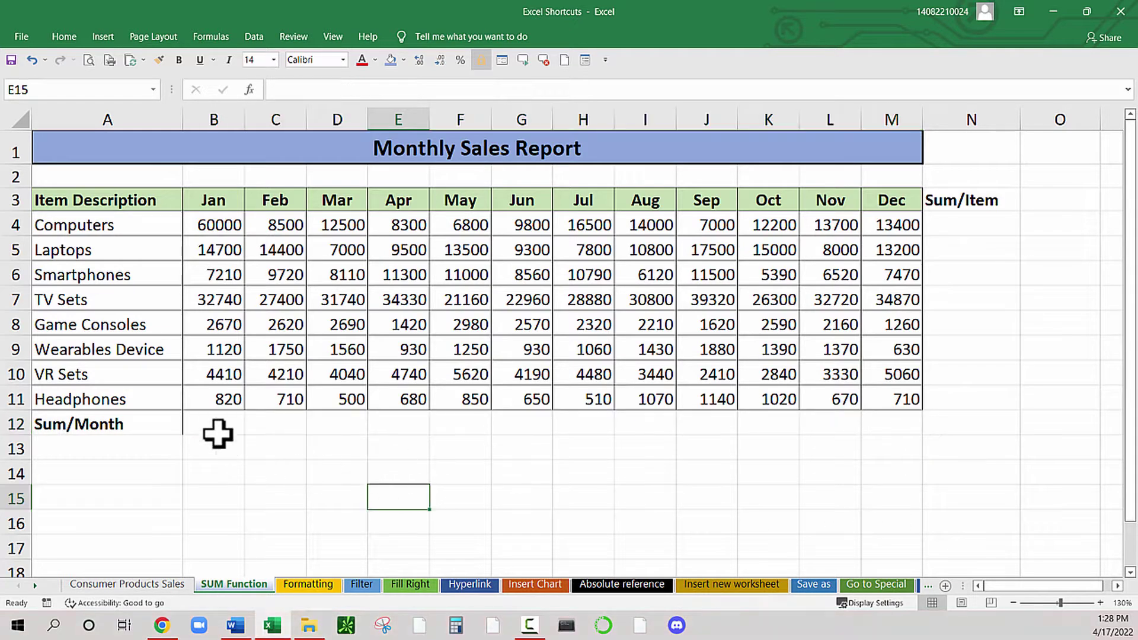
drag(213, 423, 889, 424)
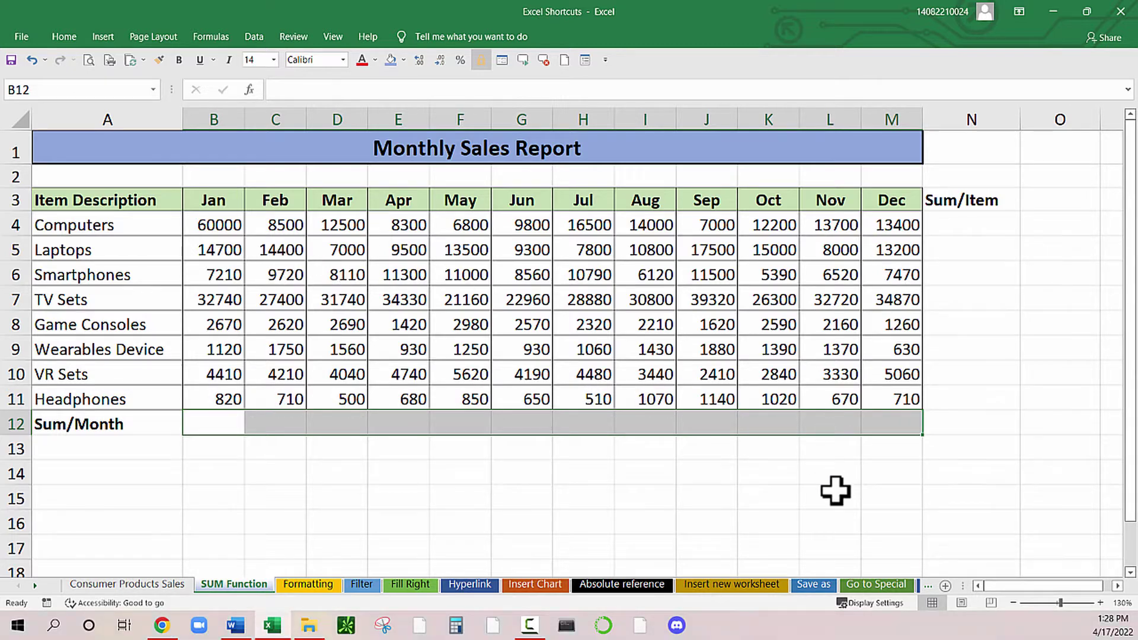
key(alt+equal)
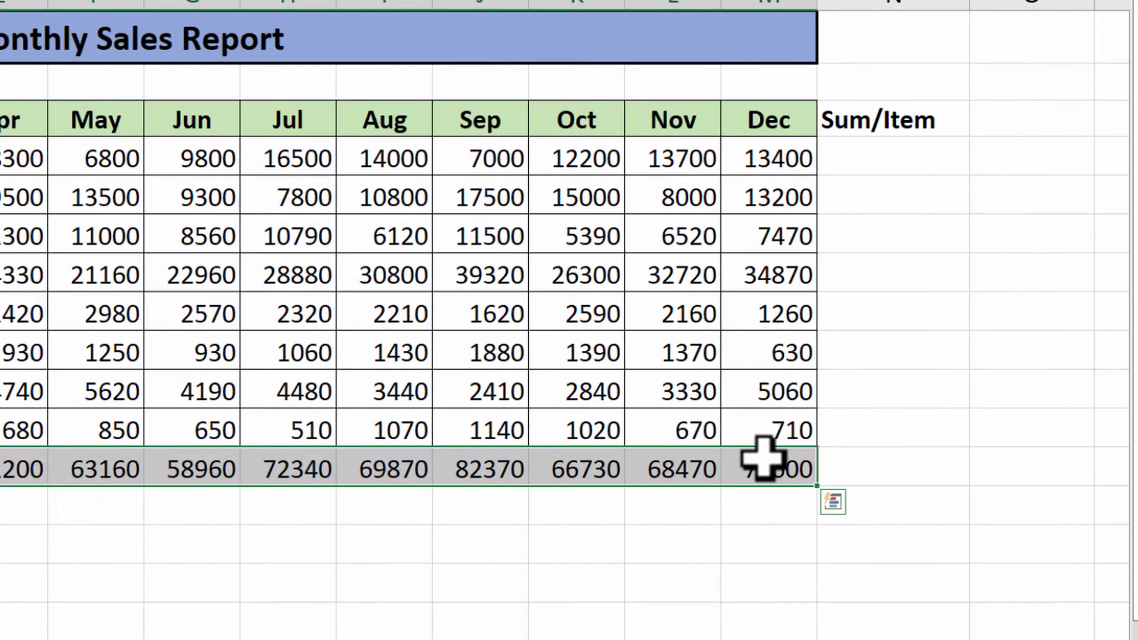
- Inspect the cell range used by the December total's formula in M12, leaving it unedited
click(762, 458)
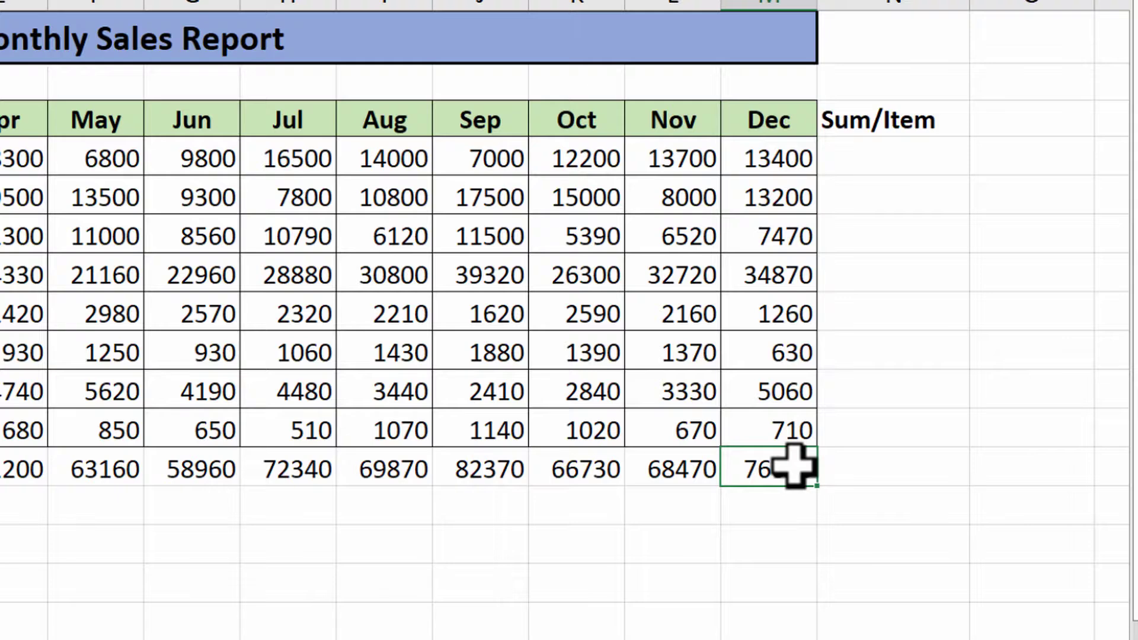
key(F2)
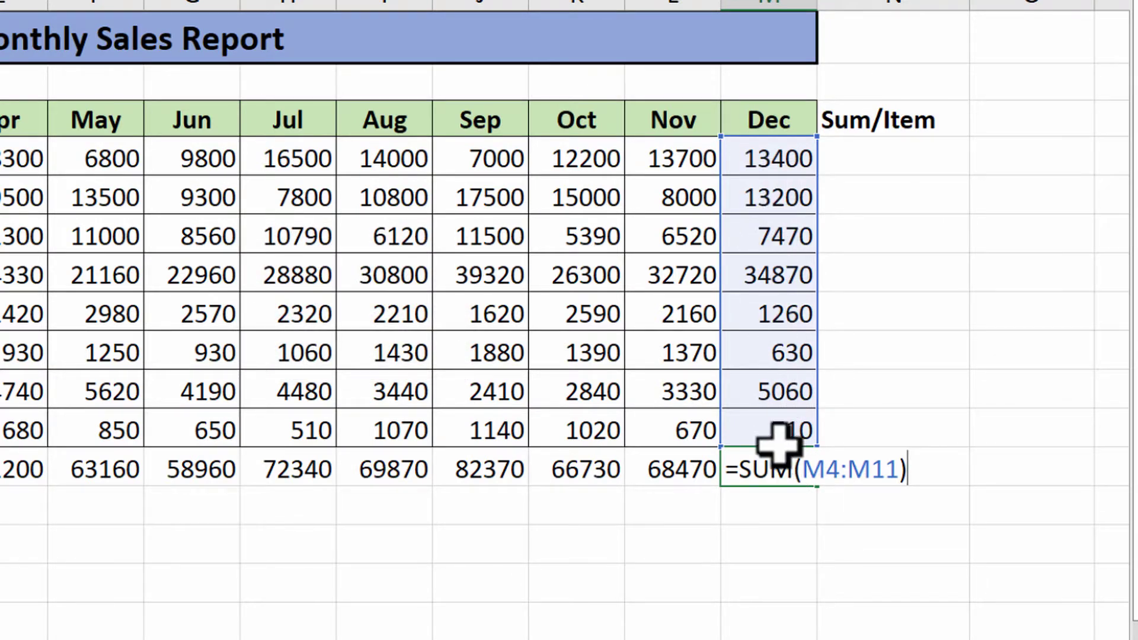
key(Escape)
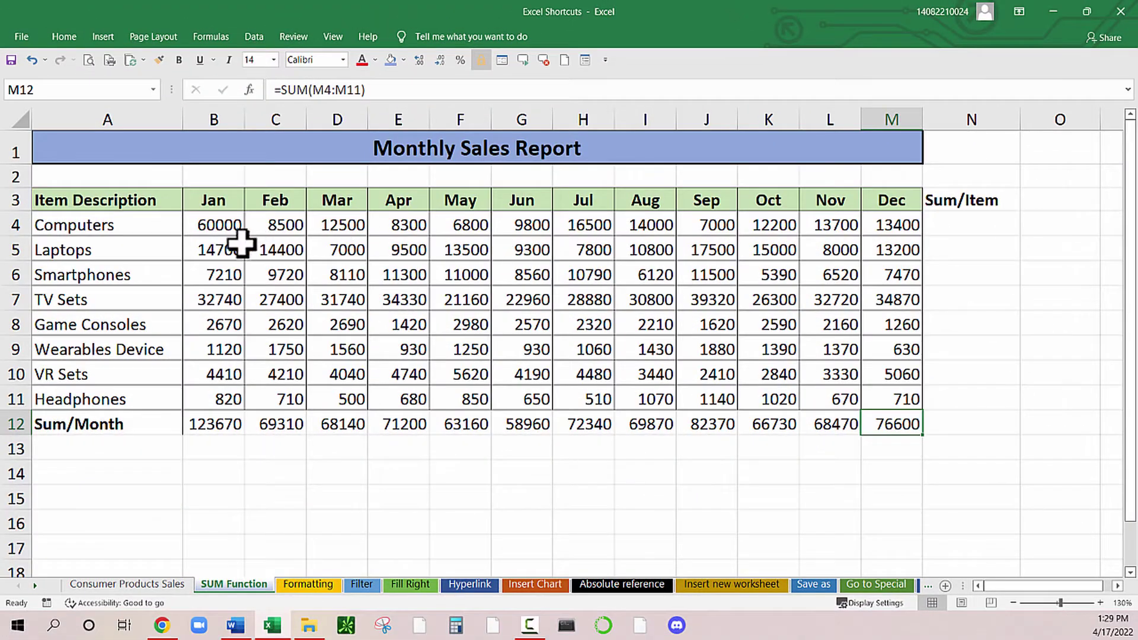
- Total the Computers sales from January to December in N4 with =SUM(B4:M4)
drag(208, 224, 895, 220)
click(975, 223)
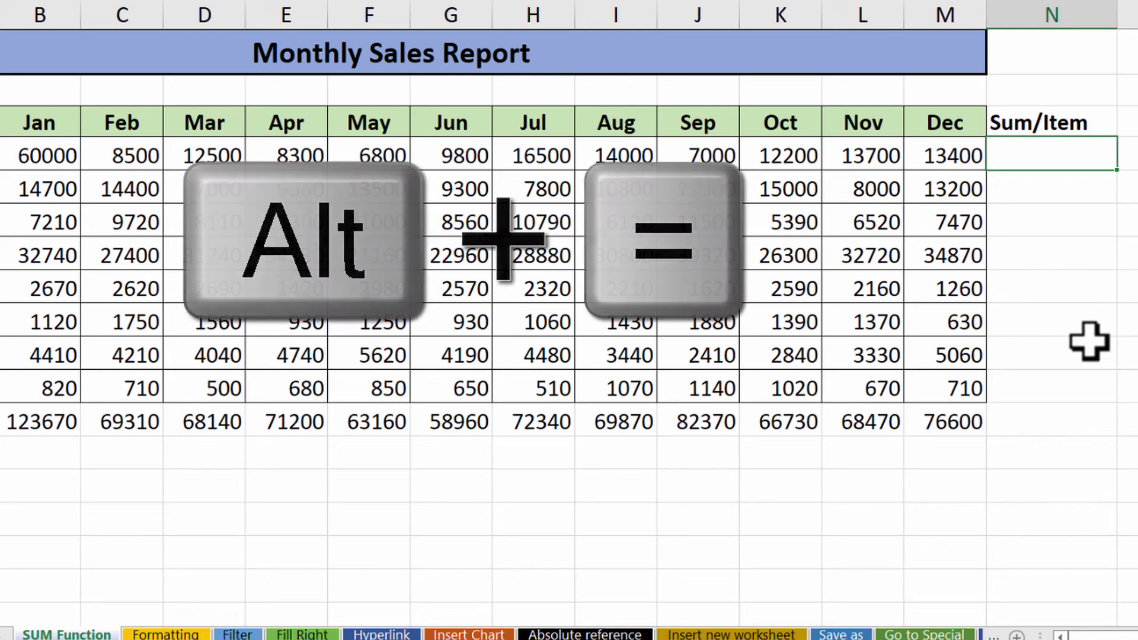
key(alt+equal)
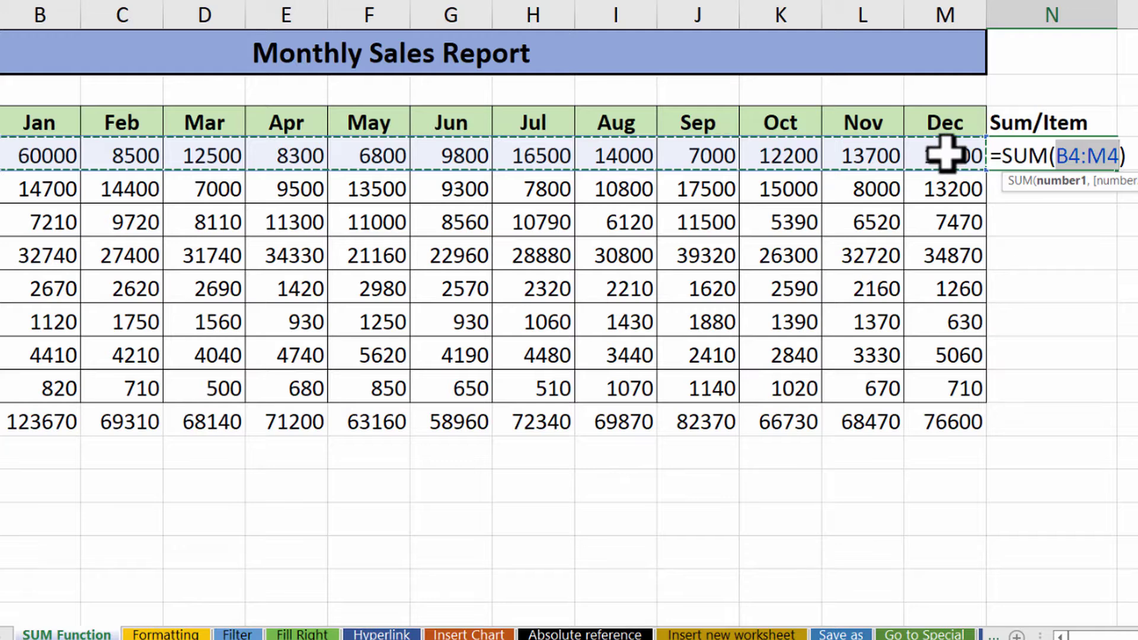
key(Return)
click(1055, 156)
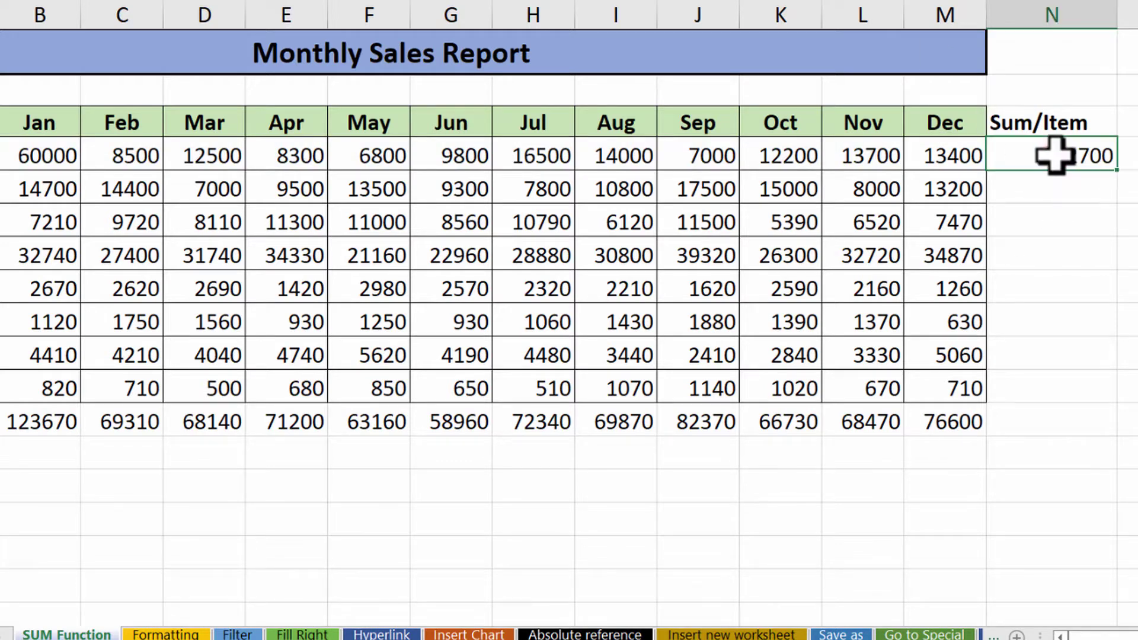
- Clear the Sum/Item cells N4:N11 and AutoSum the yearly sales of all items there at once
drag(1055, 155, 1067, 392)
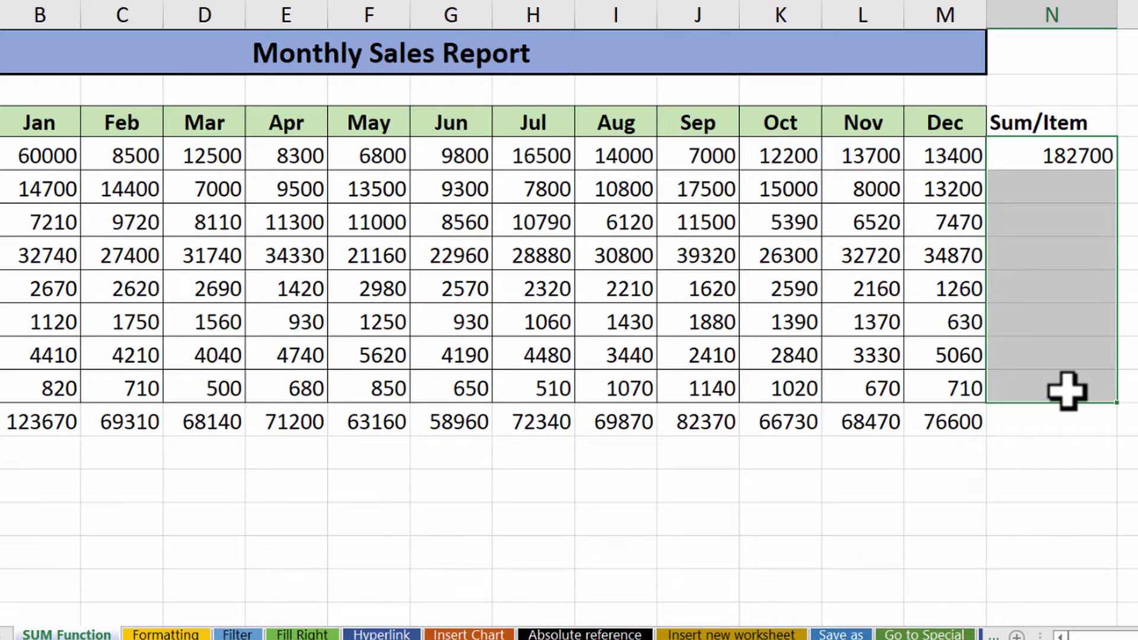
key(Delete)
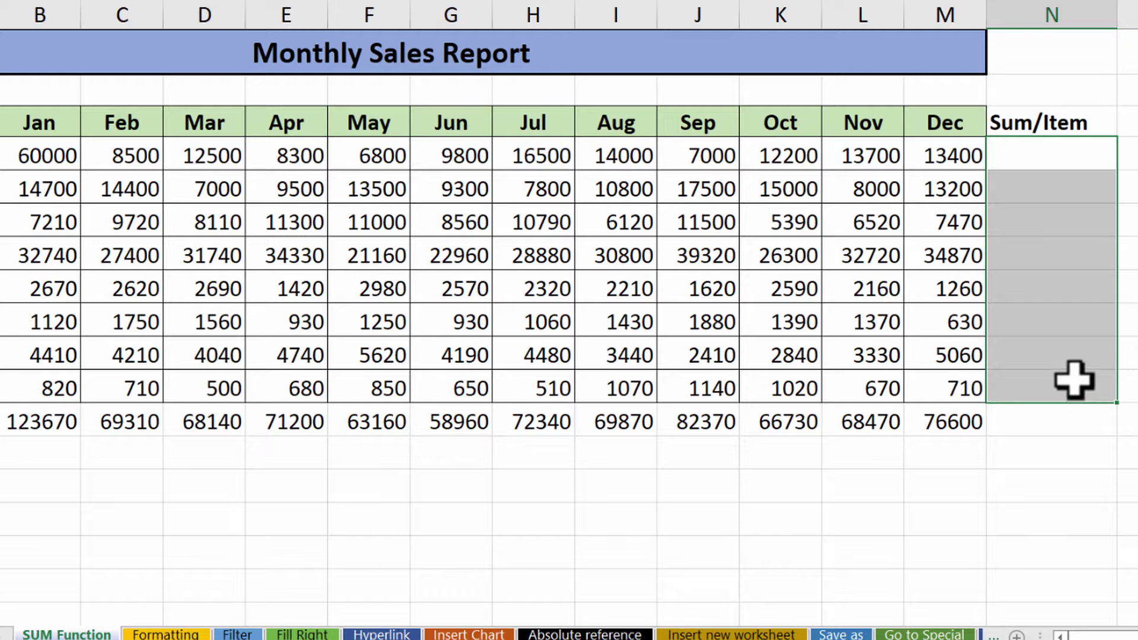
key(alt+equal)
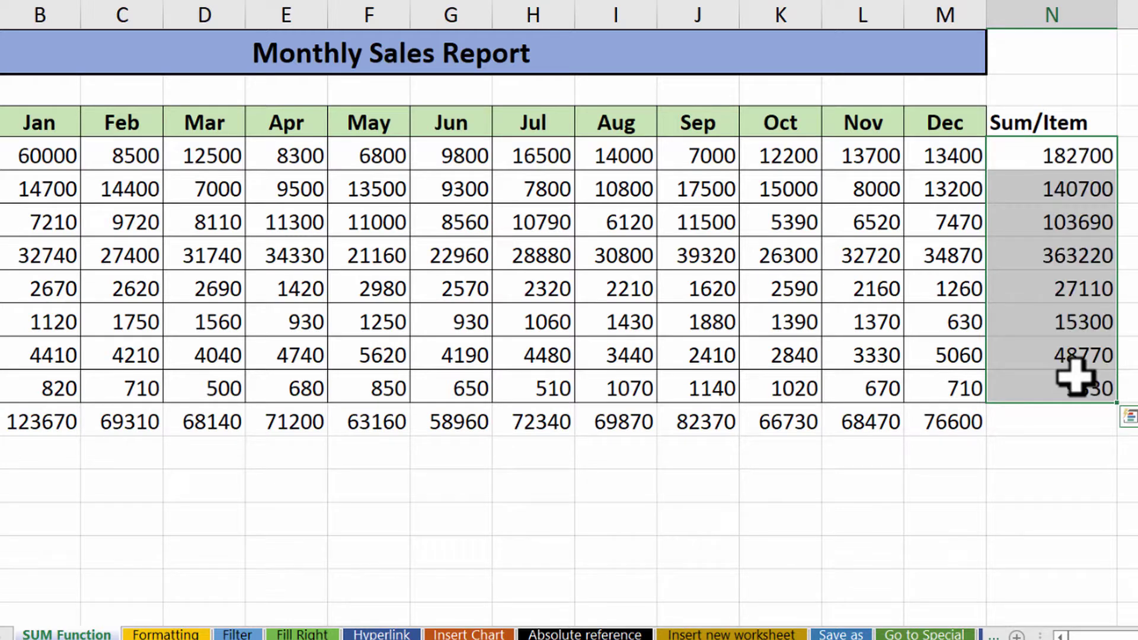
- Inspect the formula behind the Headphones total in the Sum/Item column
click(1076, 379)
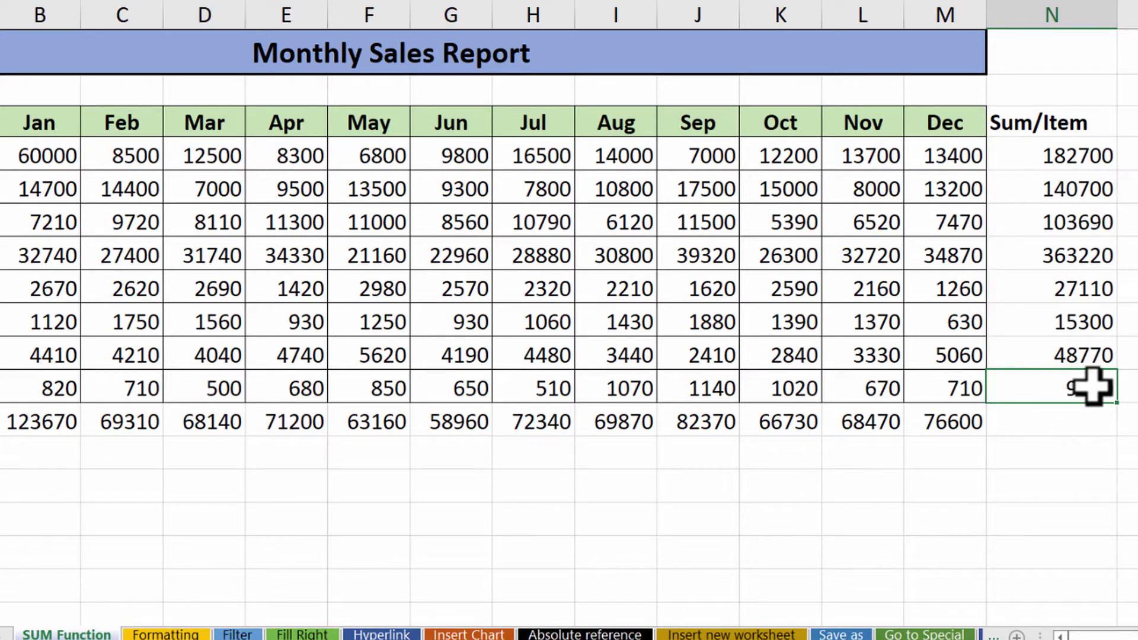
double_click(1082, 390)
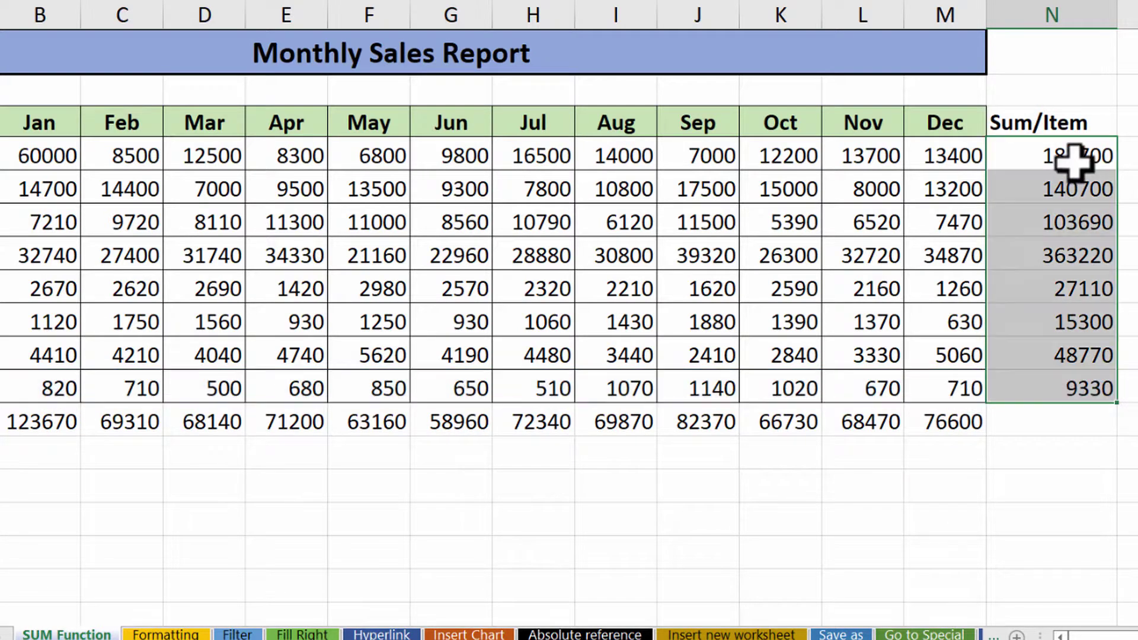
click(1075, 162)
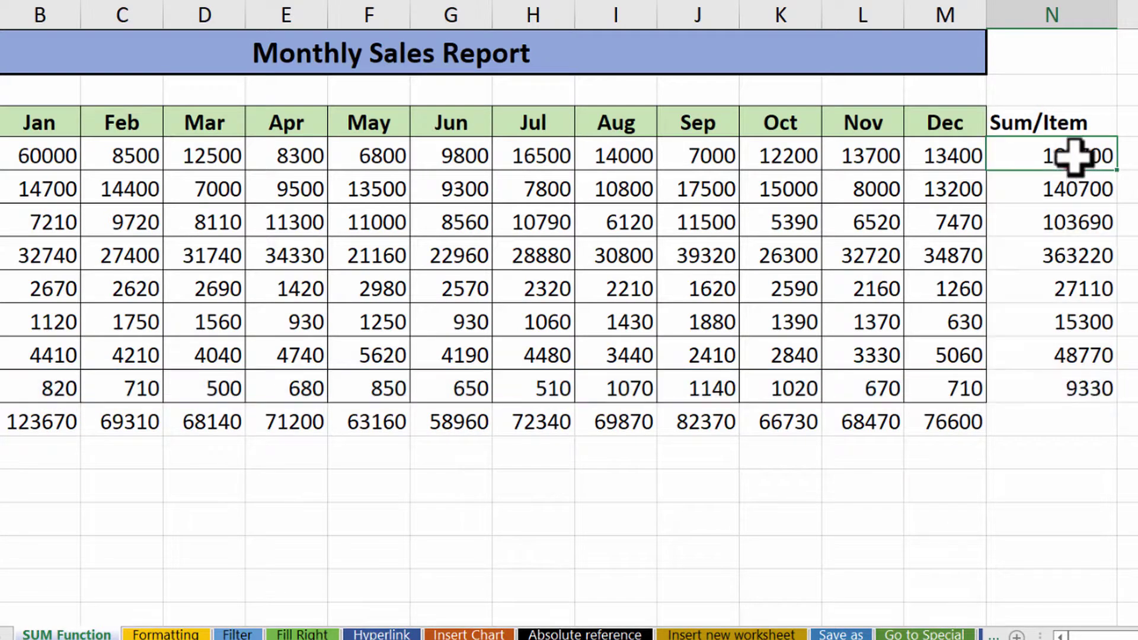
- Clear all totals from the Sum/Item column N4:N11 and from the Sum/Month row
drag(1075, 157, 1085, 393)
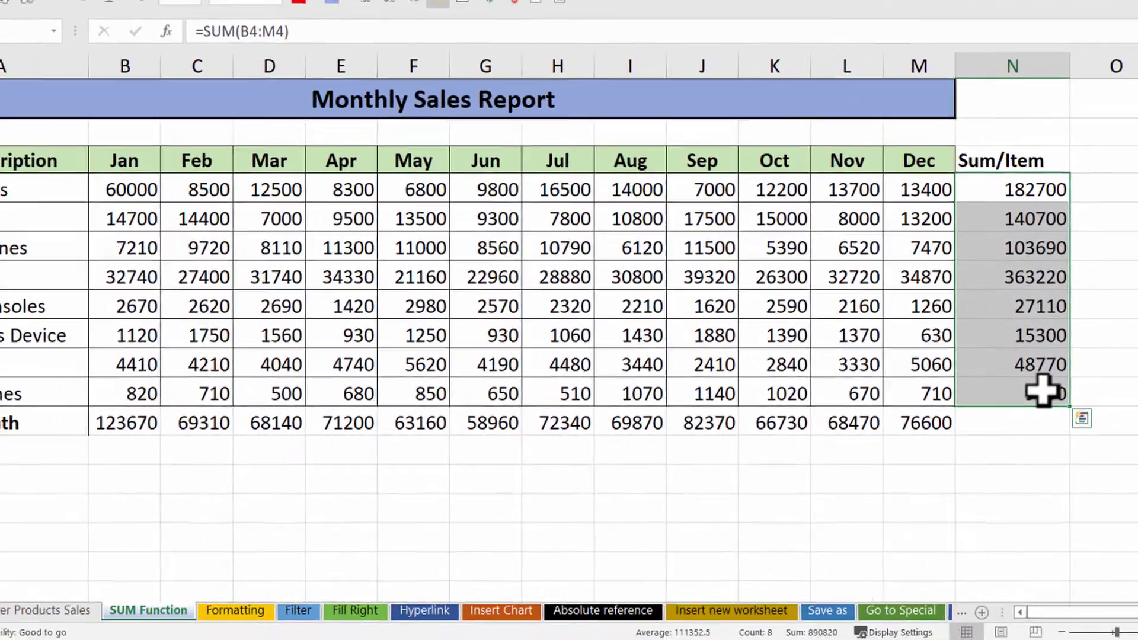
key(Delete)
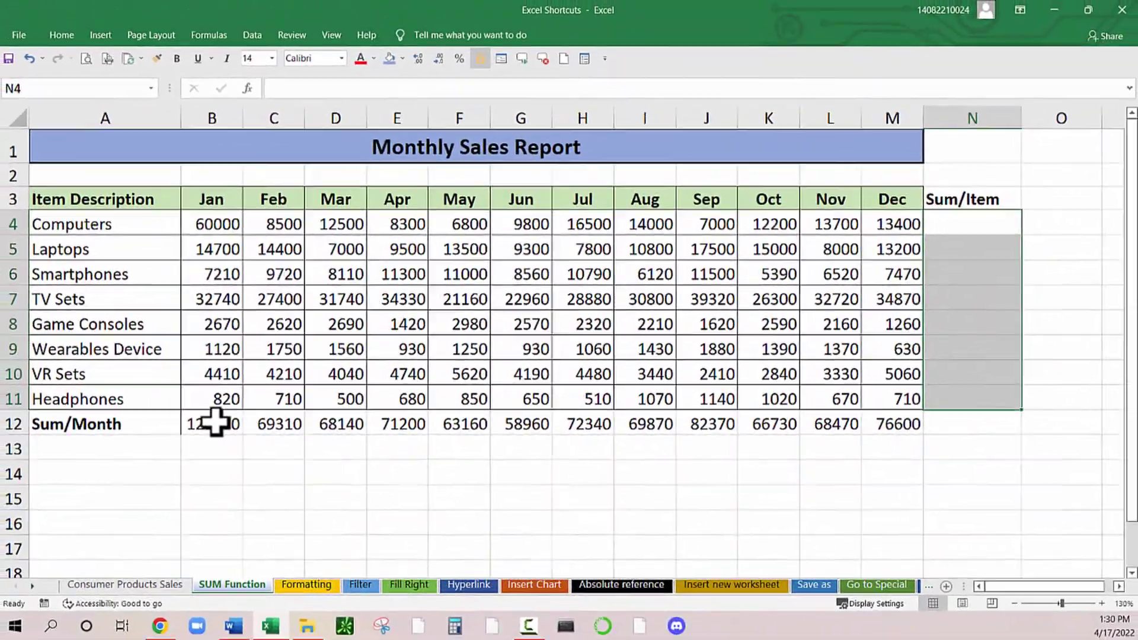
drag(188, 418, 920, 424)
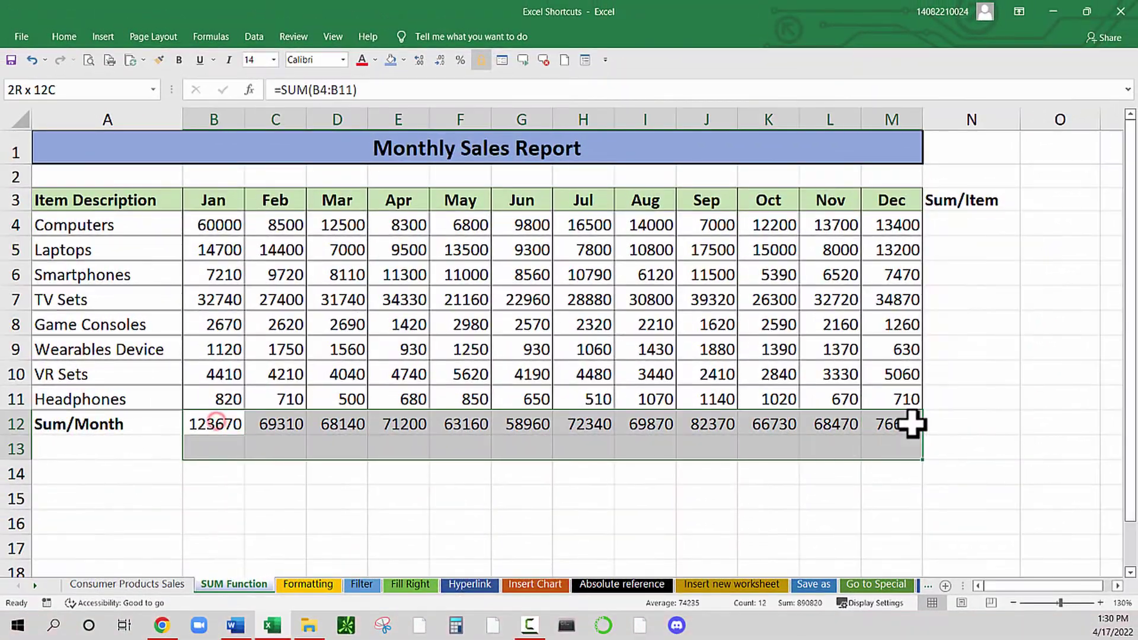
key(Delete)
click(183, 418)
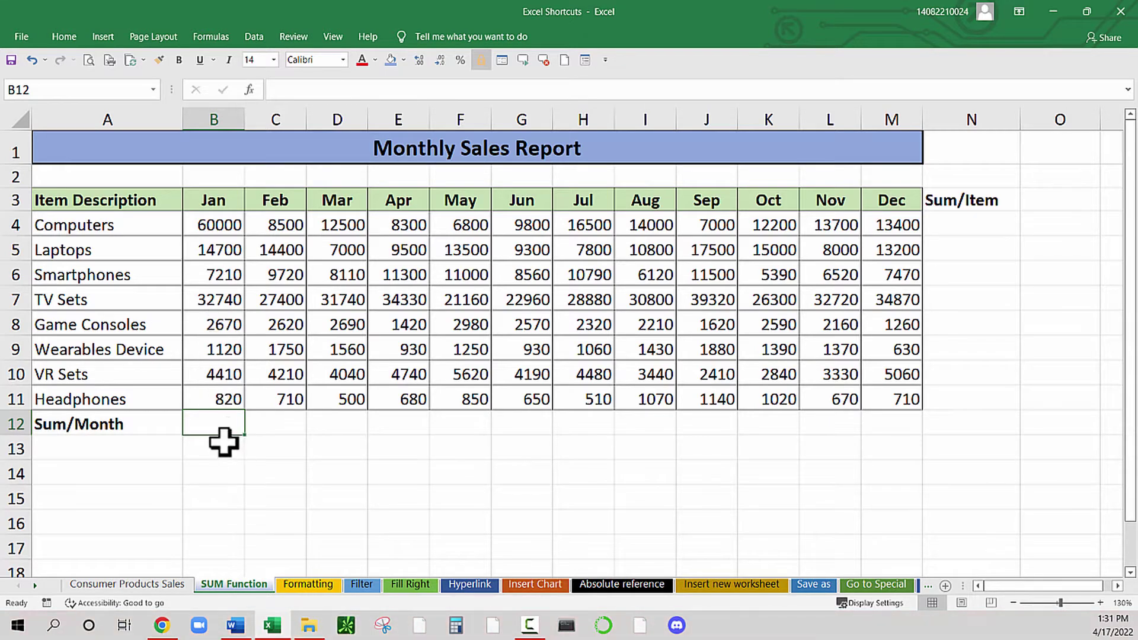
- Delete the January sales of Smartphones and TV Sets, and the June and July sales of Laptops
drag(222, 274, 223, 300)
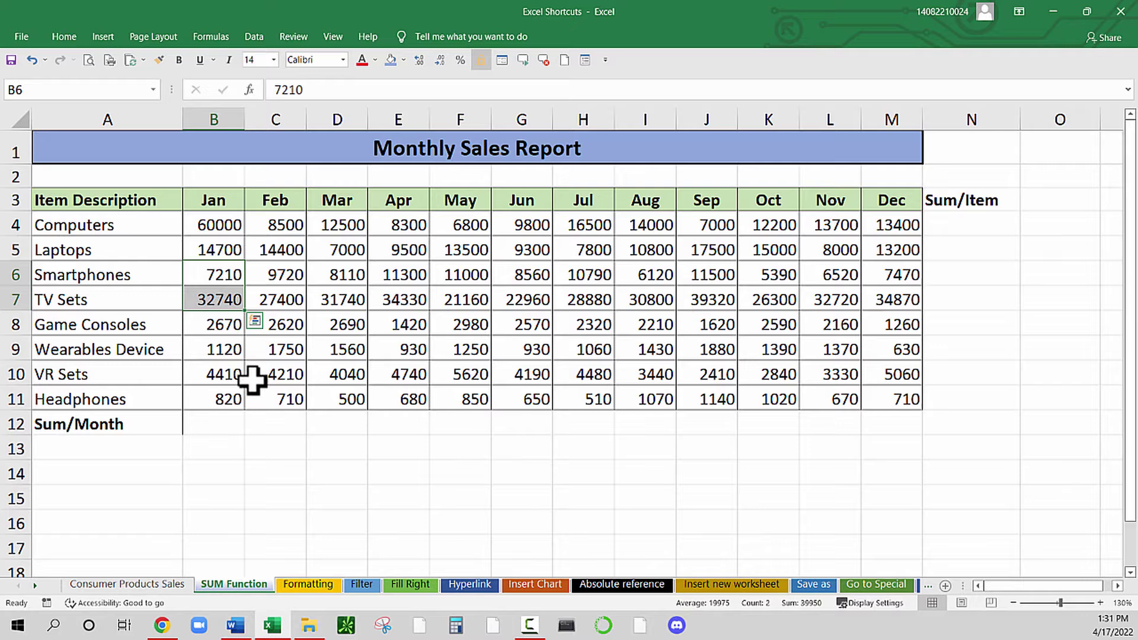
key(Delete)
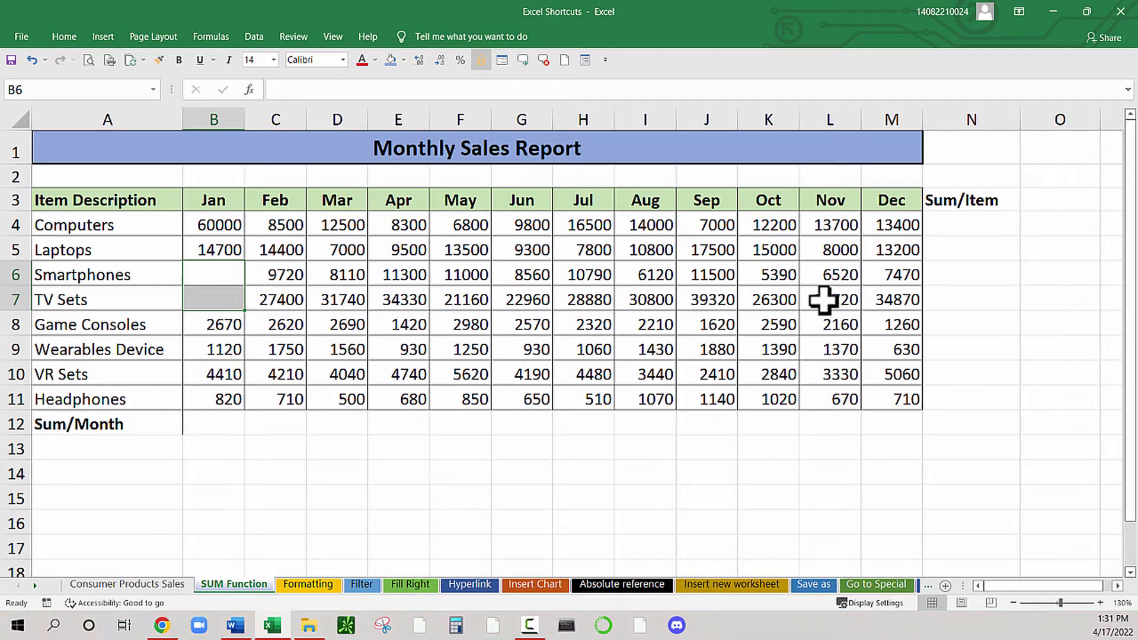
click(766, 249)
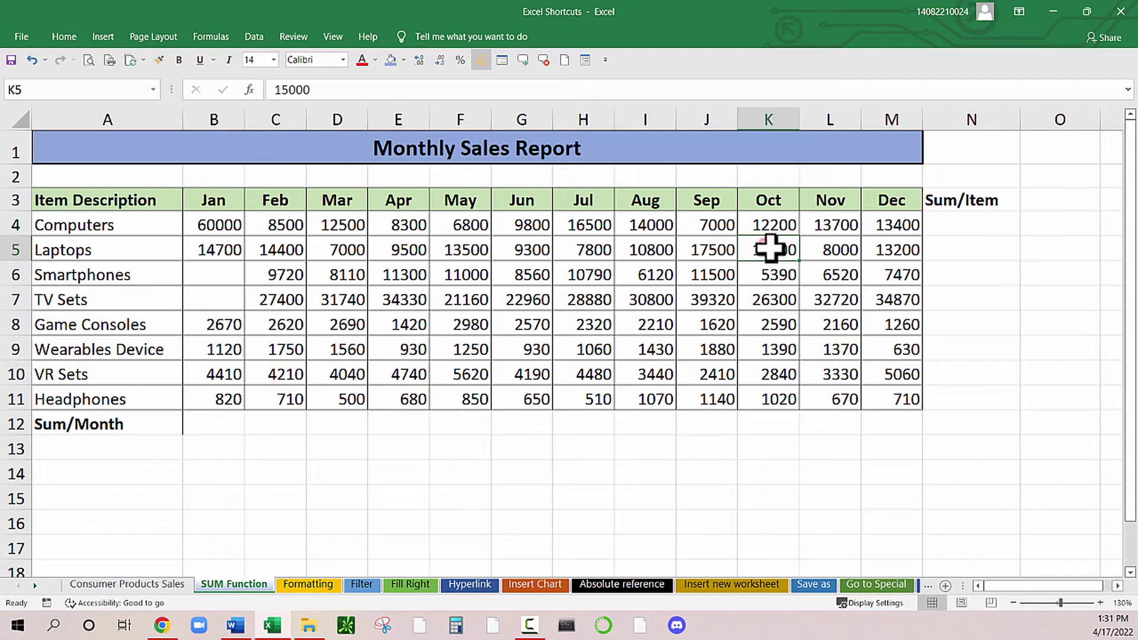
drag(536, 250, 590, 251)
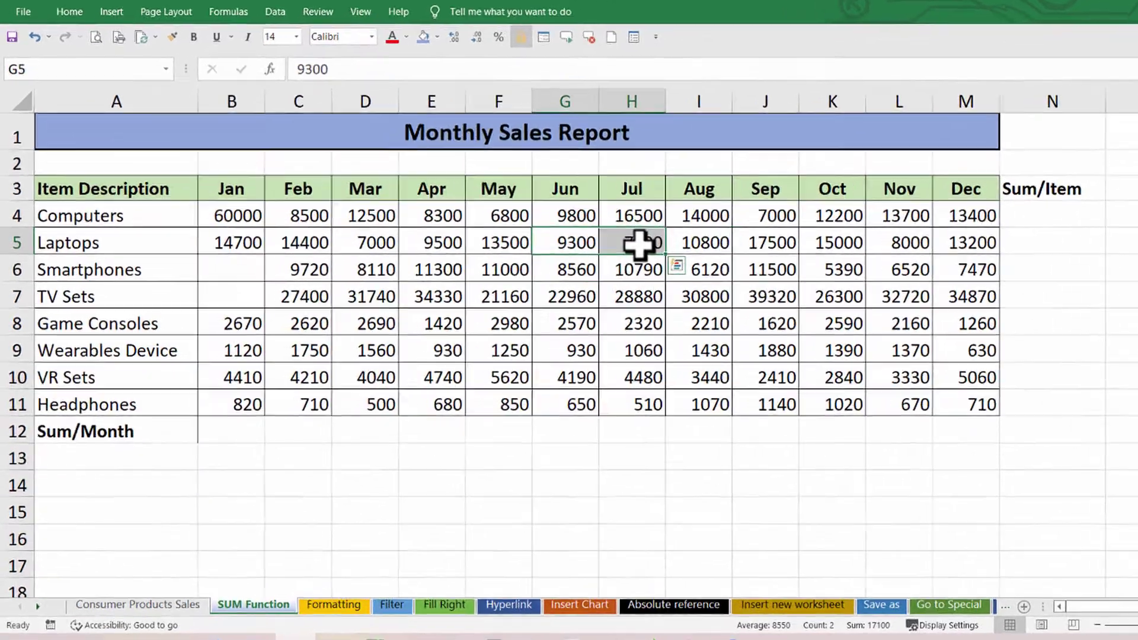
key(Delete)
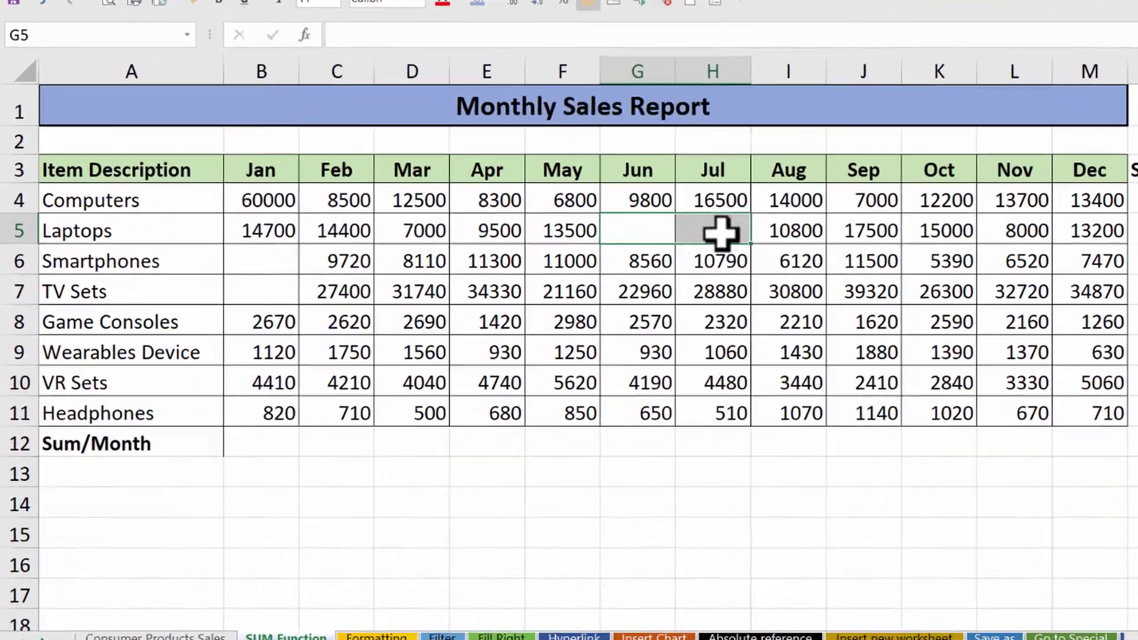
- AutoSum the January sales into the Sum/Month cell B12, correcting the summed range to B4:B11
click(226, 431)
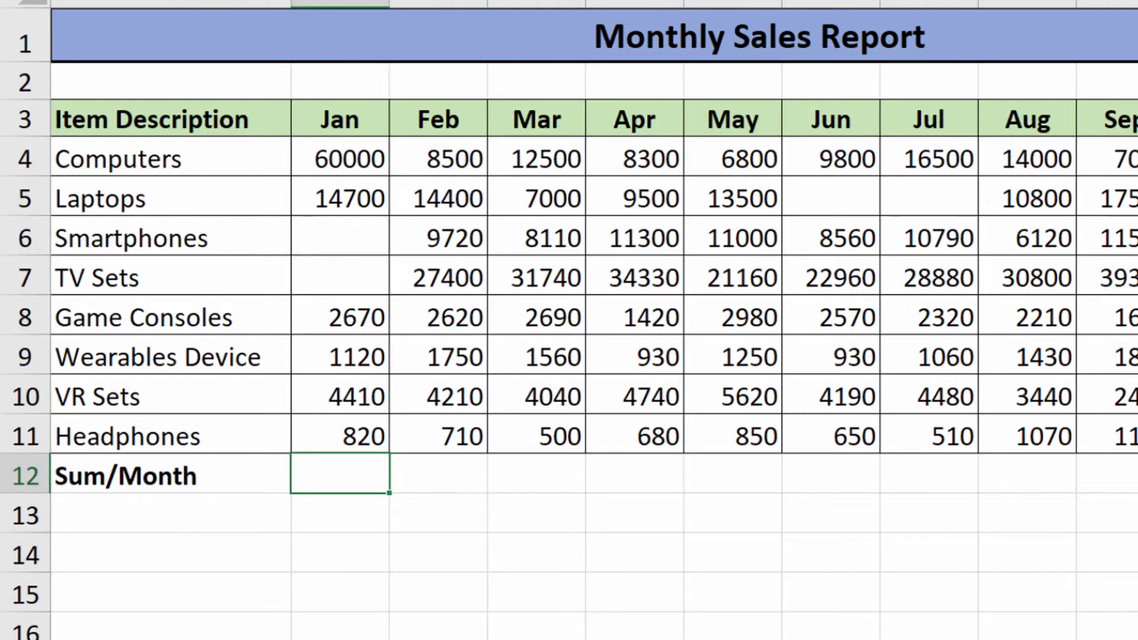
key(alt+equal)
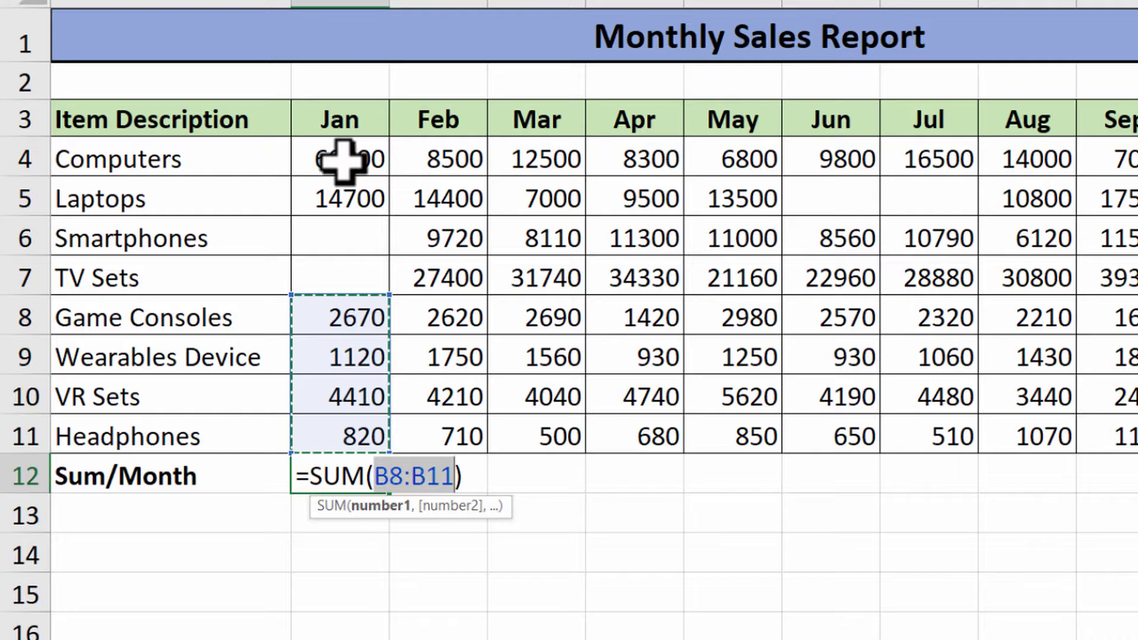
drag(343, 160, 344, 432)
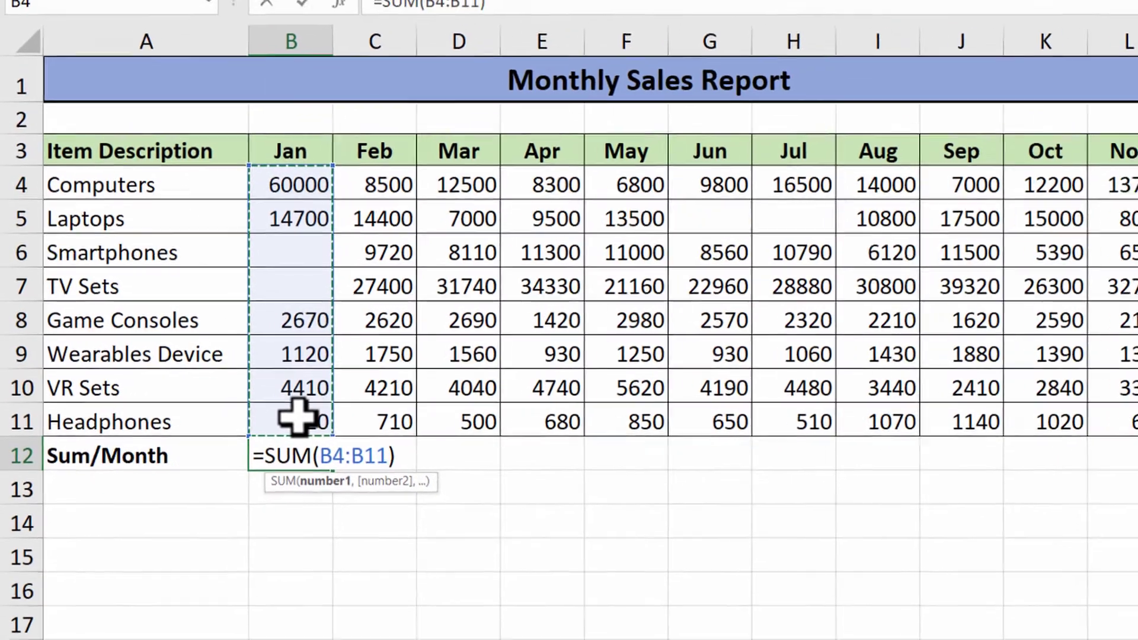
key(Return)
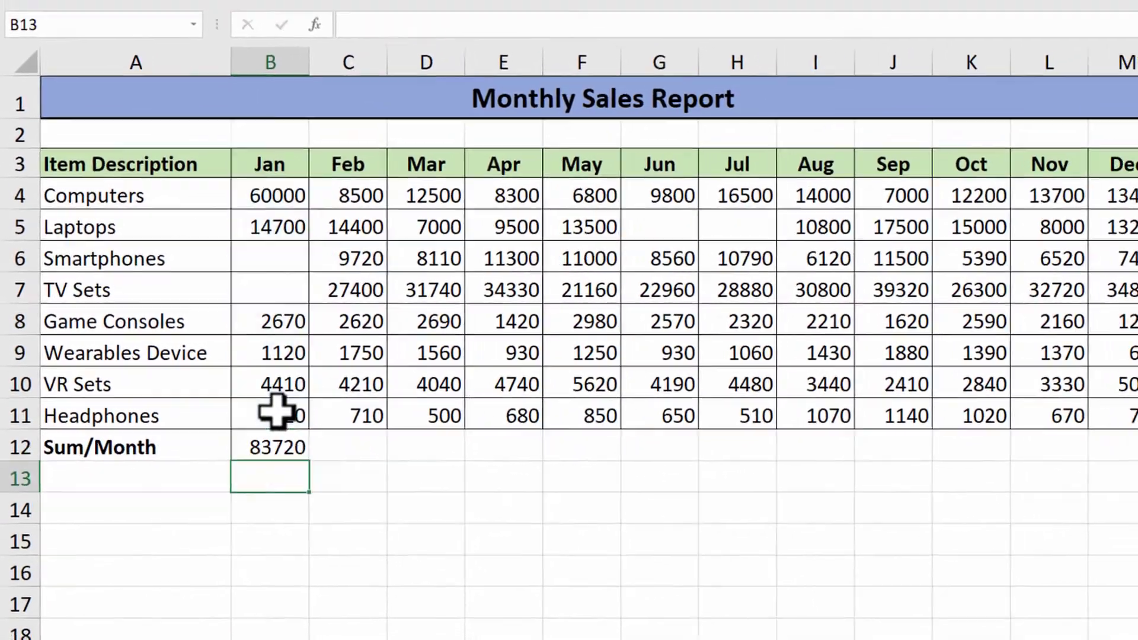
- Try AutoSum for the Laptops row in Sum/Item cell N5 and discard the suggested formula
click(20, 227)
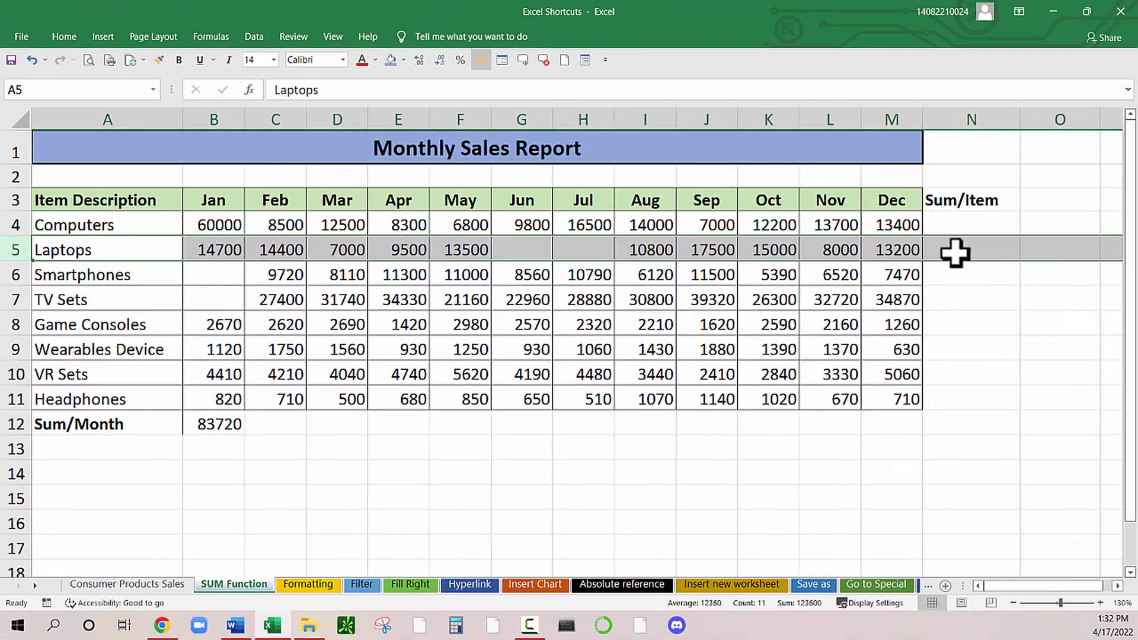
click(955, 250)
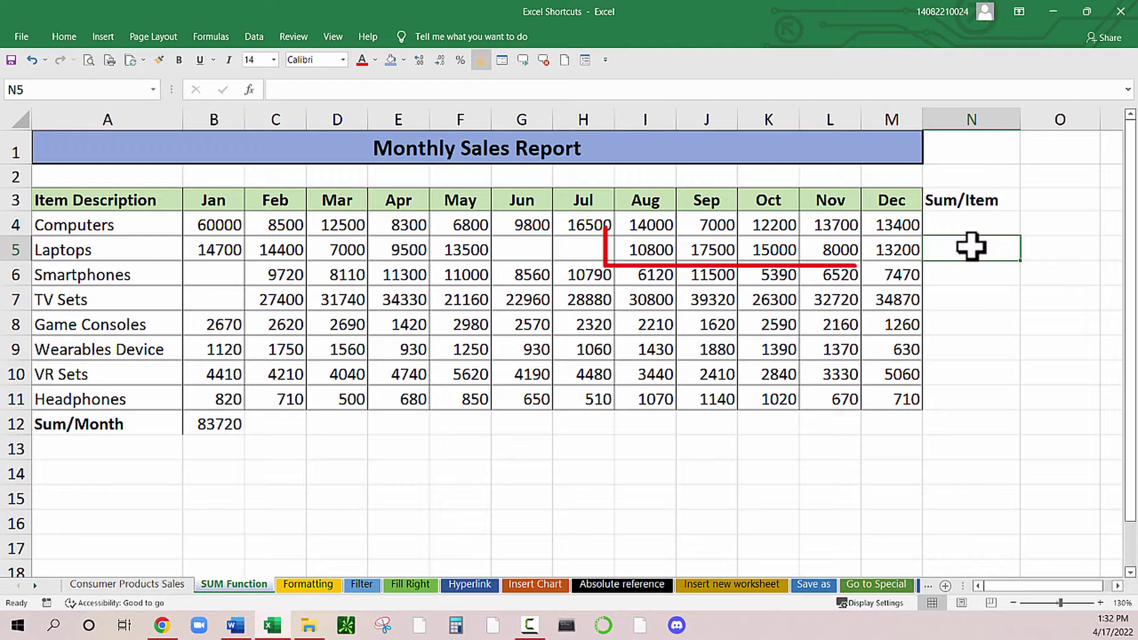
key(alt+equal)
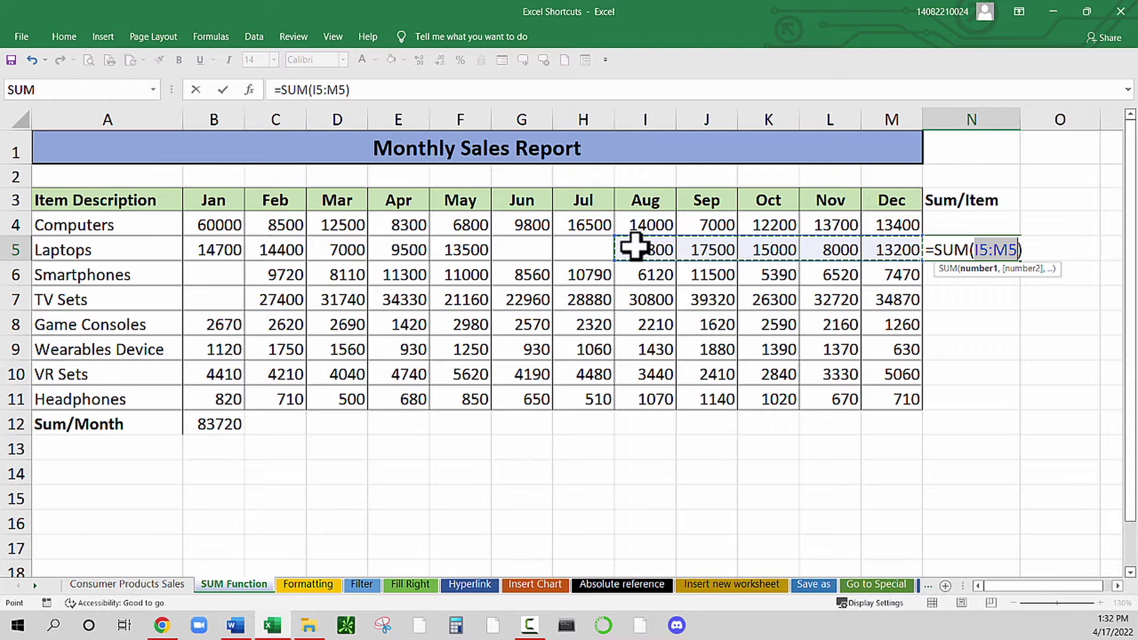
key(Escape)
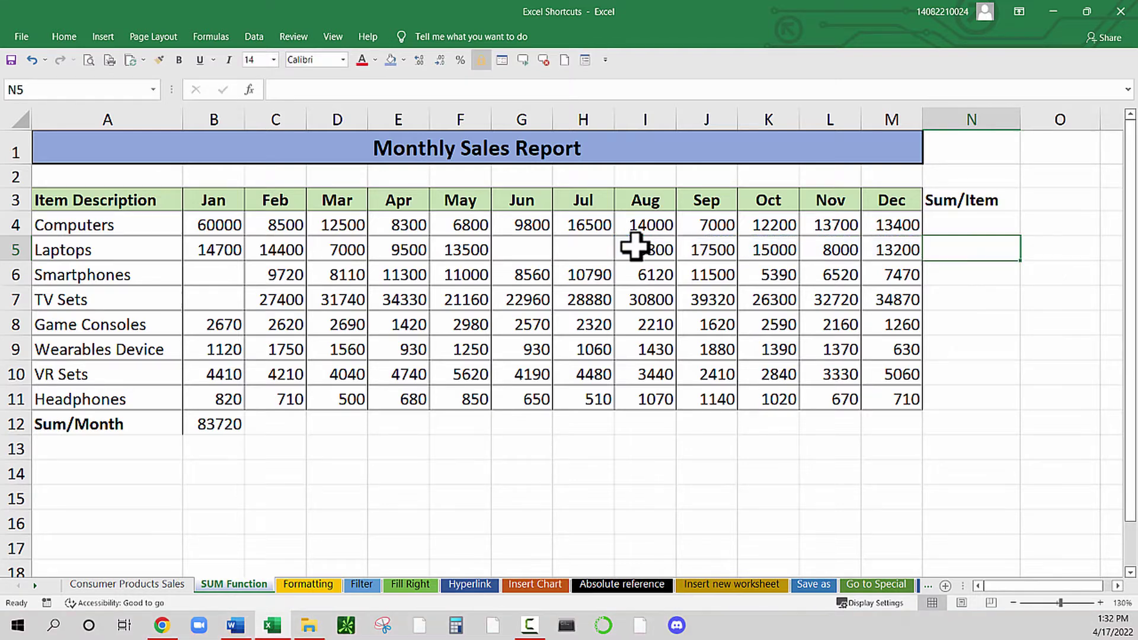
- Clear the January total in B12 and delete the sales figures in E7, E8, H6, H8, J7 and J10
click(226, 426)
key(Delete)
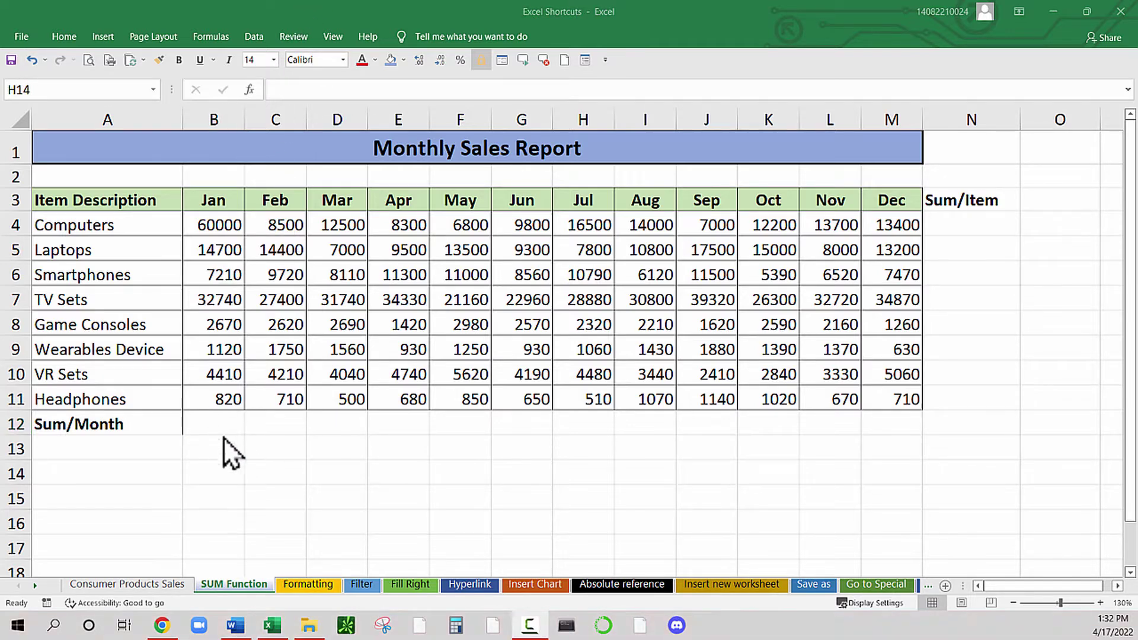
click(411, 300)
ctrl+click(415, 323)
ctrl+click(596, 278)
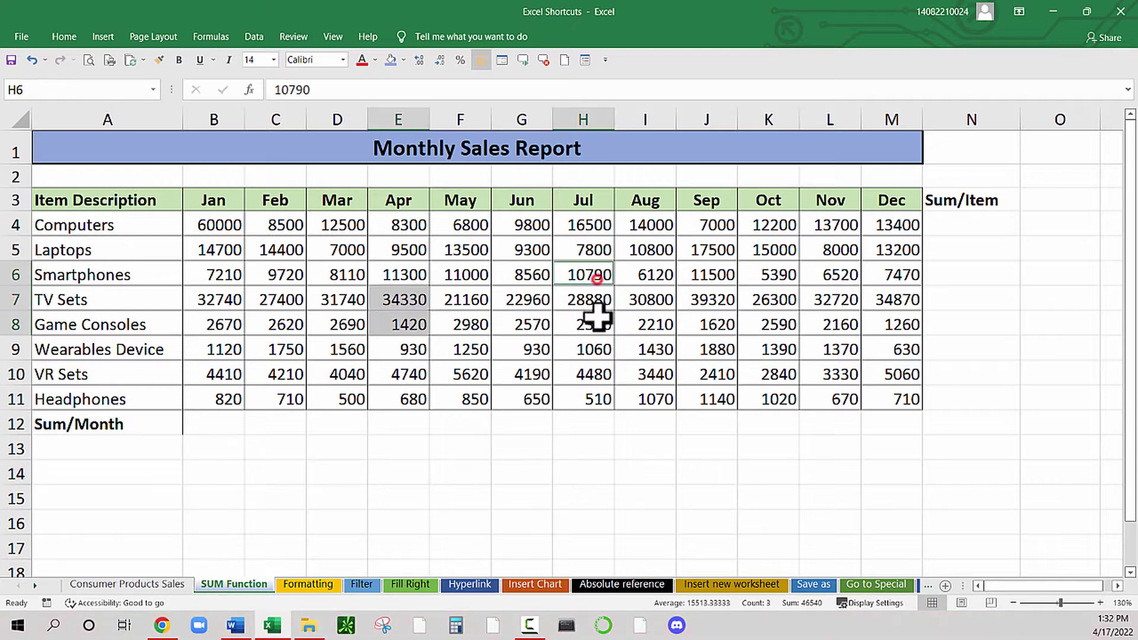
ctrl+click(596, 323)
ctrl+click(716, 303)
ctrl+click(719, 370)
key(Delete)
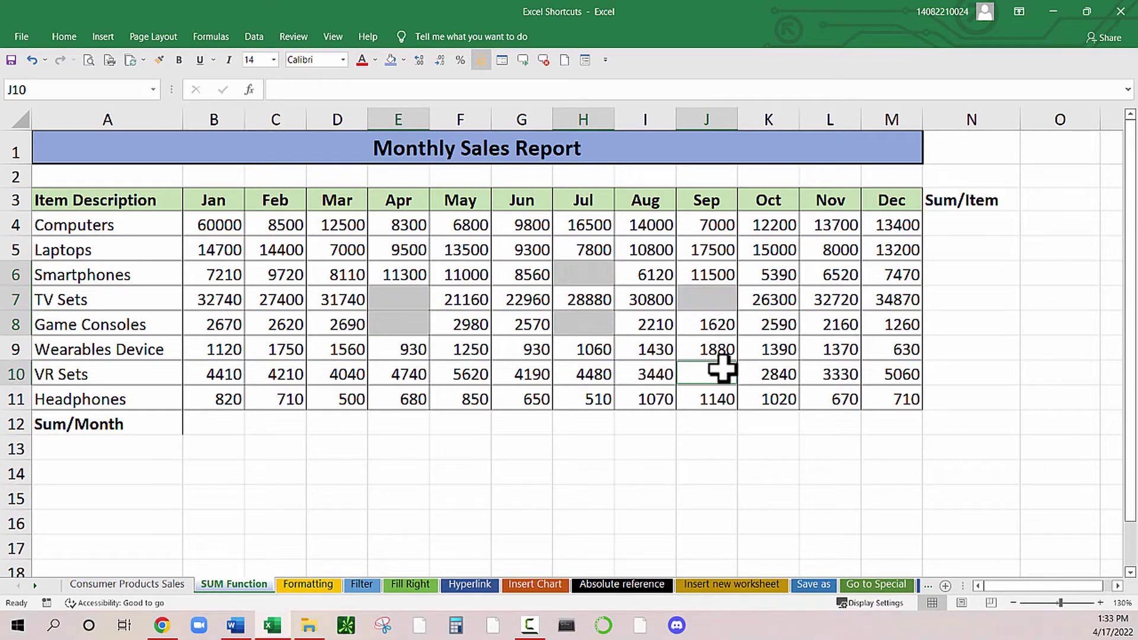
click(442, 324)
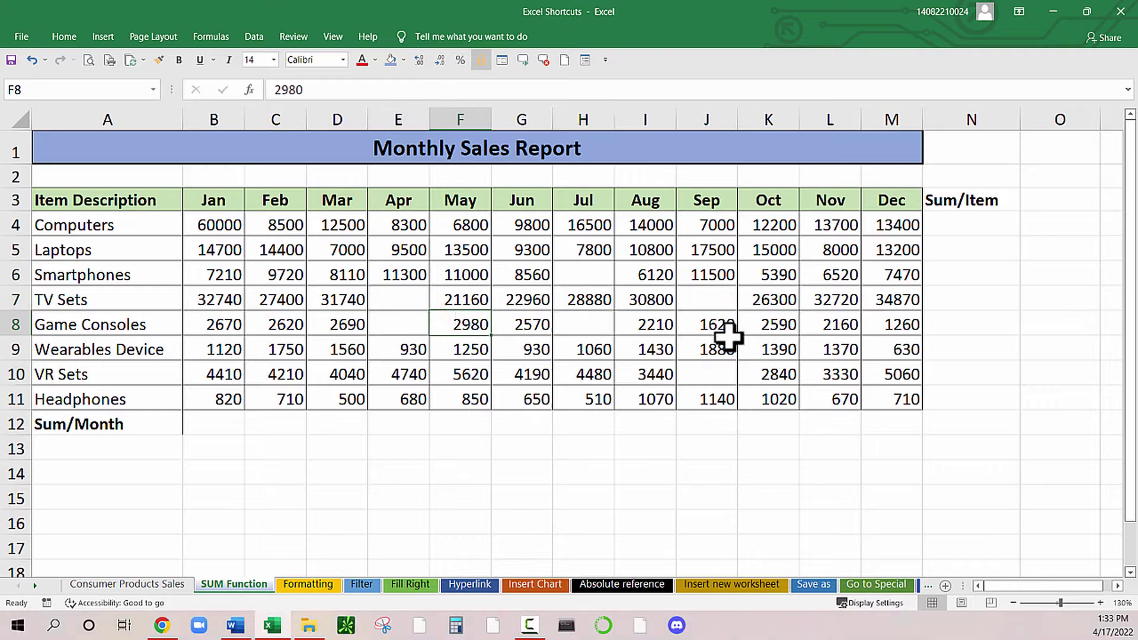
- AutoSum all months at once in the Sum/Month row B12:M12 and inspect the formula behind the April total
drag(221, 423, 901, 424)
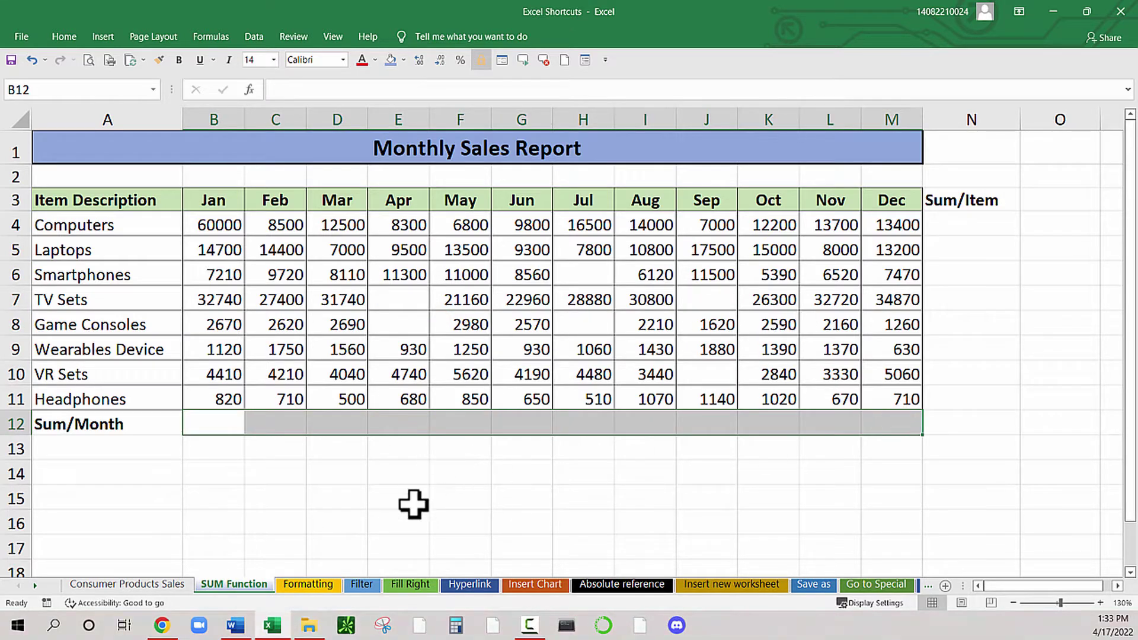
key(alt+equal)
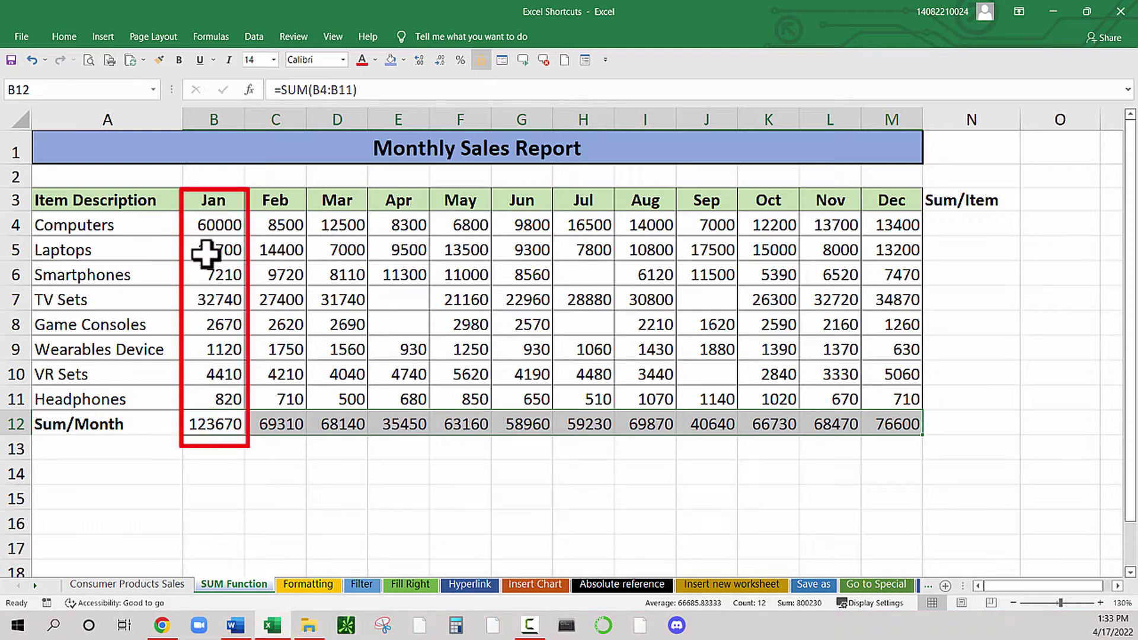
click(407, 425)
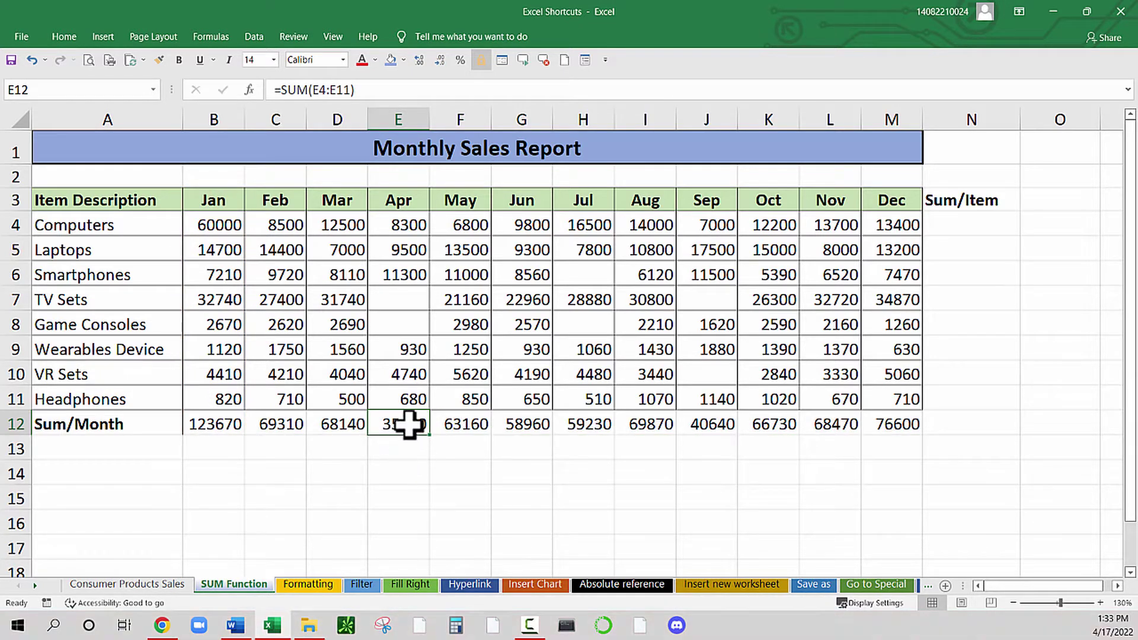
key(F2)
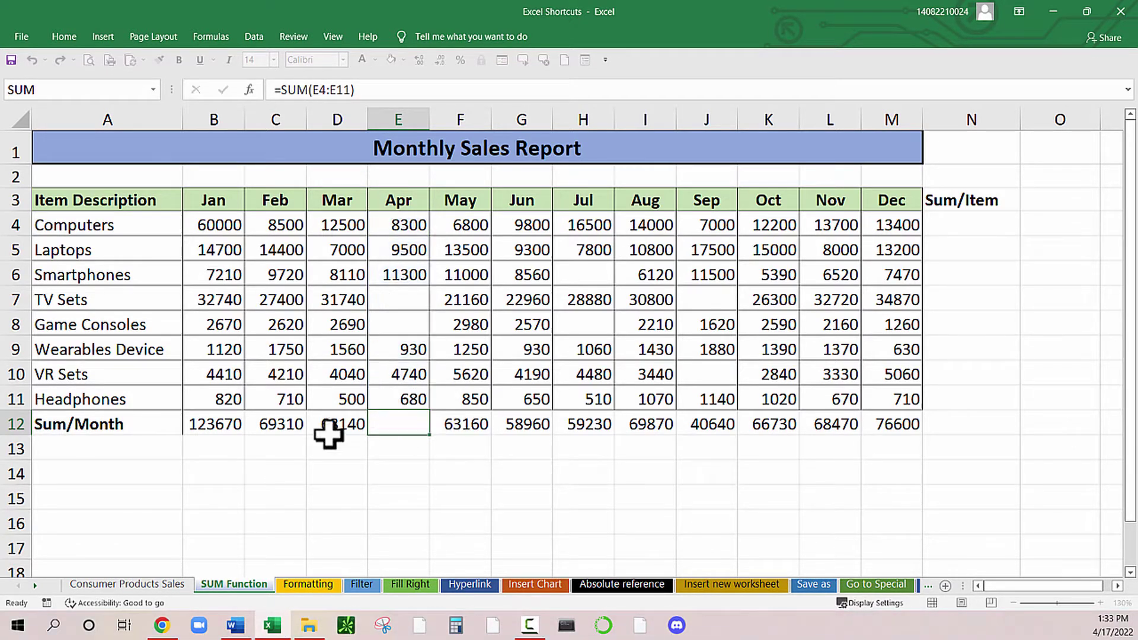
drag(213, 225, 204, 419)
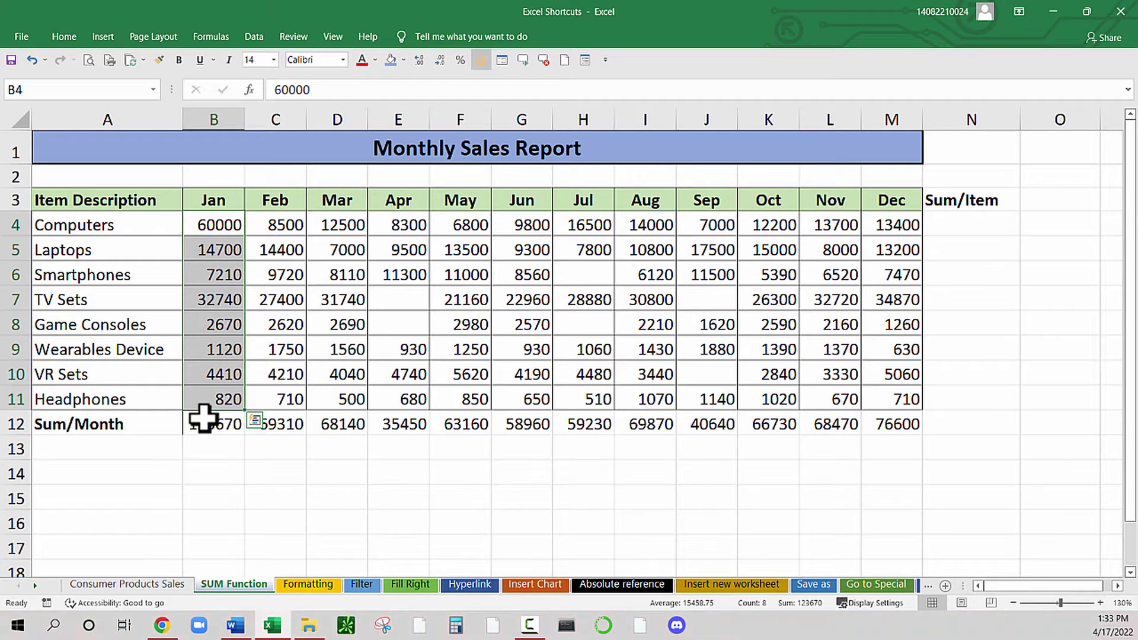
- AutoSum all items at once in the Sum/Item cells N4:N11 and inspect the formula behind the Smartphones total
drag(972, 225, 970, 401)
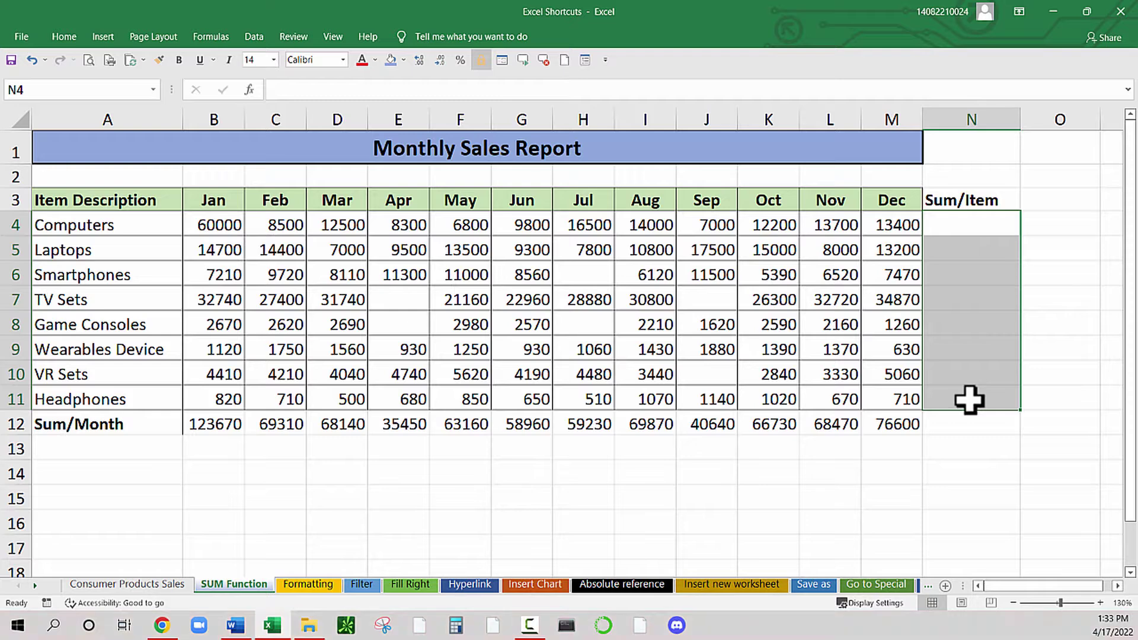
key(alt+equal)
click(984, 275)
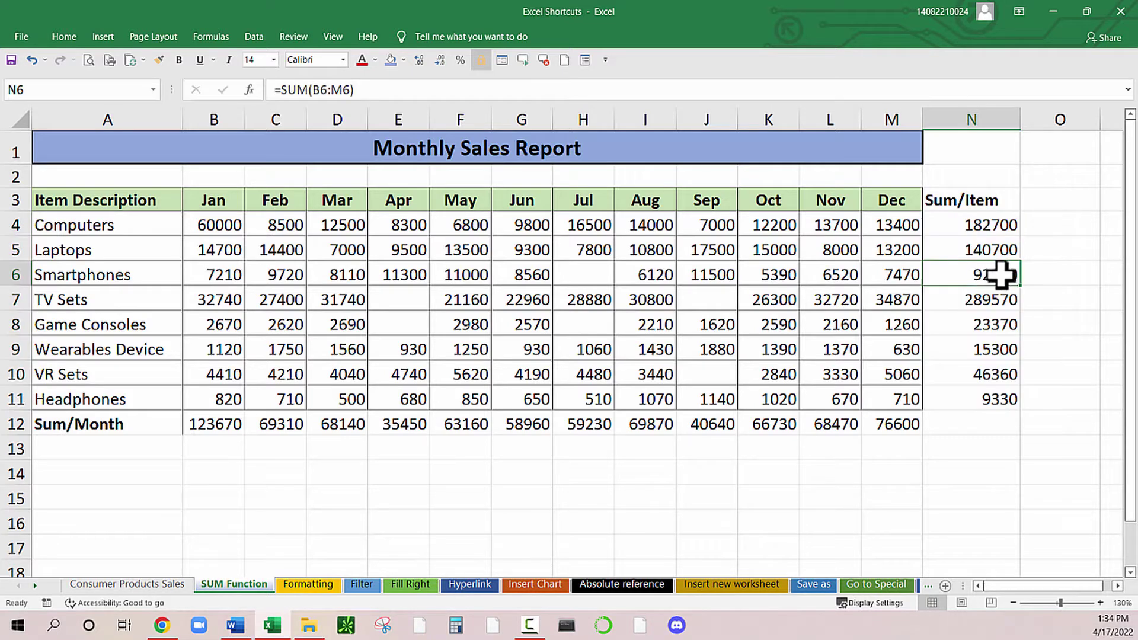
double_click(1000, 273)
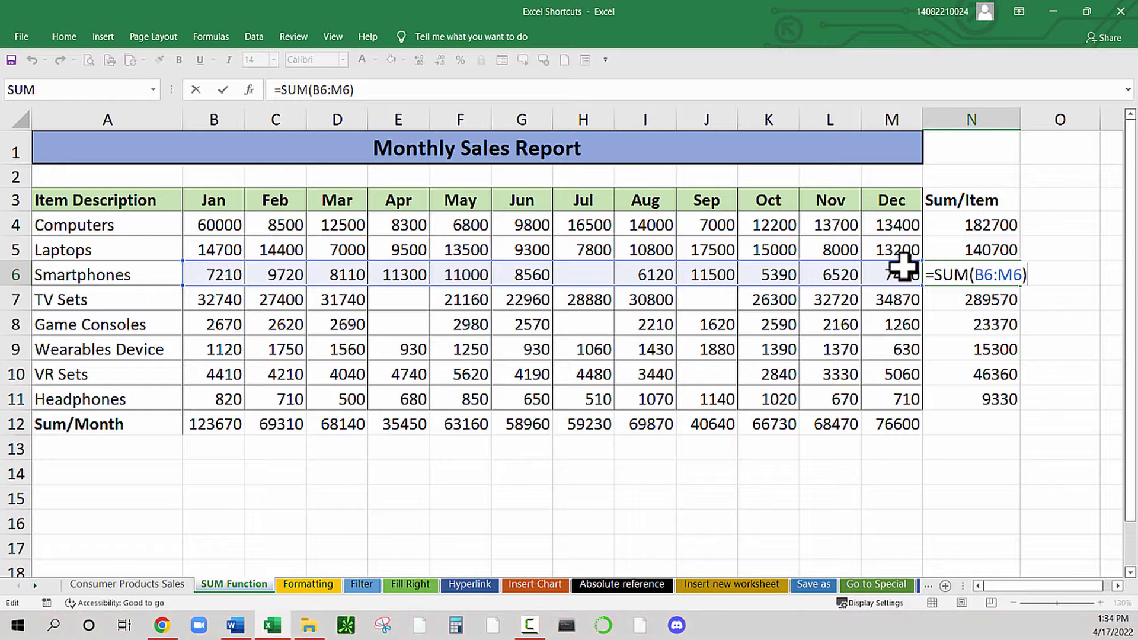
key(ctrl+Return)
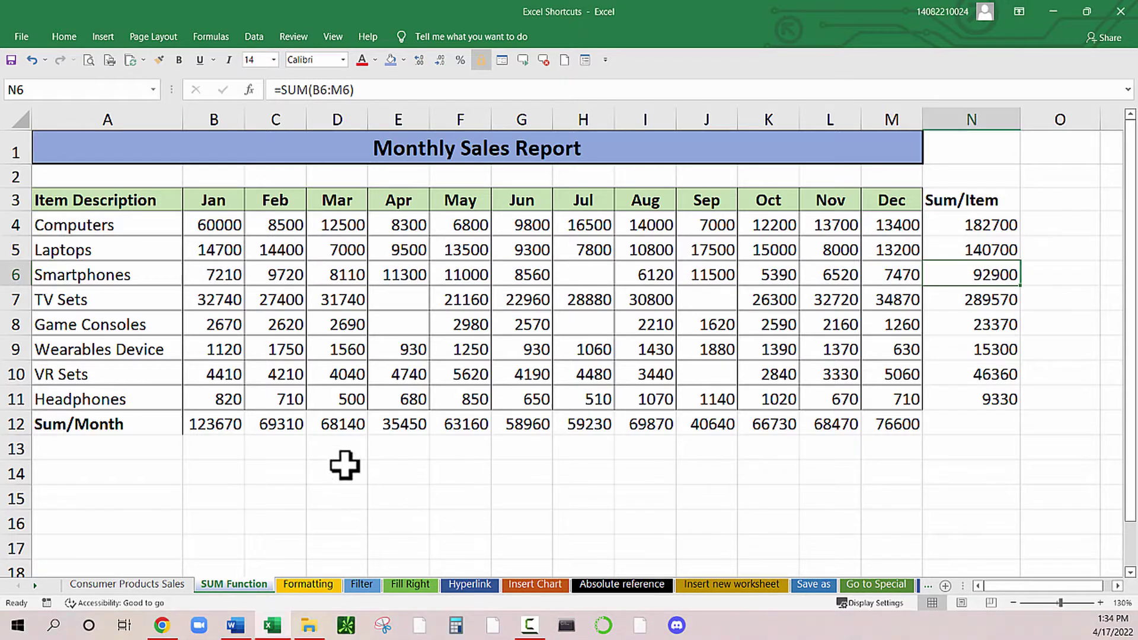
- On the Formatting sheet, format the sales figures B4:M11 as Currency with the $ symbol and 0 decimal places
click(306, 588)
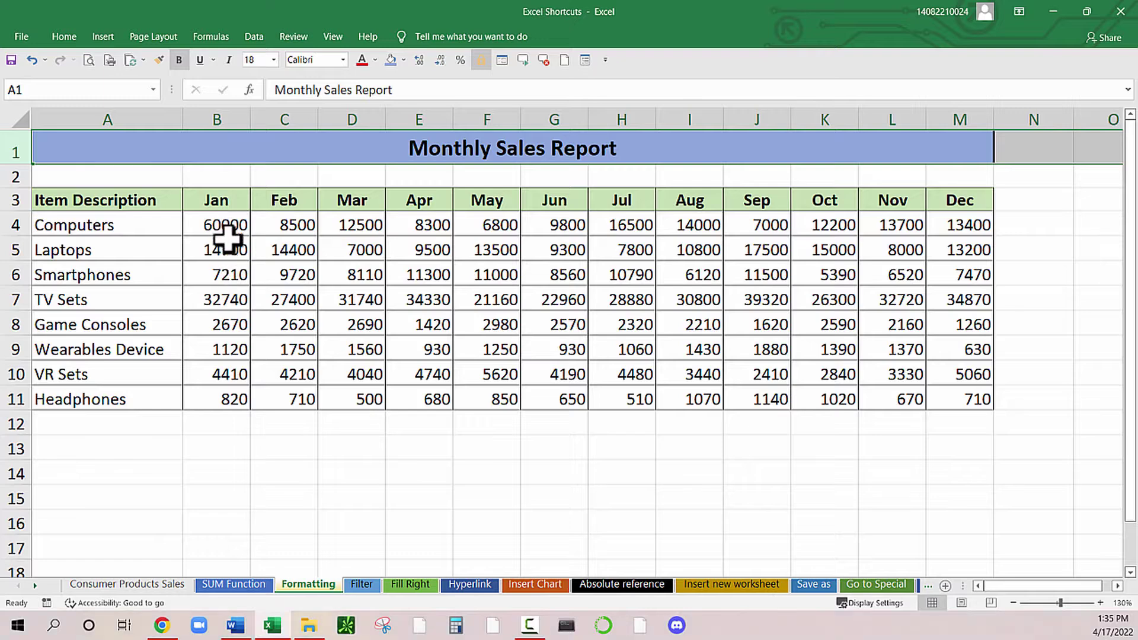
drag(225, 233, 955, 398)
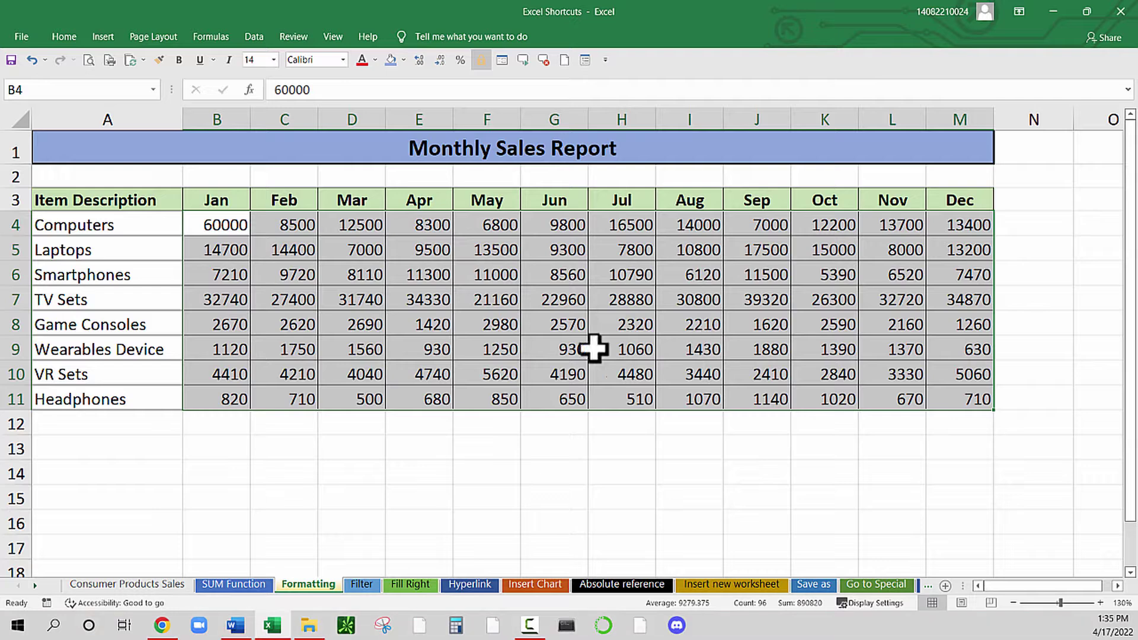
drag(224, 226, 962, 399)
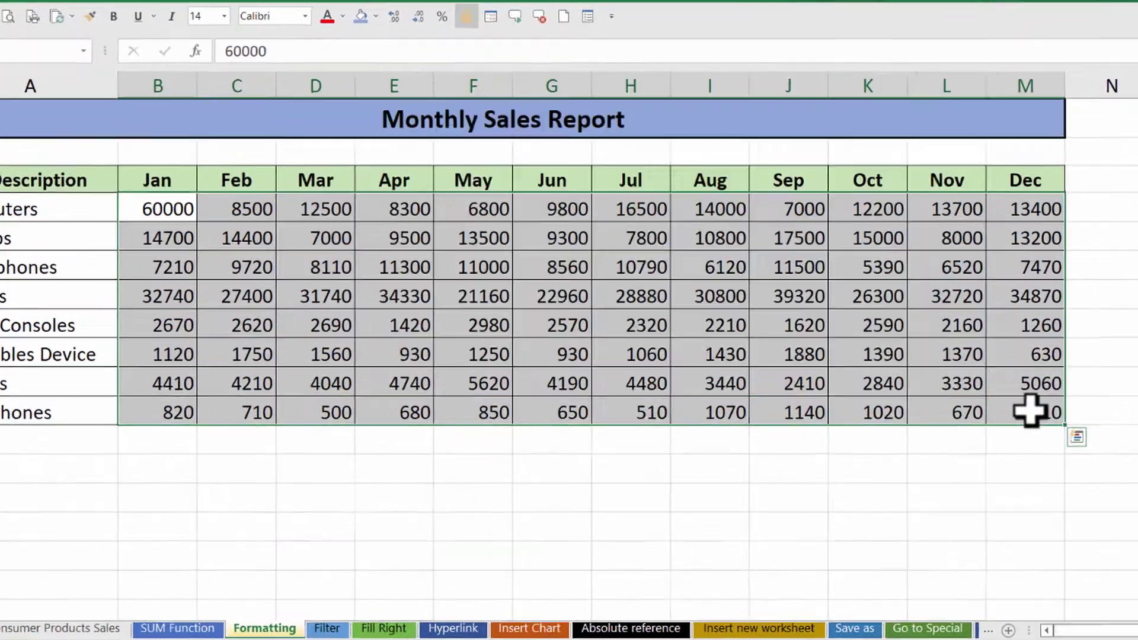
key(ctrl+1)
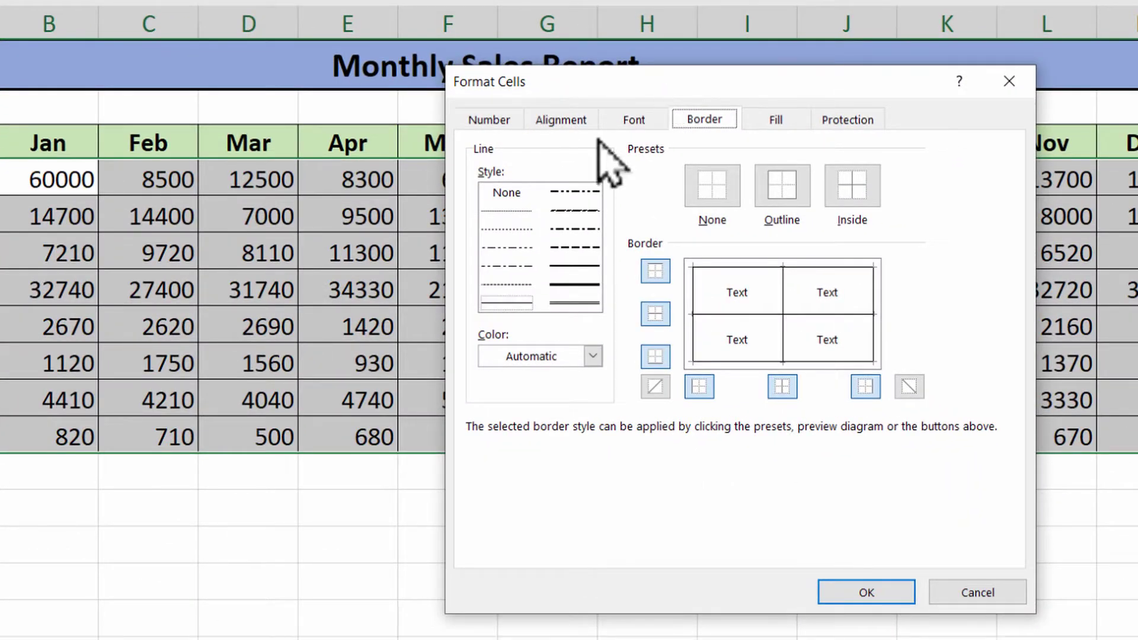
click(485, 120)
click(528, 198)
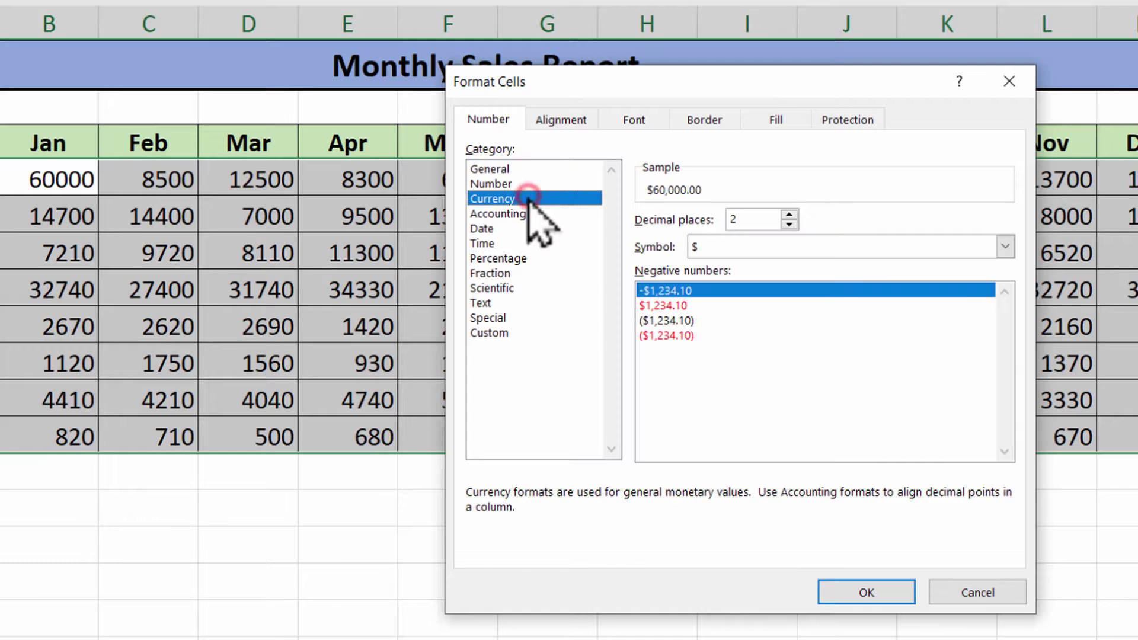
double_click(789, 225)
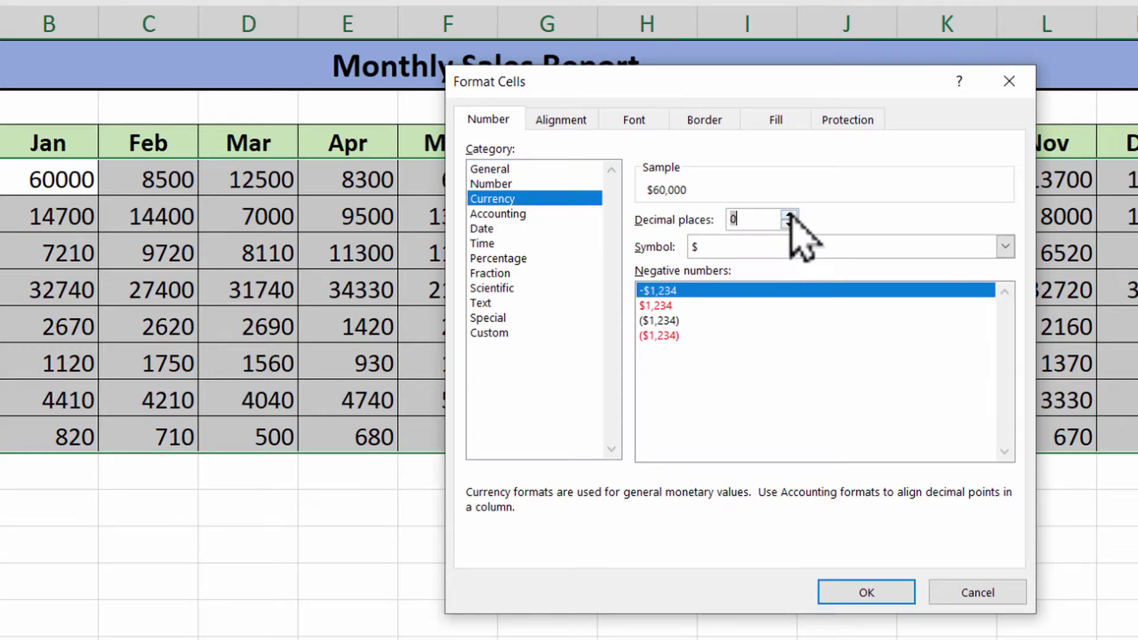
click(789, 215)
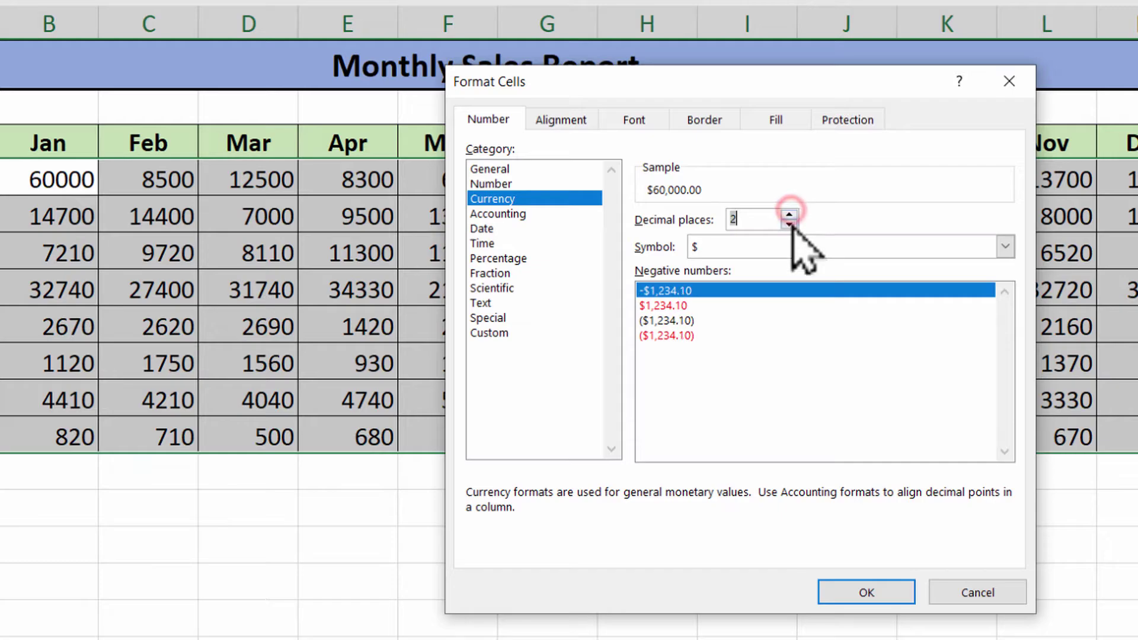
click(790, 225)
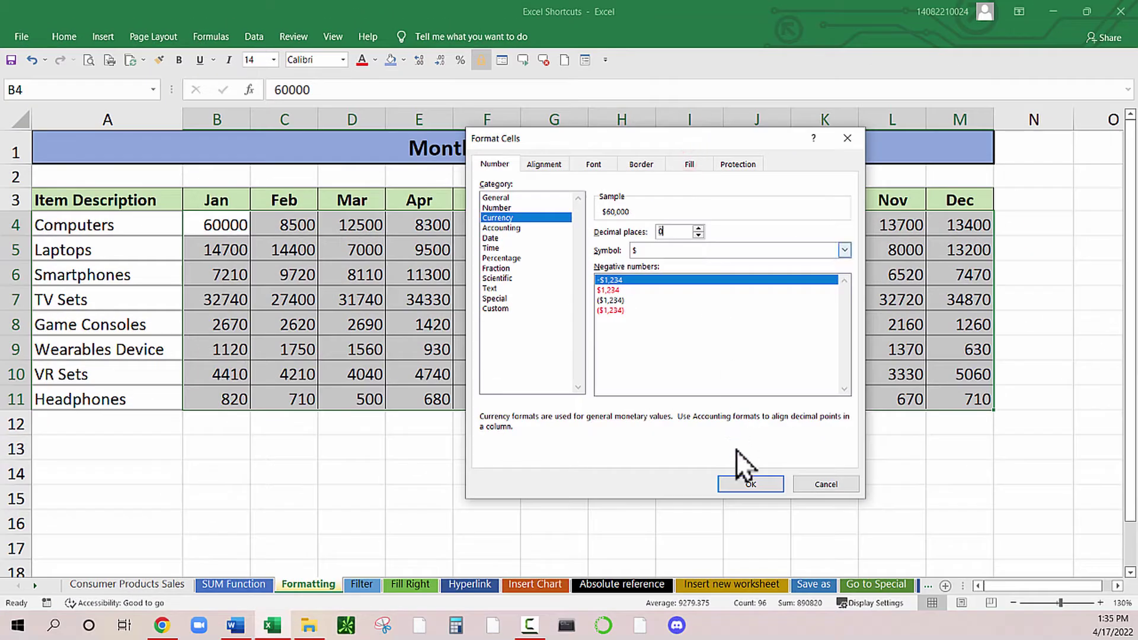
click(739, 481)
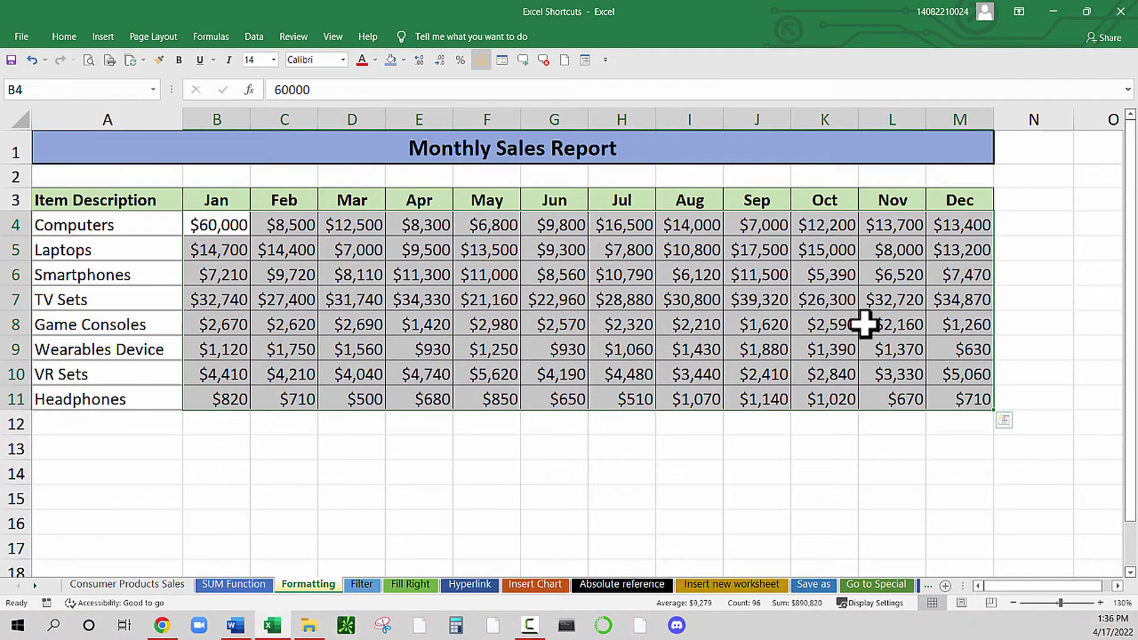
- Review the alignment, font, border and number options in Format Cells for the selected sales figures
key(ctrl+1)
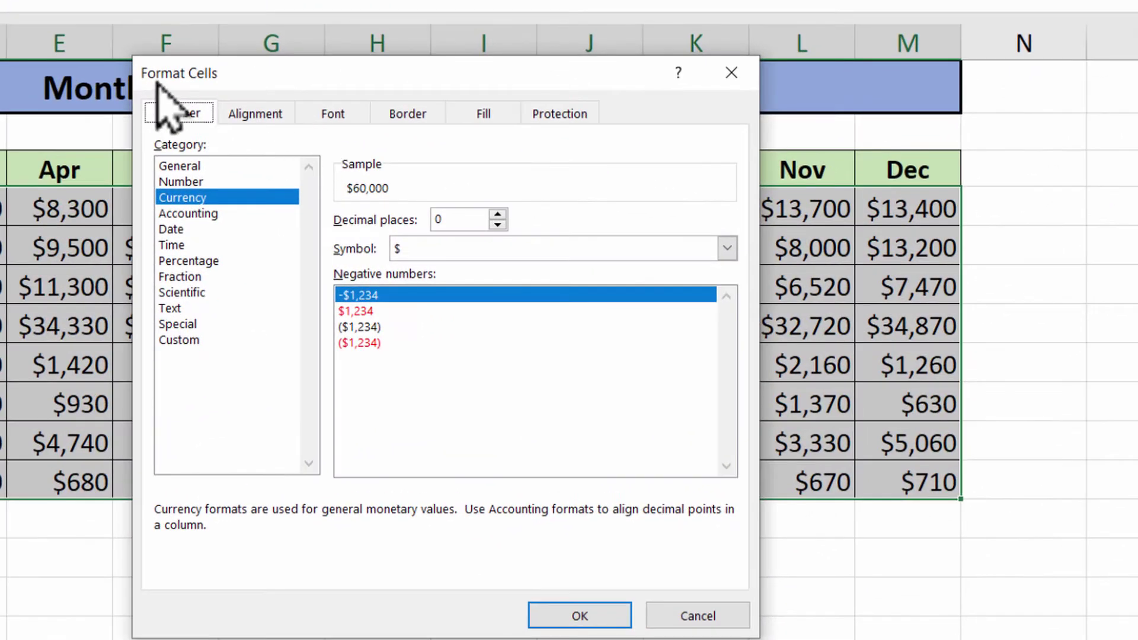
drag(284, 79, 231, 67)
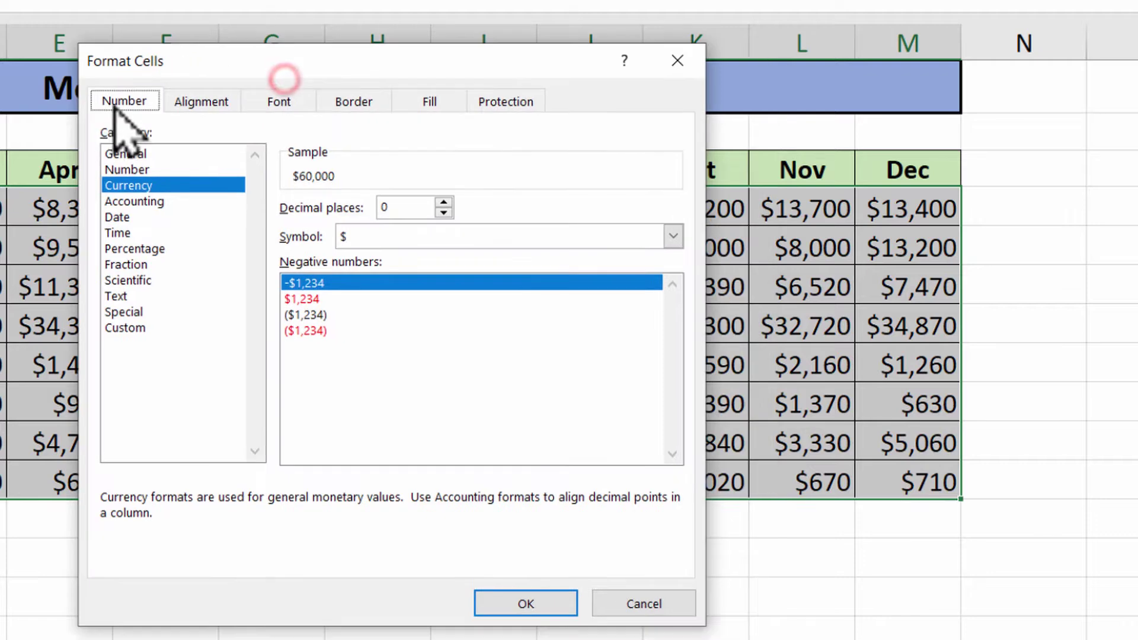
click(185, 102)
click(276, 105)
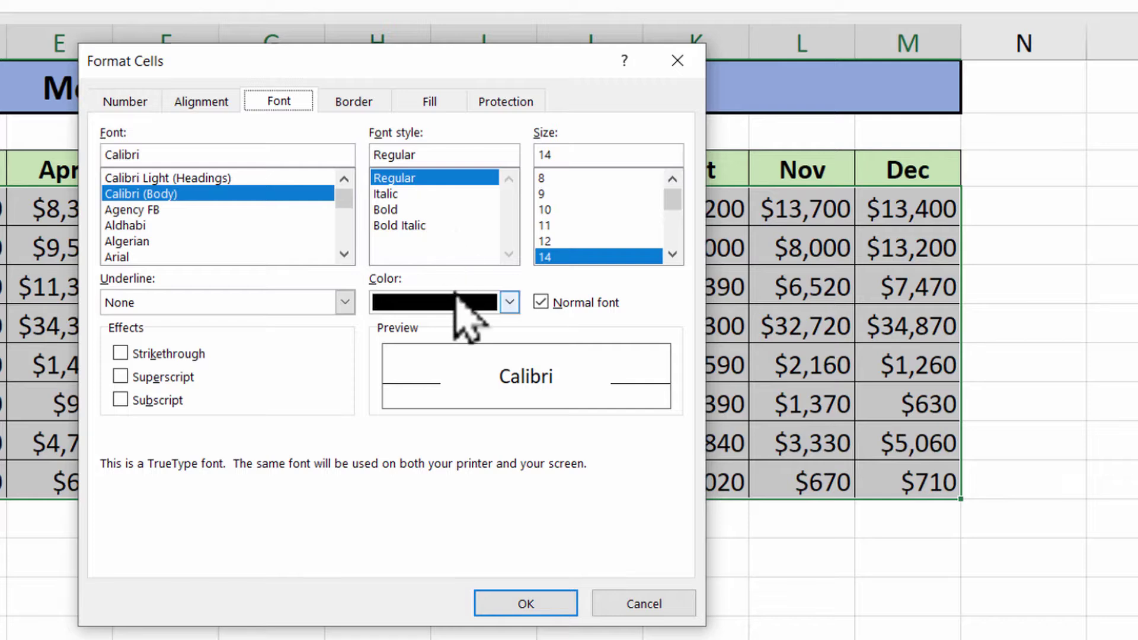
click(354, 102)
click(124, 101)
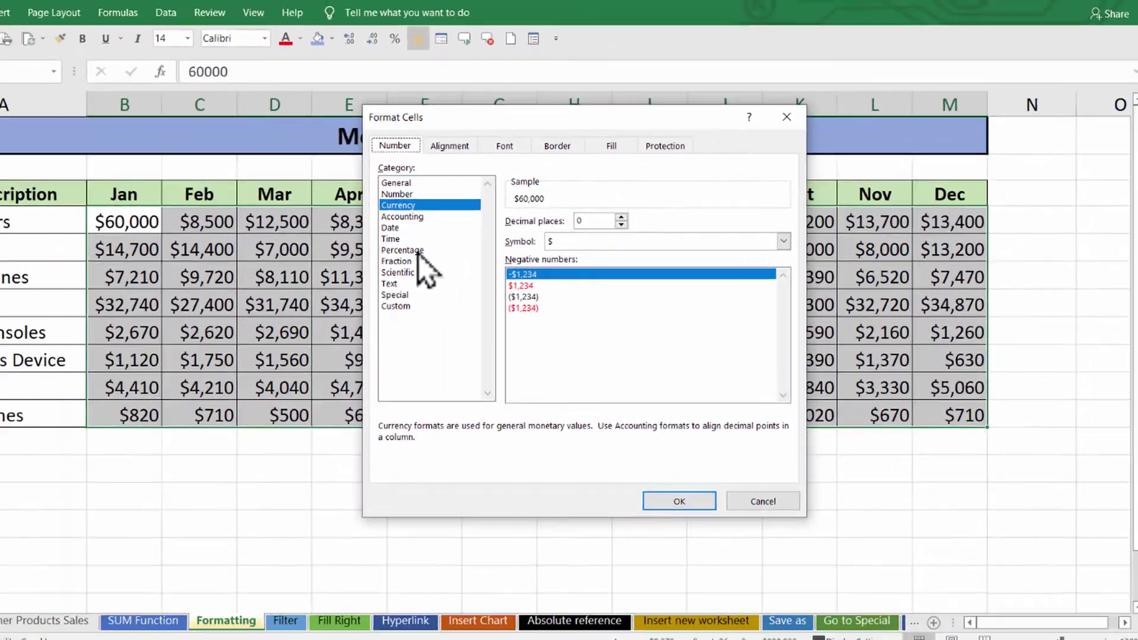
key(Return)
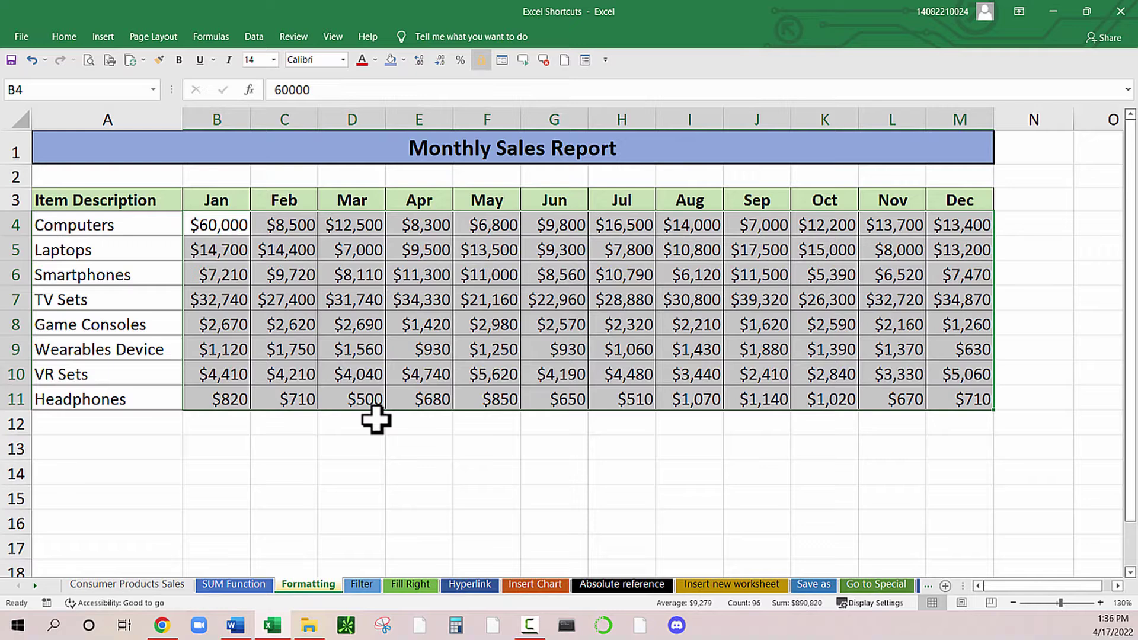
- On the Filter sheet, turn on filters for the header row of the Monthly Sales Report table
click(361, 584)
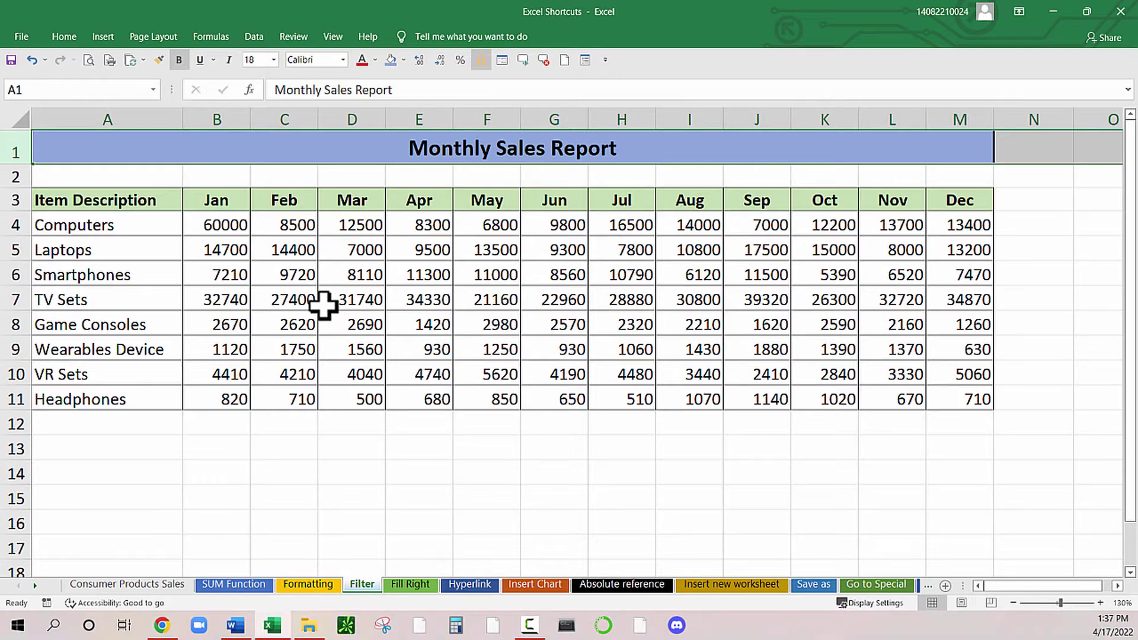
click(303, 271)
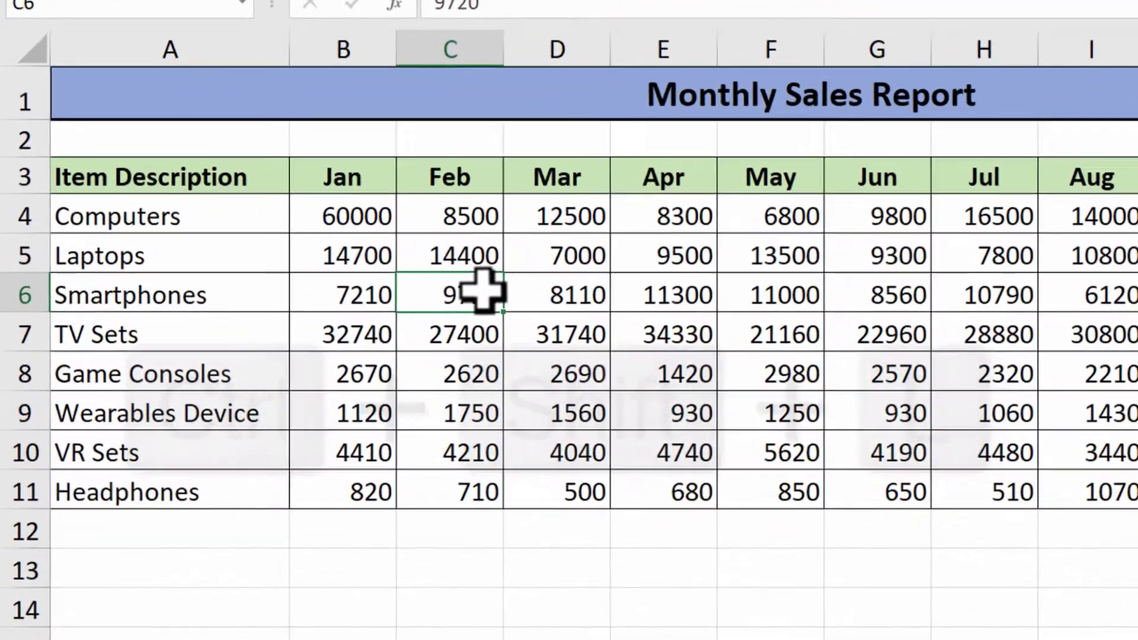
key(ctrl+shift+l)
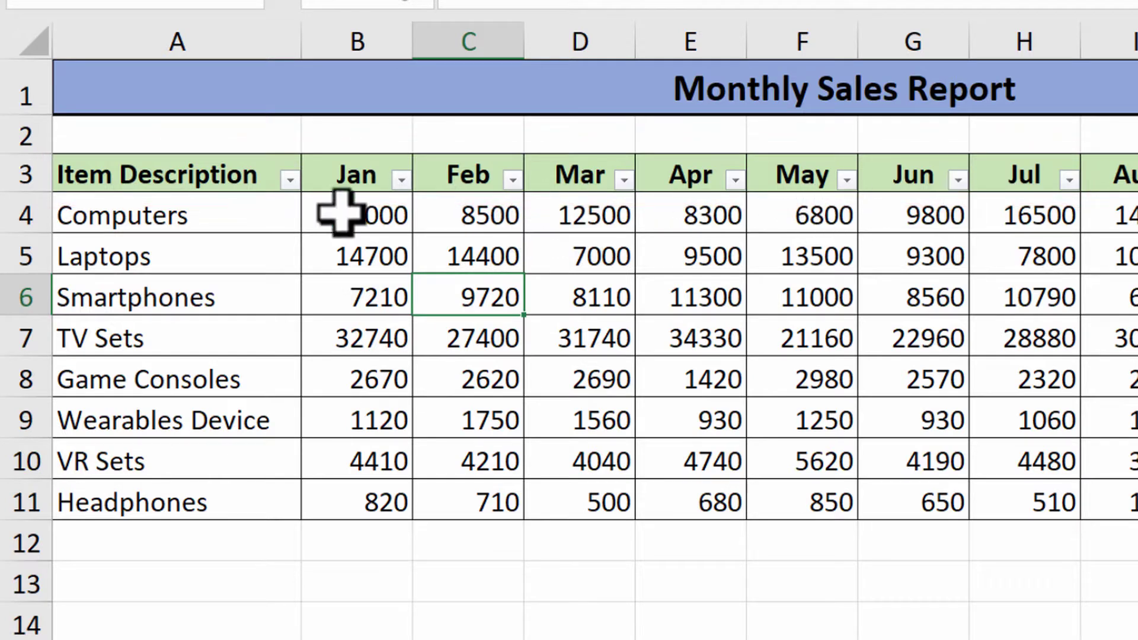
- Filter the Item Description column to show only Computers and Laptops
click(290, 179)
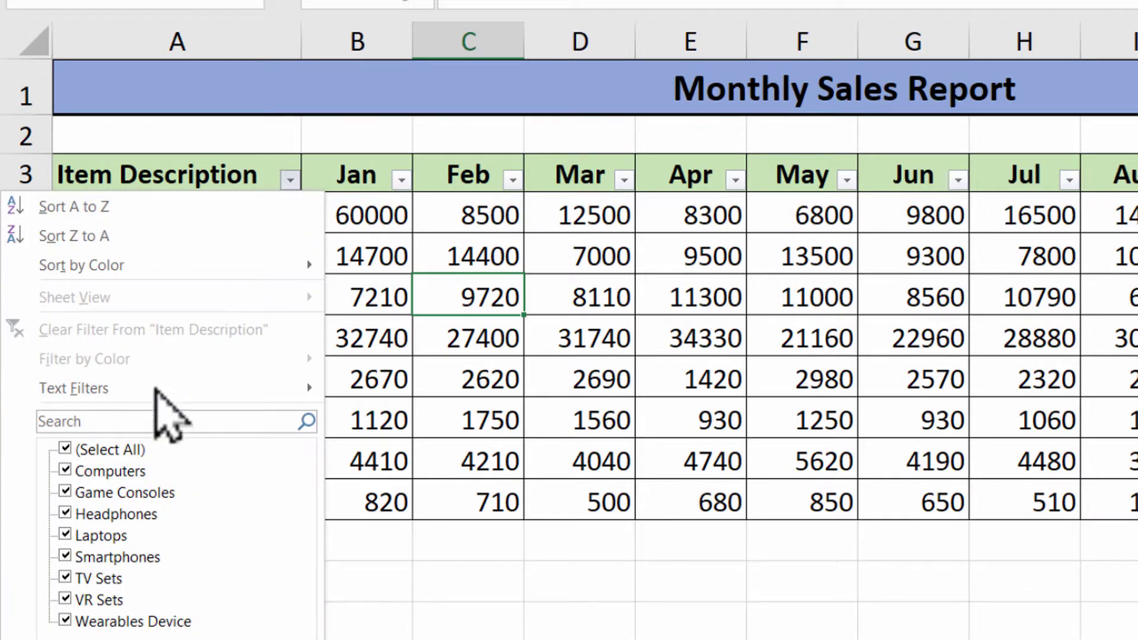
click(65, 449)
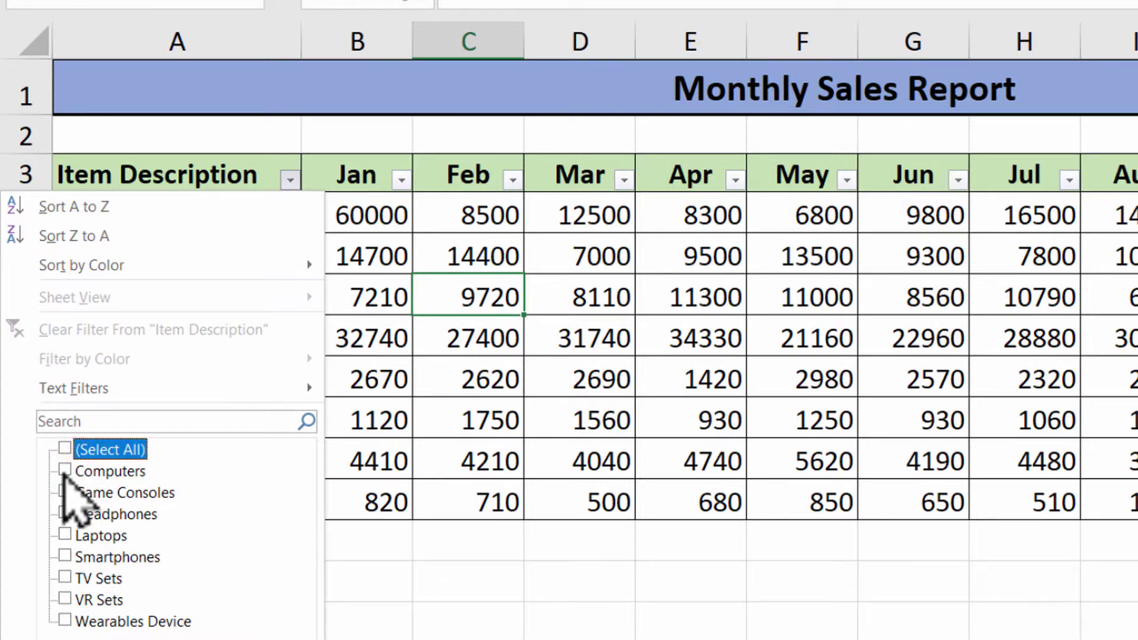
click(66, 470)
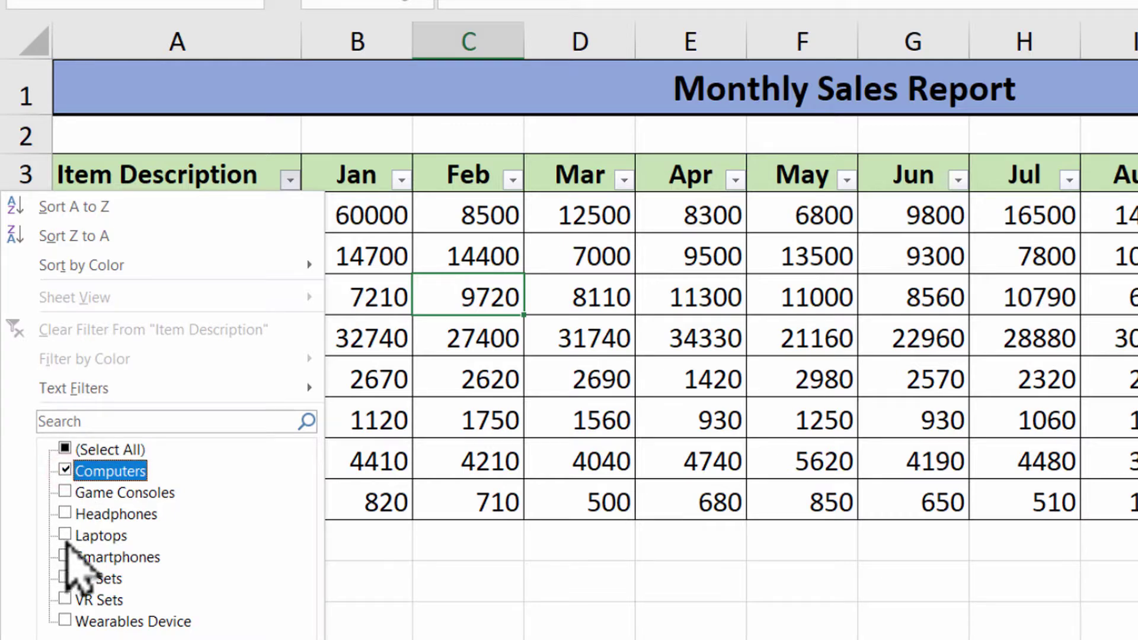
click(65, 535)
click(255, 638)
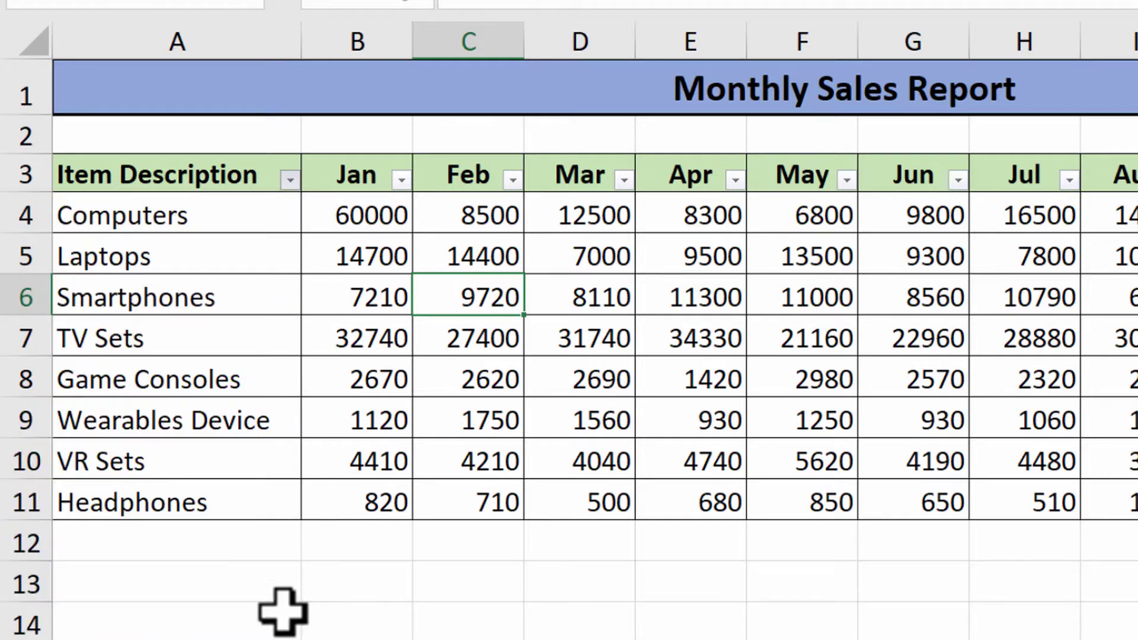
click(174, 239)
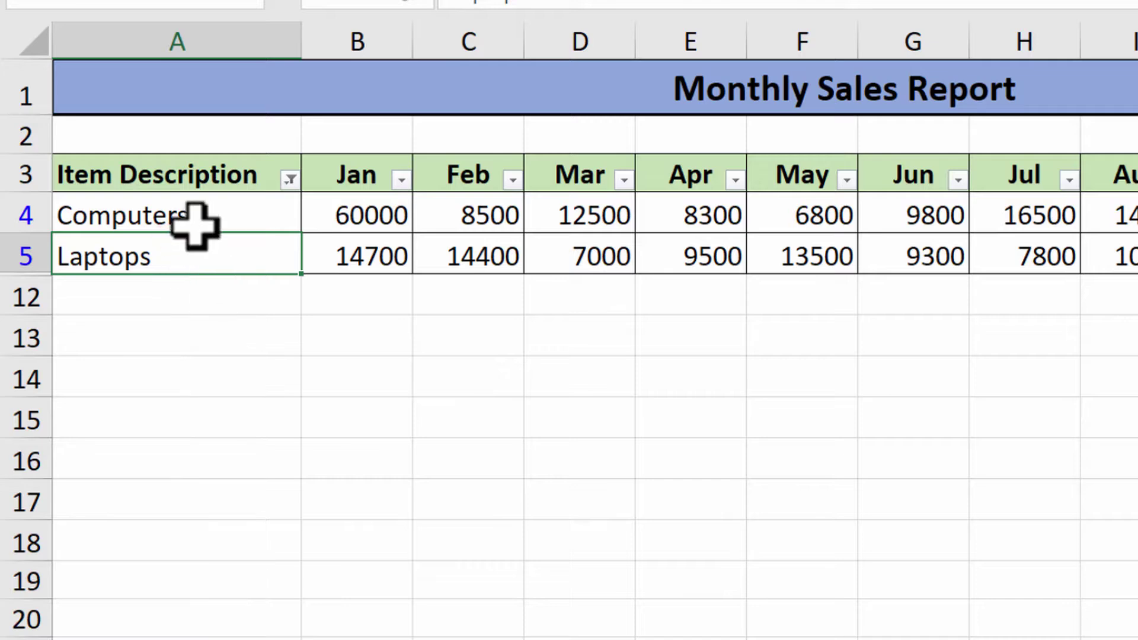
- Clear the Item Description filter and filter the column again to show only Computers and TV Sets
click(290, 179)
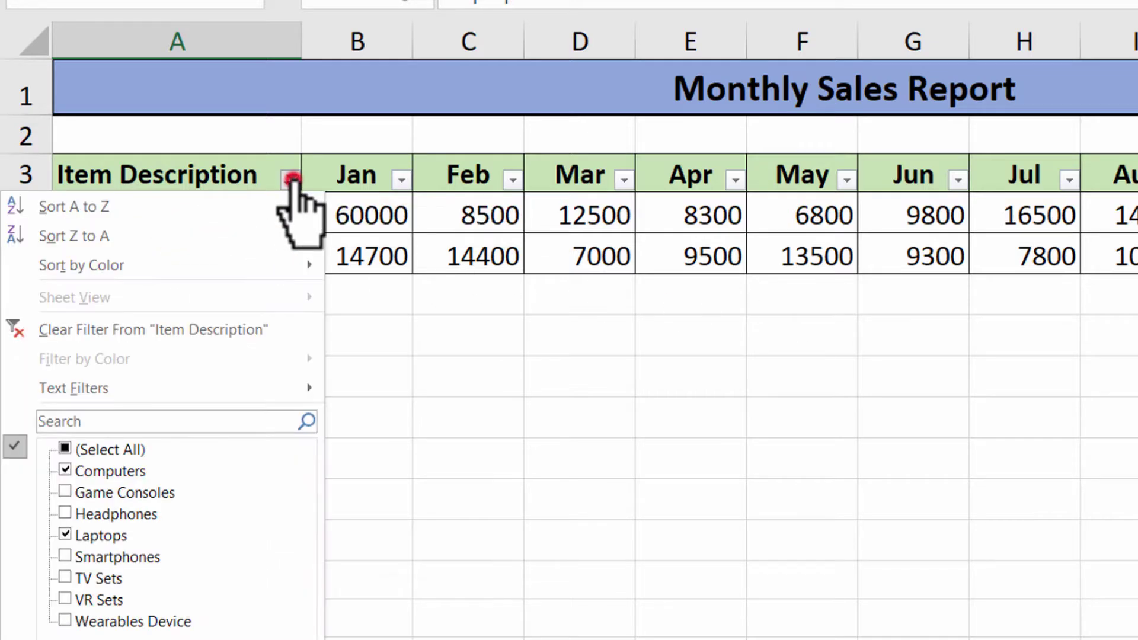
click(267, 335)
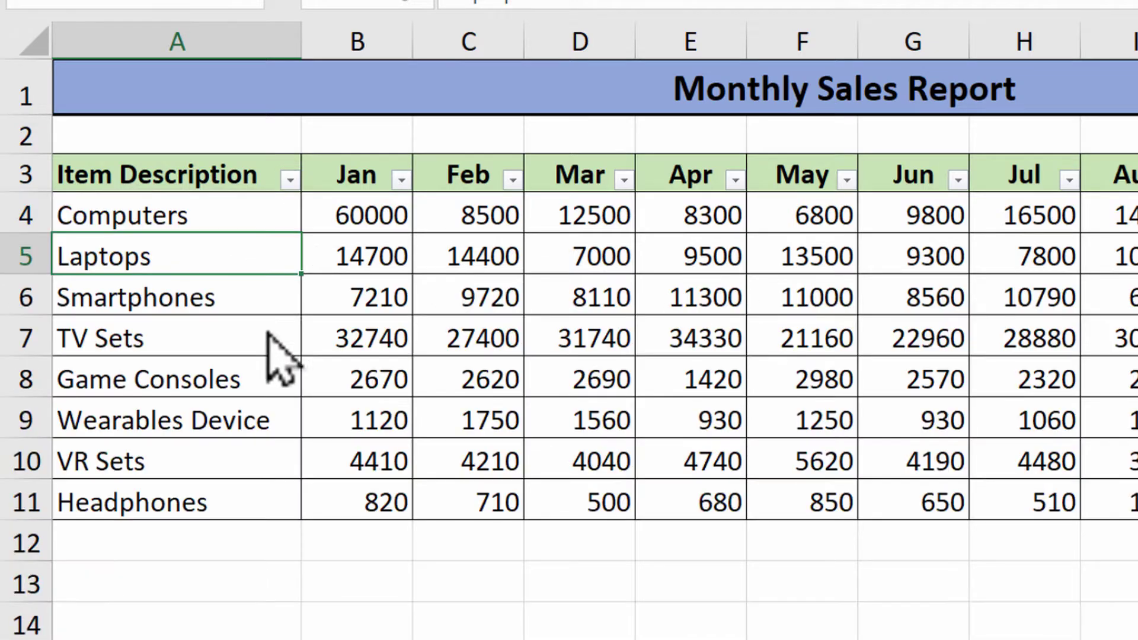
click(290, 179)
click(64, 449)
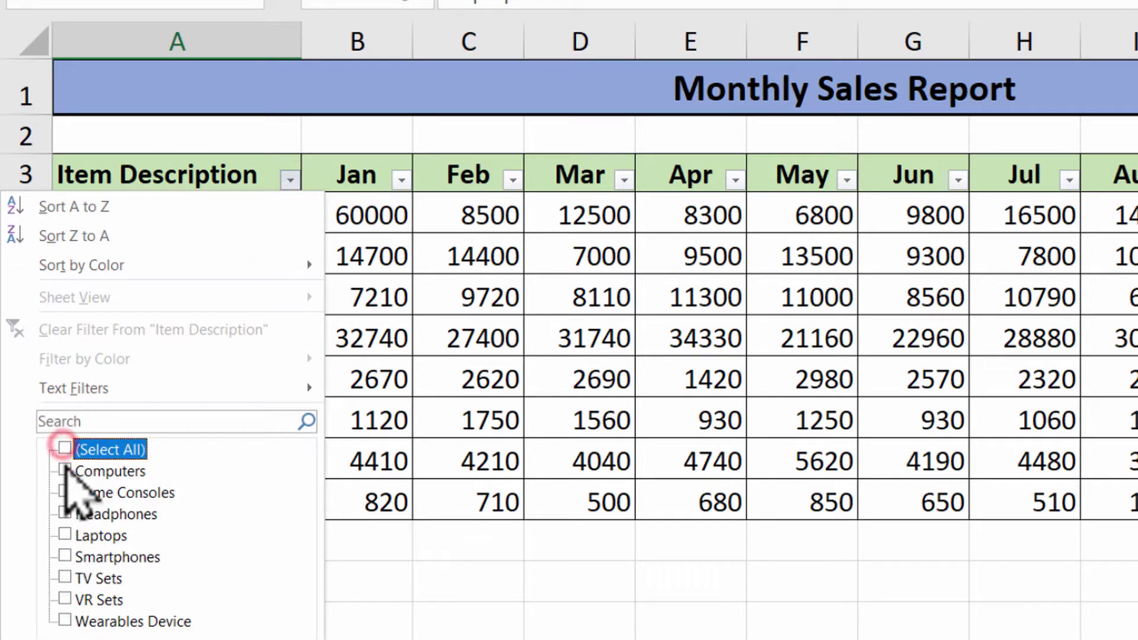
click(65, 471)
click(65, 578)
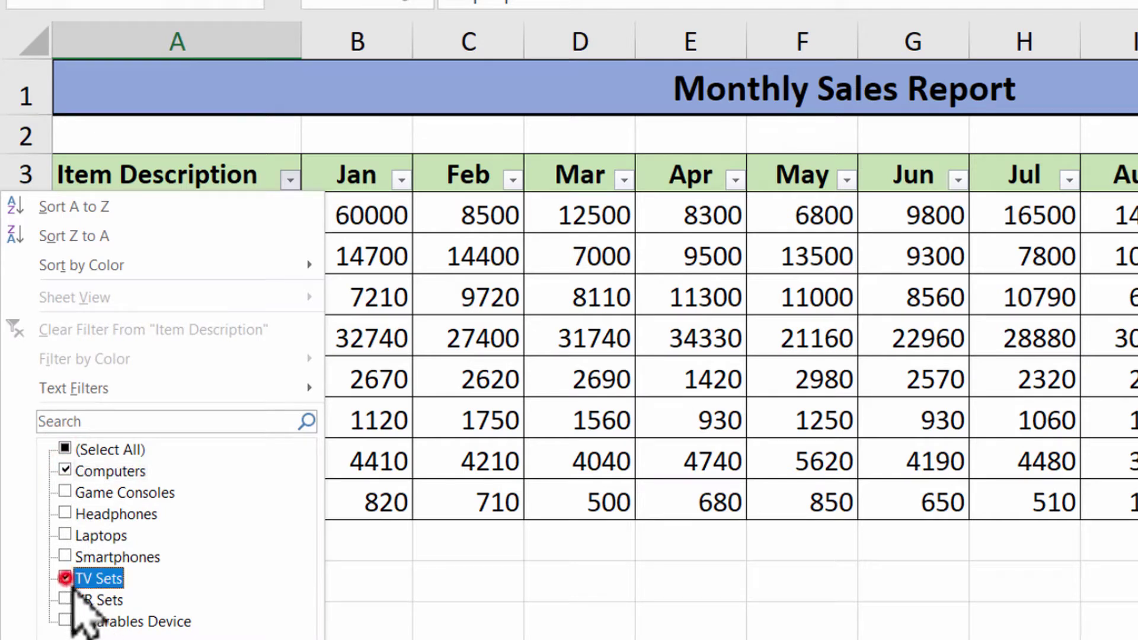
click(243, 639)
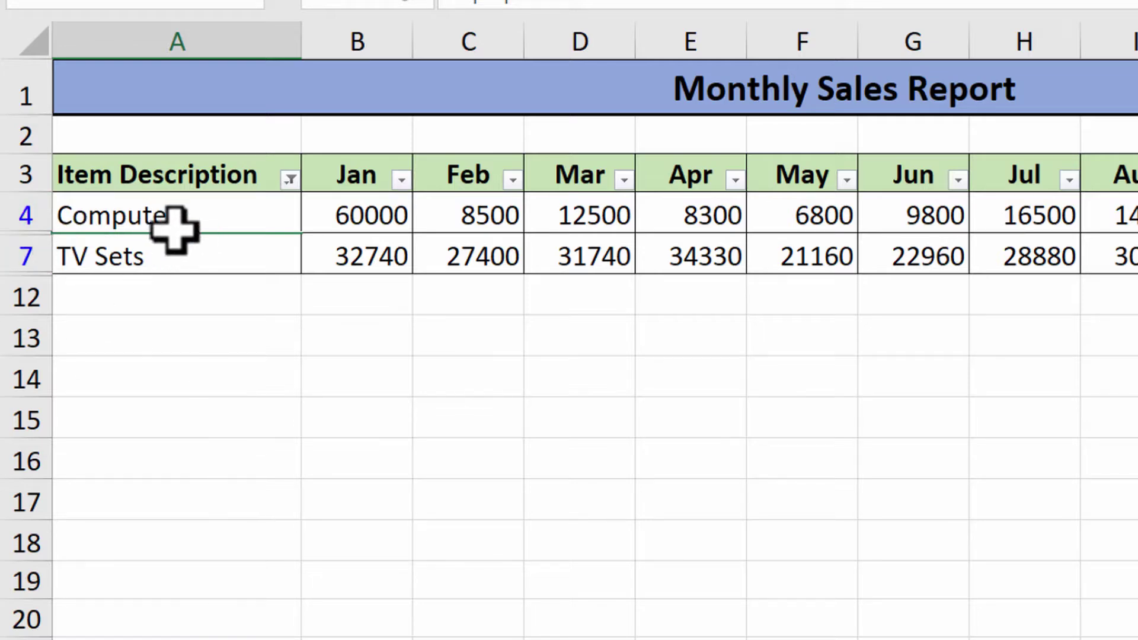
- Turn off the filters on the sales table so that every item row is shown
click(355, 221)
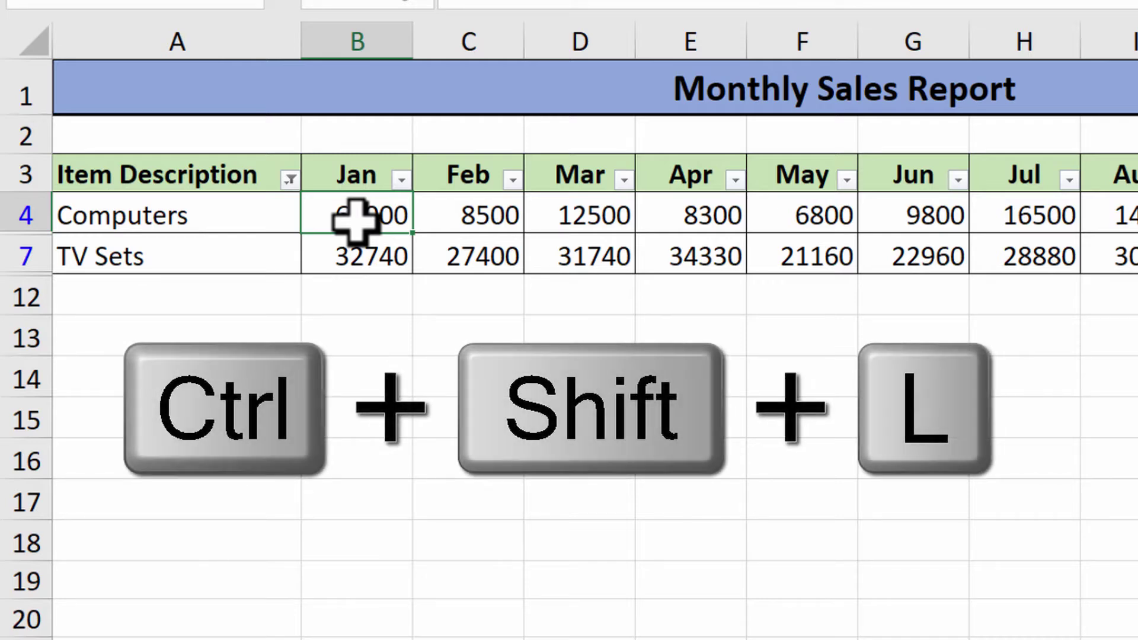
key(ctrl+shift+l)
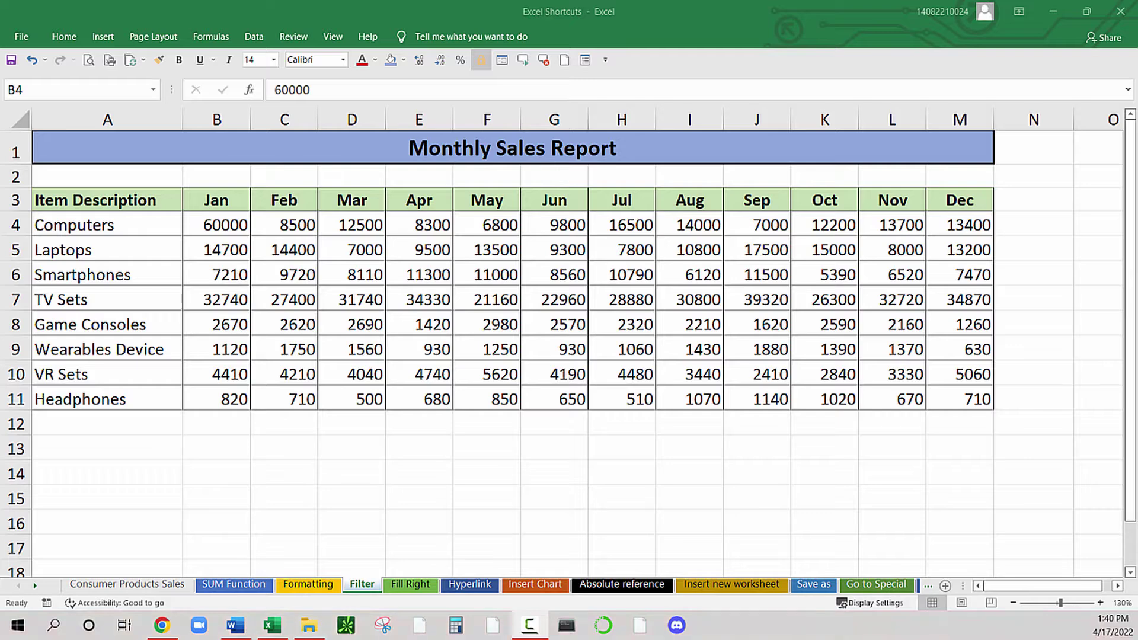
- On the Fill Right sheet, fill the blank Apr cells E4:E11 with the Mar figures using Fill Right
click(405, 582)
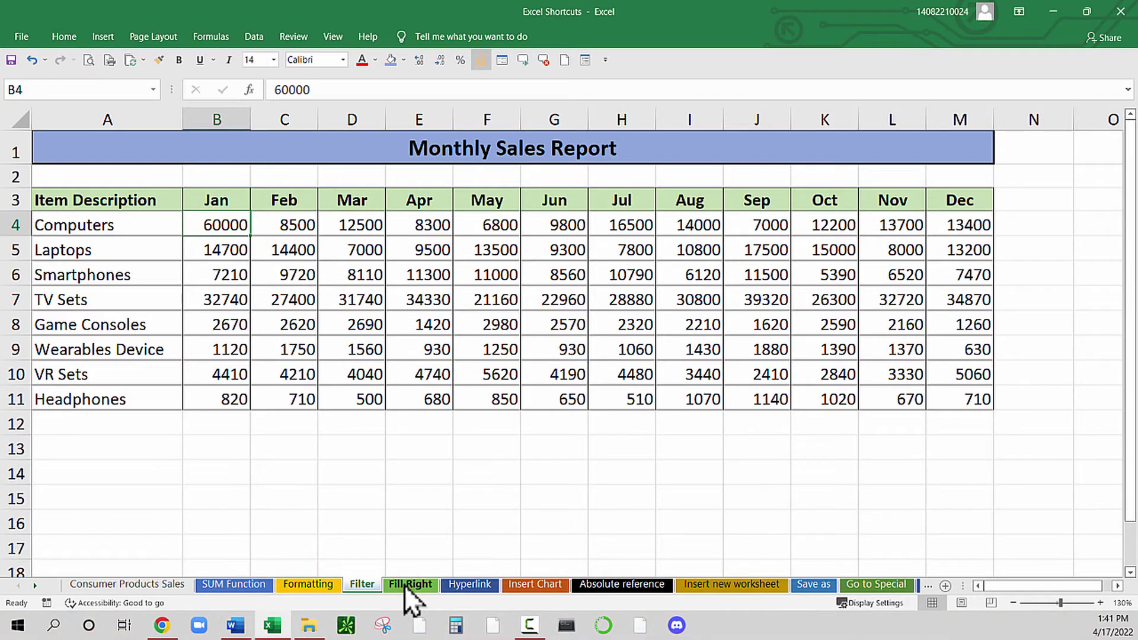
click(434, 226)
drag(434, 225, 421, 399)
drag(701, 231, 691, 401)
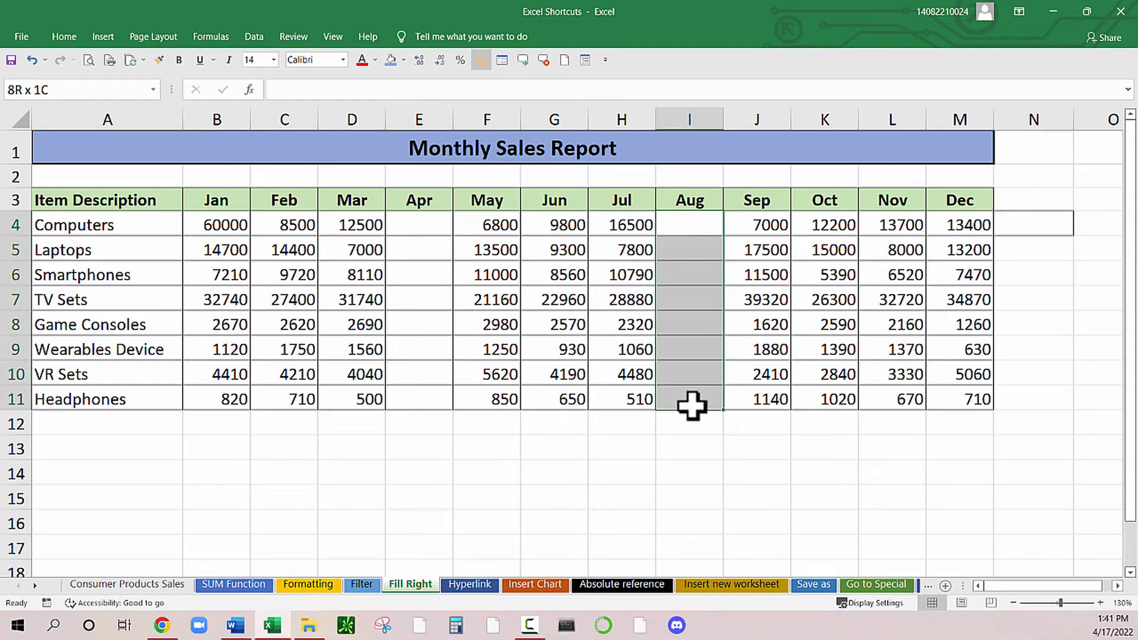
click(438, 351)
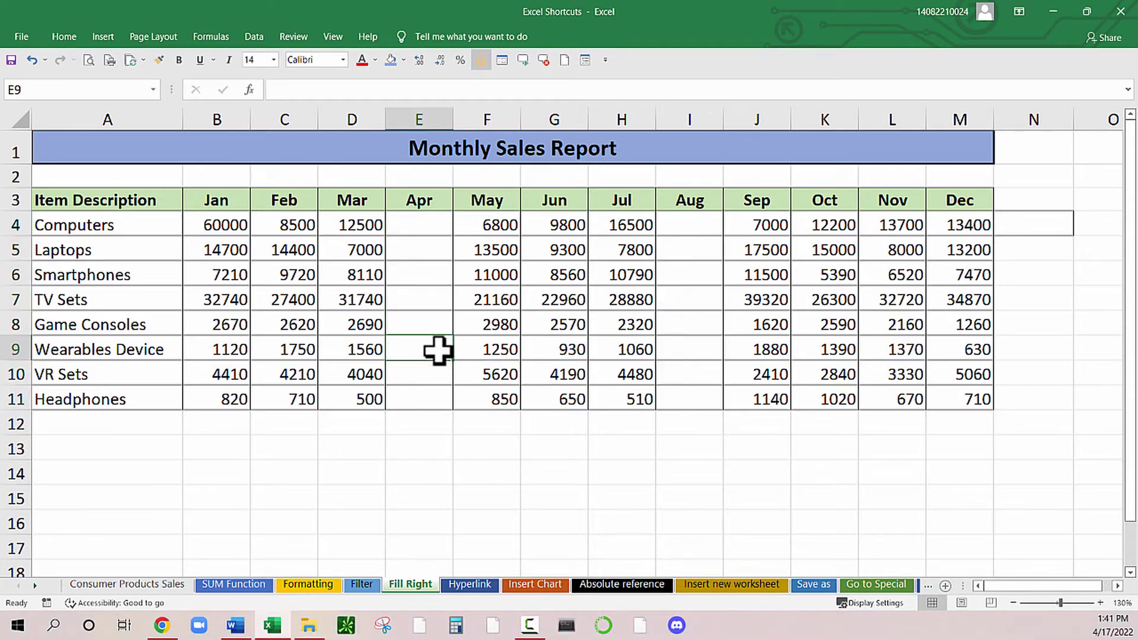
click(421, 226)
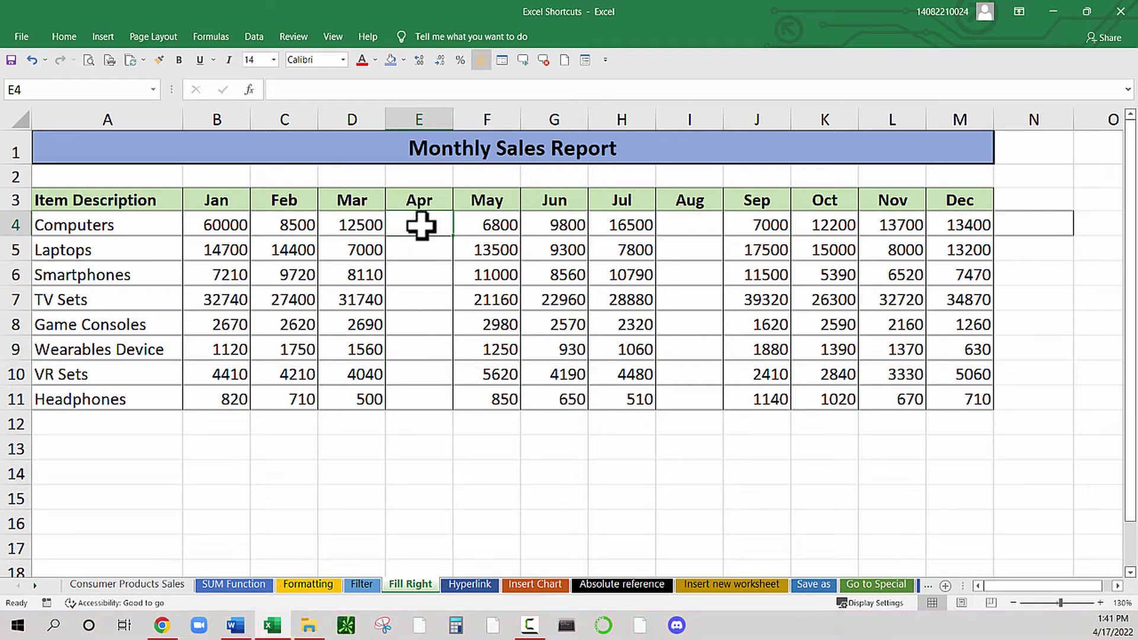
click(356, 223)
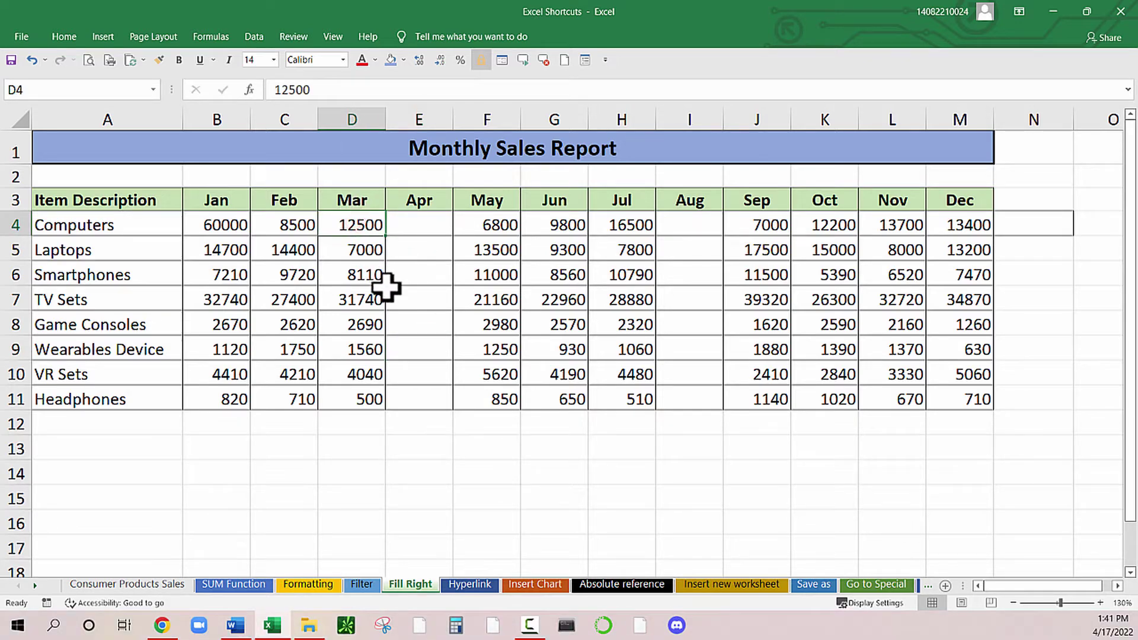
click(428, 226)
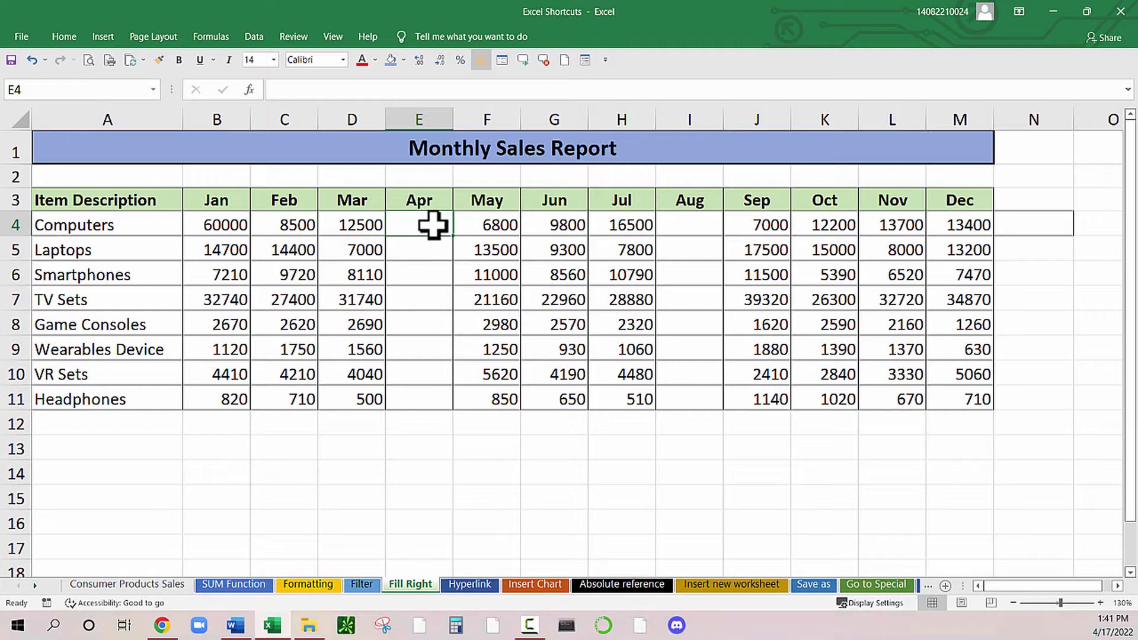
drag(433, 224, 431, 399)
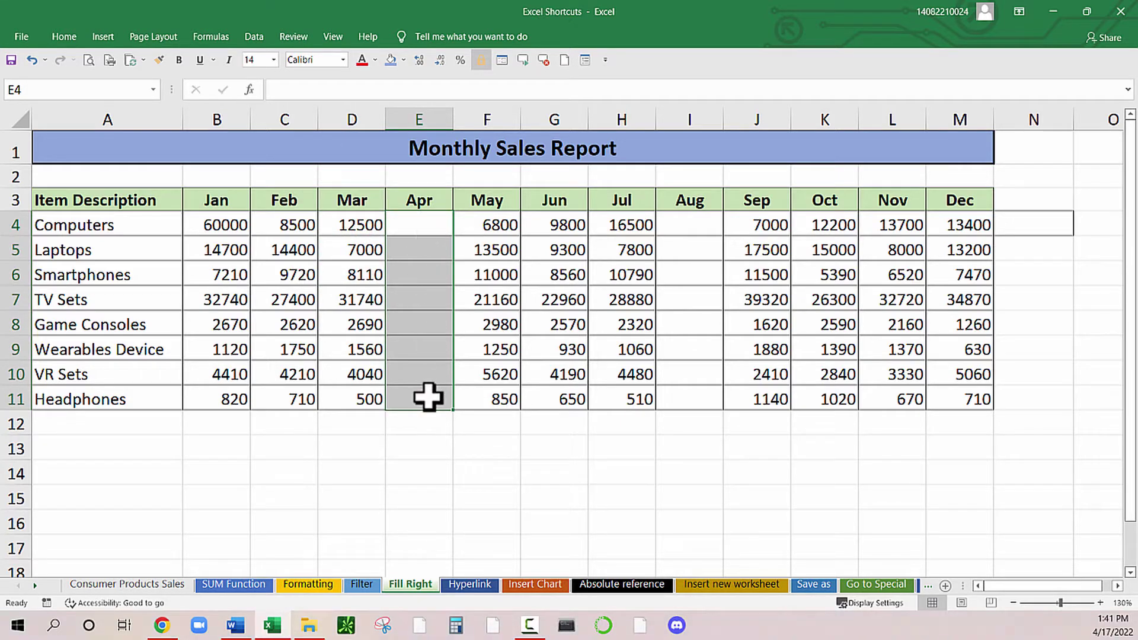
key(ctrl+r)
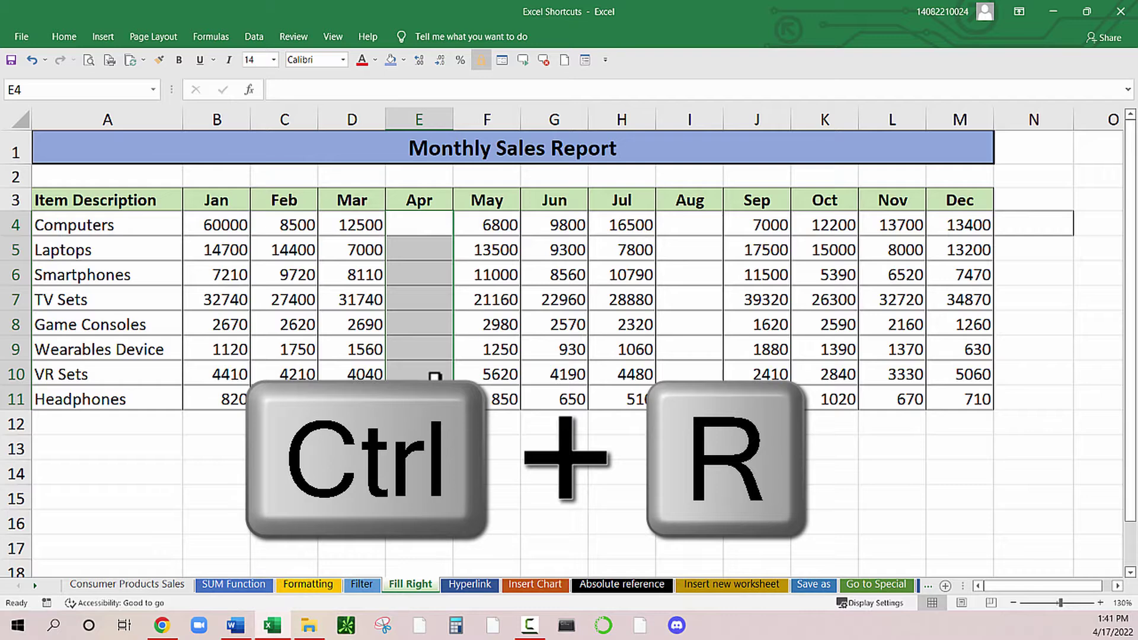
- Compare the filled Apr figures with Mar and fill the blank Aug cells I4:I11 with the Jul figures
click(448, 321)
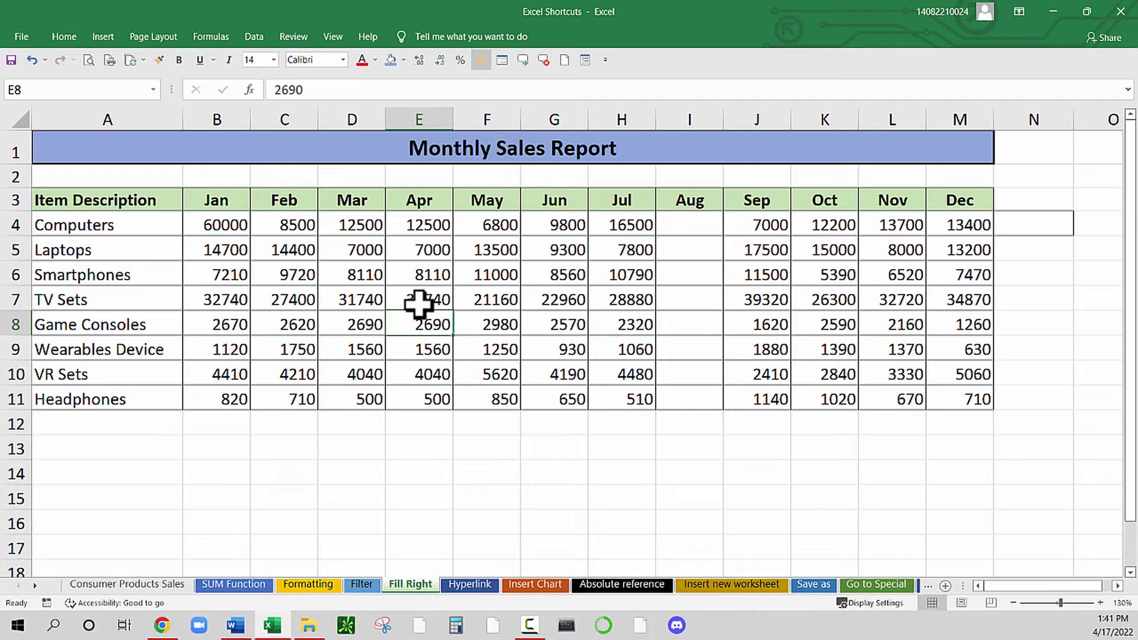
click(430, 228)
click(366, 227)
click(432, 254)
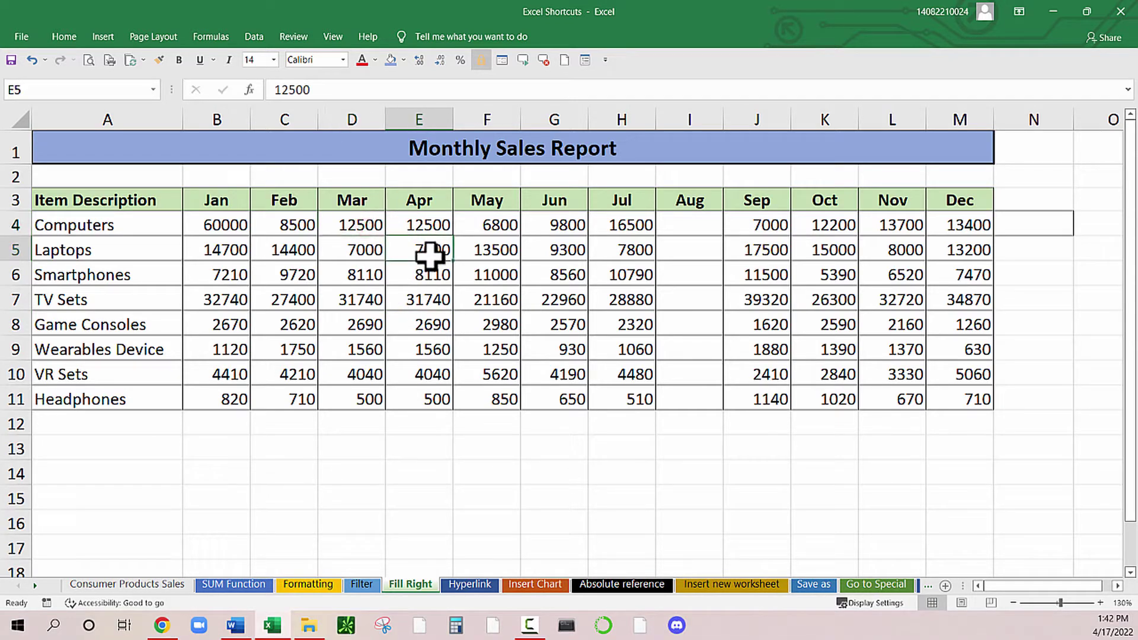
drag(700, 224, 697, 394)
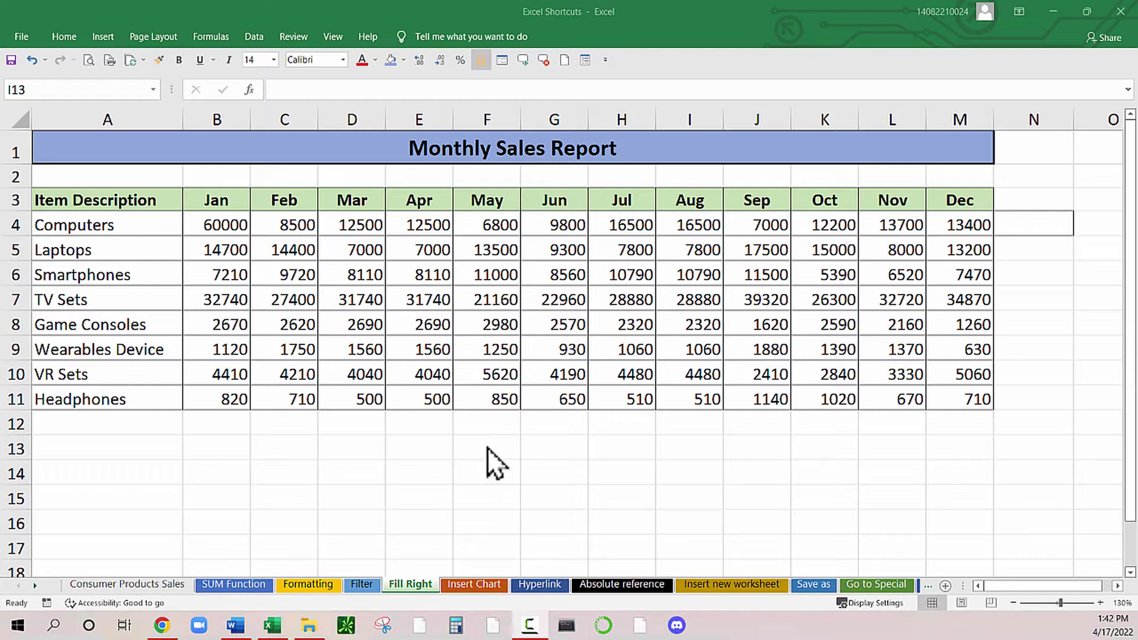
- On the Insert Chart sheet, create a column chart of the Gaming Consoles Quarterly Sales table on its own chart sheet
click(472, 583)
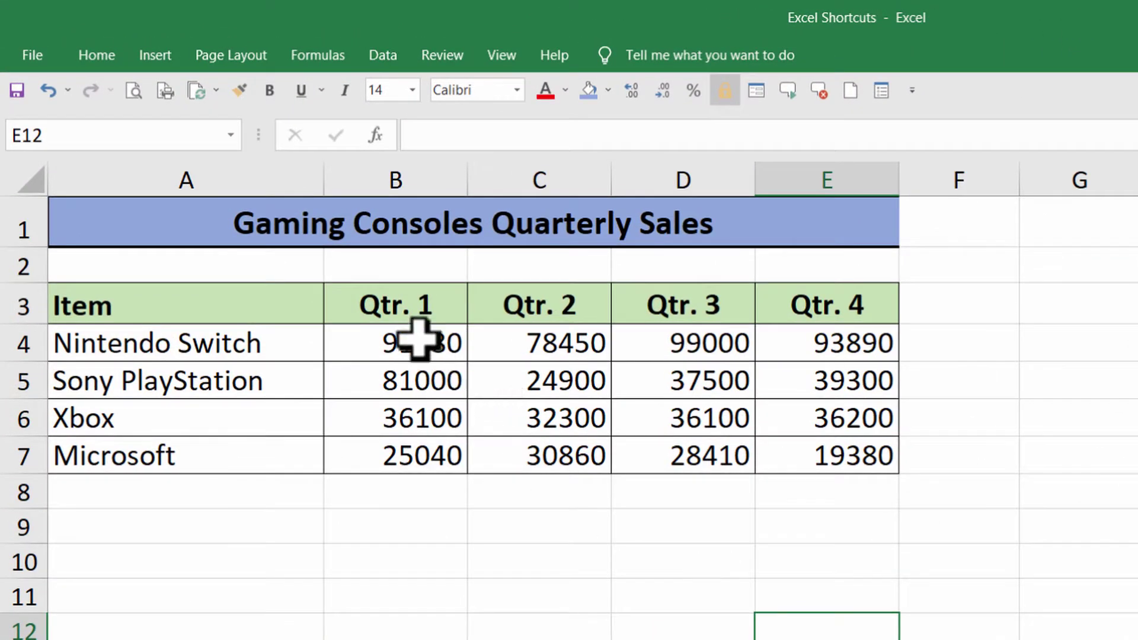
drag(221, 336, 237, 464)
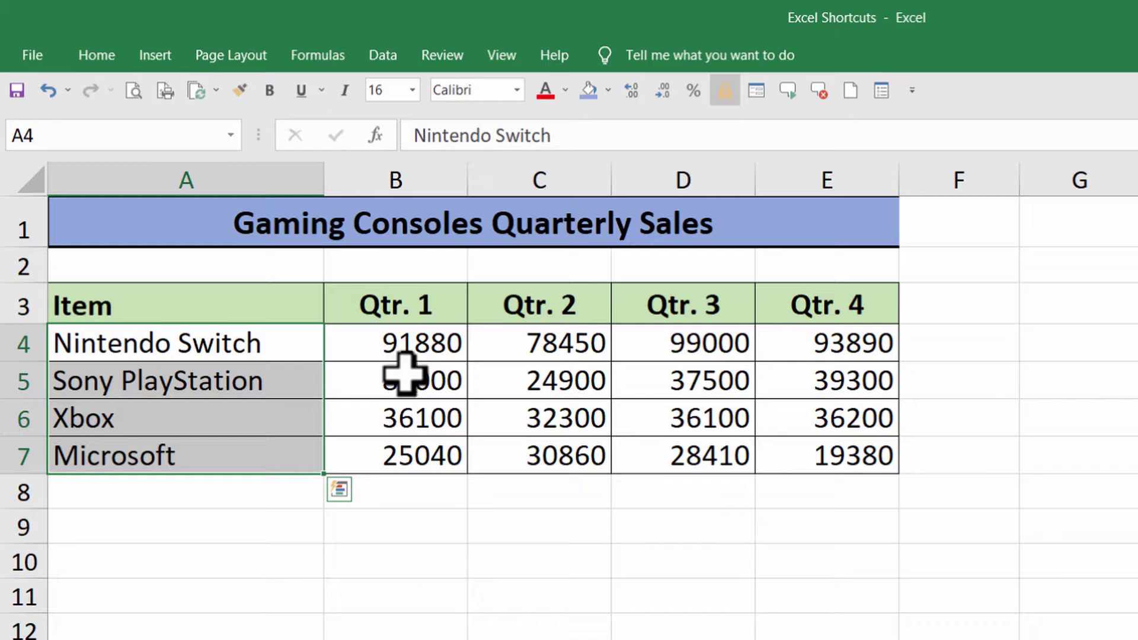
click(415, 350)
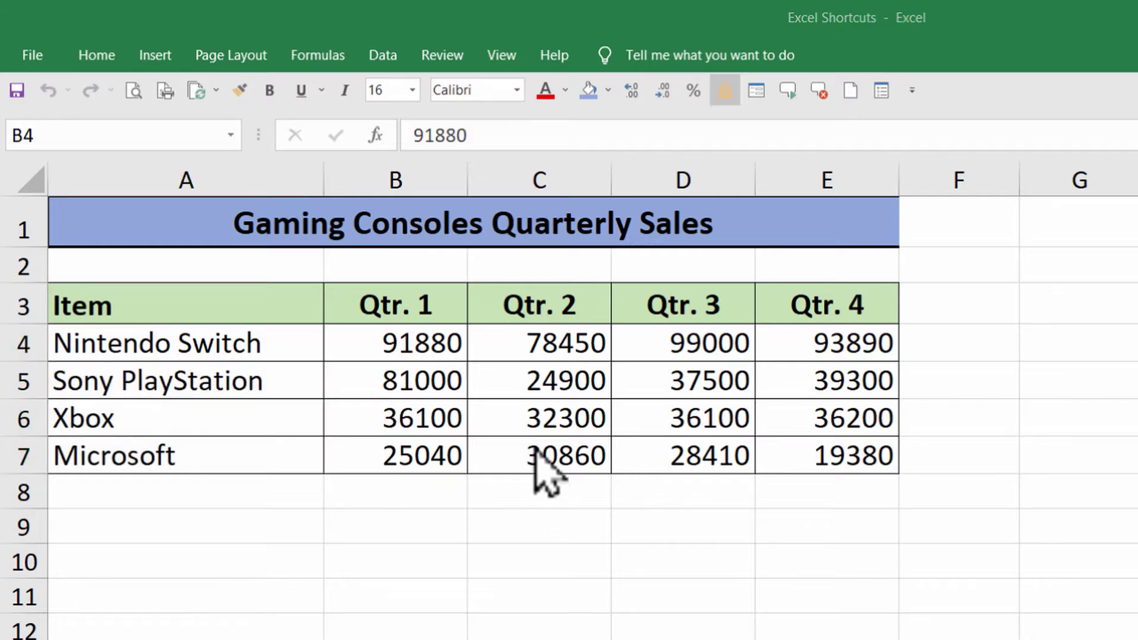
click(549, 386)
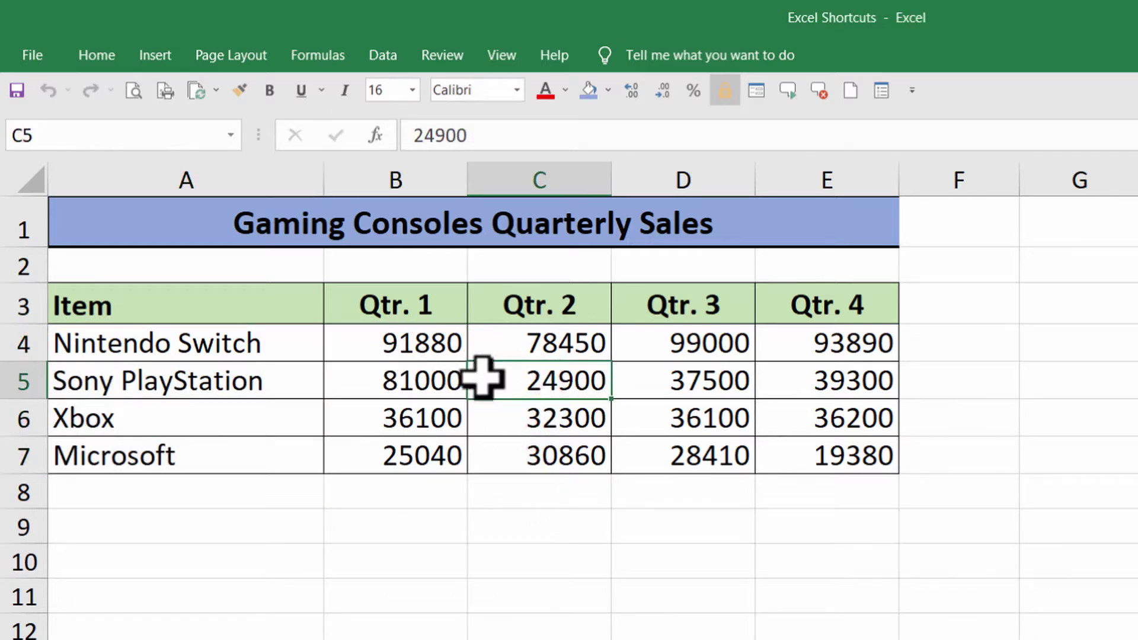
key(F11)
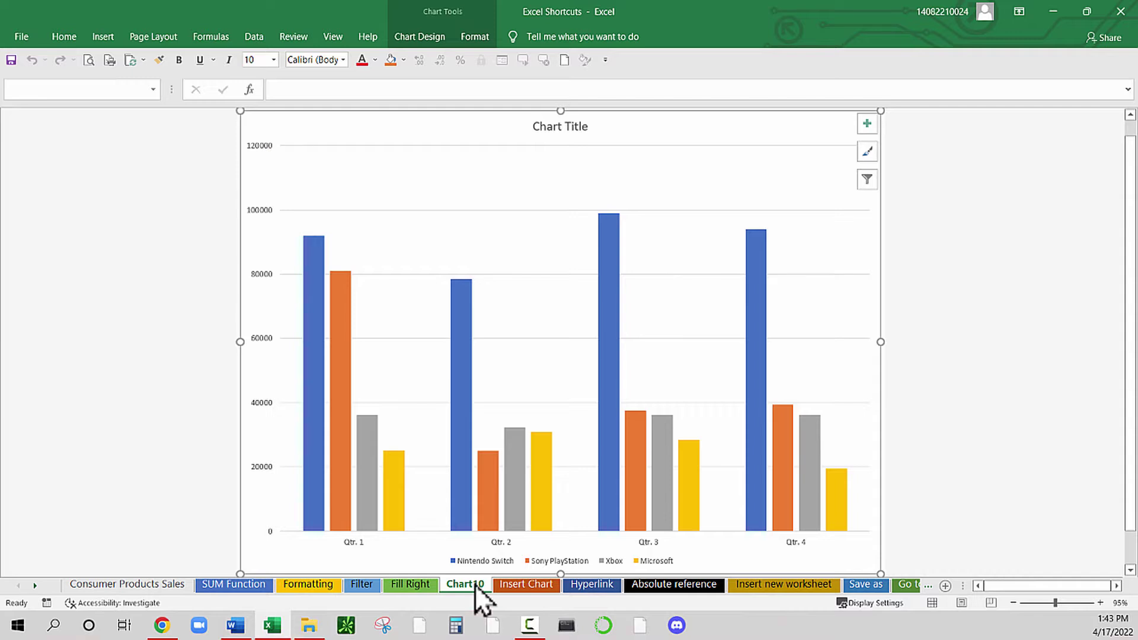
- Filter the chart's categories to show only Qtr. 1 and Qtr. 3
click(869, 179)
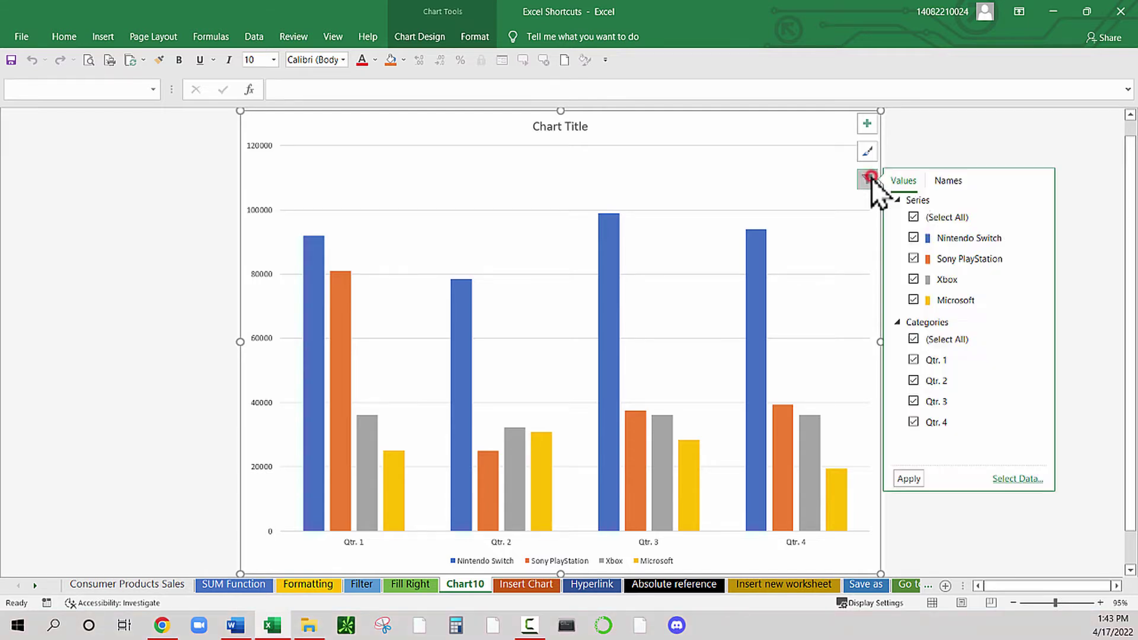
click(914, 339)
click(914, 360)
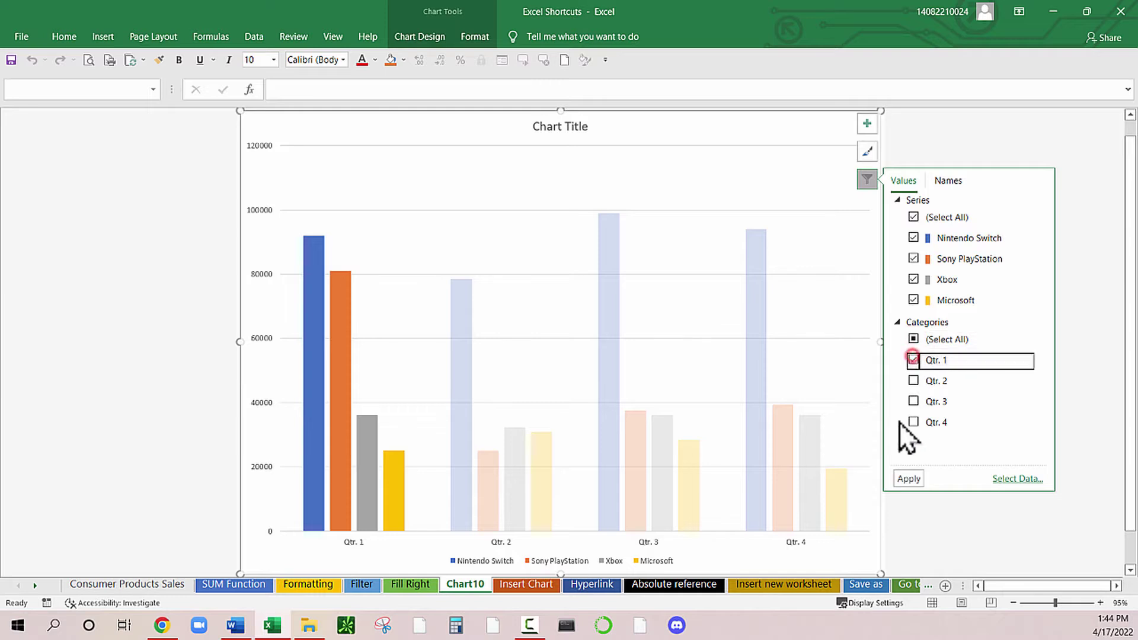
click(914, 402)
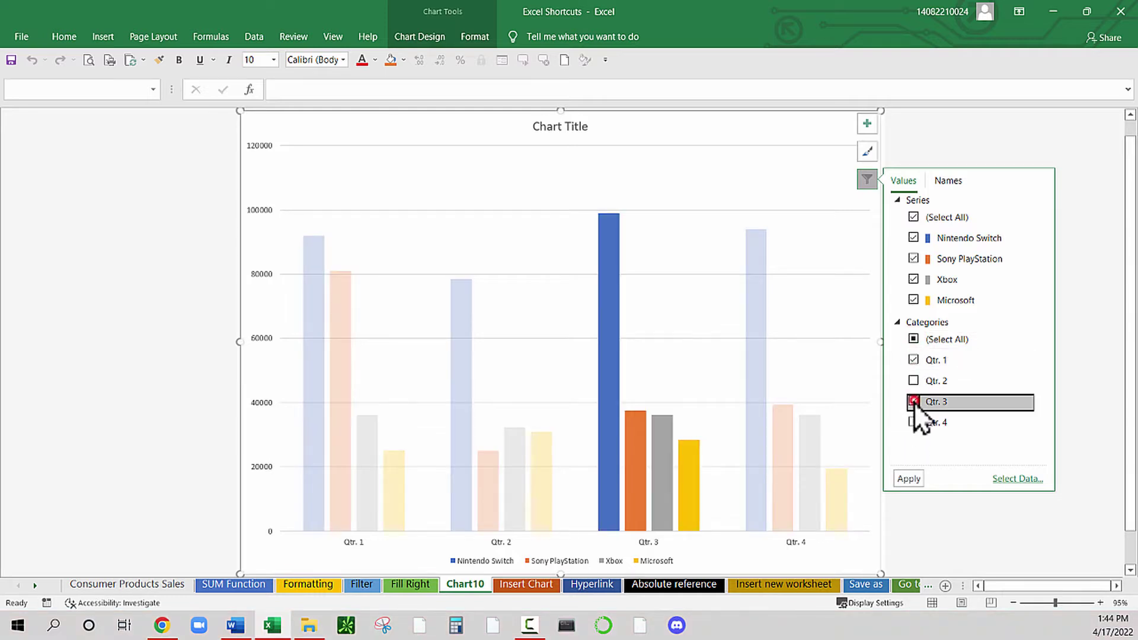
click(907, 480)
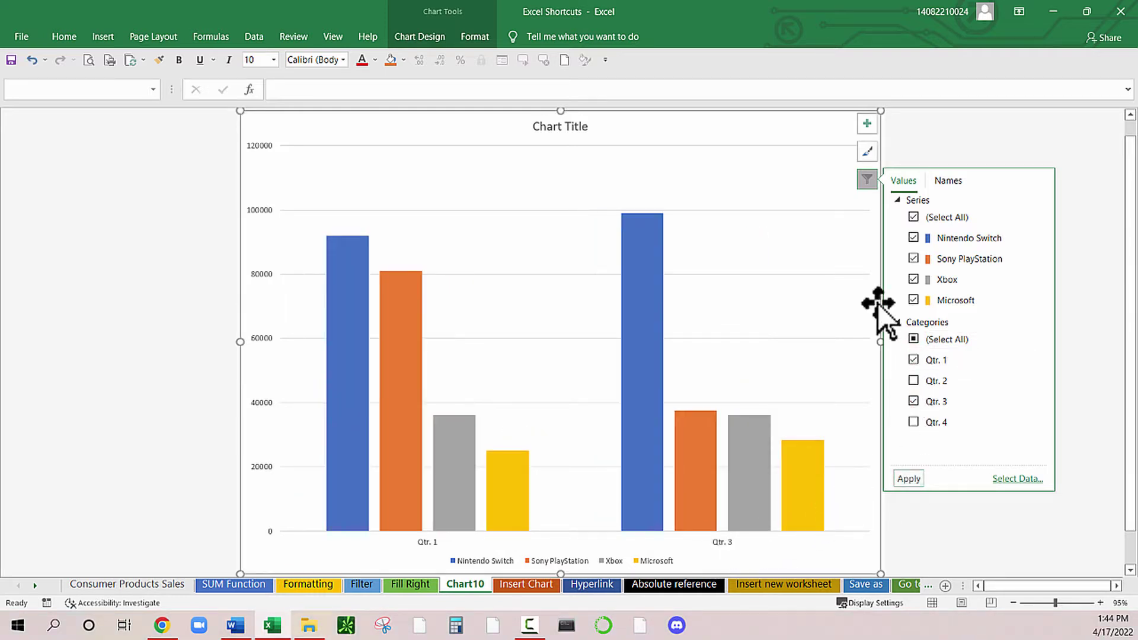
- Move the chart's legend to the top, under the chart title
click(867, 124)
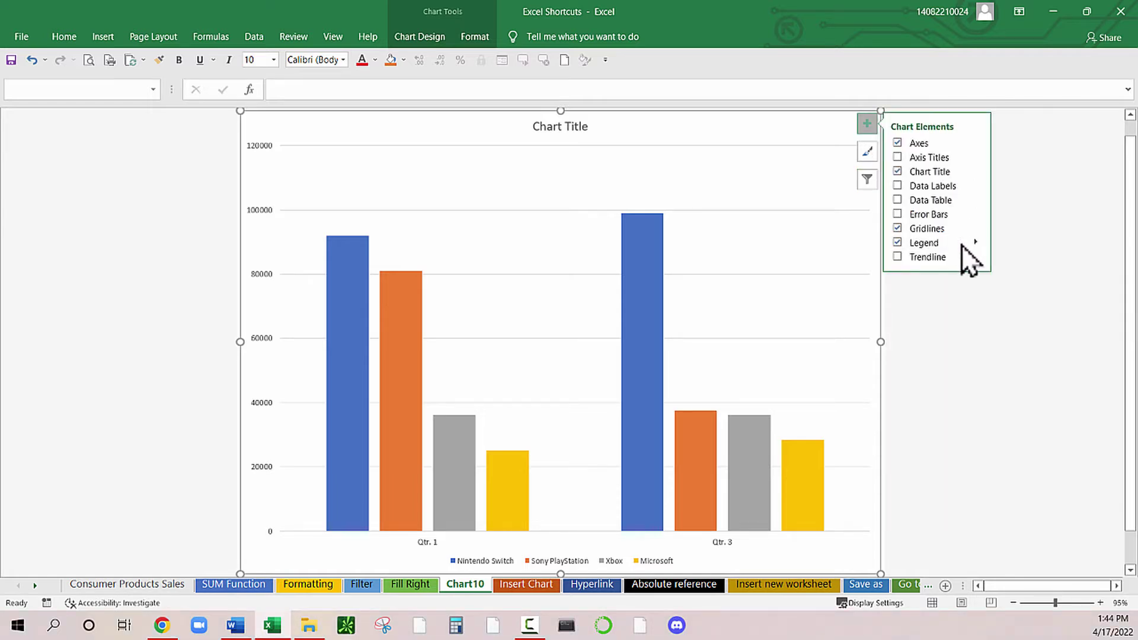
click(975, 243)
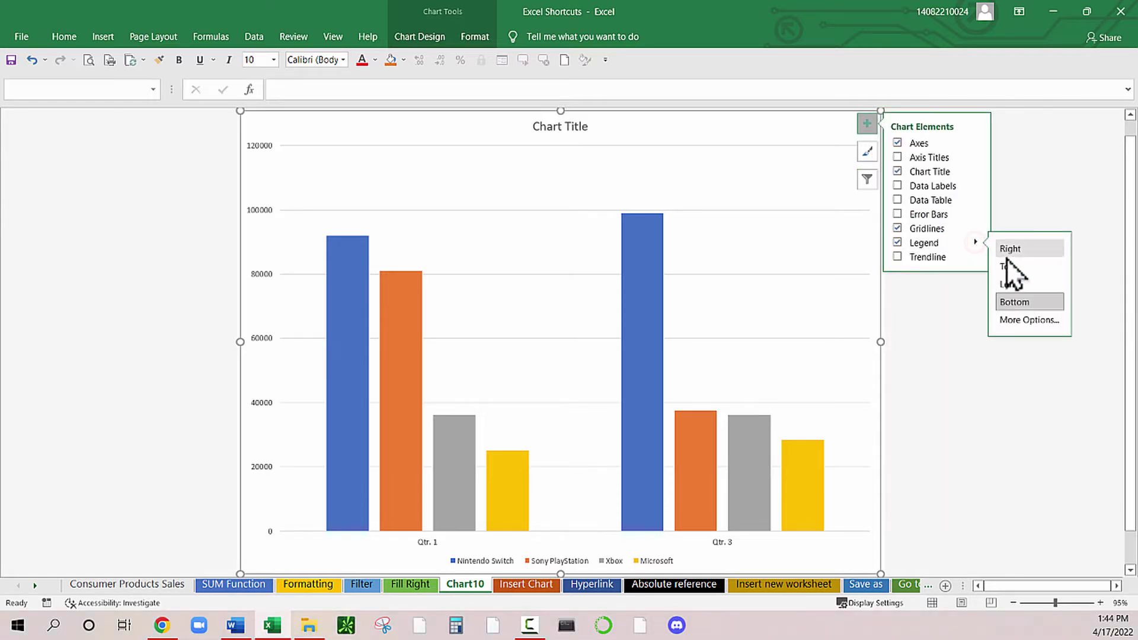
click(1010, 266)
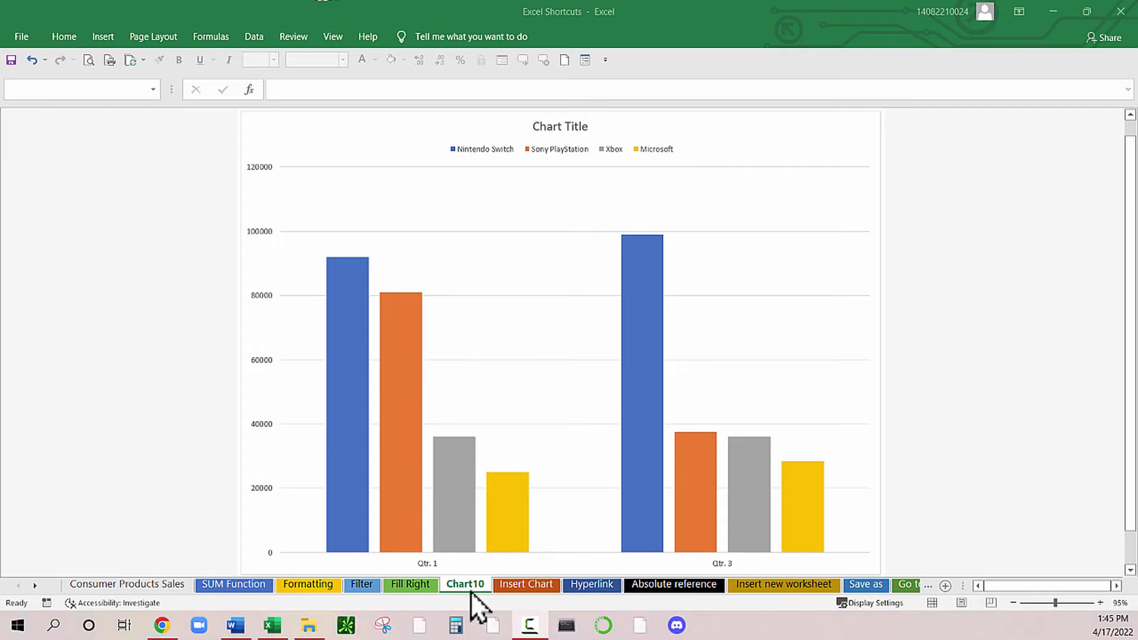
- On the Fill Right sheet, jump from the Jan Computers figure in B4 to the row's last figure and down to the column's last figure
click(422, 586)
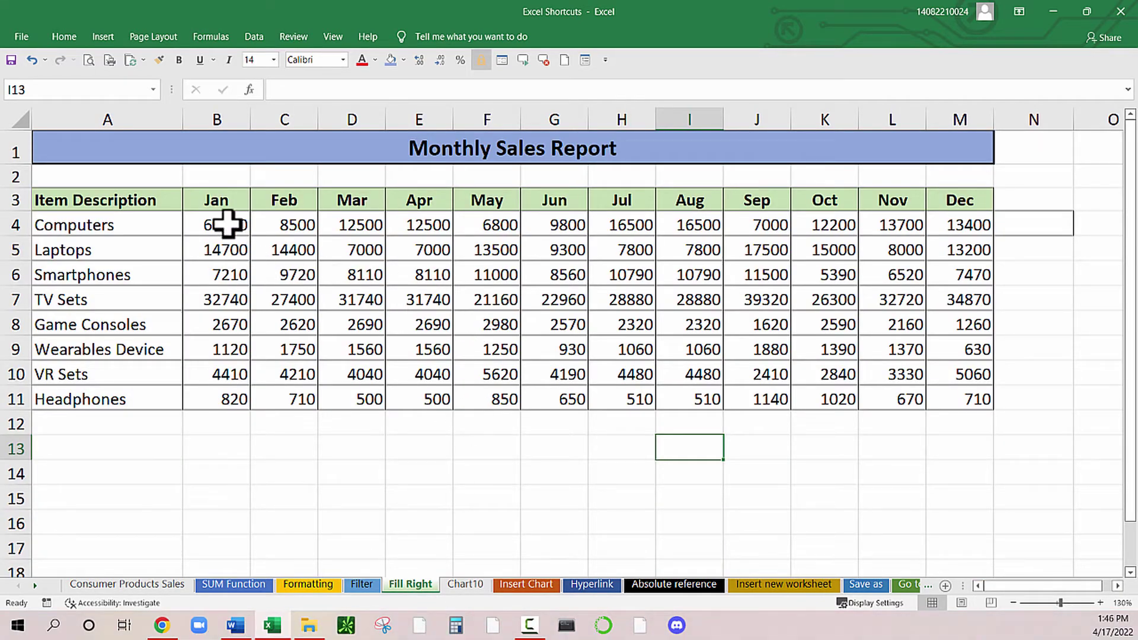
click(228, 224)
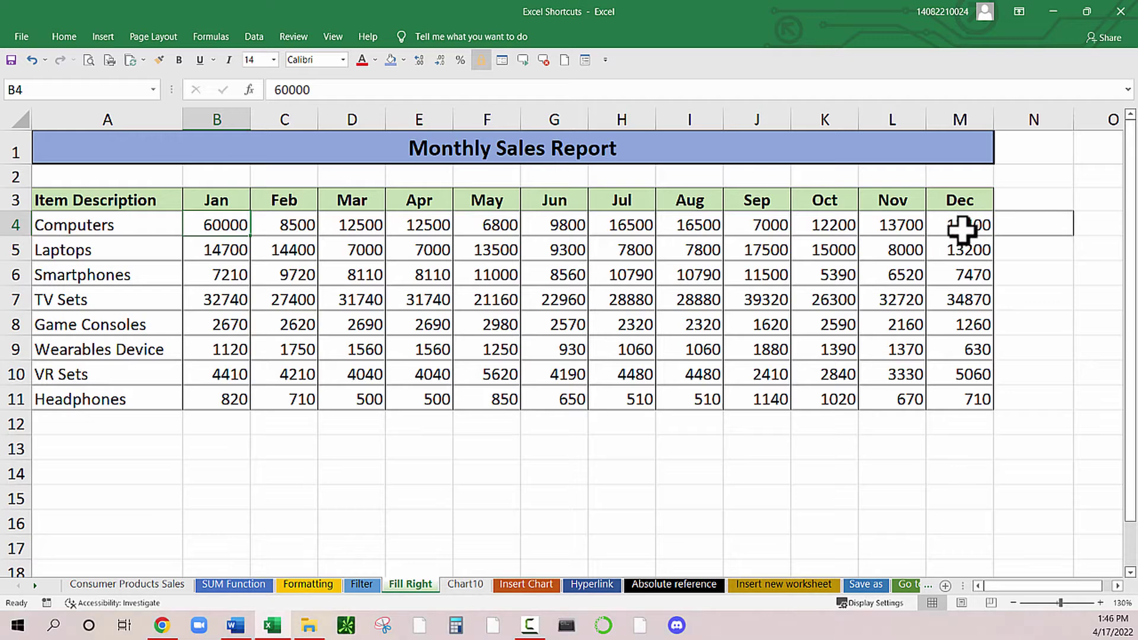
click(962, 224)
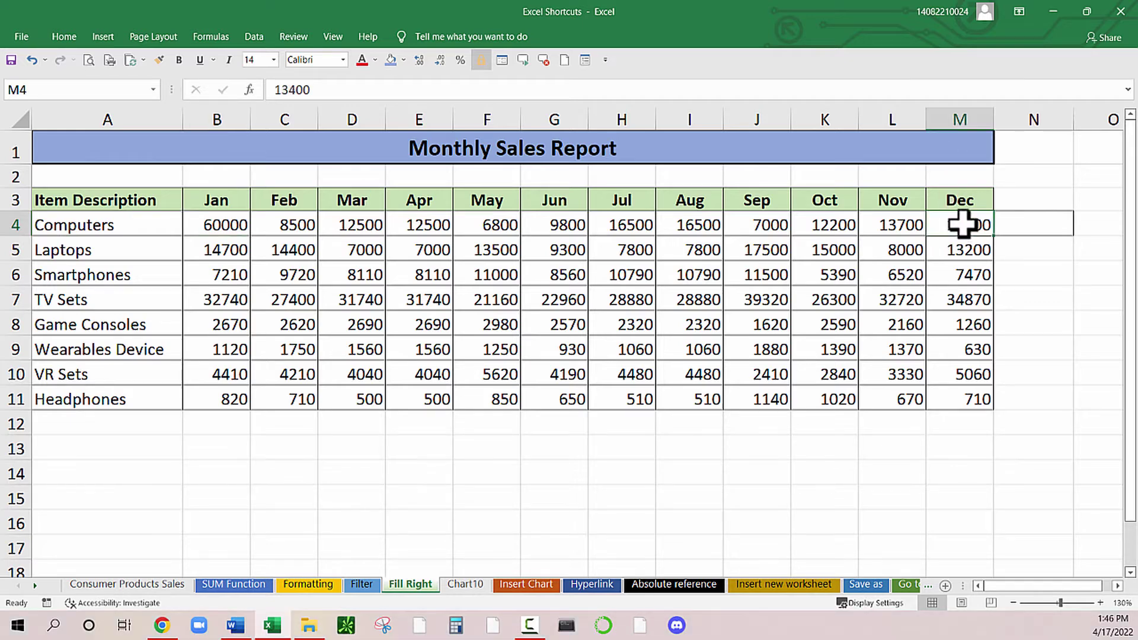
click(218, 224)
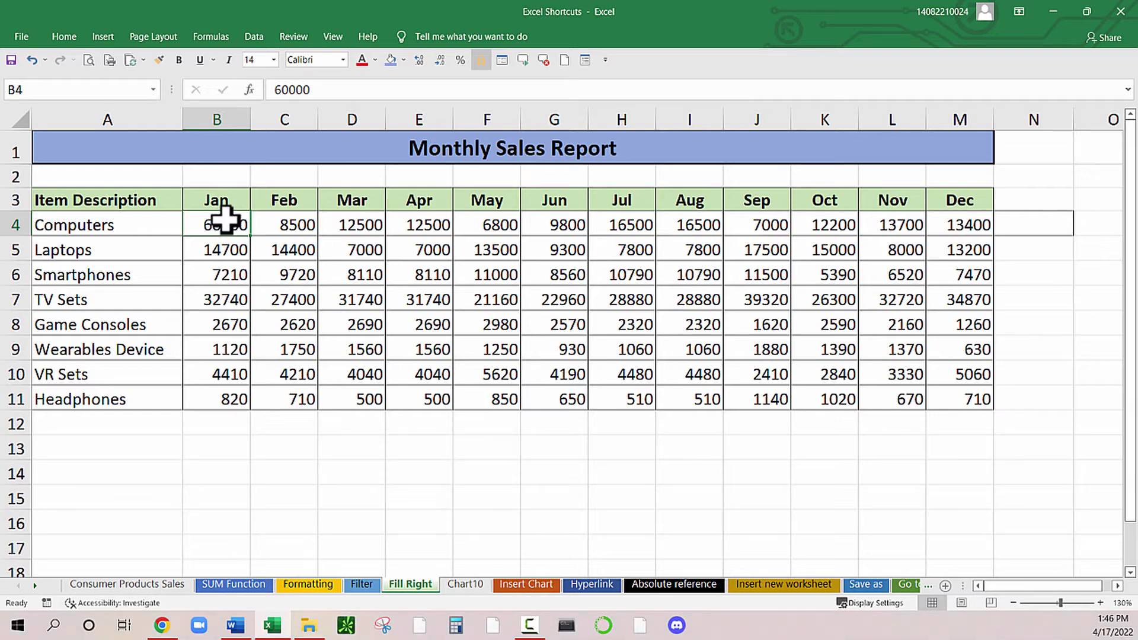
key(ctrl+Right)
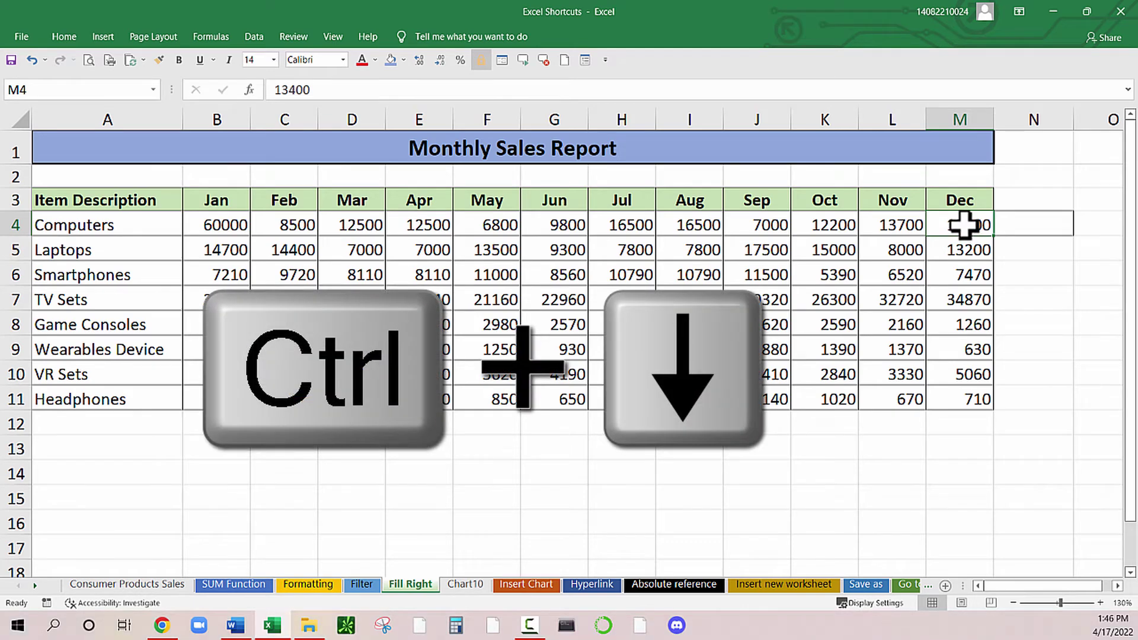
key(ctrl+Down)
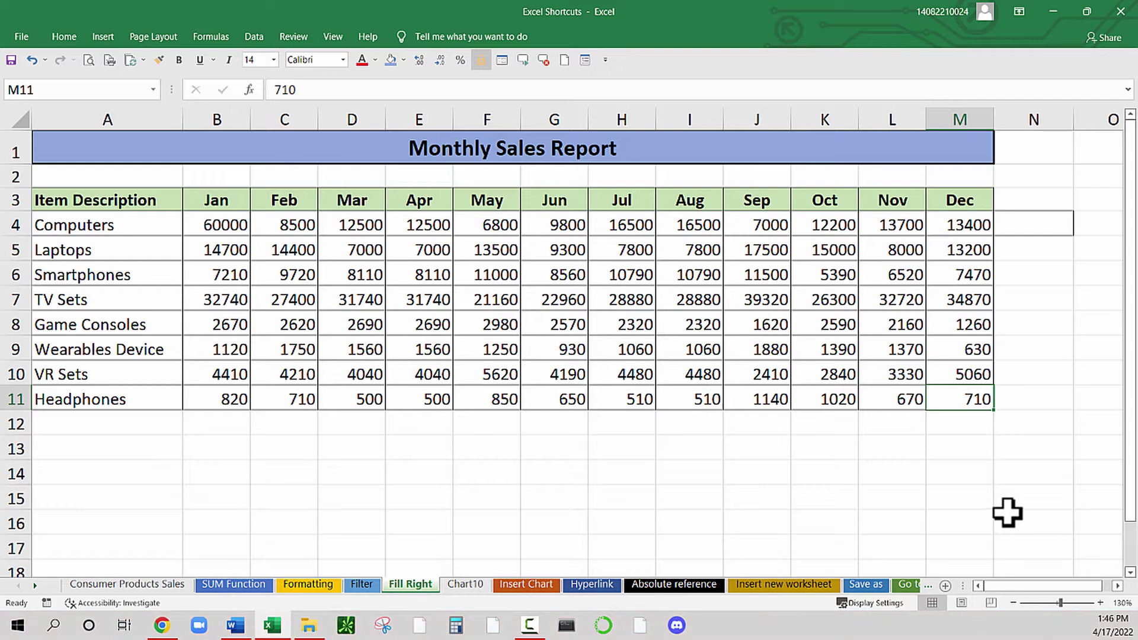
- Select all the monthly sales figures from B4 to M11, starting at the Jan Computers cell
click(221, 223)
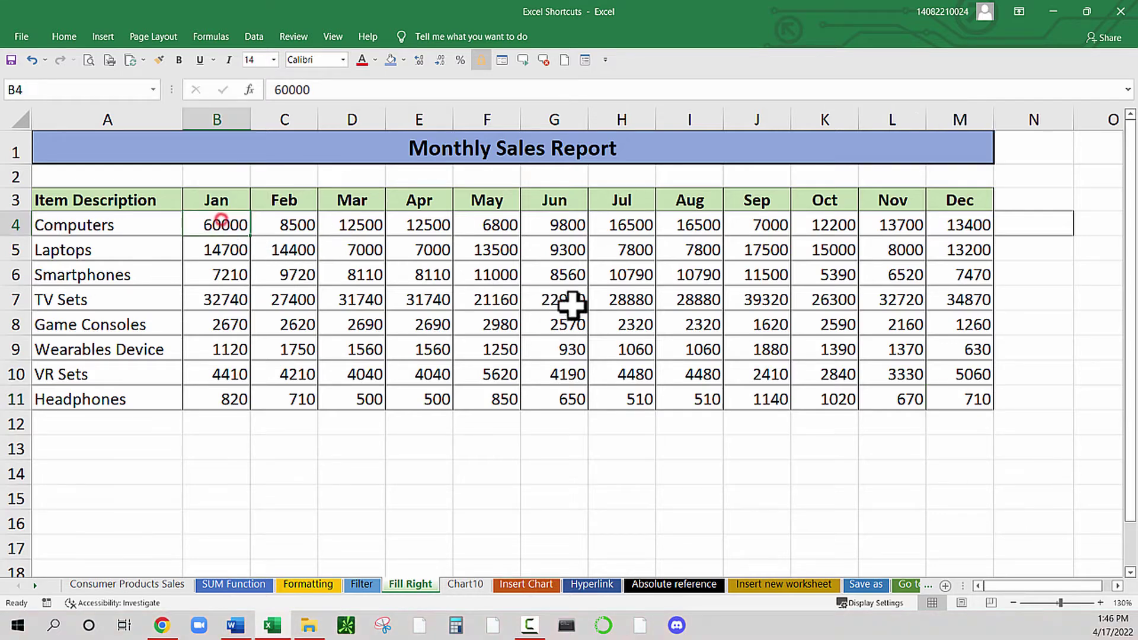
drag(572, 304, 953, 392)
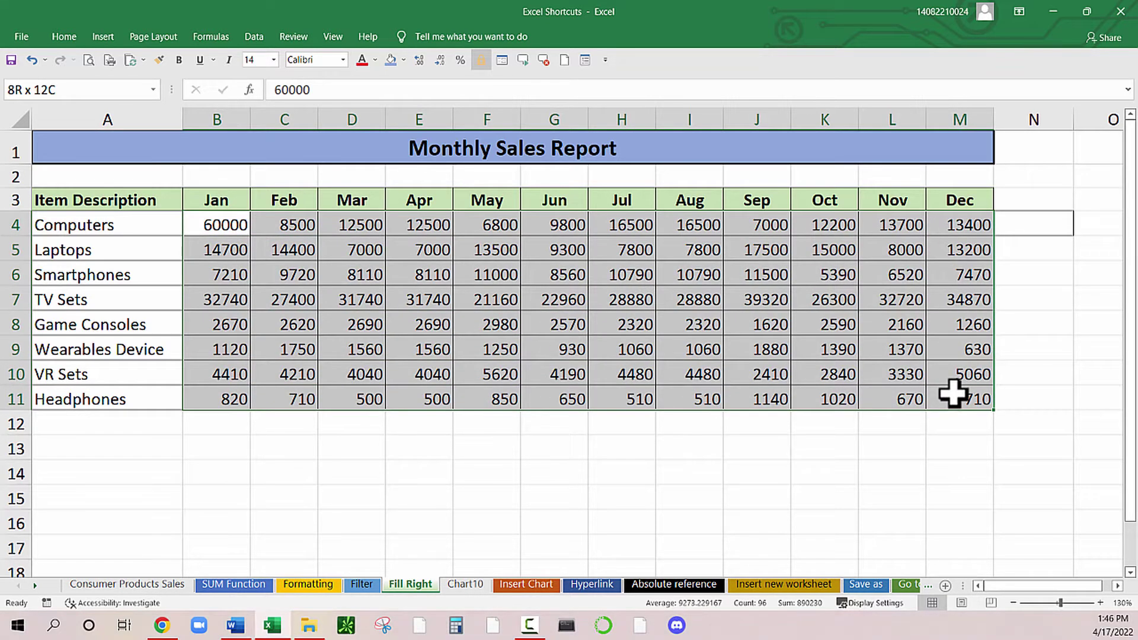
click(216, 224)
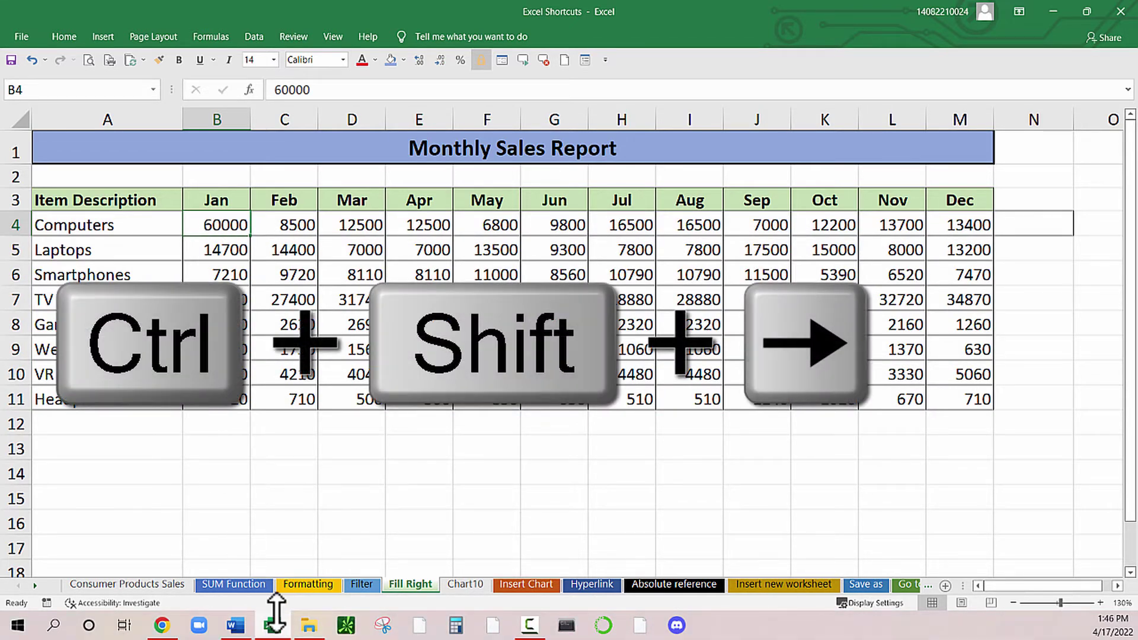
mouse_move(276, 608)
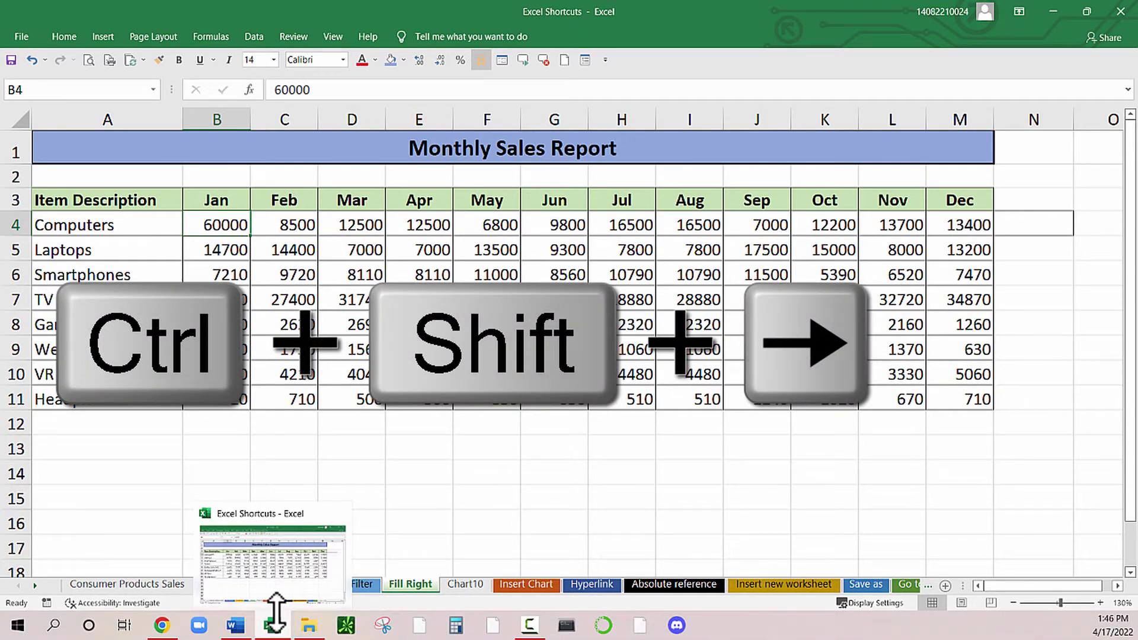
key(ctrl+shift+Right)
key(ctrl+shift+Down)
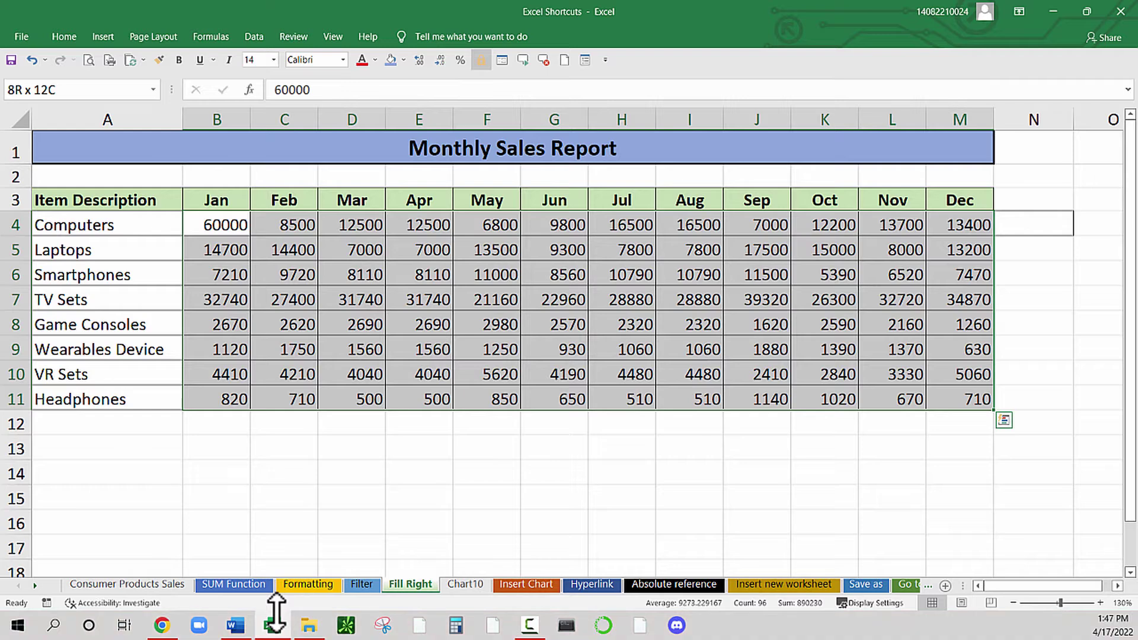
click(310, 0)
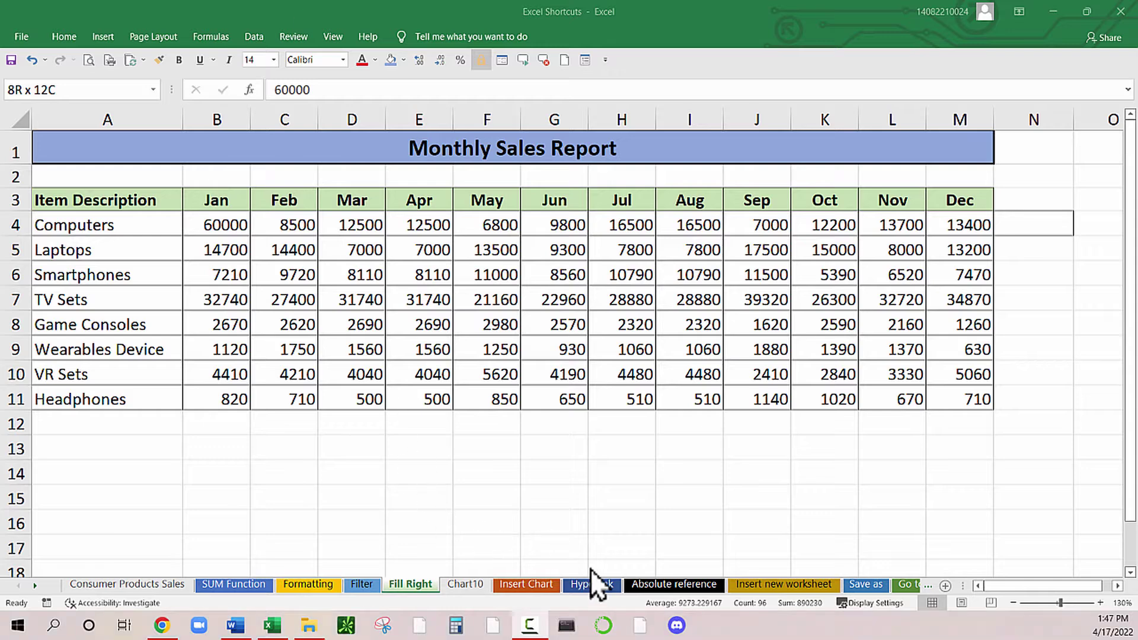
- Open the Hyperlink sheet and look over the console names and quarterly figures in its table
click(591, 584)
click(591, 585)
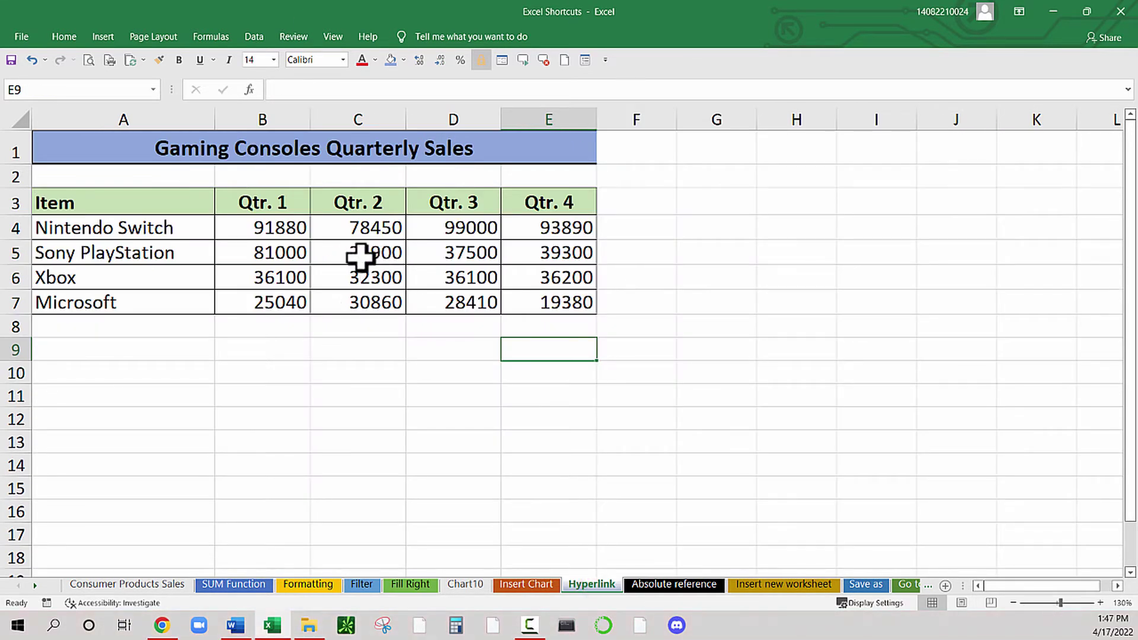
click(354, 257)
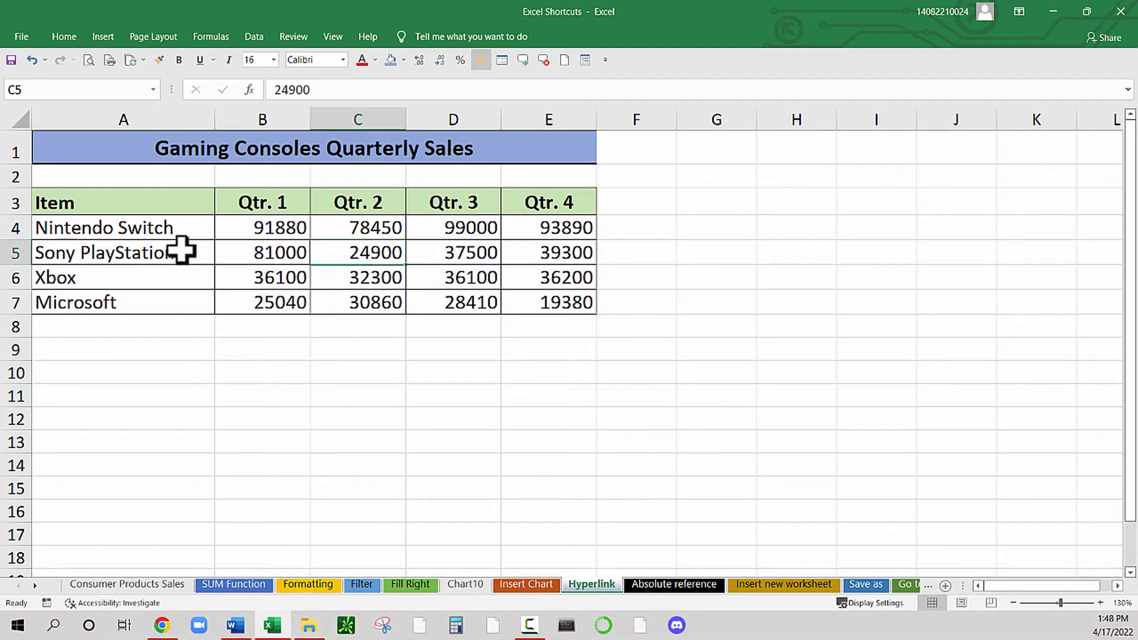
click(124, 234)
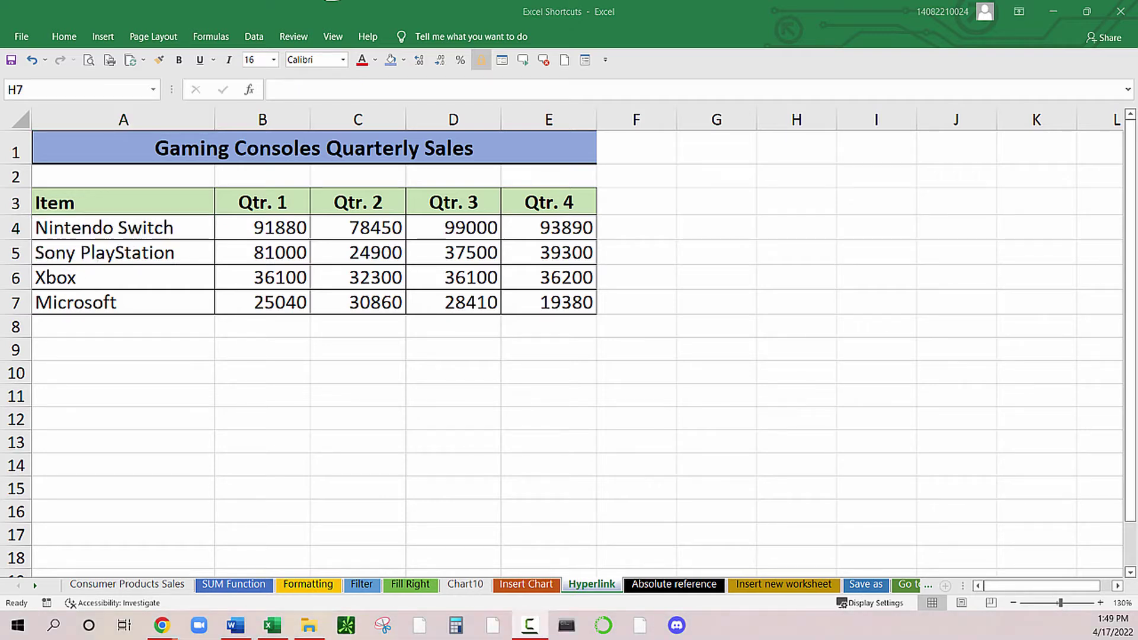
click(432, 305)
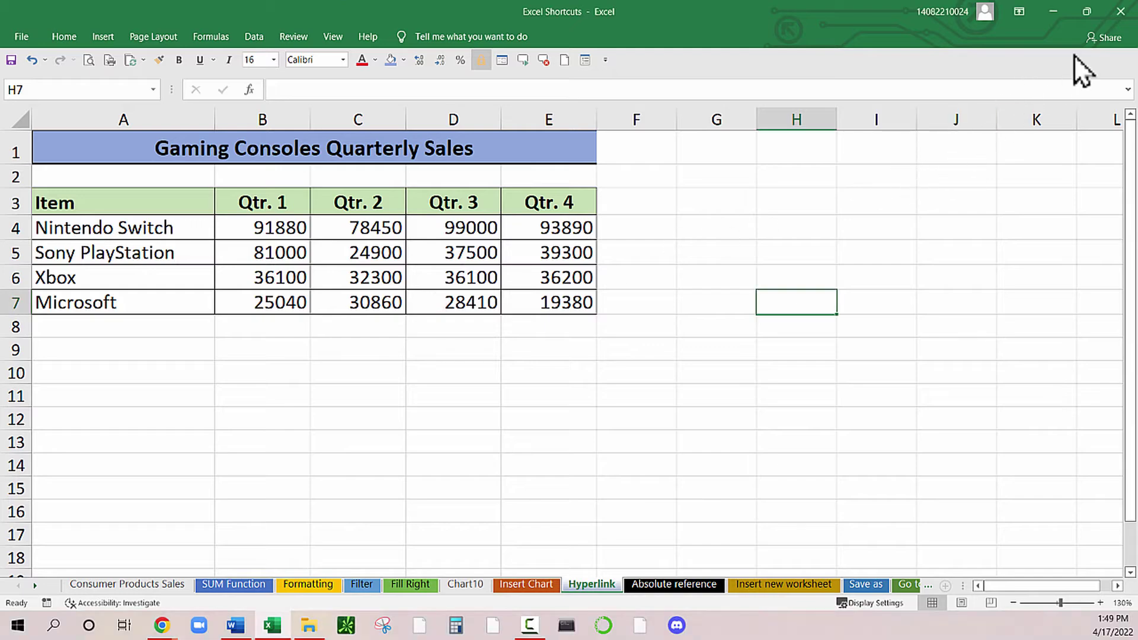
- Restore the workbook window to half the screen, side by side with a Chrome window showing Google
click(1087, 11)
drag(791, 0, 824, 16)
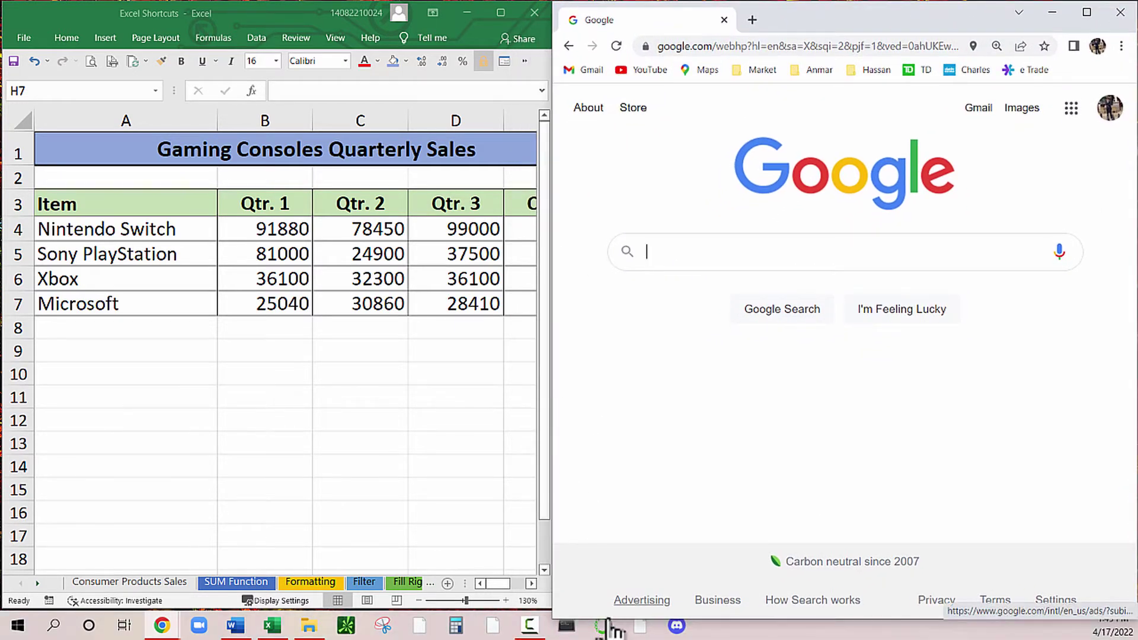
drag(587, 619, 579, 609)
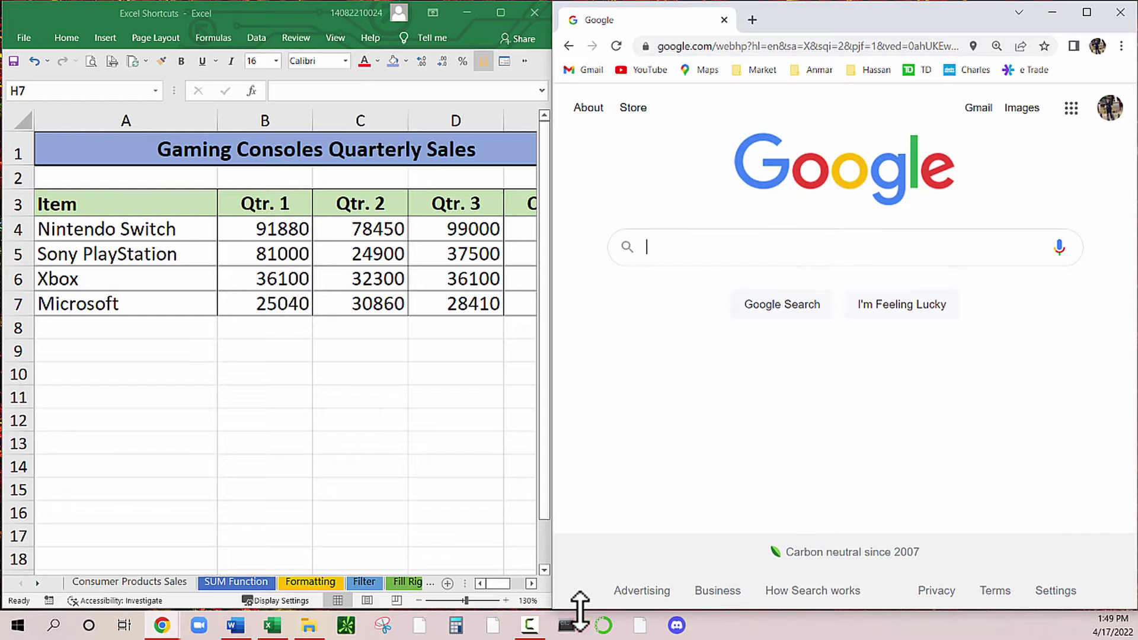
- Copy the text Nintendo Switch from cell A4 and leave the cell unchanged
click(122, 228)
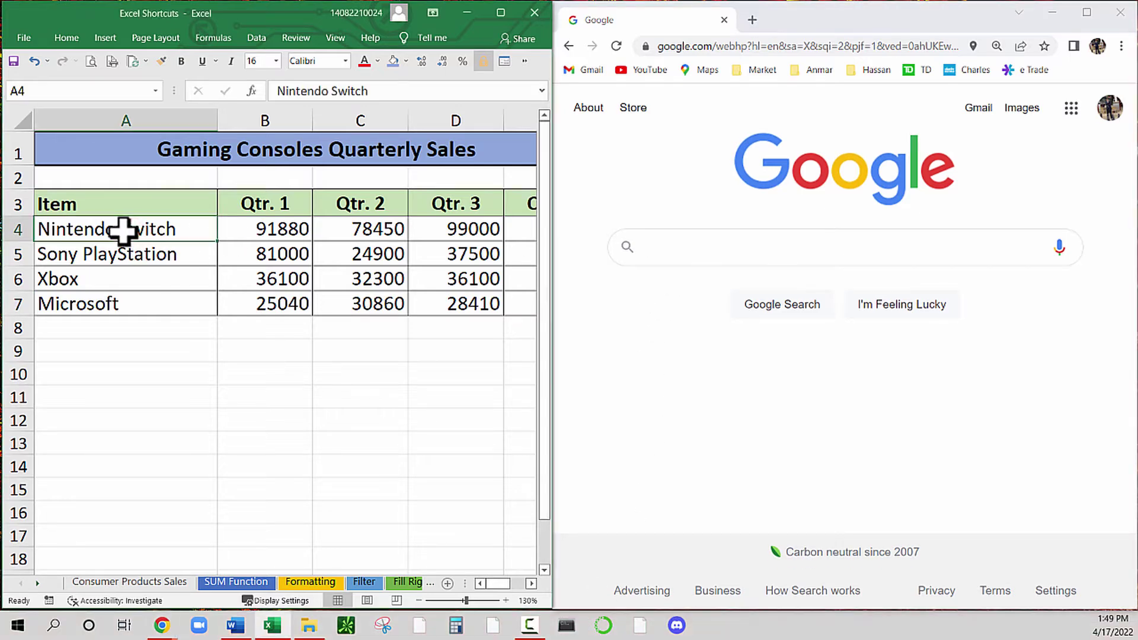
double_click(126, 229)
right_click(60, 237)
click(109, 268)
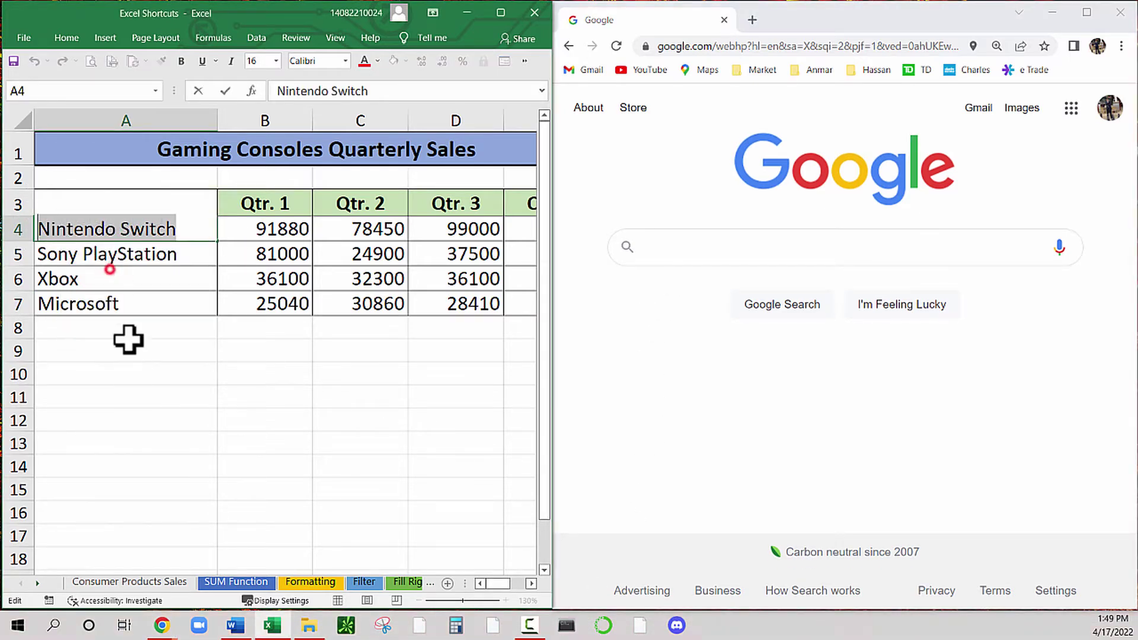
click(135, 376)
- In Chrome, search Google for "Nintendo Switch website" and open the official Nintendo Switch Family page
click(735, 238)
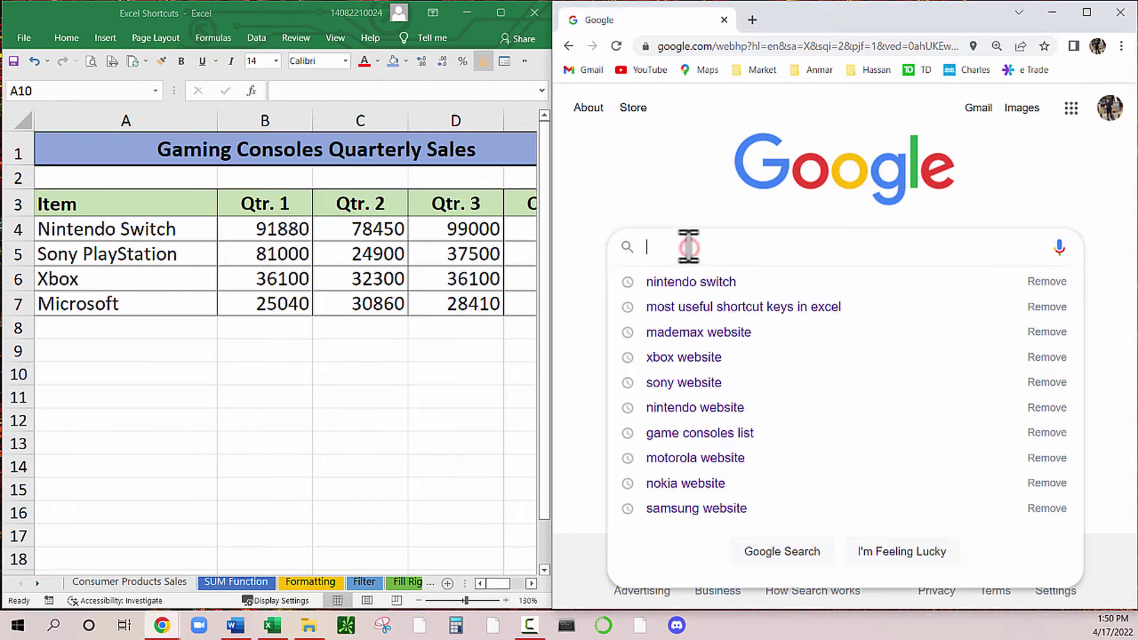
key(ctrl+v)
text(website)
key(Return)
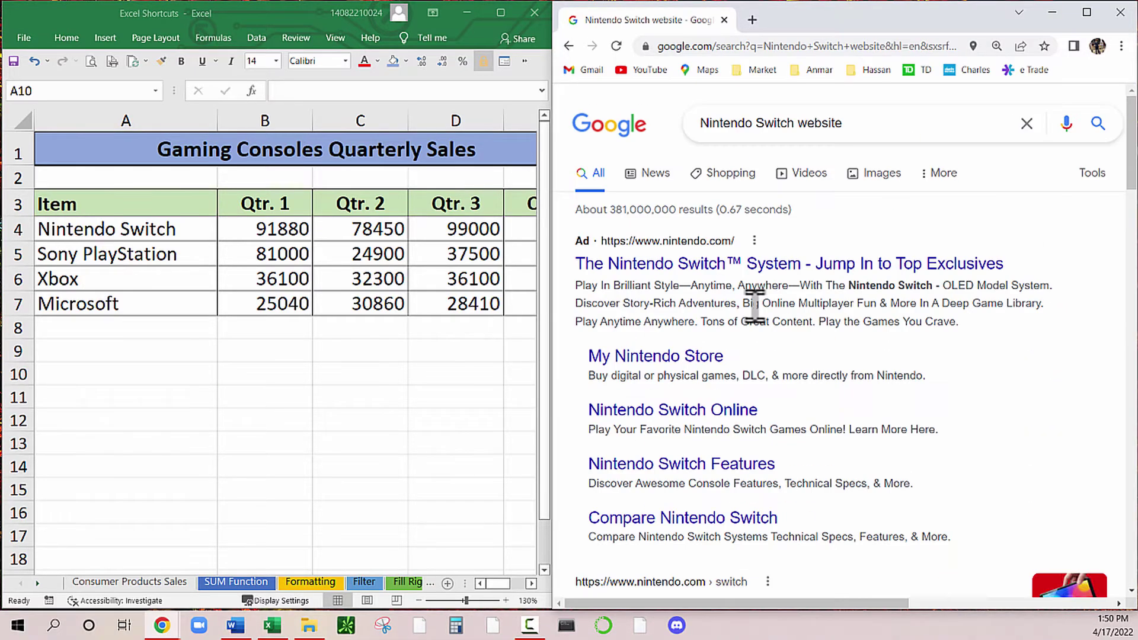
scroll(754, 306, down, 3)
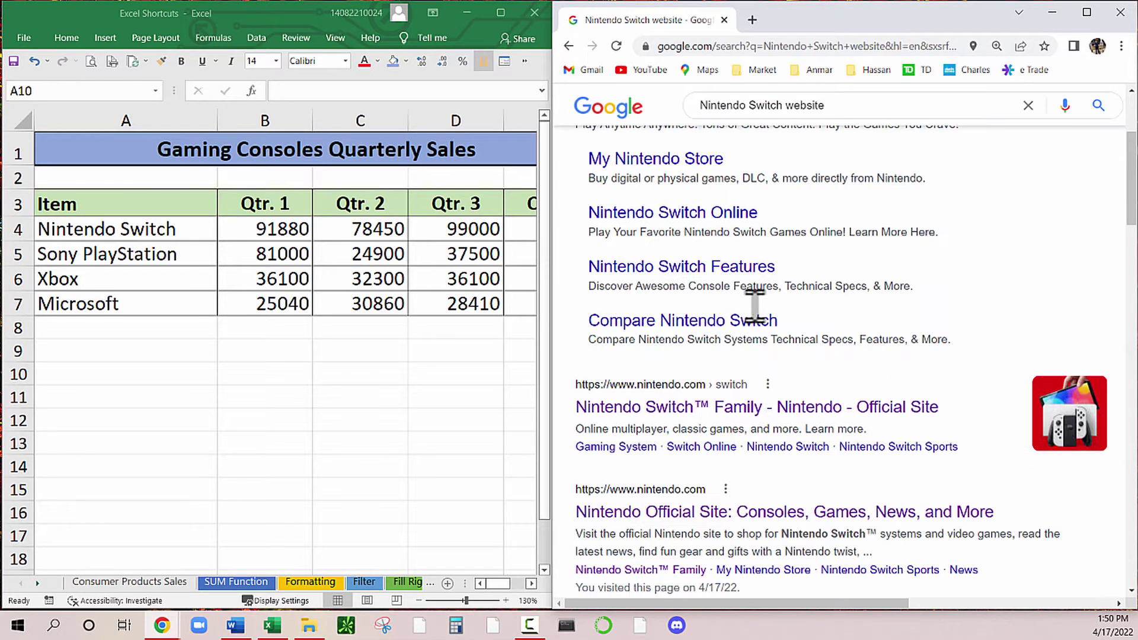
click(688, 409)
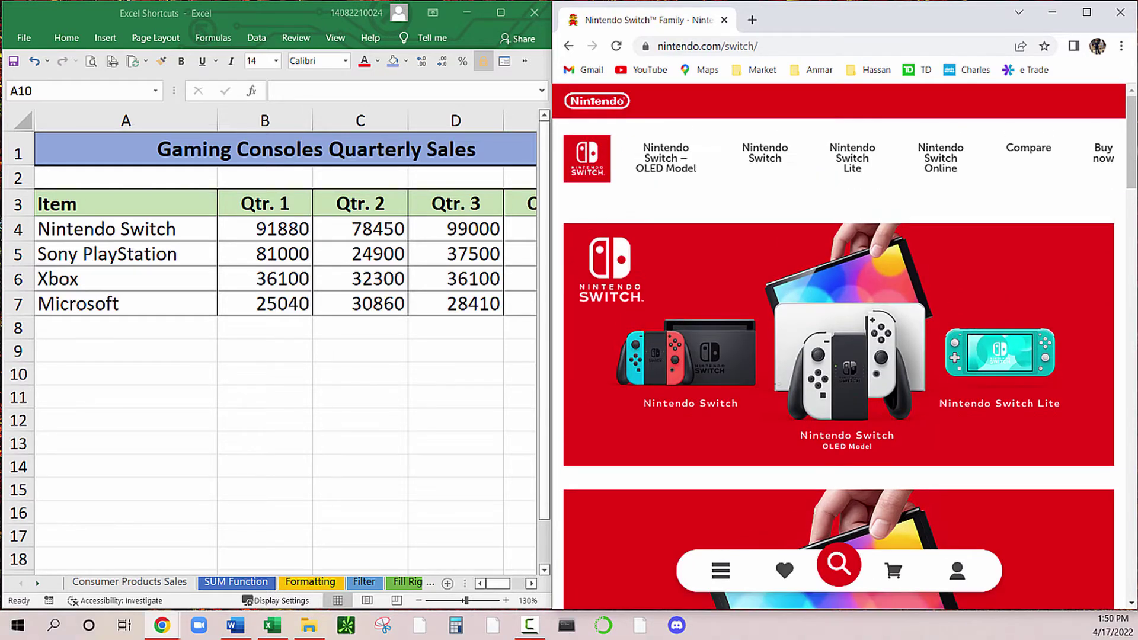
- Narrow the workbook window and widen the browser window next to it to show more of the Nintendo page
click(392, 412)
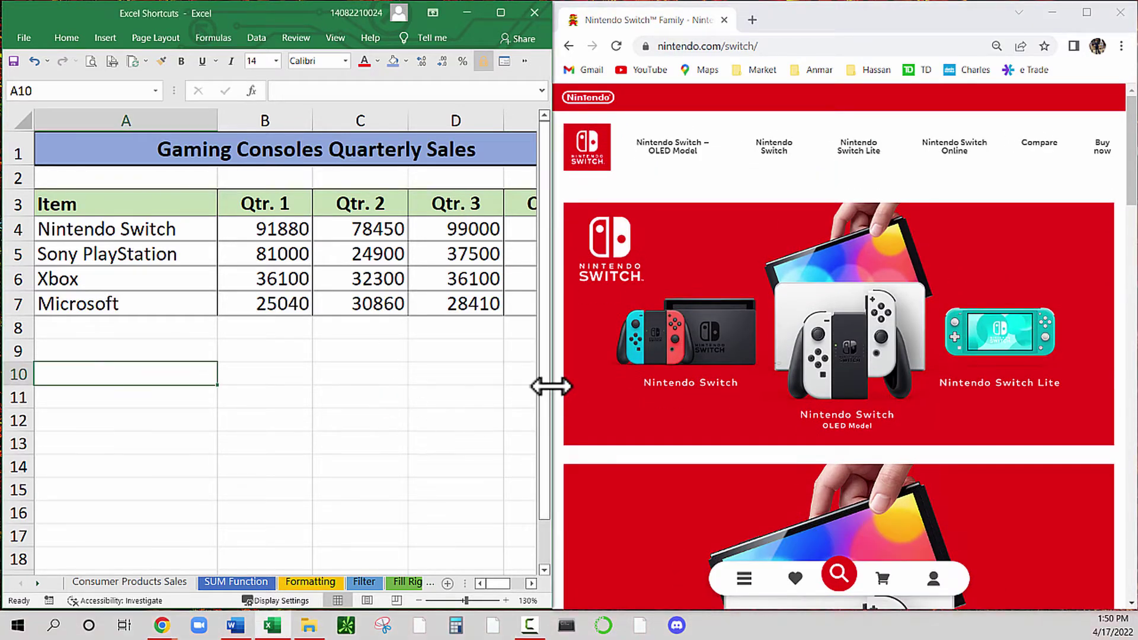
drag(542, 386, 409, 386)
drag(549, 360, 393, 361)
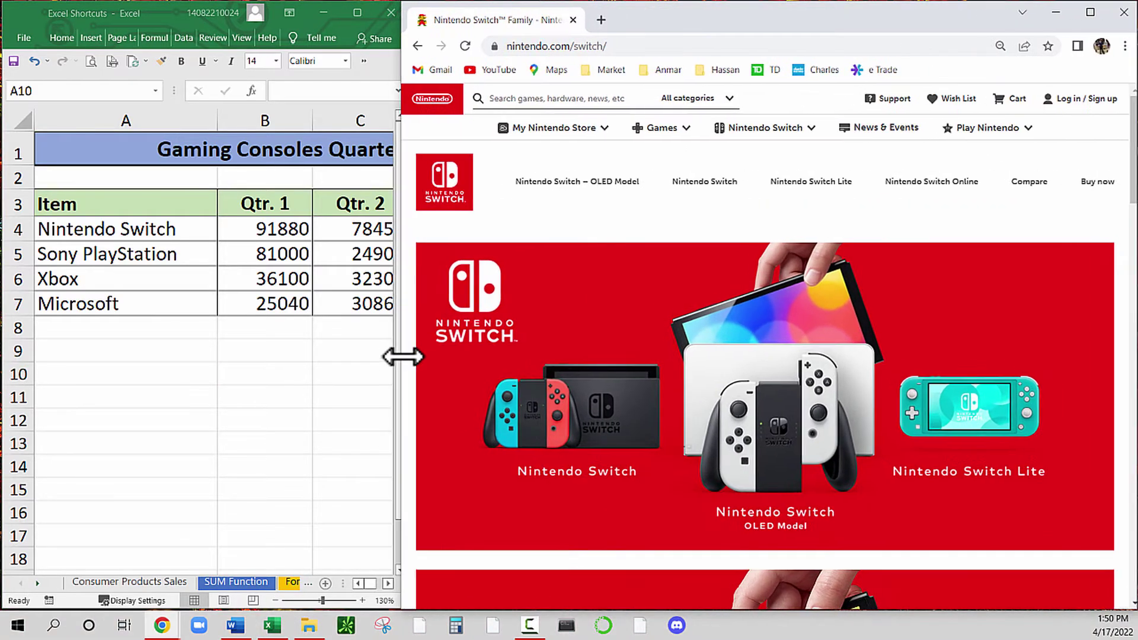
- Copy the full web address of the Nintendo Switch page
click(591, 47)
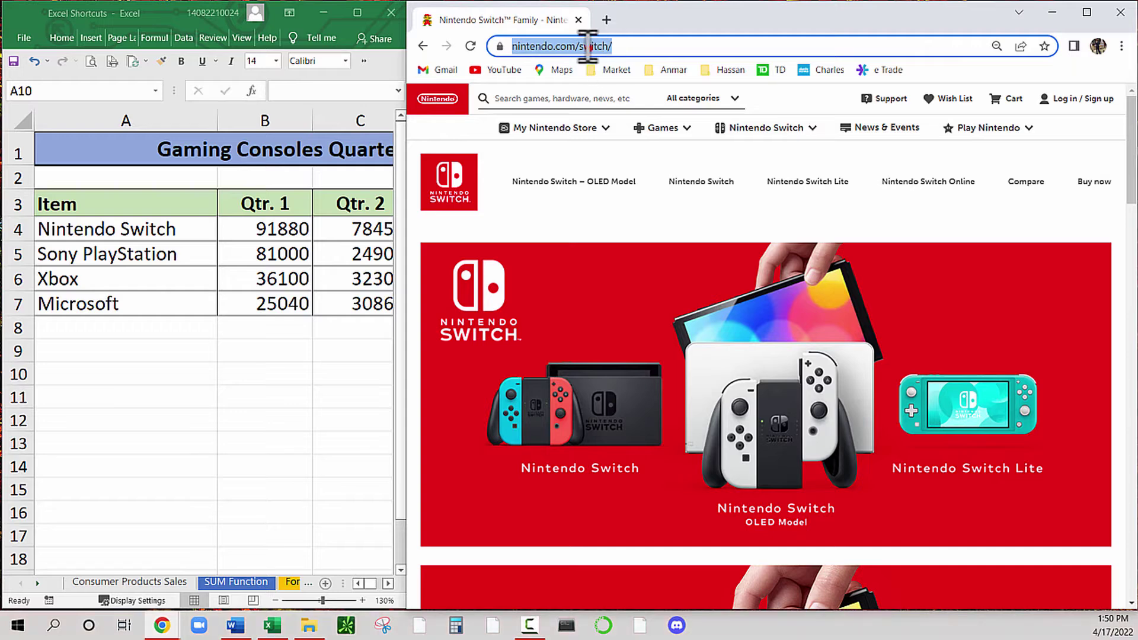
click(590, 47)
triple_click(590, 47)
key(ctrl+c)
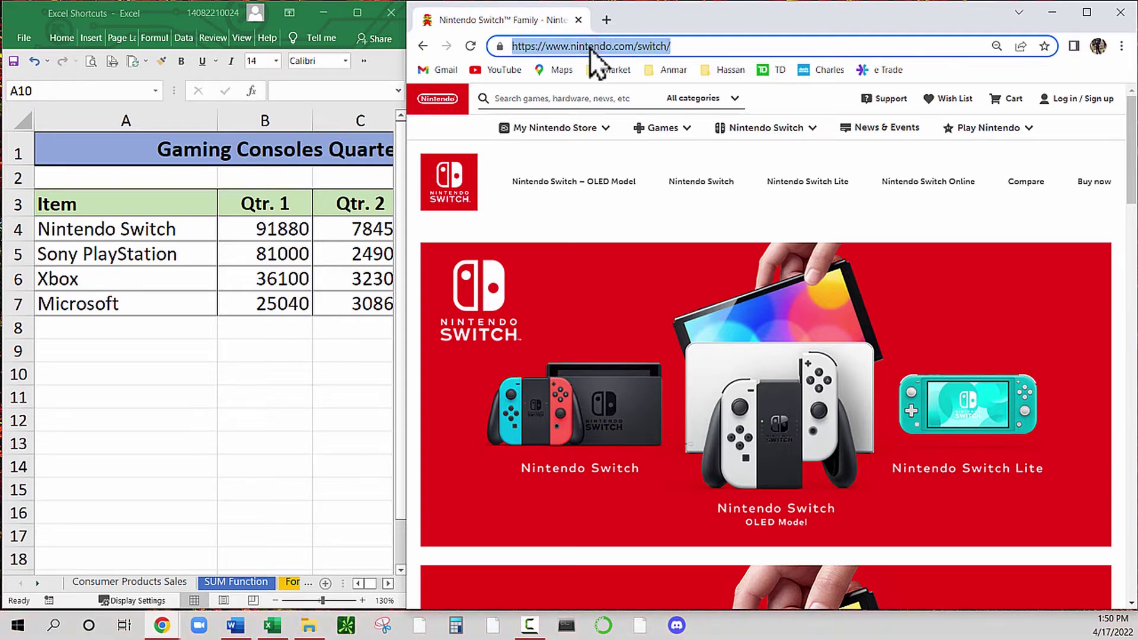
click(236, 321)
click(128, 232)
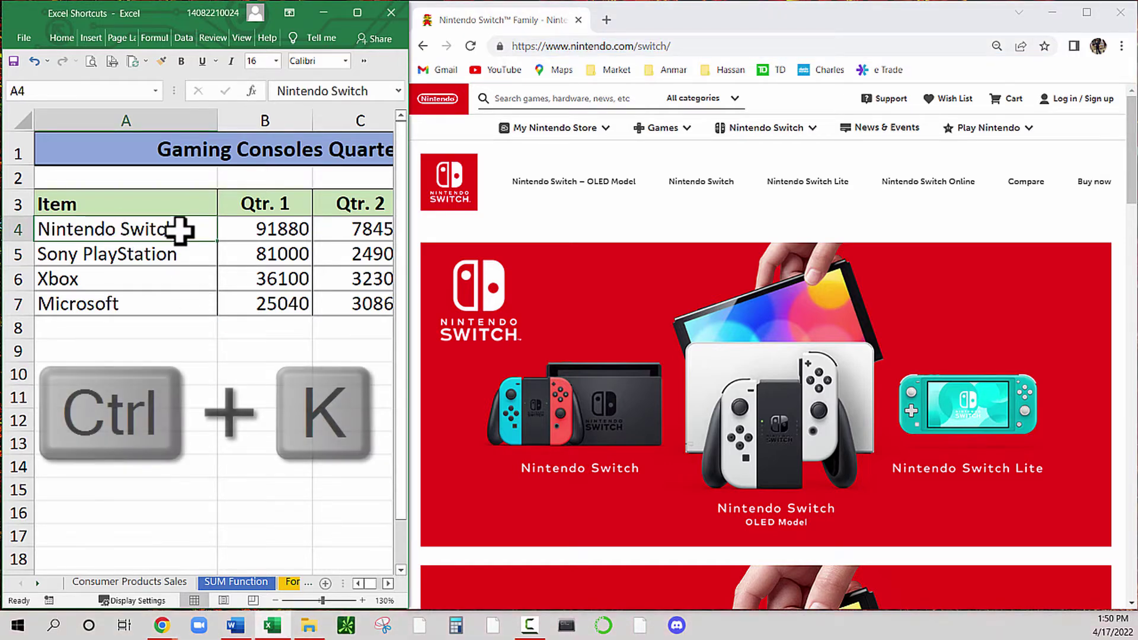
key(ctrl+k)
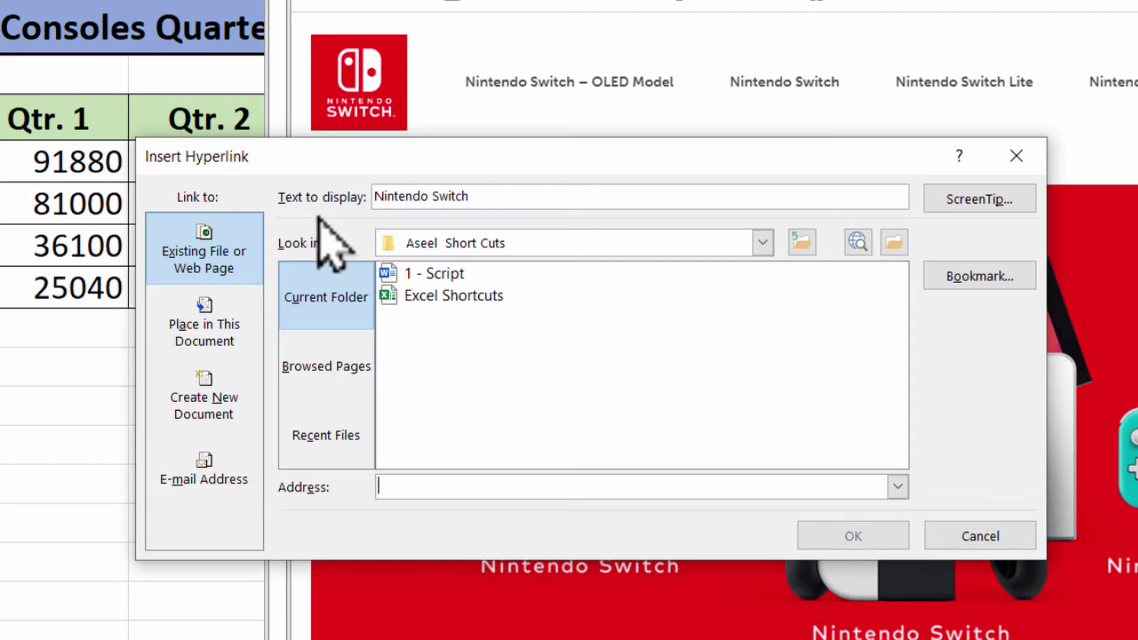
click(433, 482)
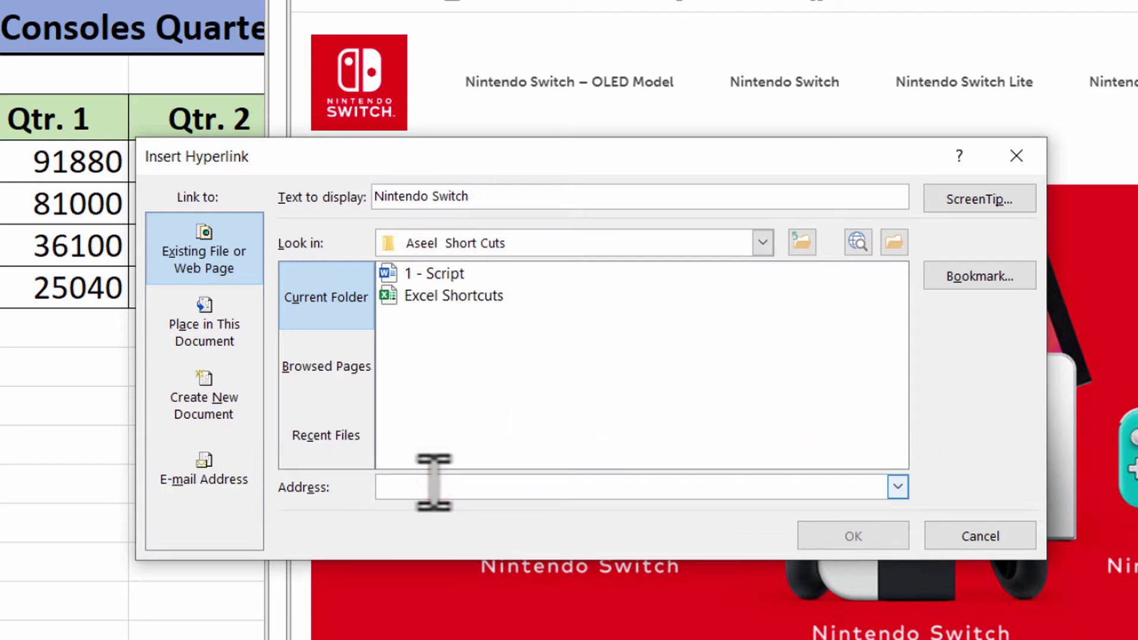
key(ctrl+v)
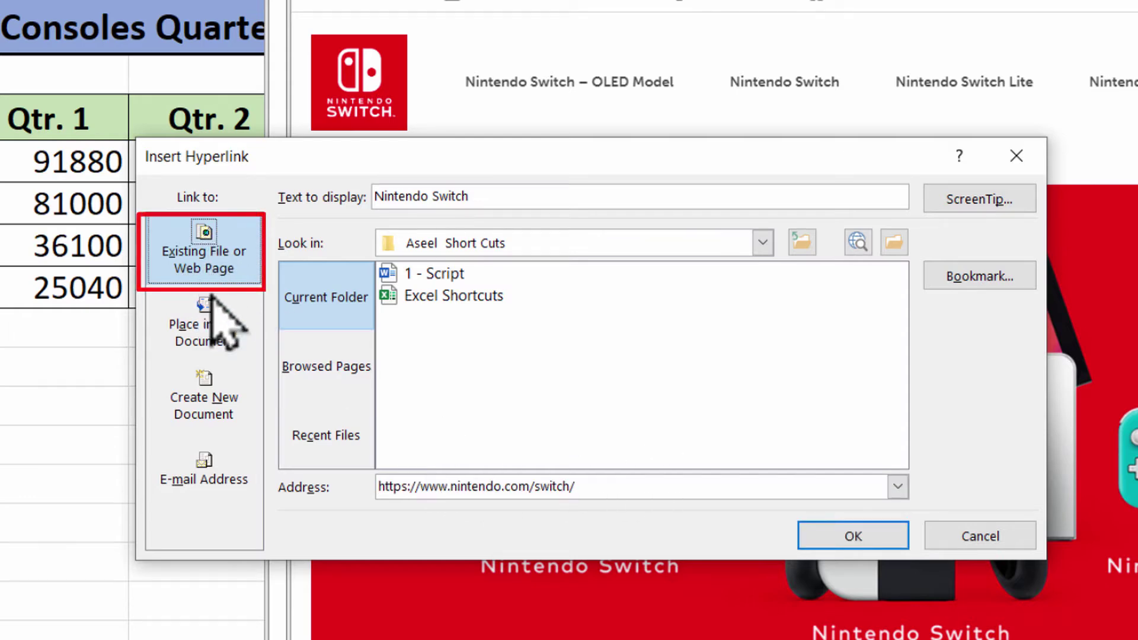
click(230, 267)
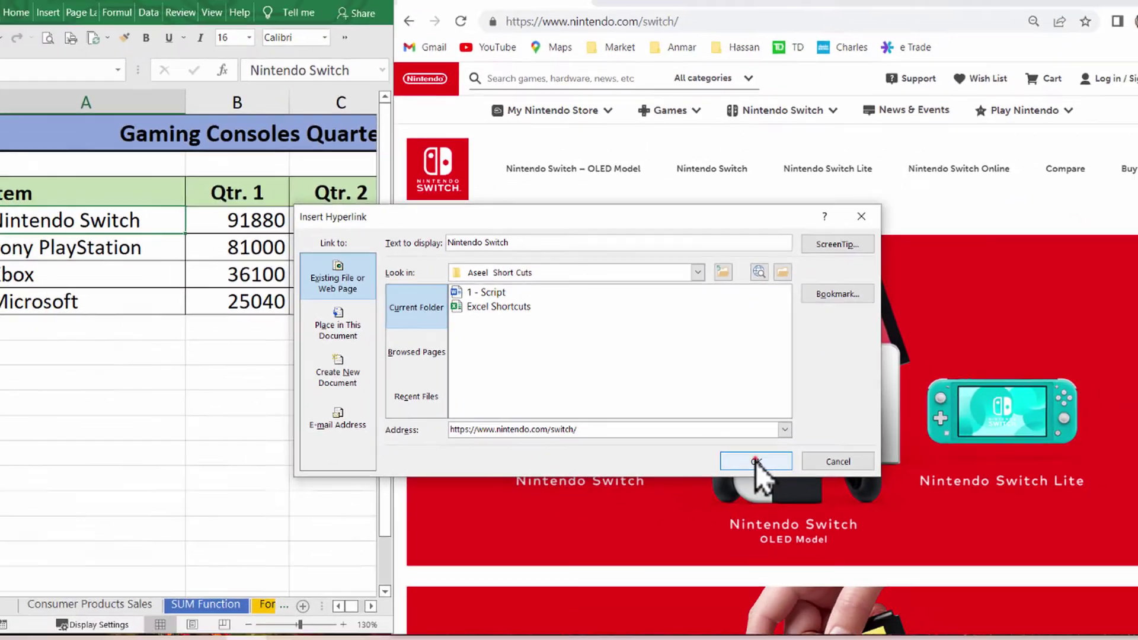
click(756, 462)
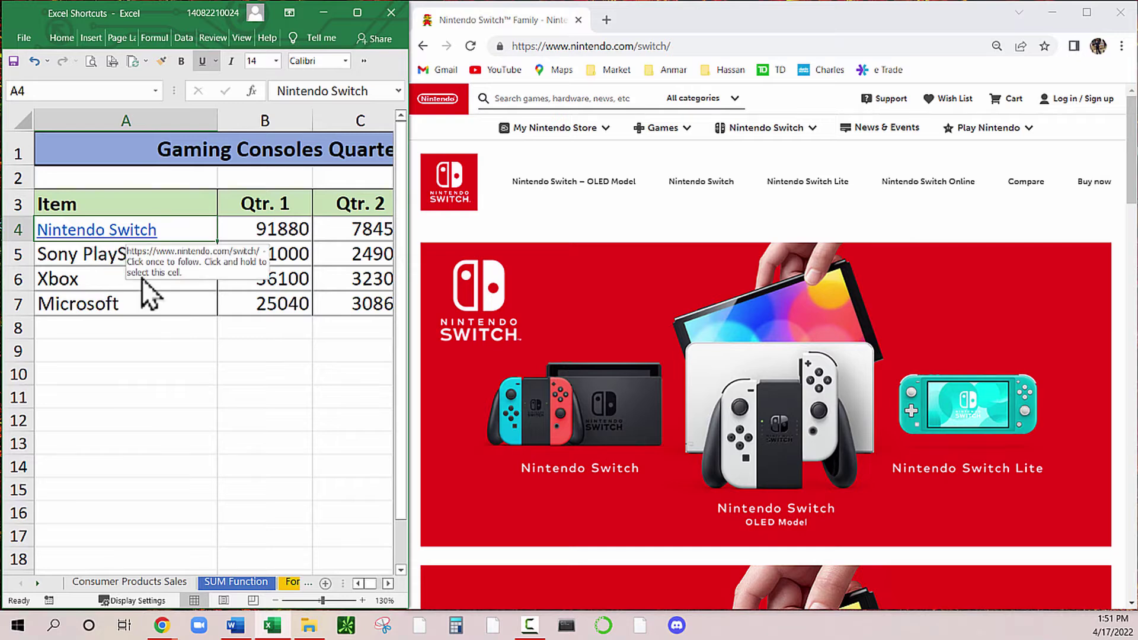
- Load the Google homepage in the browser, and test the Nintendo Switch hyperlink in cell A4 by following it
click(613, 71)
click(619, 89)
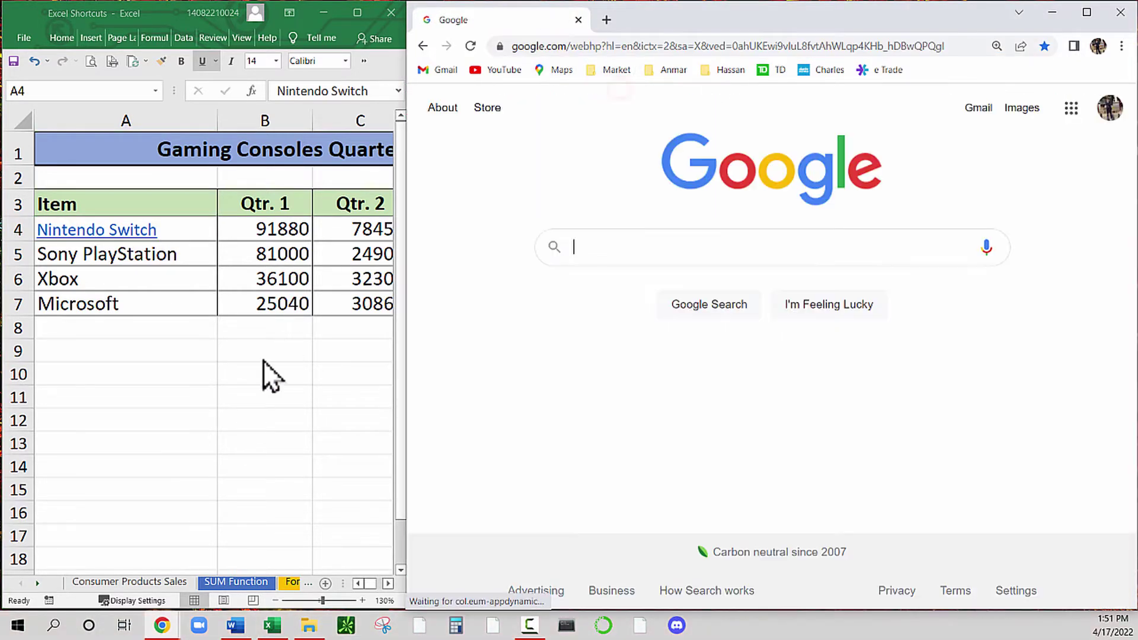
click(292, 384)
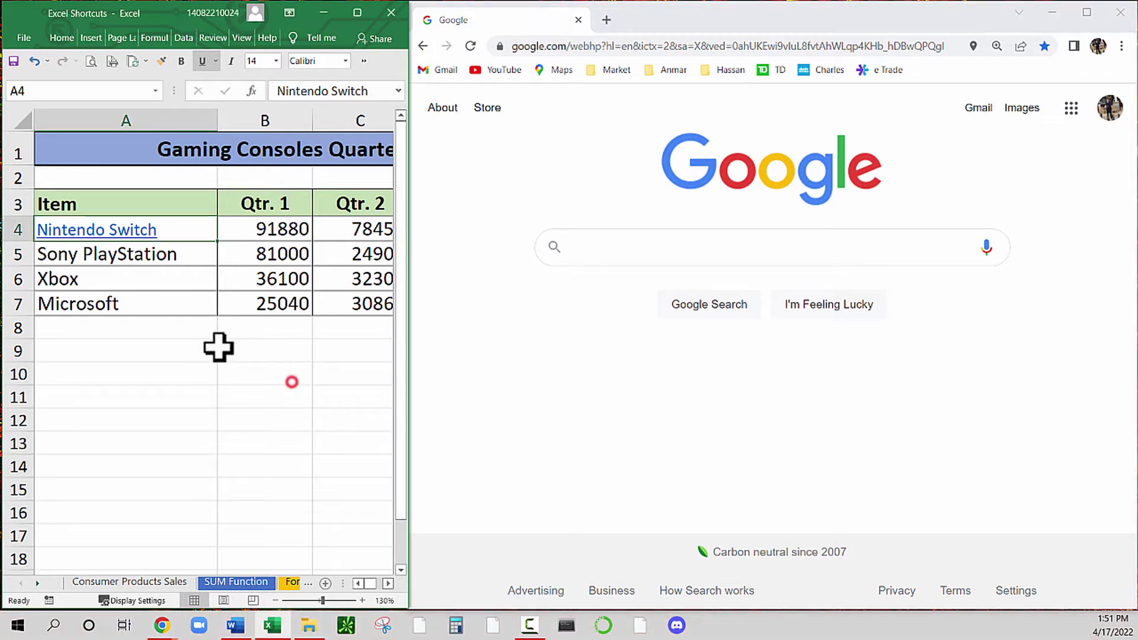
click(92, 233)
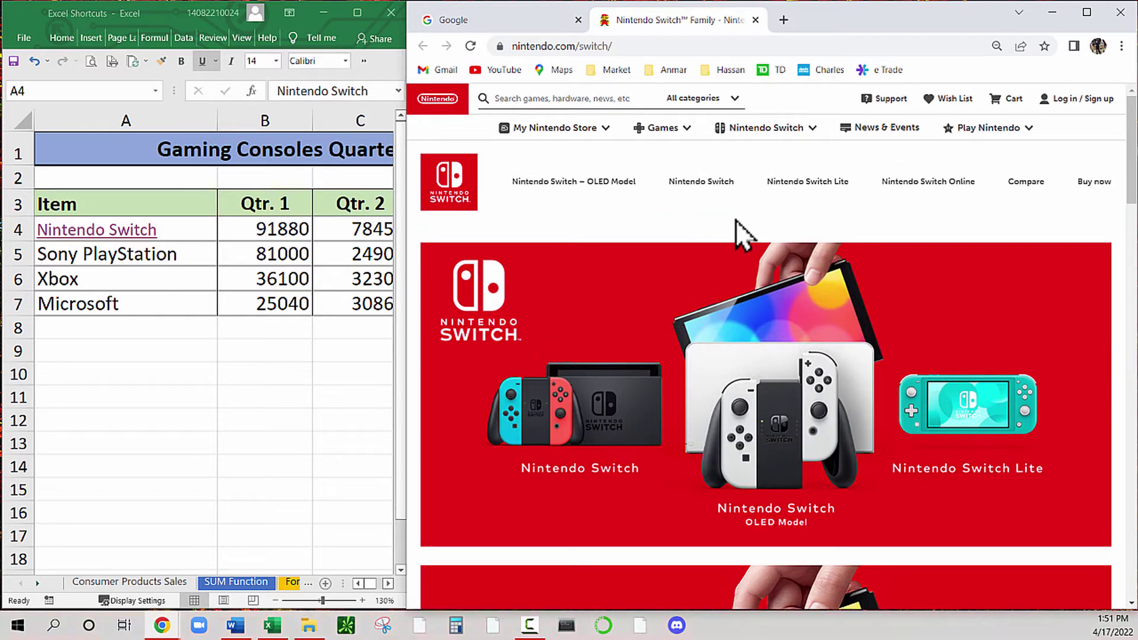
- Copy the text Sony PlayStation from inside cell A5
click(98, 248)
click(170, 256)
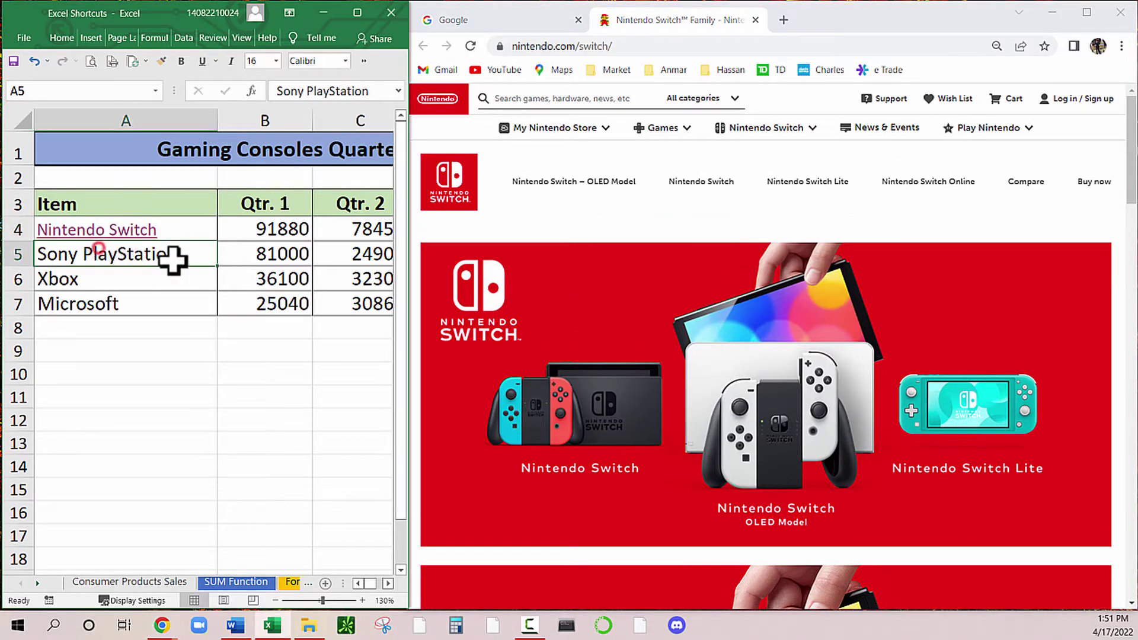
right_click(171, 252)
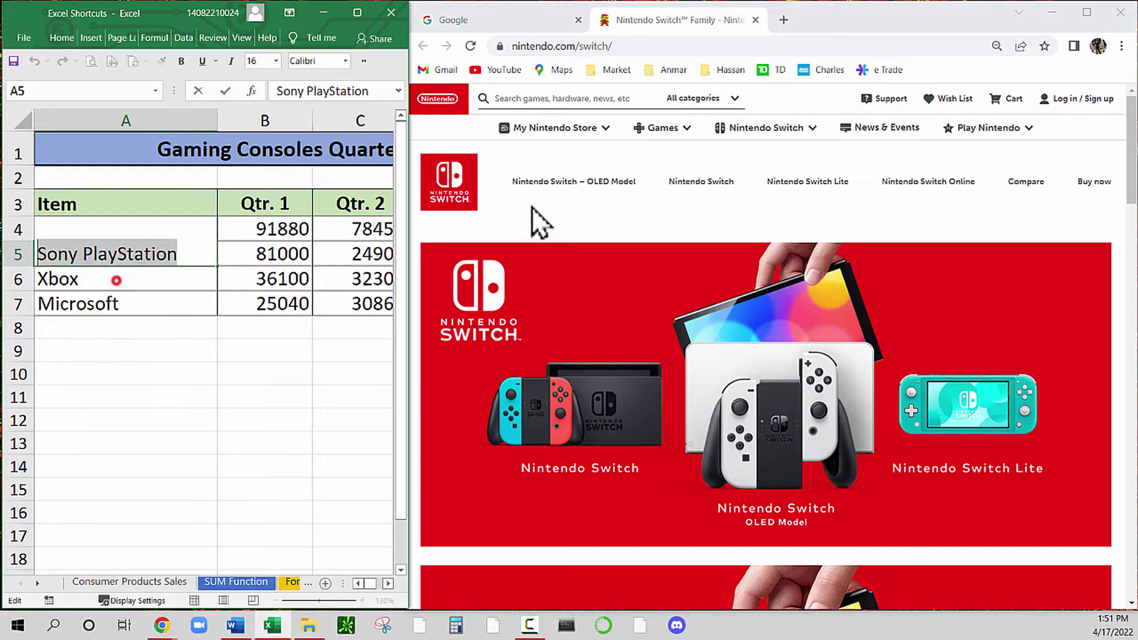
- In Chrome, search Google for "sony playstation website" and open the PlayStation official site
click(533, 19)
click(660, 248)
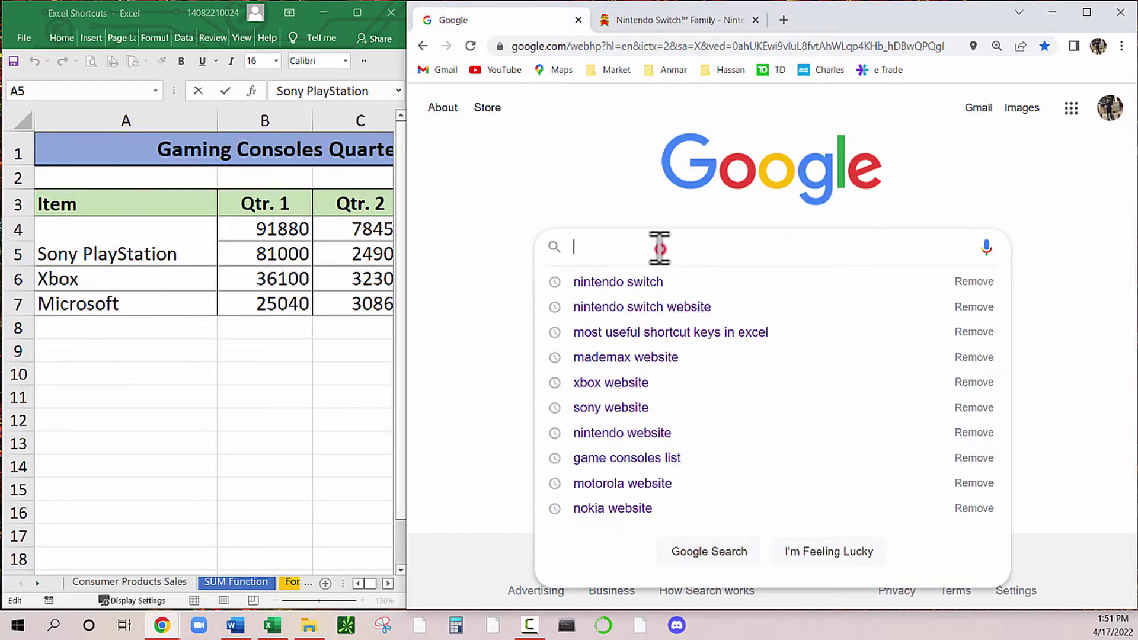
text(Sony PlayStation)
text(w)
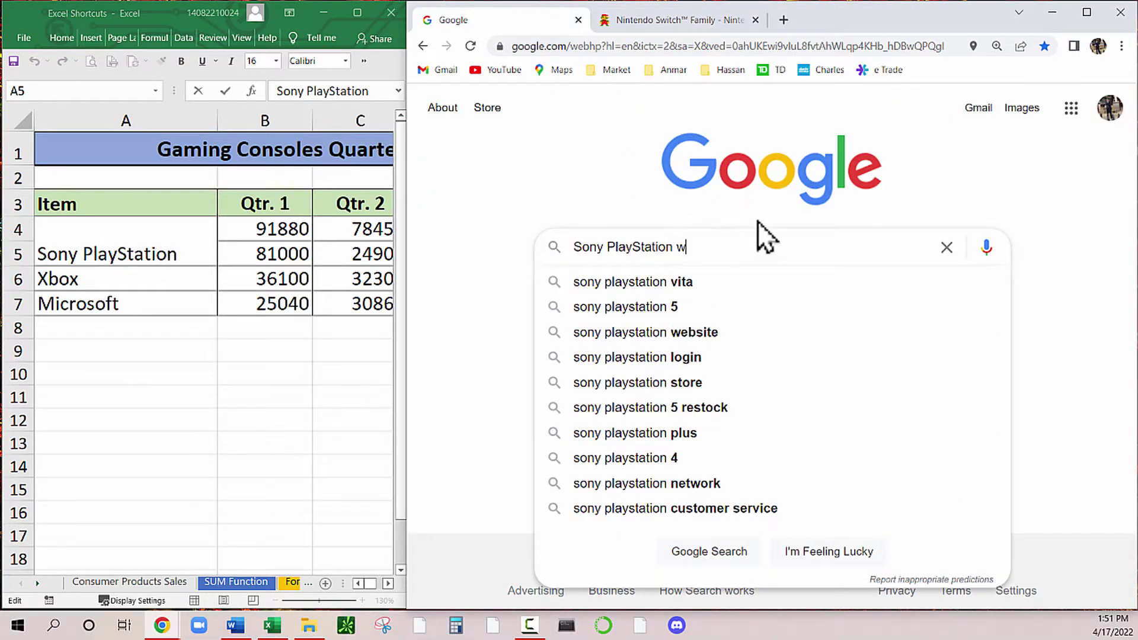
click(733, 278)
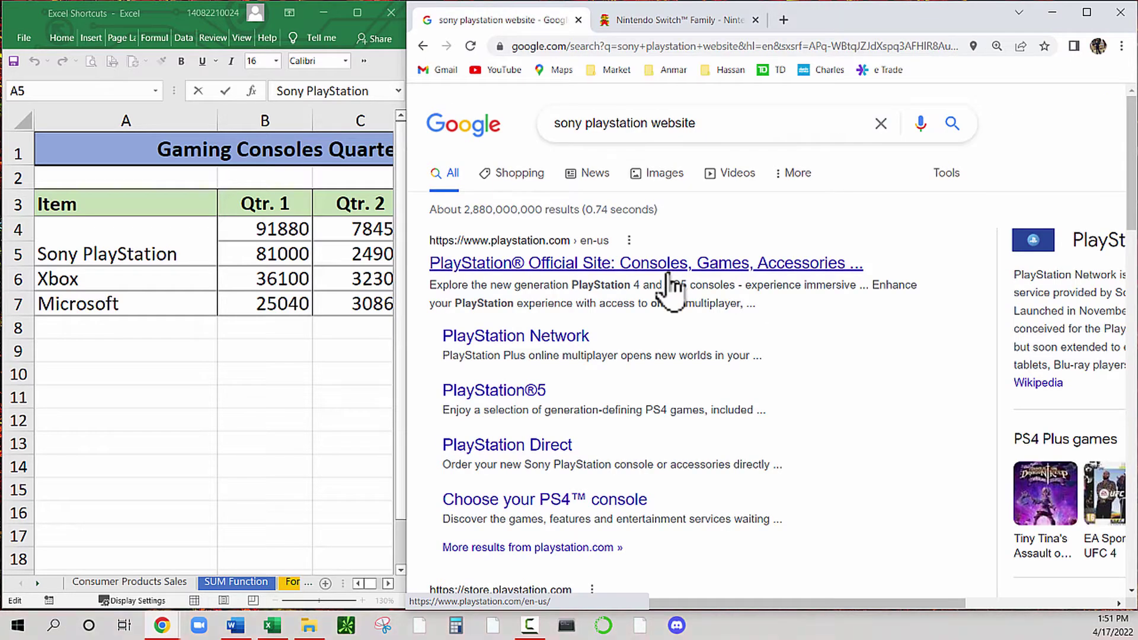
click(591, 267)
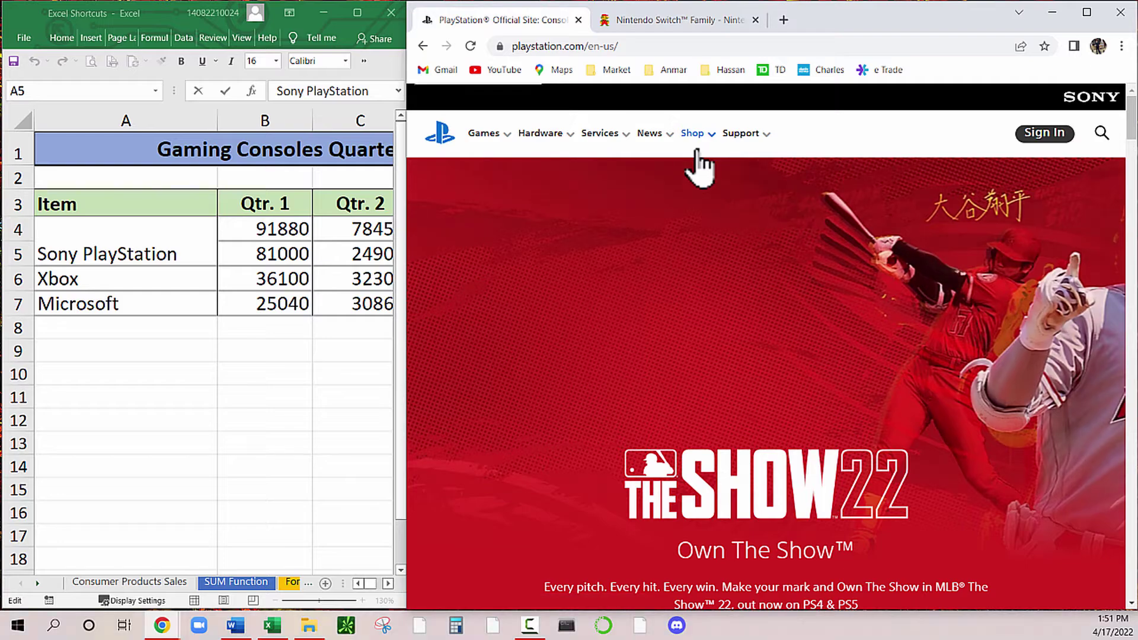
- Copy the full web address of the PlayStation page
click(588, 47)
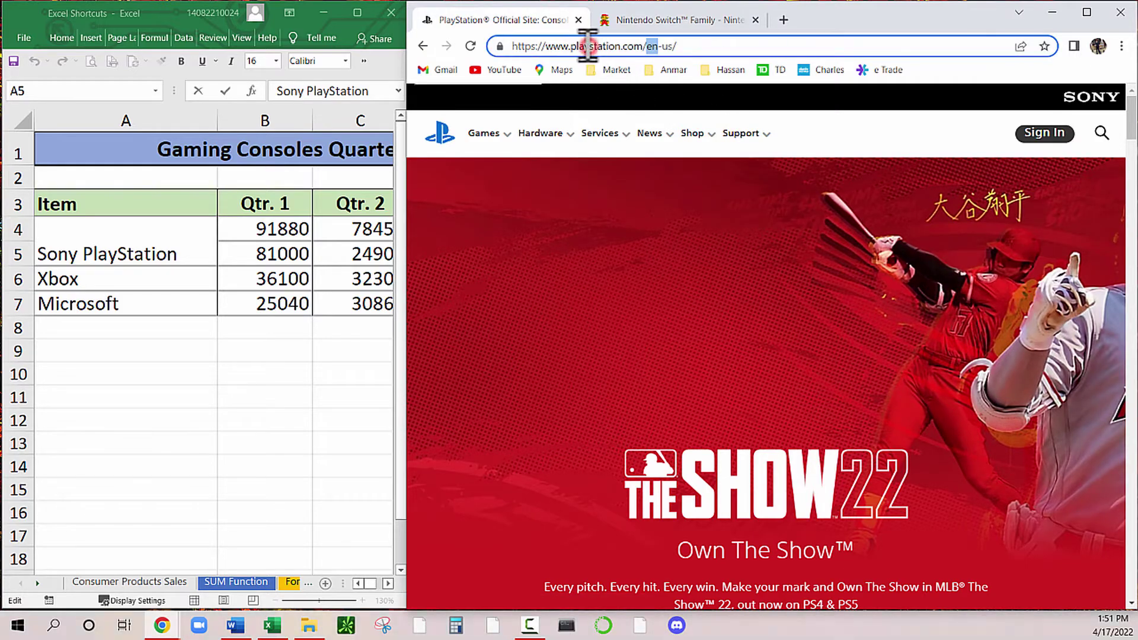
double_click(589, 46)
click(589, 46)
key(ctrl+c)
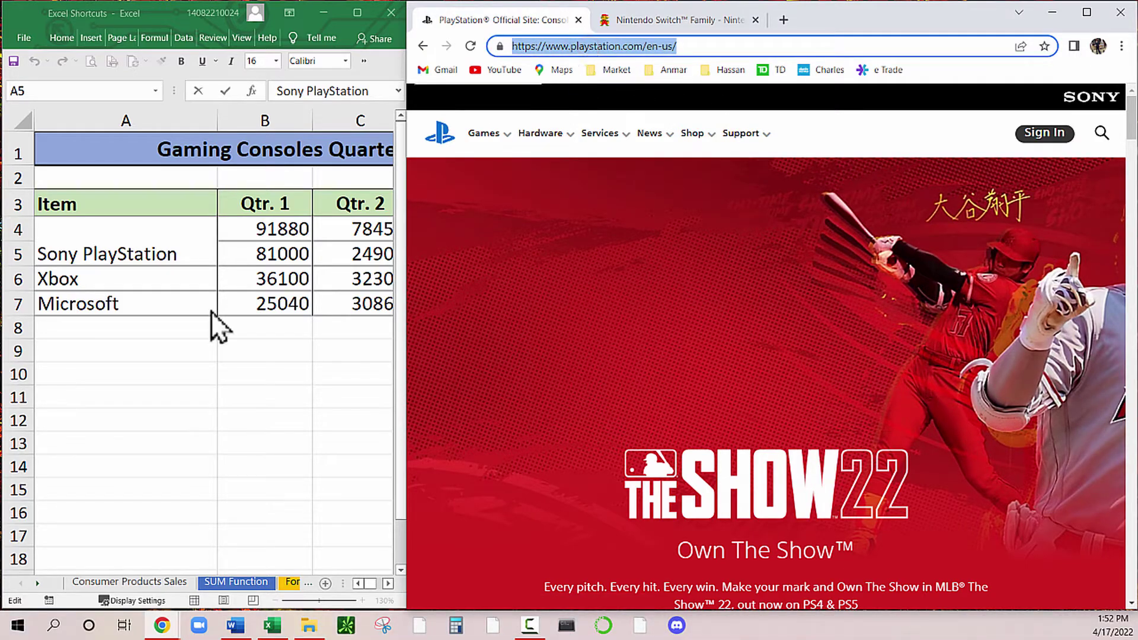
click(198, 327)
click(160, 301)
click(150, 261)
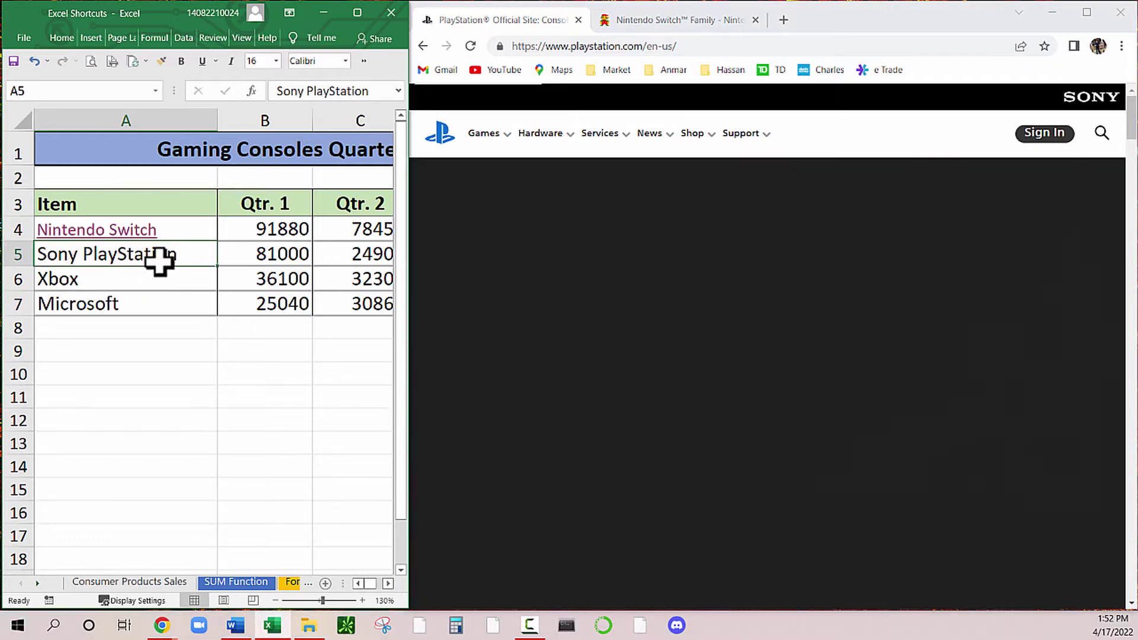
key(ctrl+k)
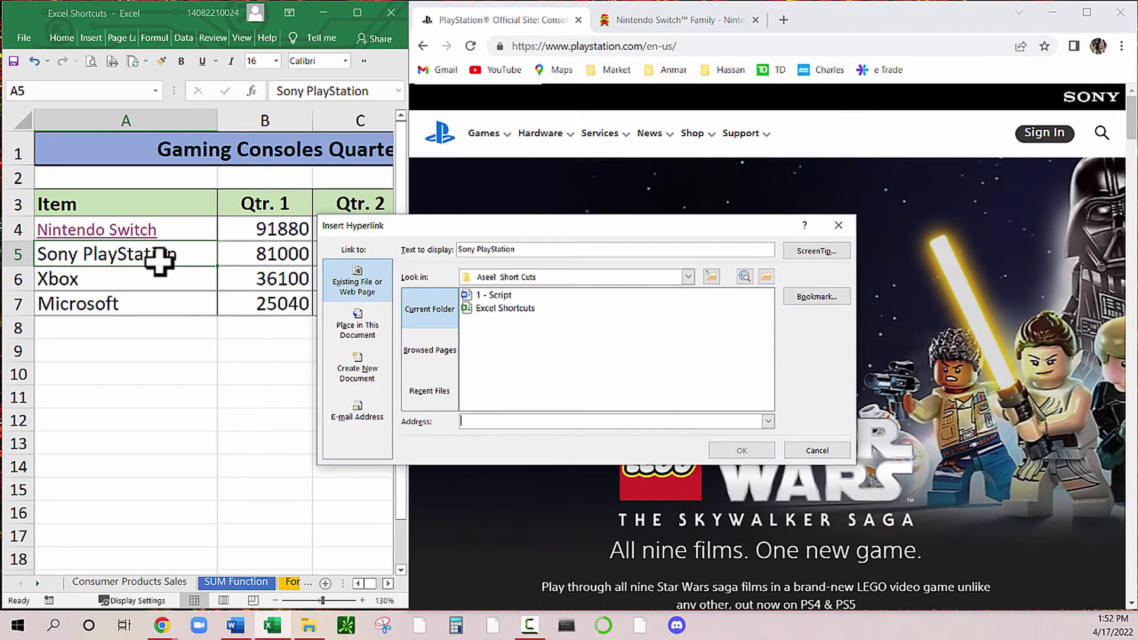
key(ctrl+v)
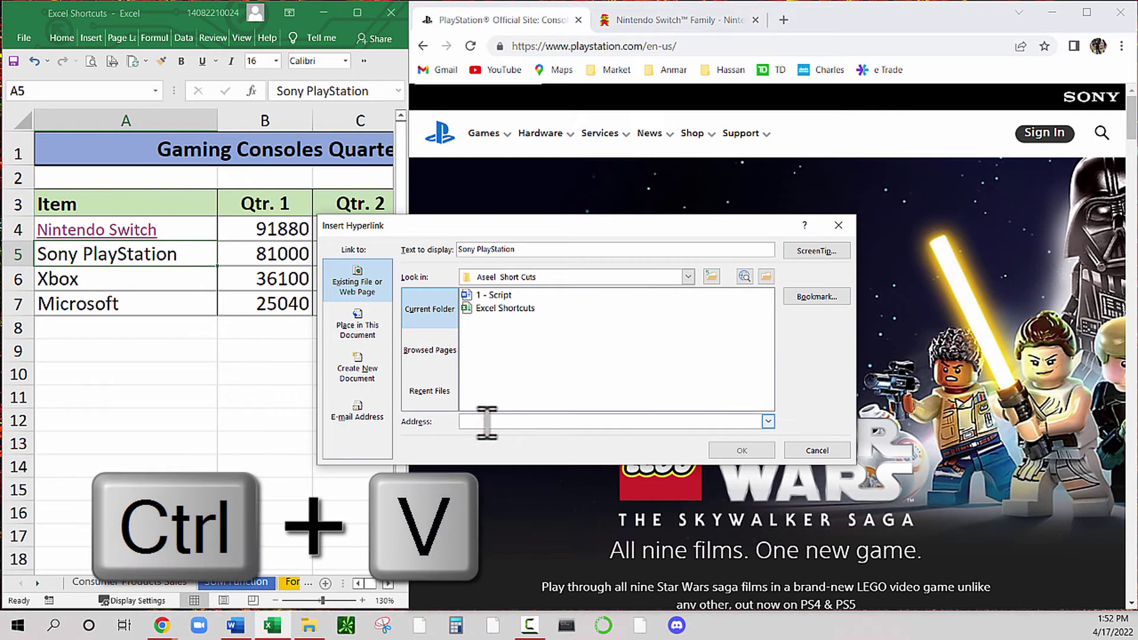
key(ctrl+v)
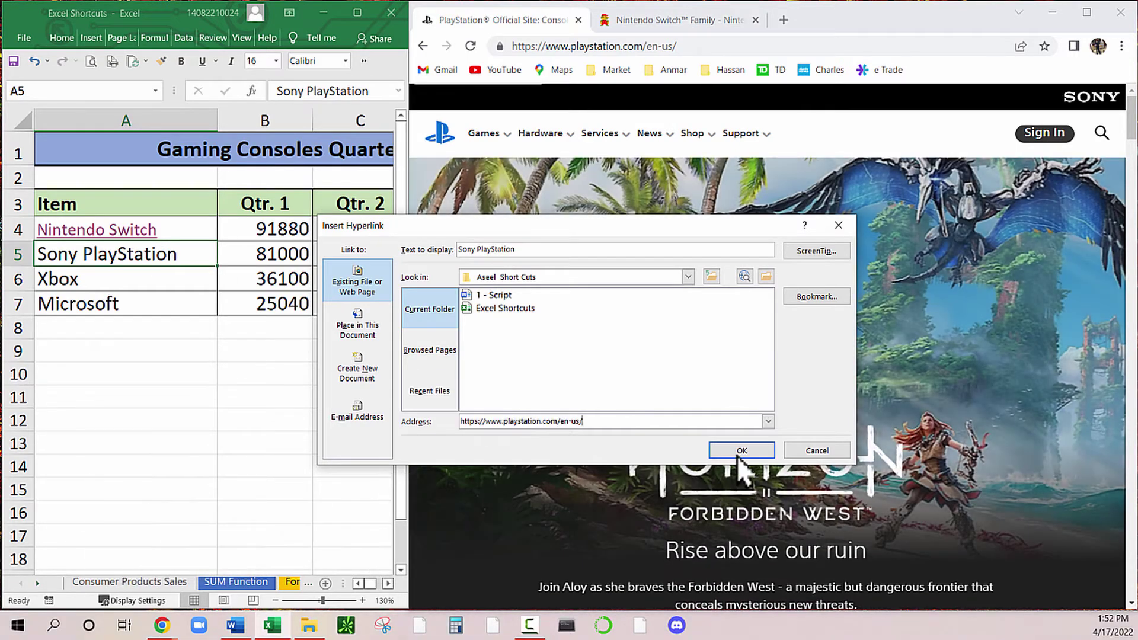
click(741, 449)
click(292, 375)
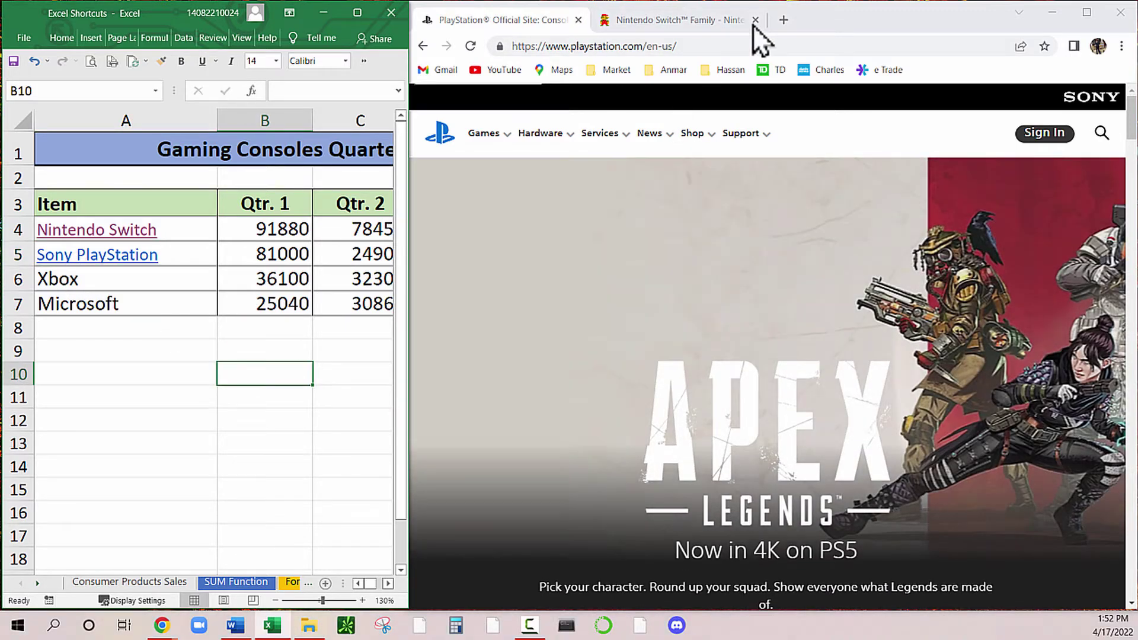
- In Chrome, open a blank new tab and close the Nintendo Switch and PlayStation pages
click(784, 21)
click(680, 21)
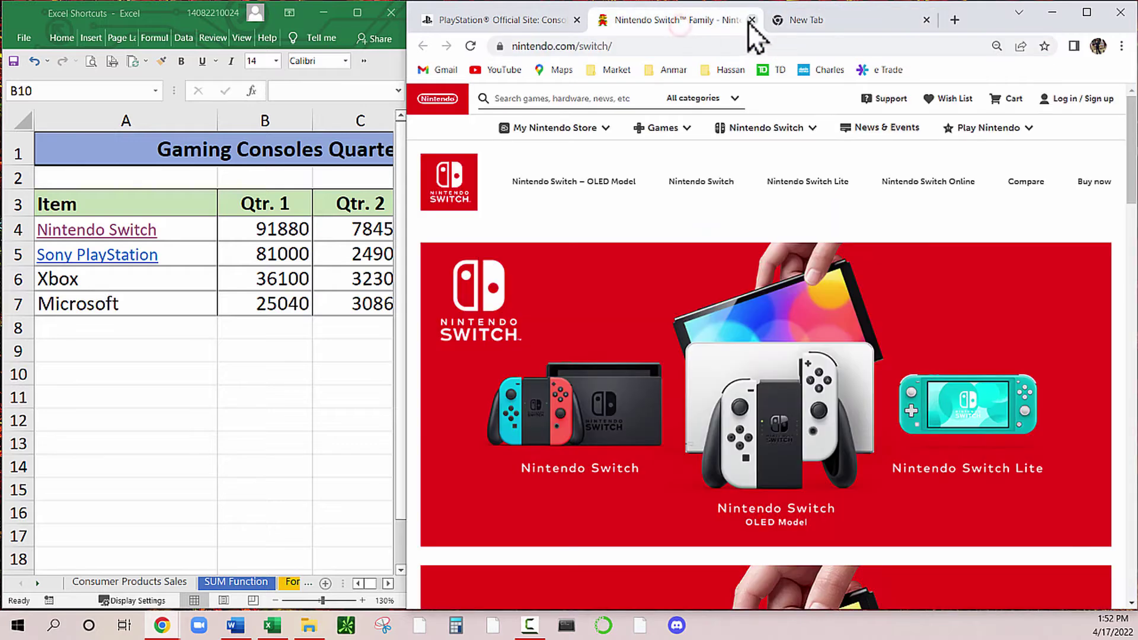
click(751, 20)
click(536, 14)
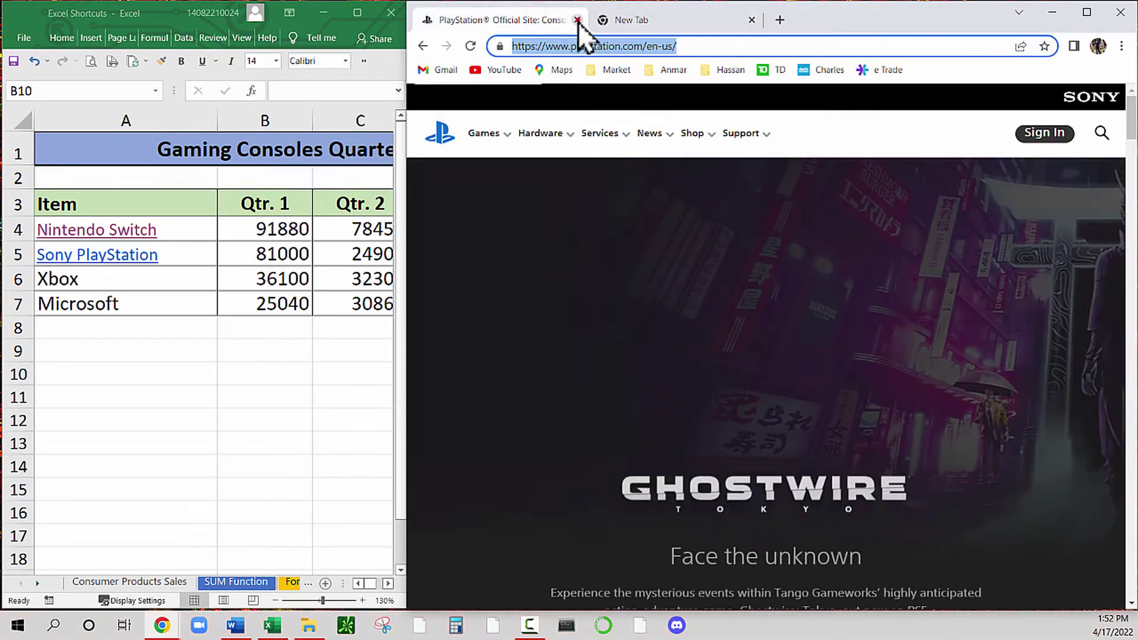
click(578, 23)
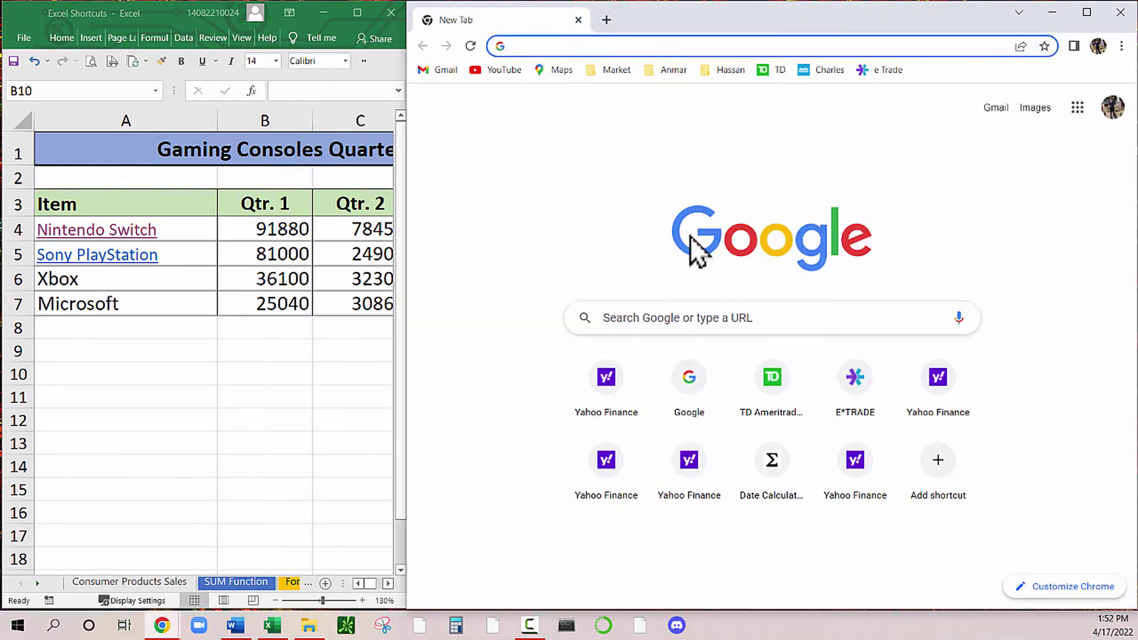
- Test the hyperlinks in the workbook by following Sony PlayStation in A5 and Nintendo Switch in A4
click(216, 369)
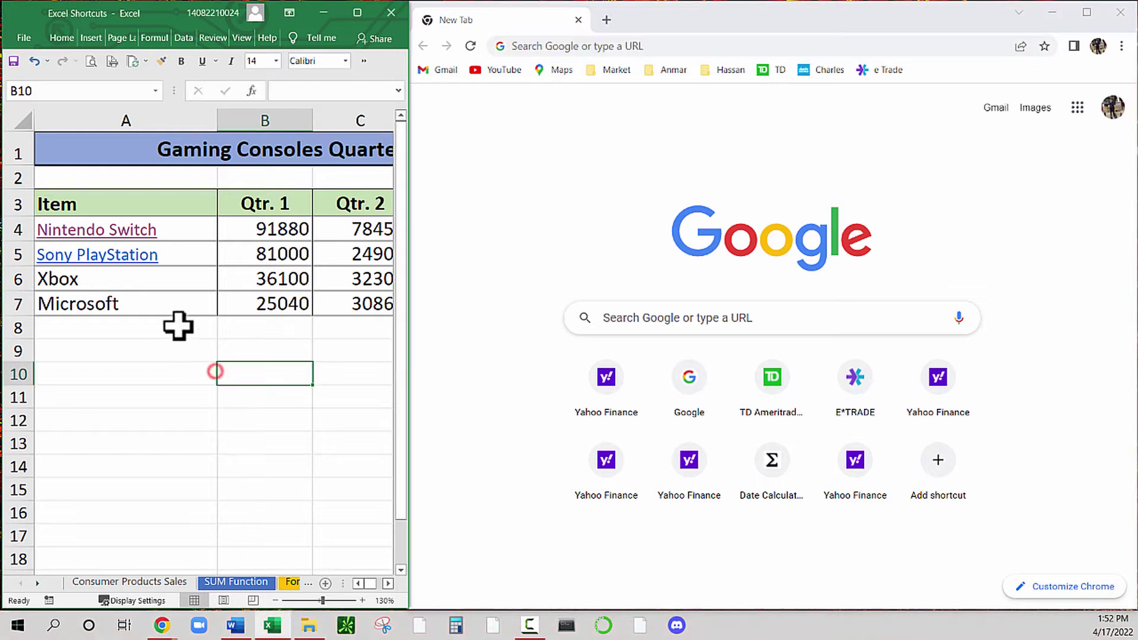
click(72, 260)
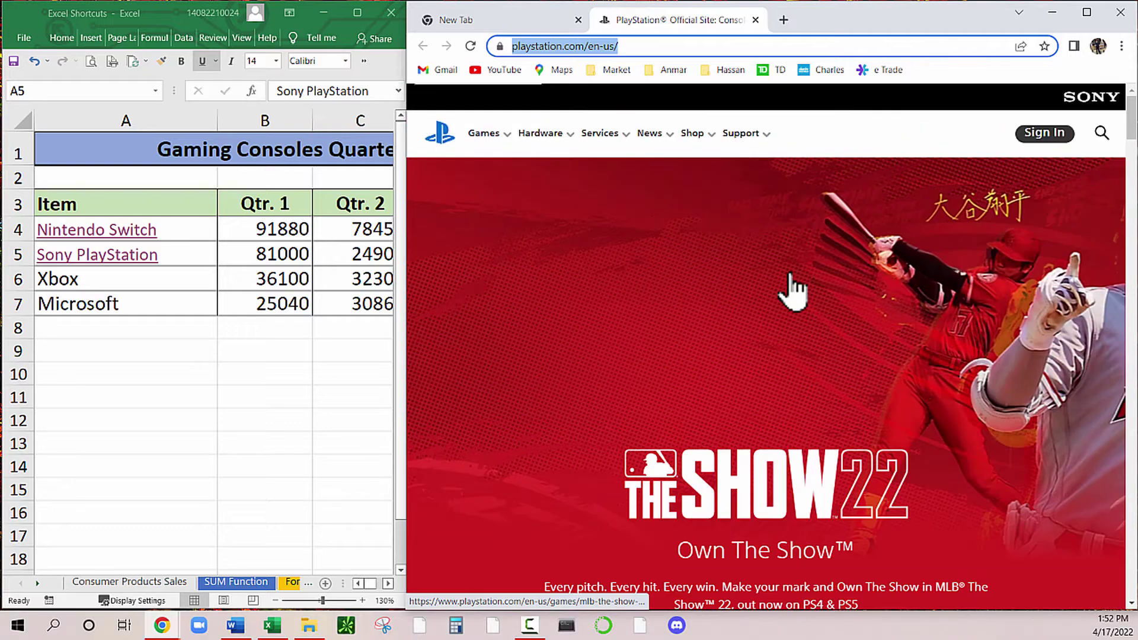
click(116, 264)
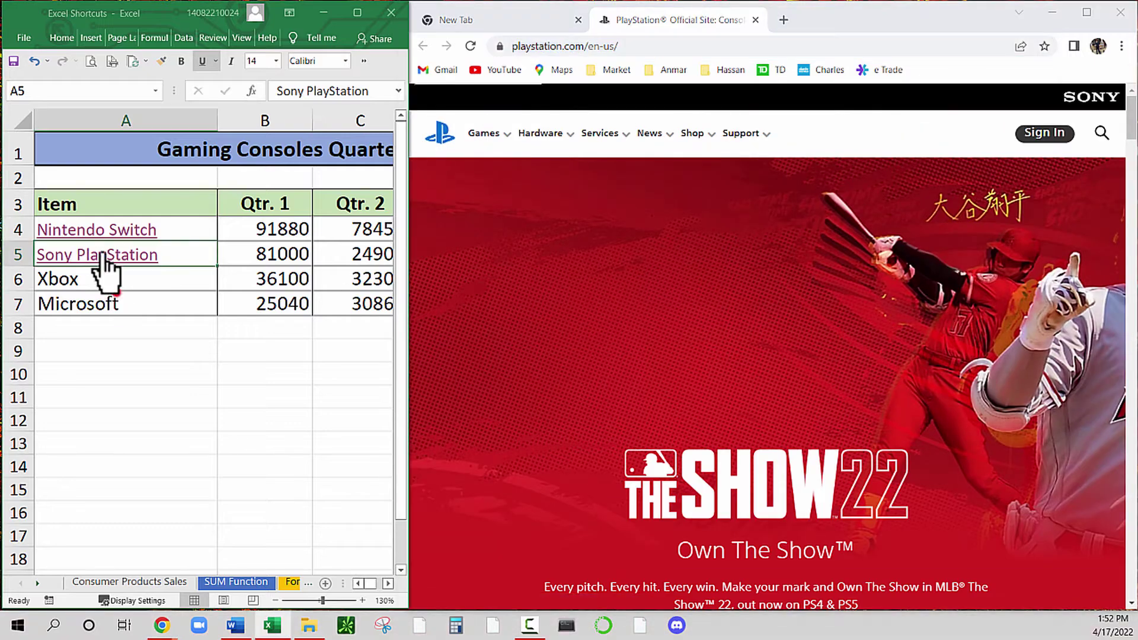
click(70, 230)
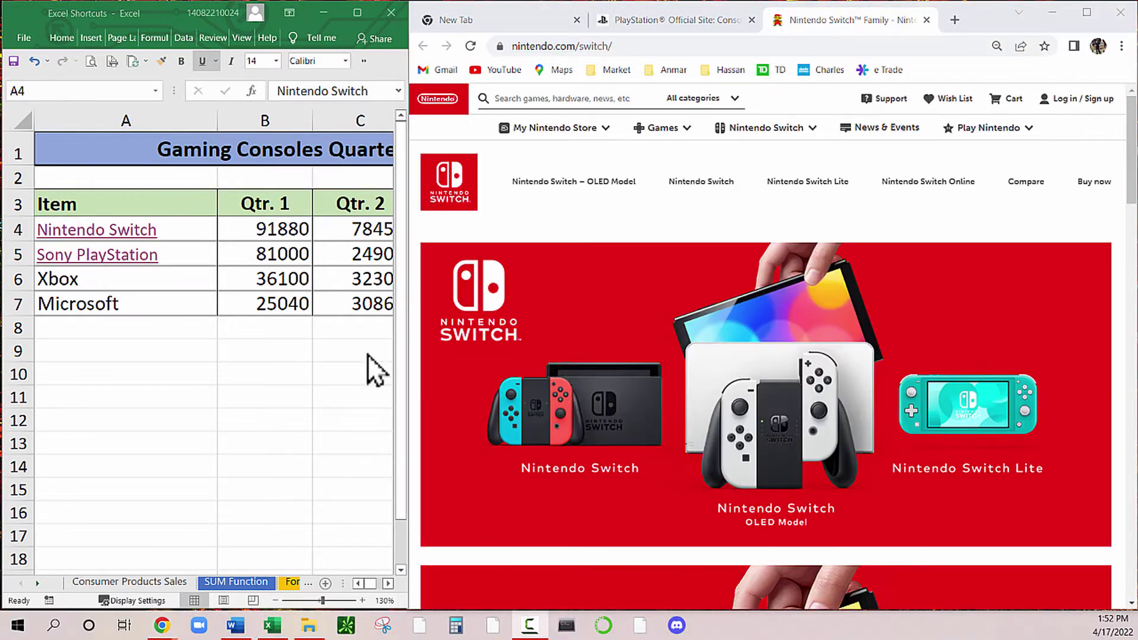
- Minimize the browser and maximize the workbook window
click(1053, 13)
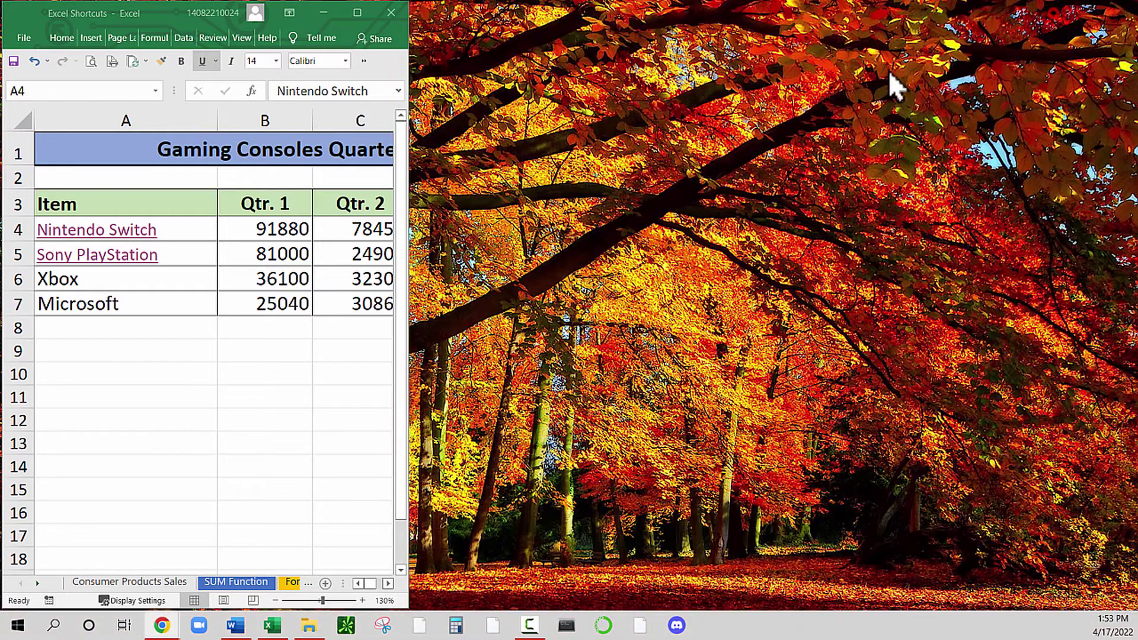
click(358, 12)
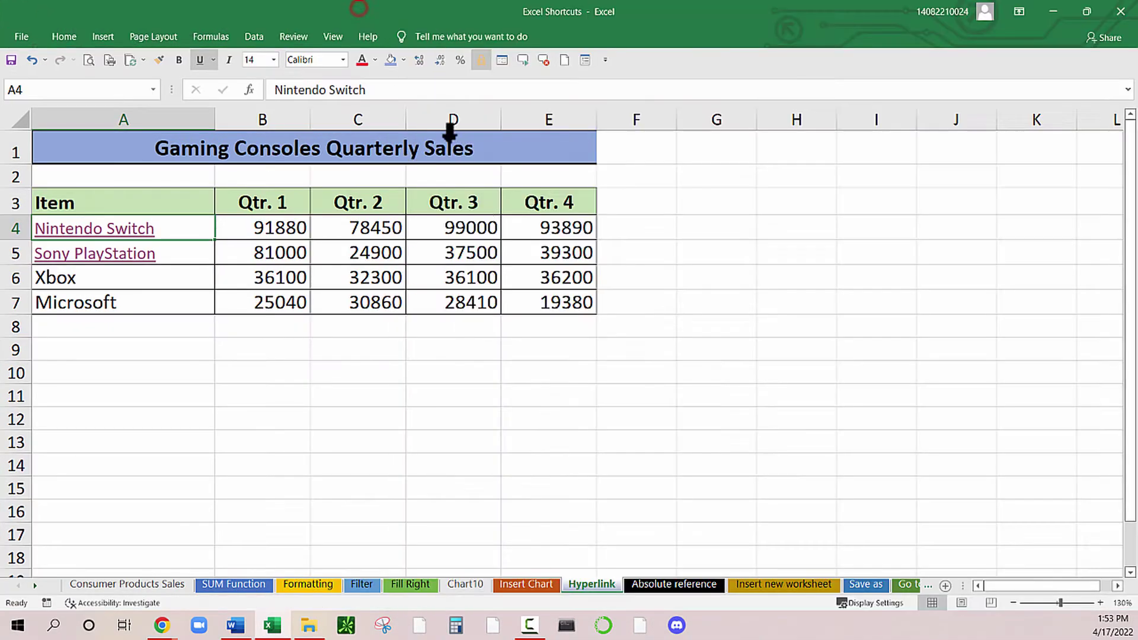
click(184, 285)
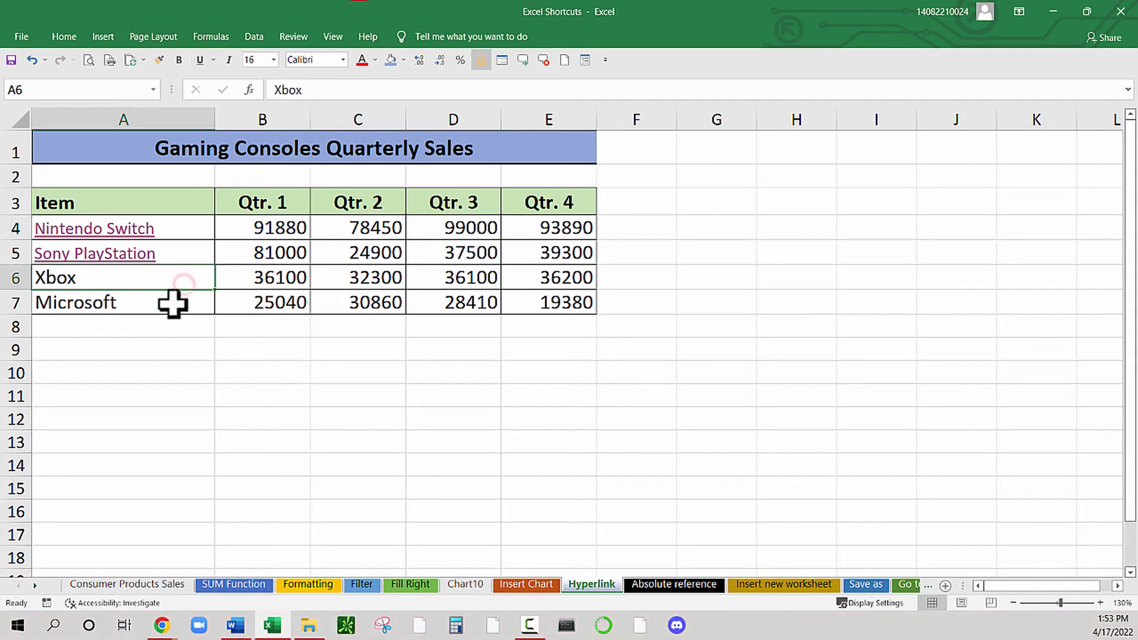
- Insert a hyperlink on cell A7 (Microsoft) that leads to cell A1 of the SUM Function sheet in this workbook
click(171, 302)
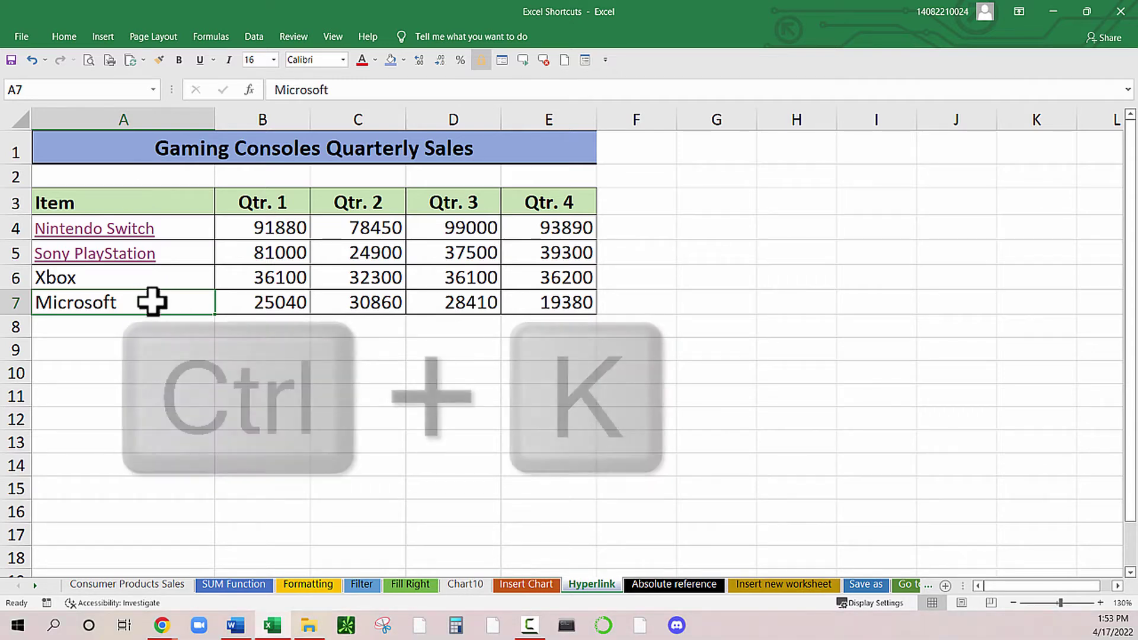
key(ctrl+k)
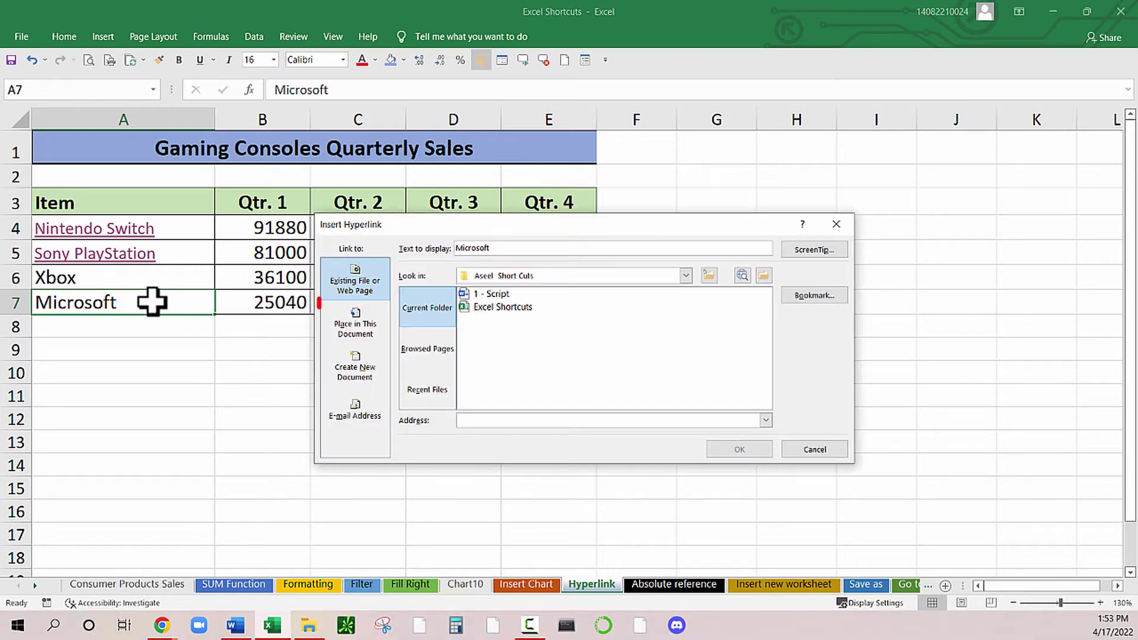
click(357, 330)
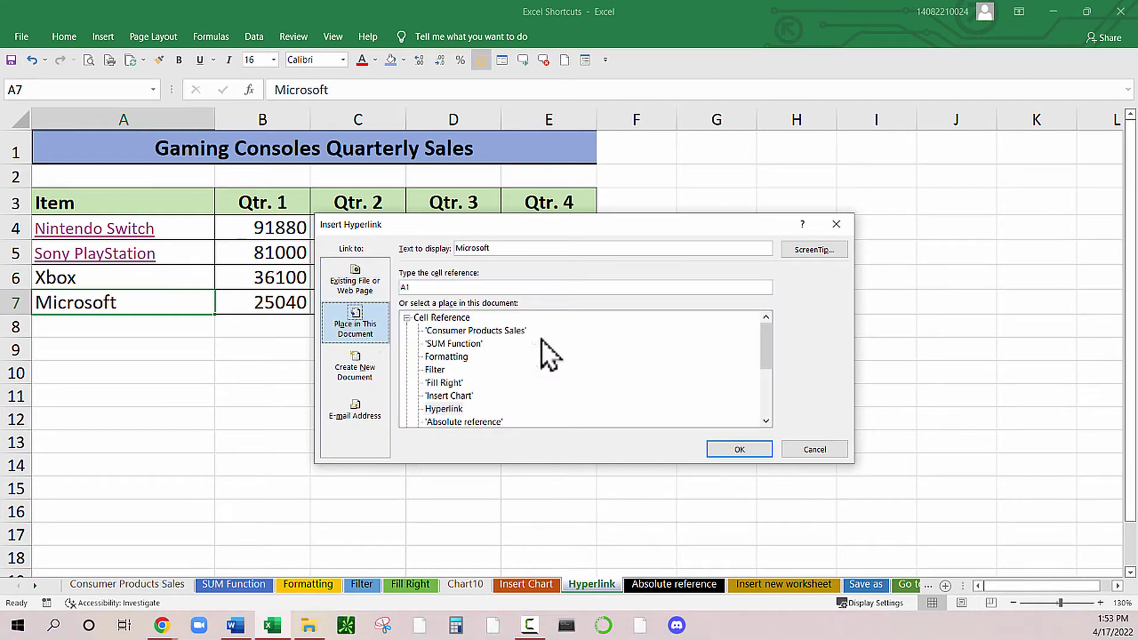
drag(564, 229, 565, 213)
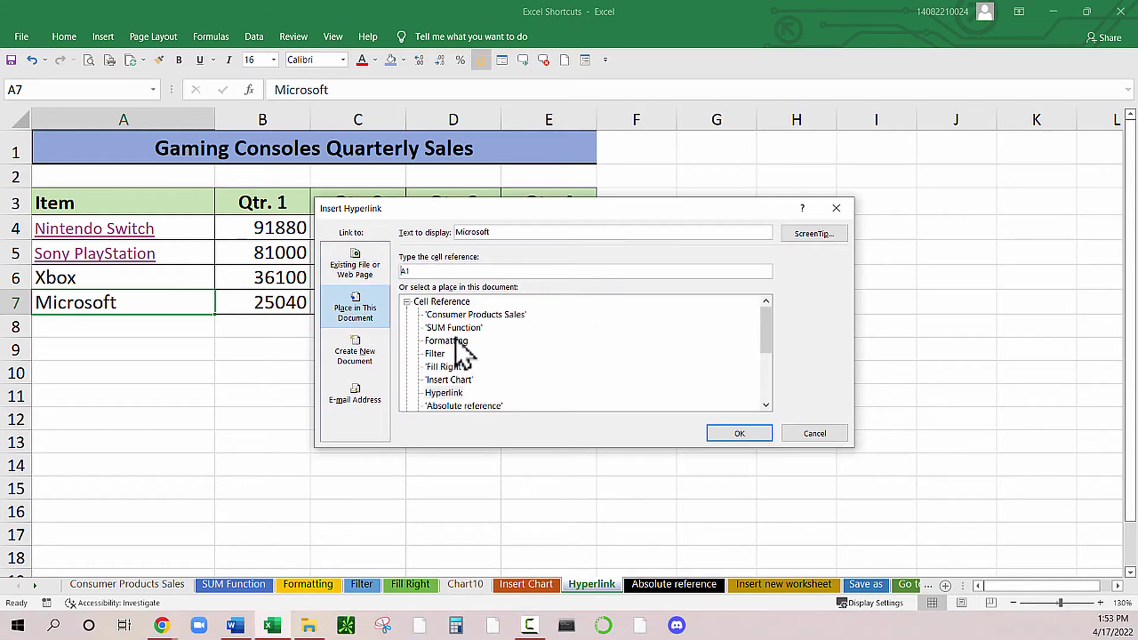
drag(767, 335, 766, 341)
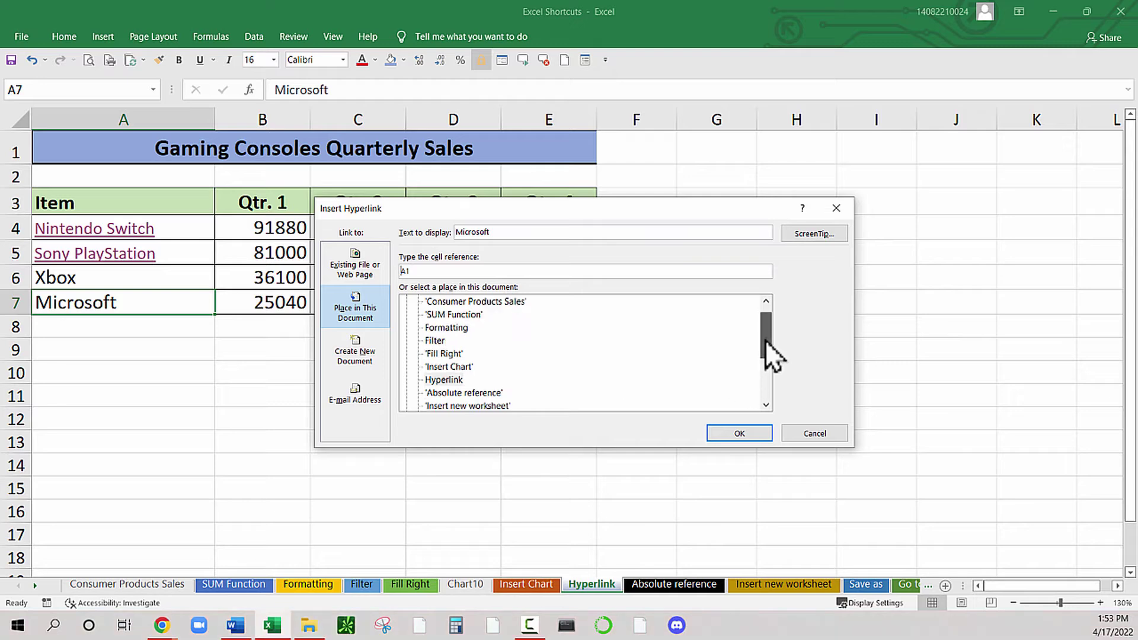
click(460, 315)
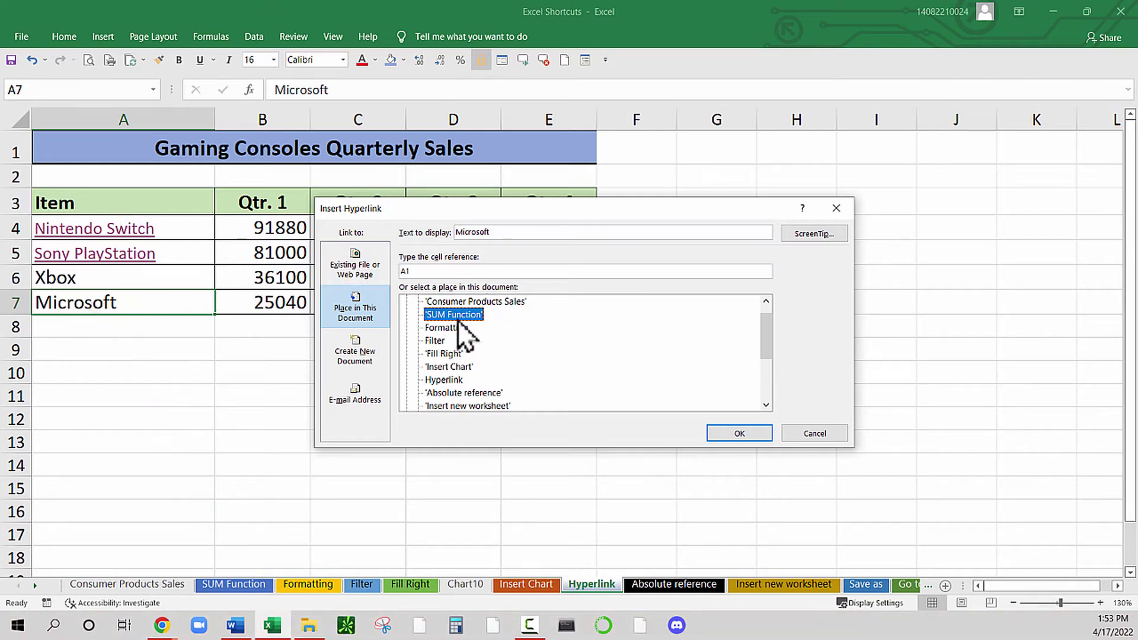
click(739, 433)
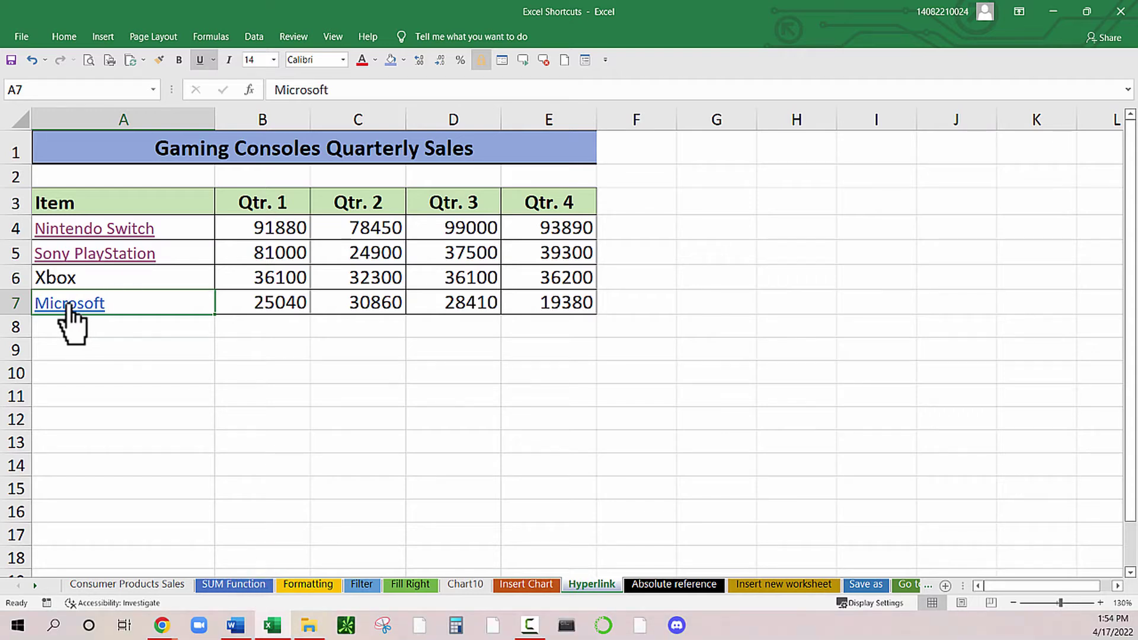
- Test the Microsoft hyperlink in A7 by following it, and return to the Hyperlink sheet
click(69, 304)
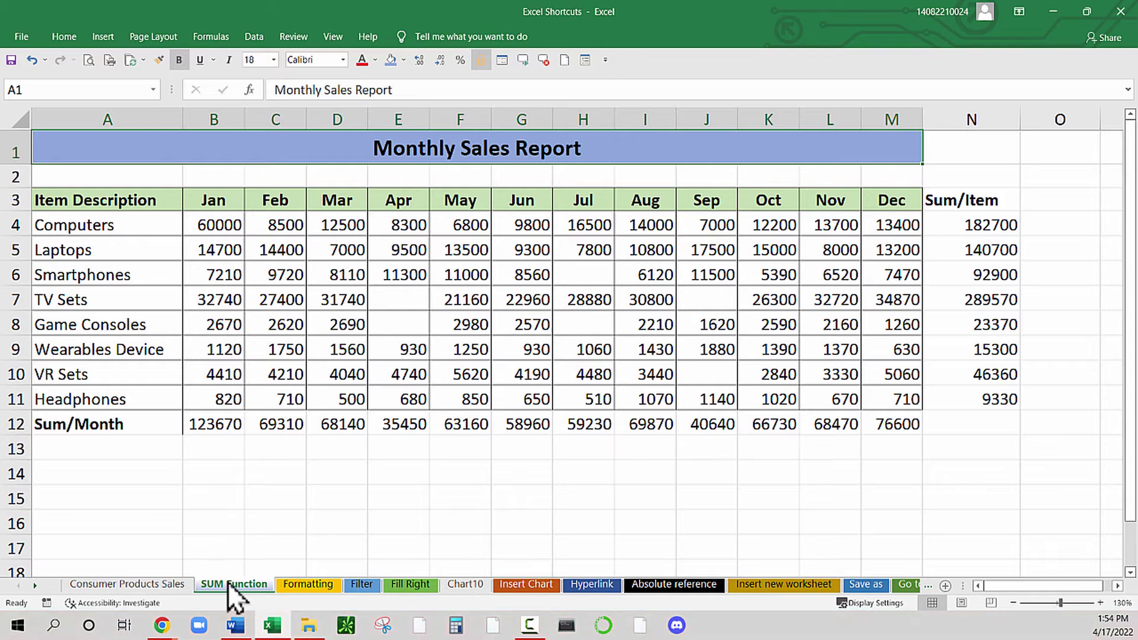
click(592, 585)
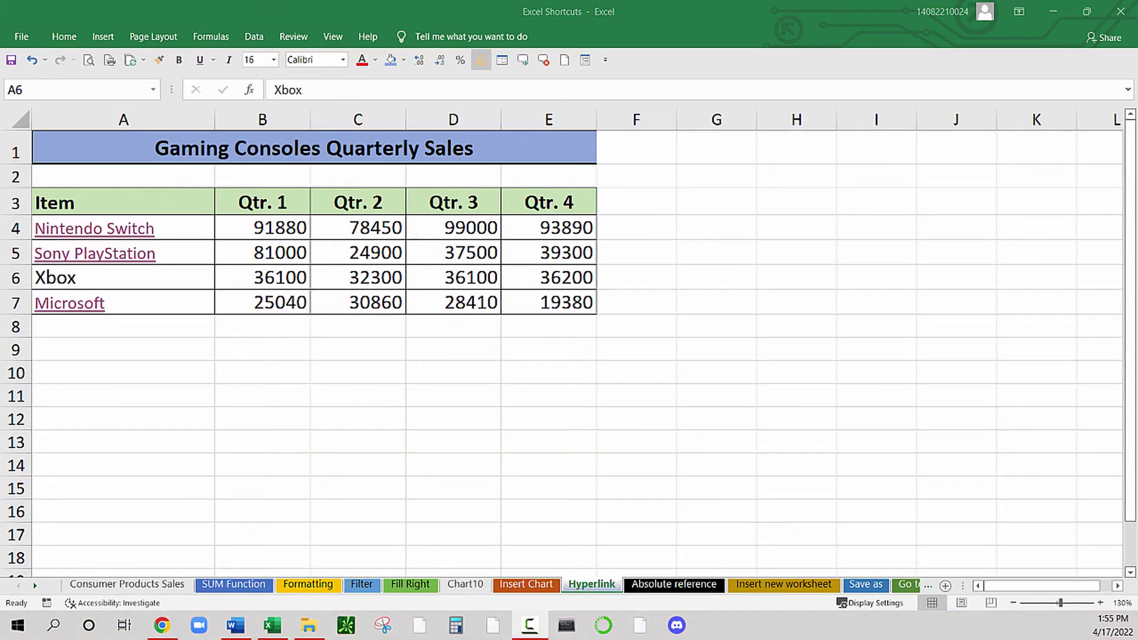
click(154, 285)
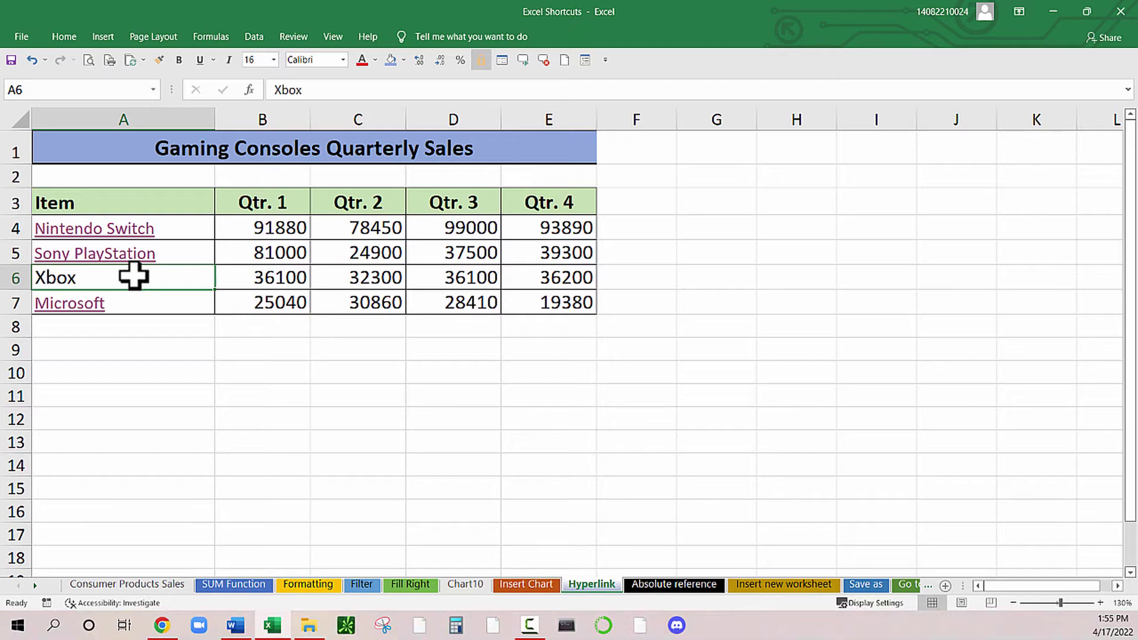
key(ctrl+k)
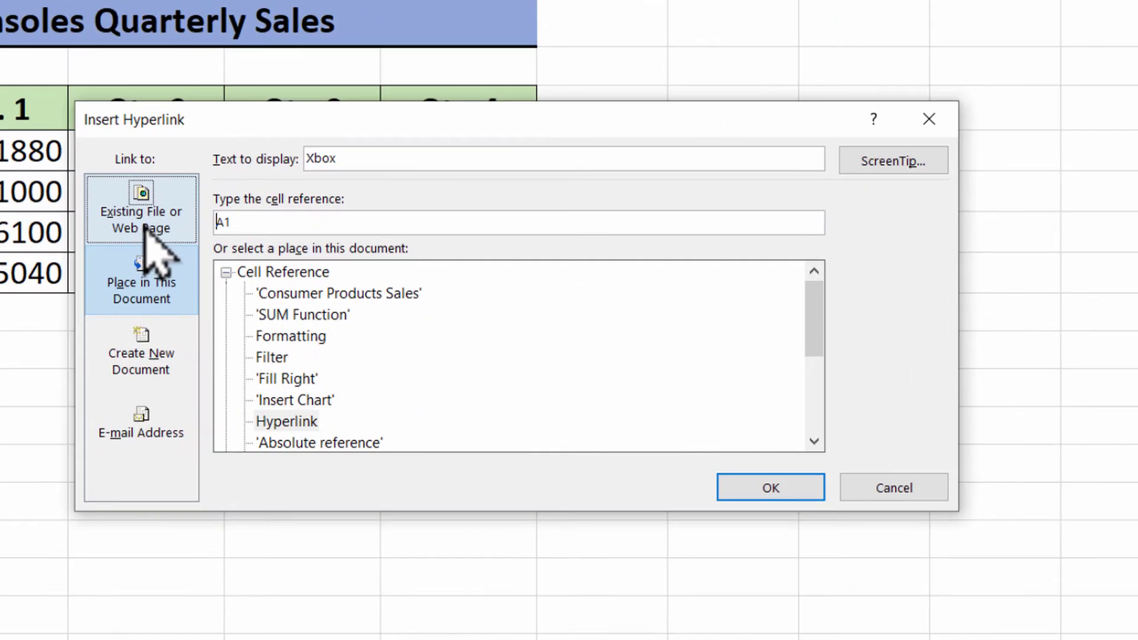
click(145, 230)
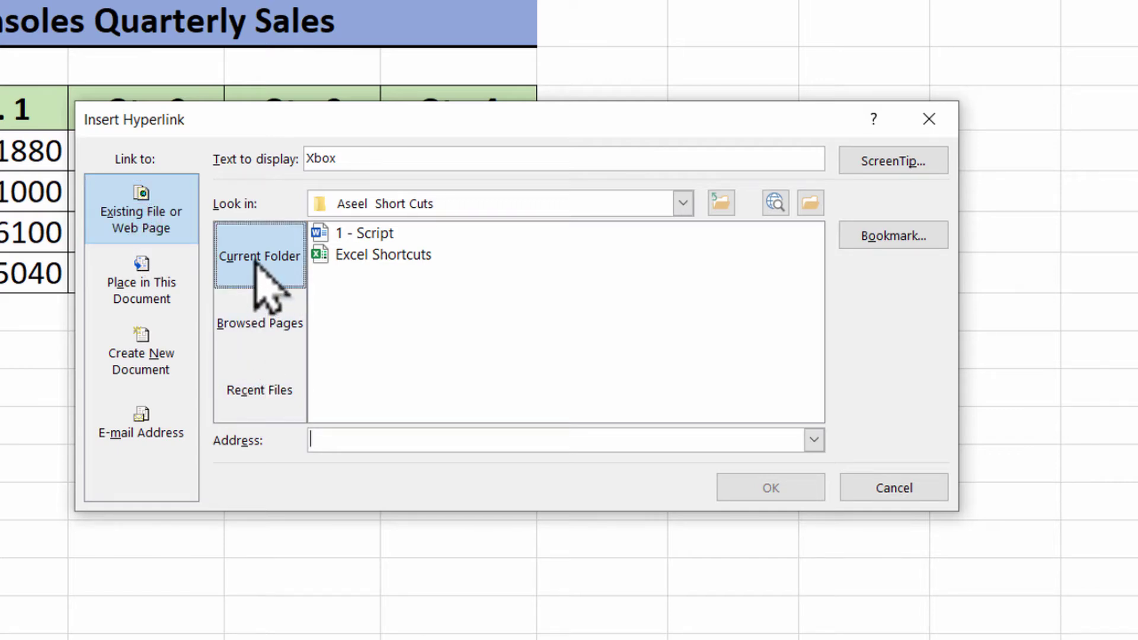
click(722, 203)
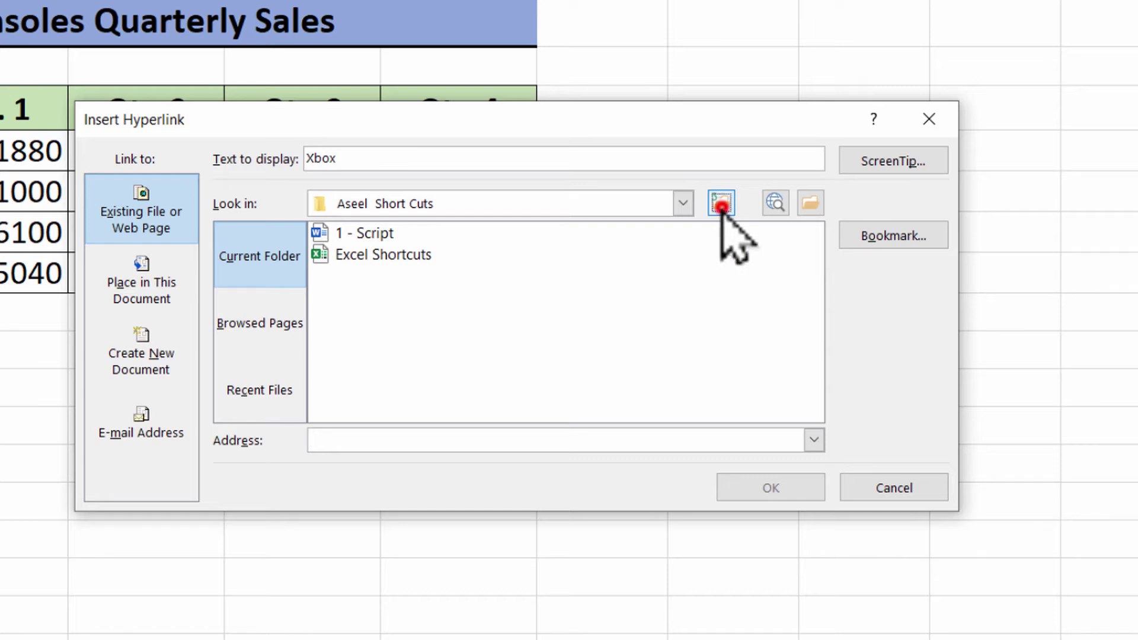
click(722, 203)
click(721, 204)
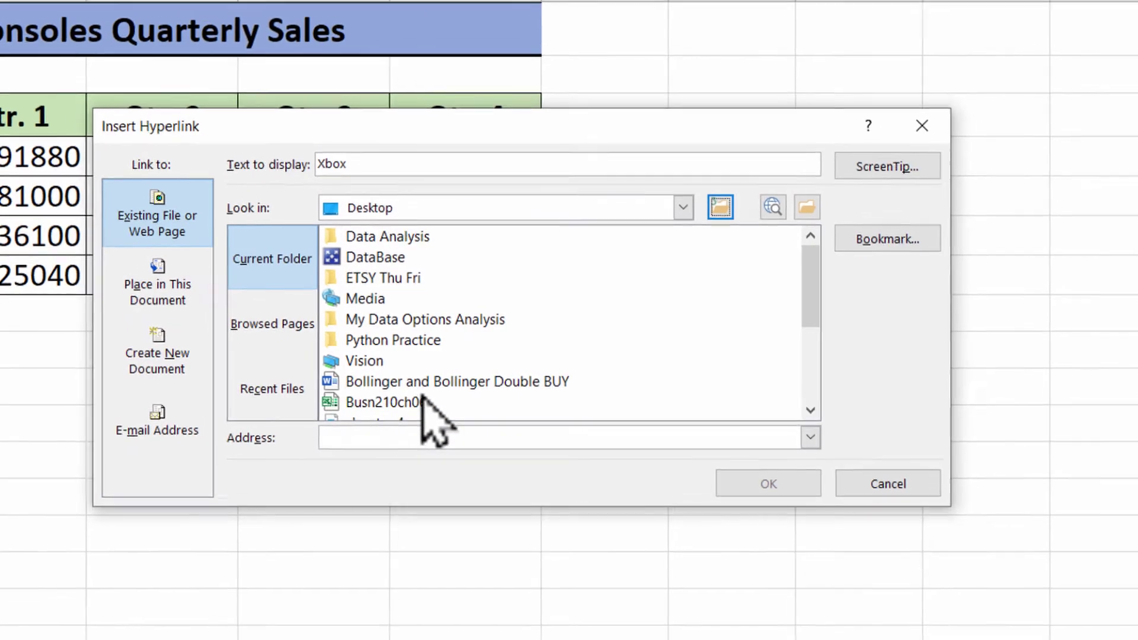
scroll(486, 350, down, 1)
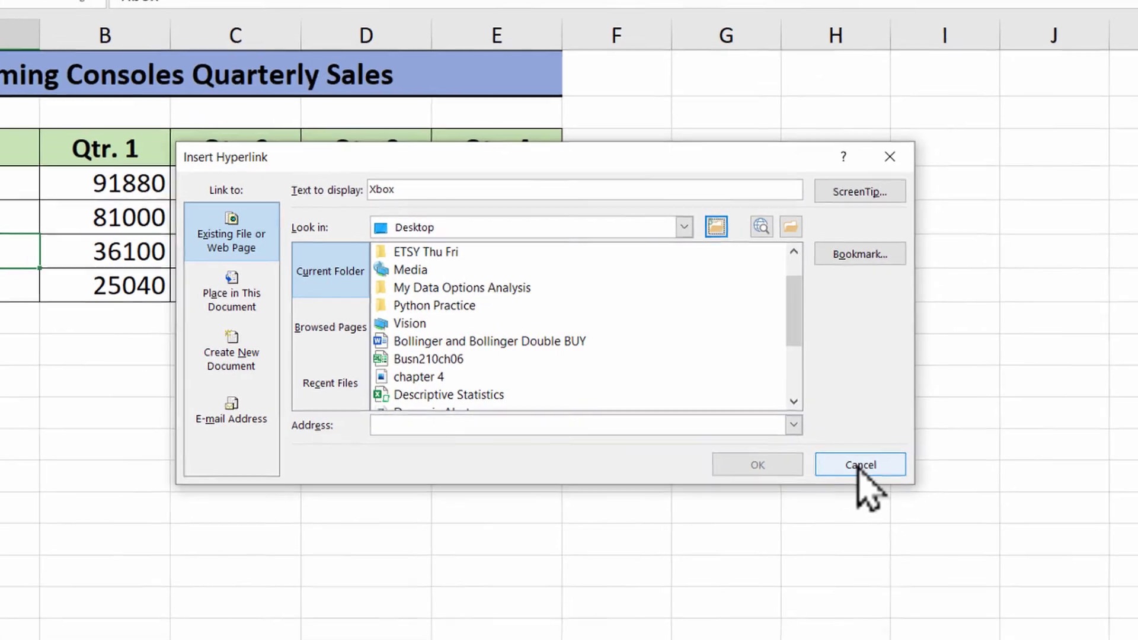
double_click(418, 359)
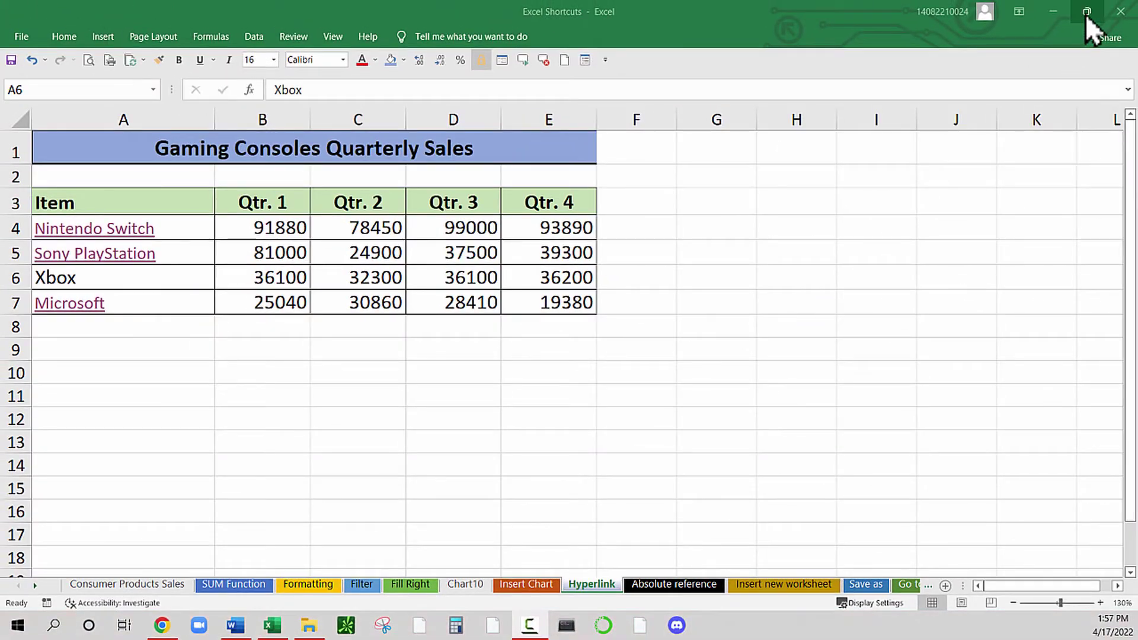
- Restore the workbook window down and widen it, and place the Excel Short cuts document icon beside it on the desktop
click(1086, 13)
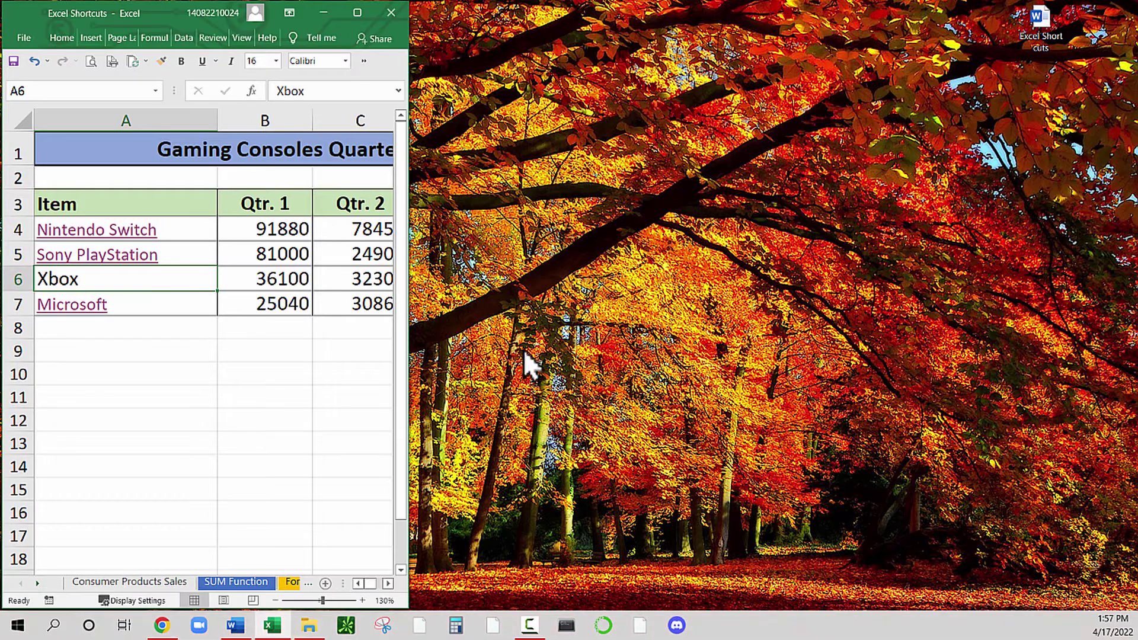
drag(407, 357, 745, 370)
click(1041, 26)
drag(1041, 26, 945, 232)
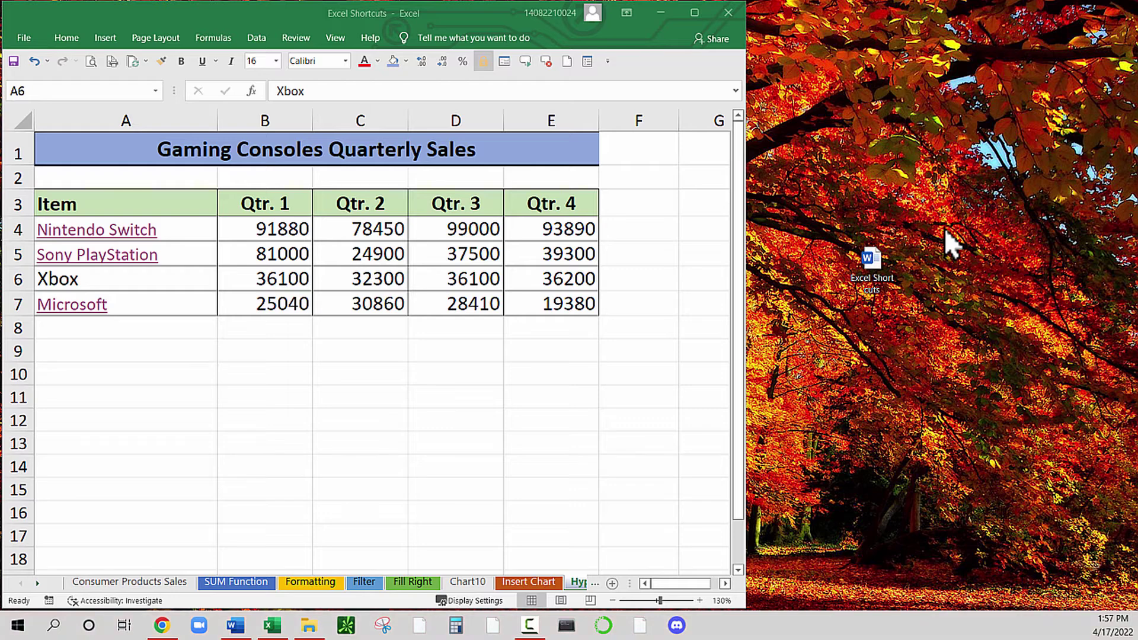
- Open the Excel Short cuts Word document from the desktop to view its content, and close it
double_click(869, 263)
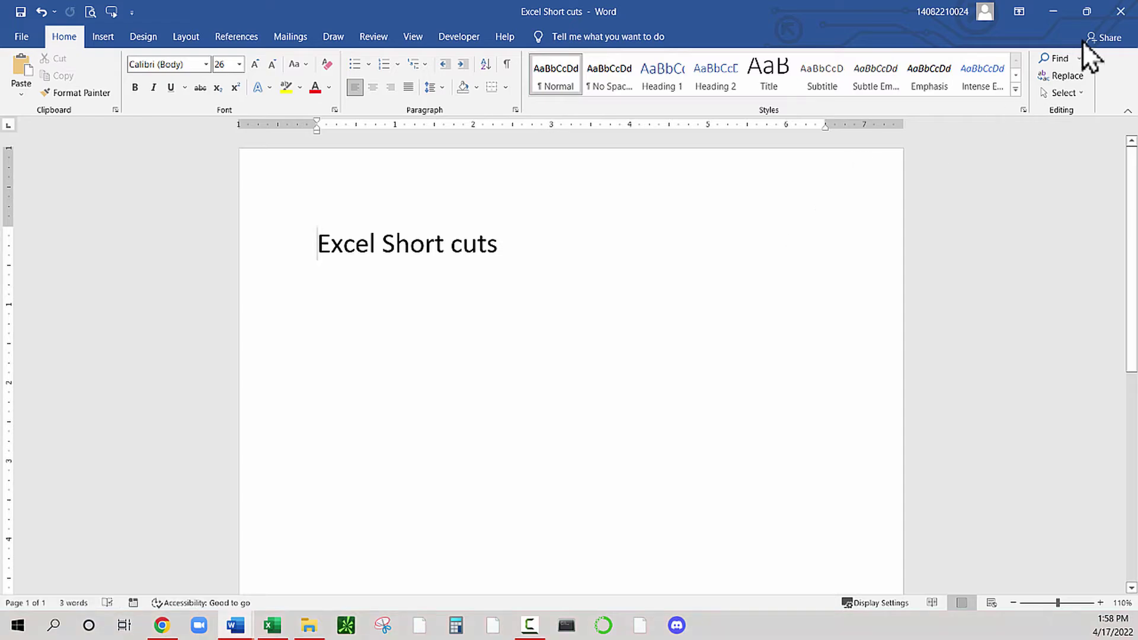
click(1121, 11)
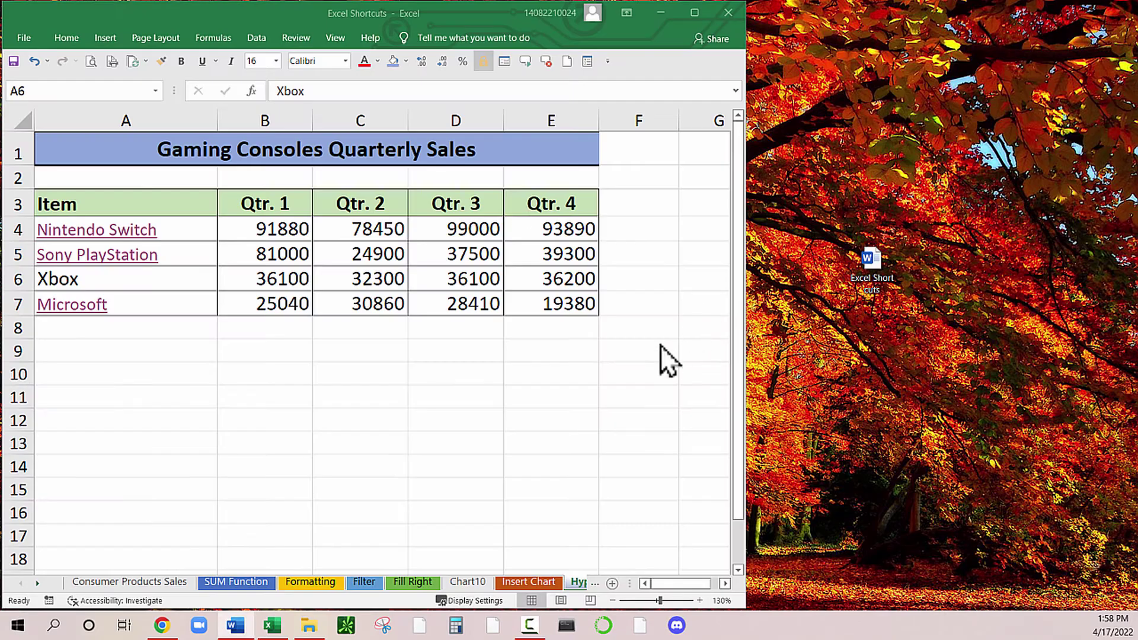
- Insert a hyperlink on cell A6 (Xbox) to the existing Word file Excel Short cuts on the Desktop
click(136, 275)
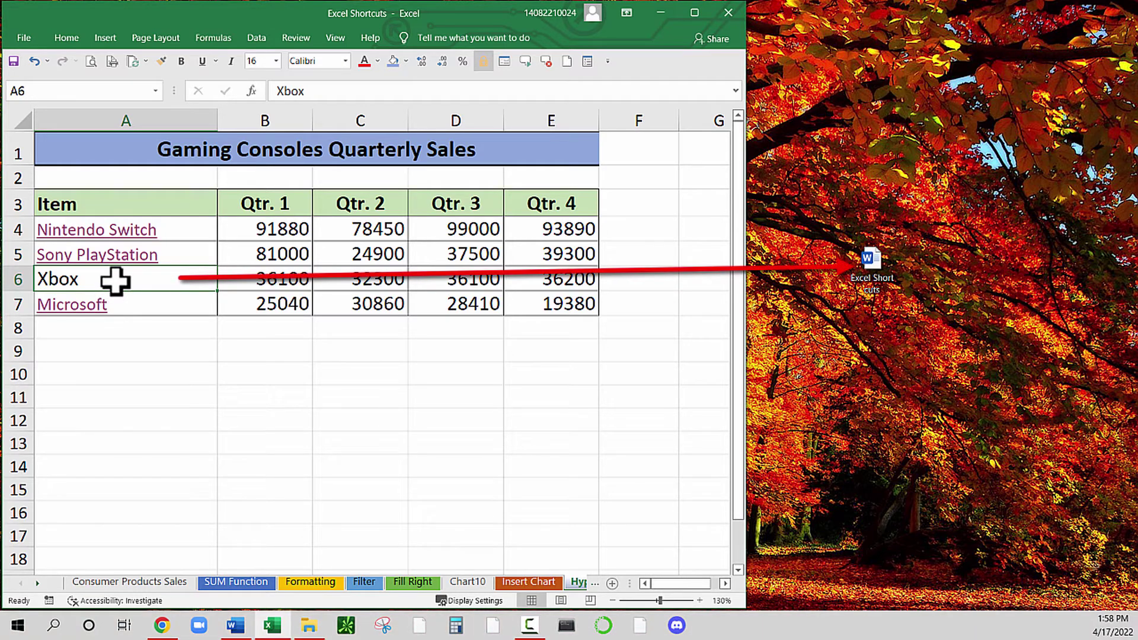
click(875, 282)
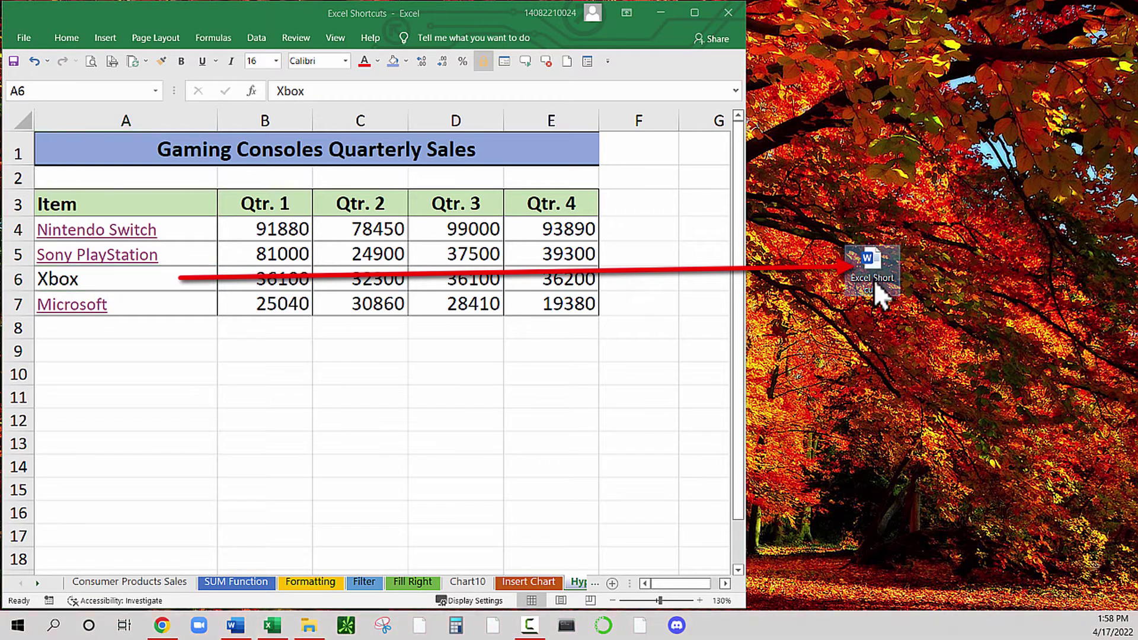
click(157, 279)
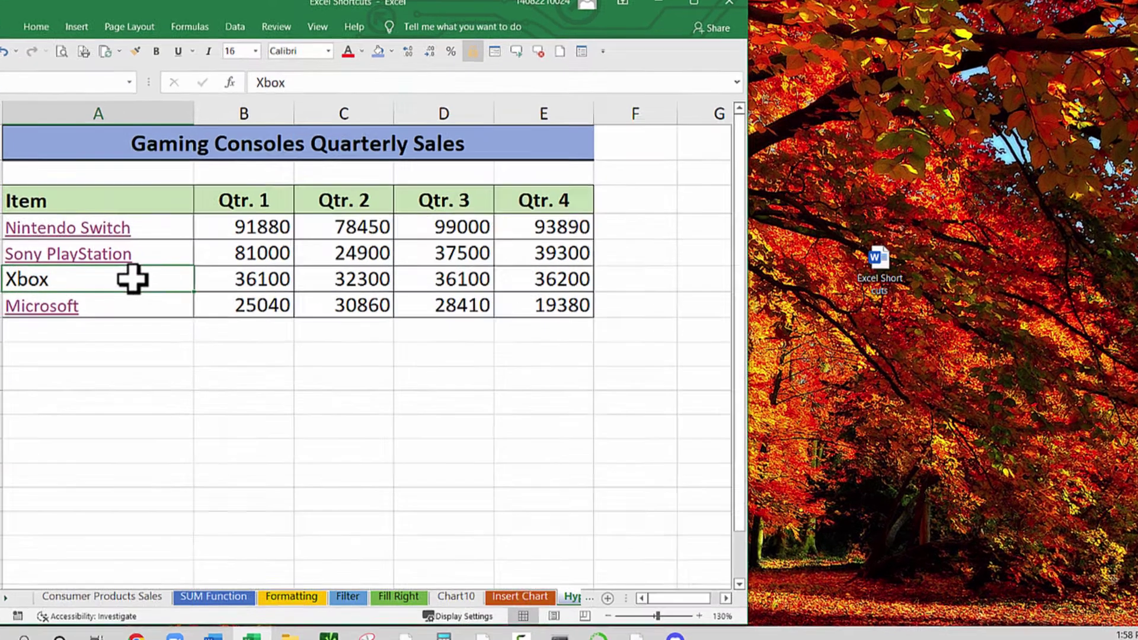
key(ctrl+k)
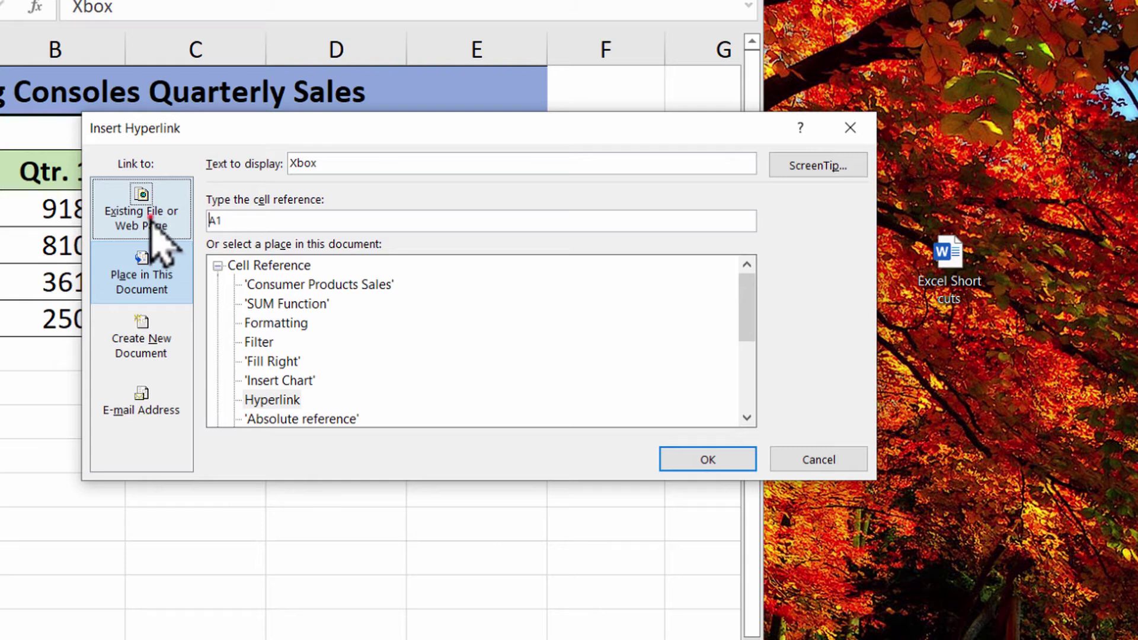
click(154, 228)
click(663, 203)
click(664, 203)
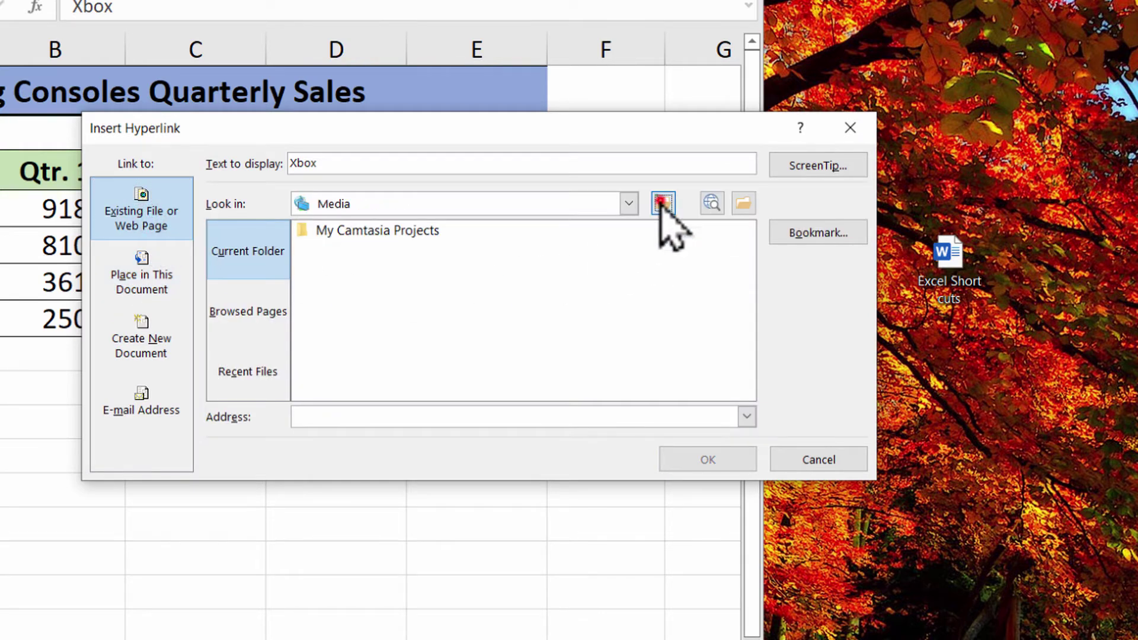
drag(747, 282, 748, 365)
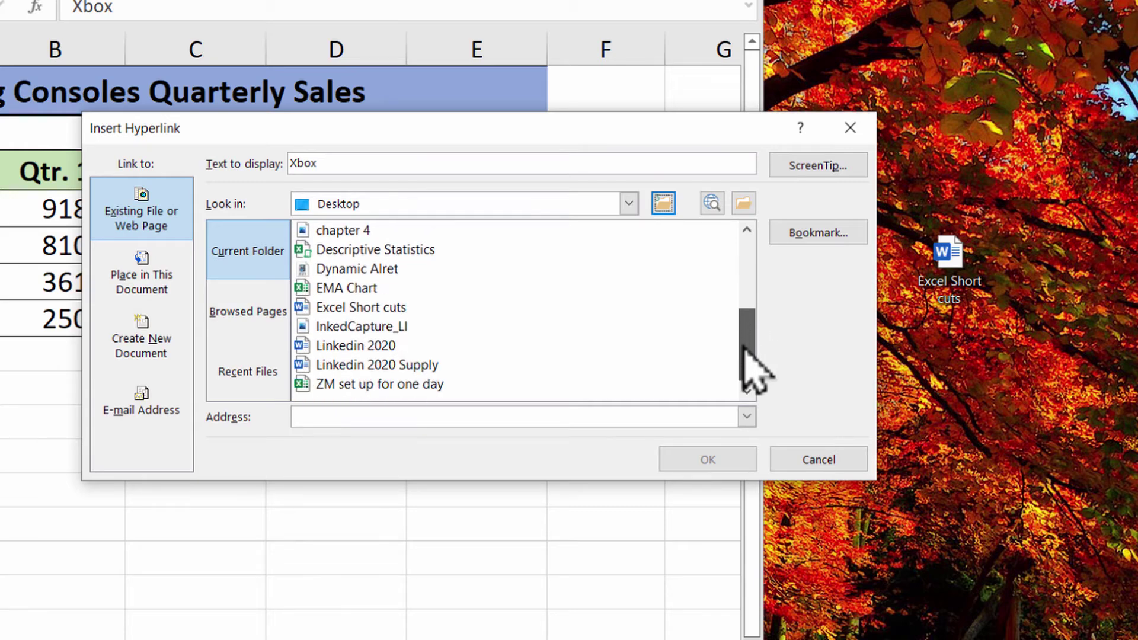
click(409, 307)
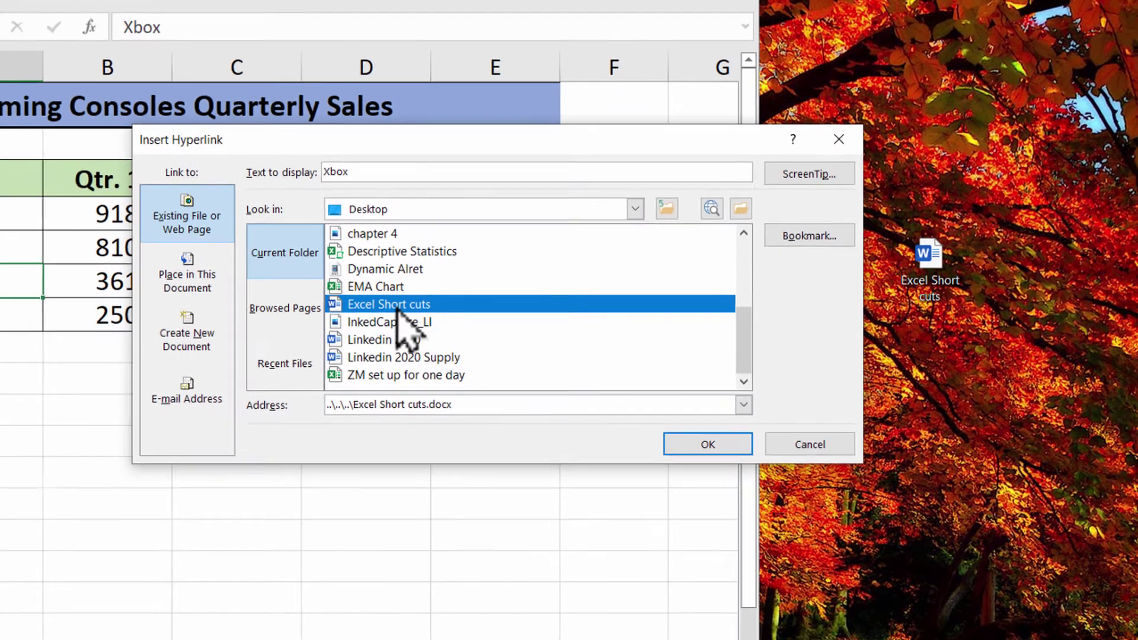
click(691, 459)
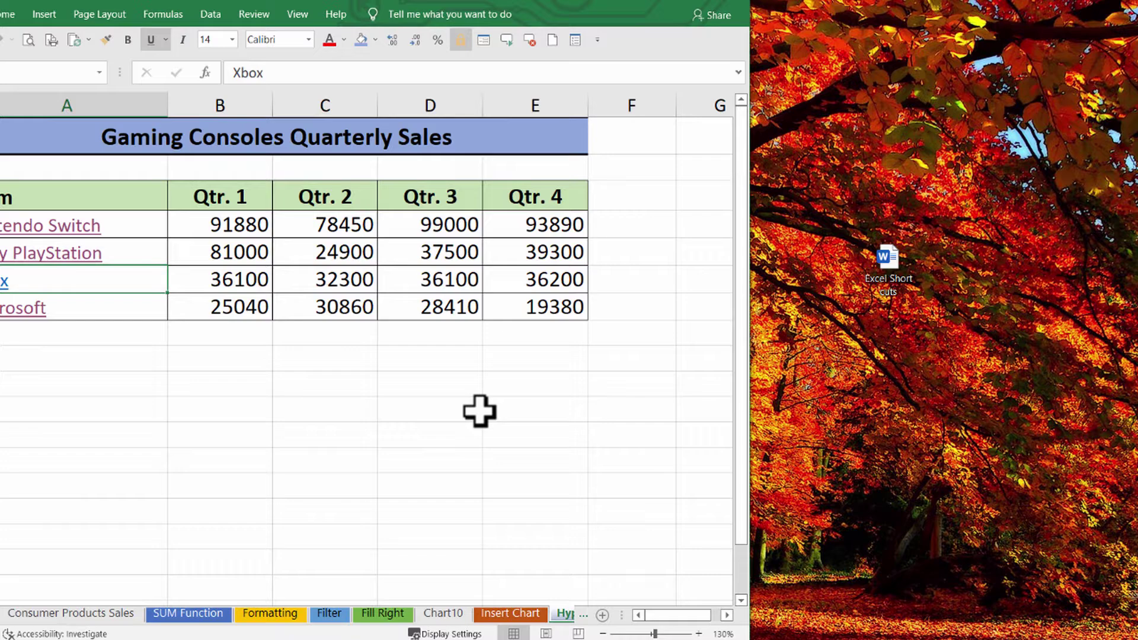
click(480, 411)
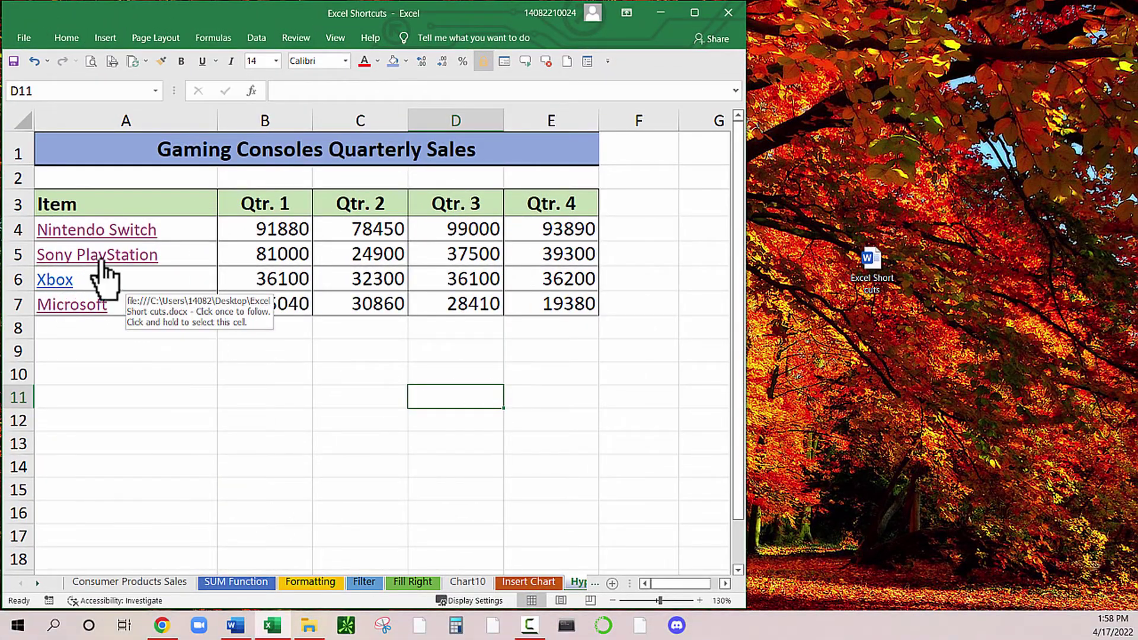
- Test the Xbox hyperlink in A6, close the Word document it opens, and maximize the workbook window
click(58, 279)
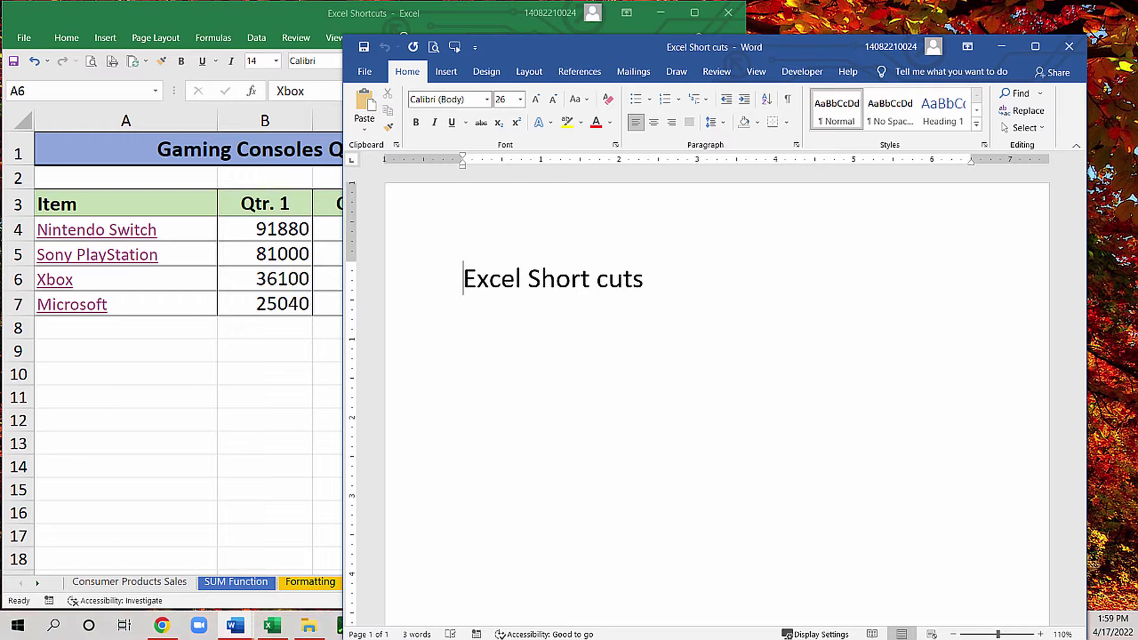
click(1069, 48)
click(695, 13)
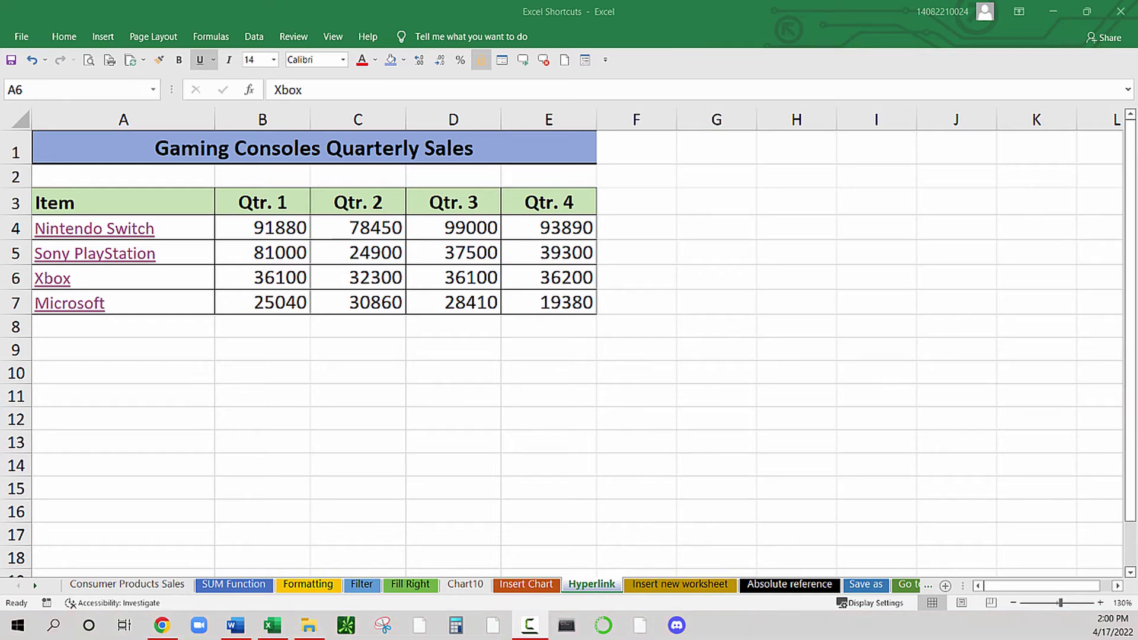
- Go to the Insert new worksheet sheet and insert a new blank worksheet in front of it
click(671, 585)
click(664, 478)
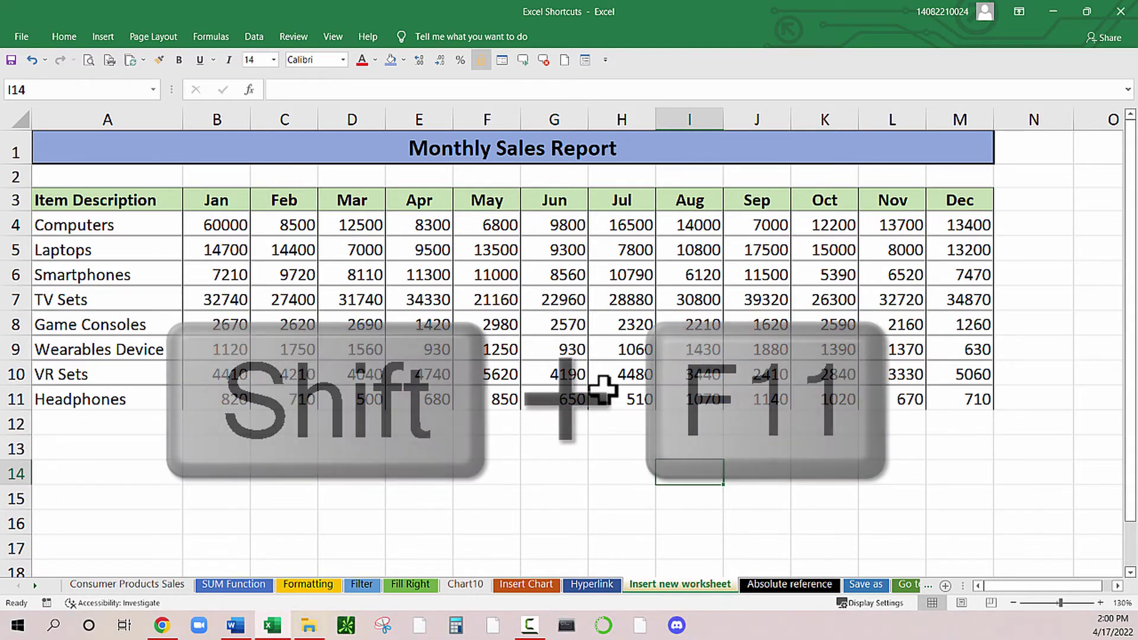
click(612, 402)
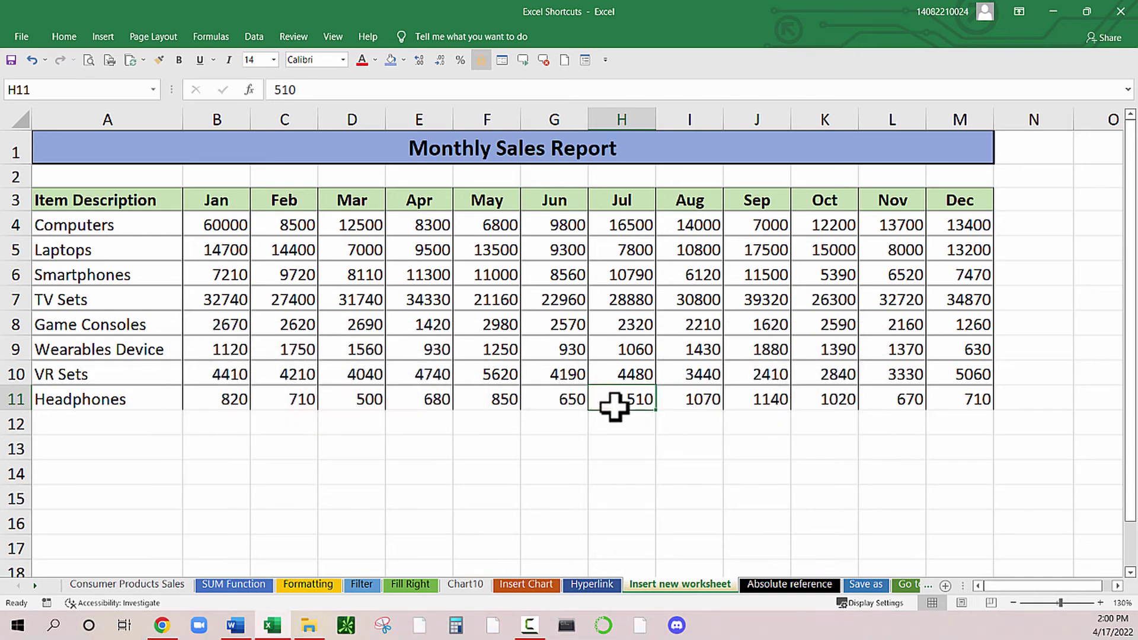
key(shift+F11)
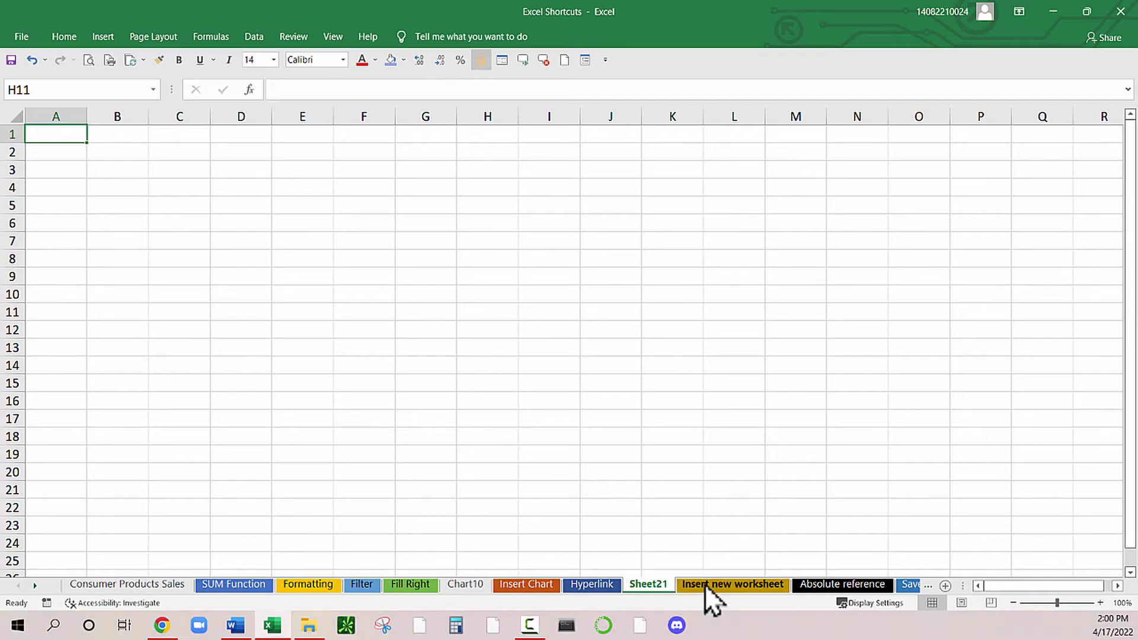
- Delete the newly inserted blank worksheet and select cell F9 on the Insert new worksheet sheet
right_click(646, 586)
click(713, 430)
click(492, 351)
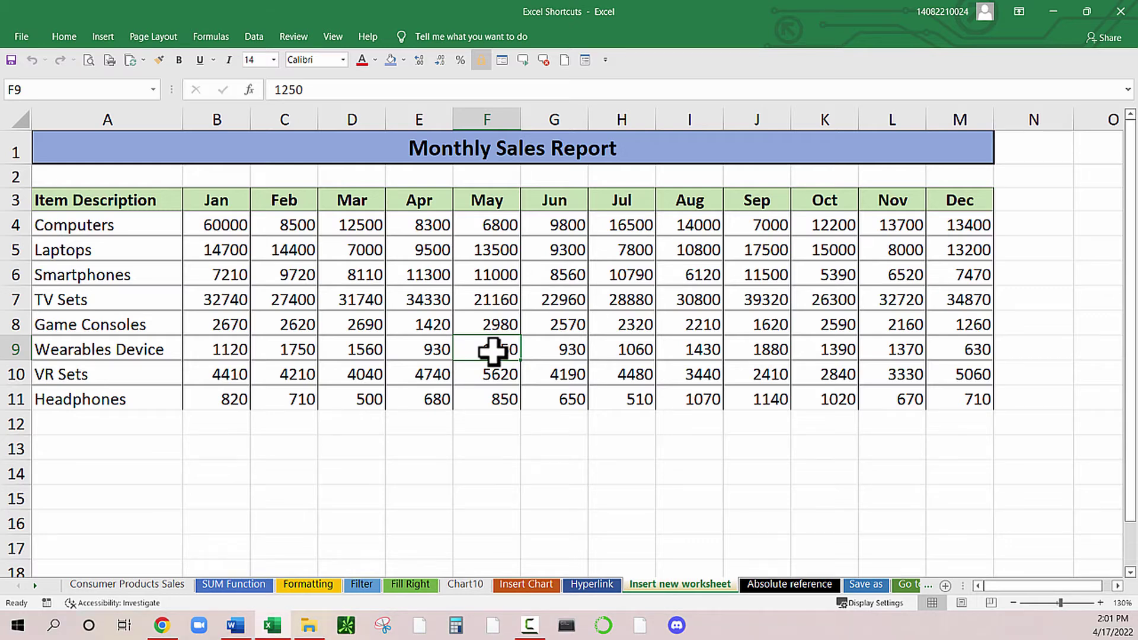
- Open the Save As dialog for the workbook, look through the available save locations, and close it without saving
key(F12)
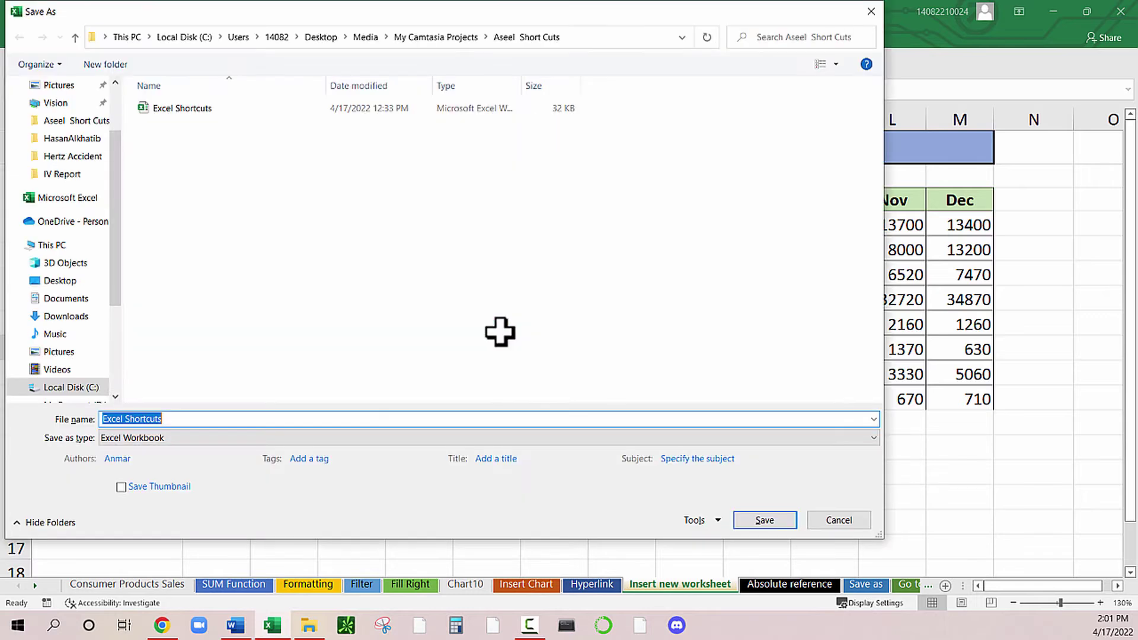
drag(221, 18, 230, 66)
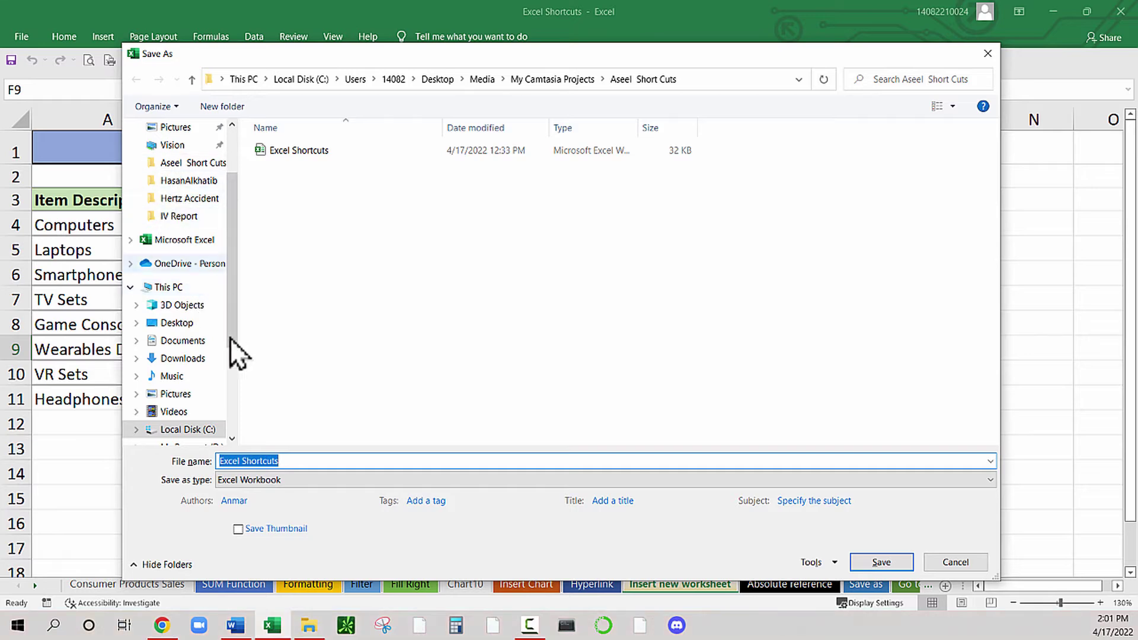
drag(232, 291, 239, 324)
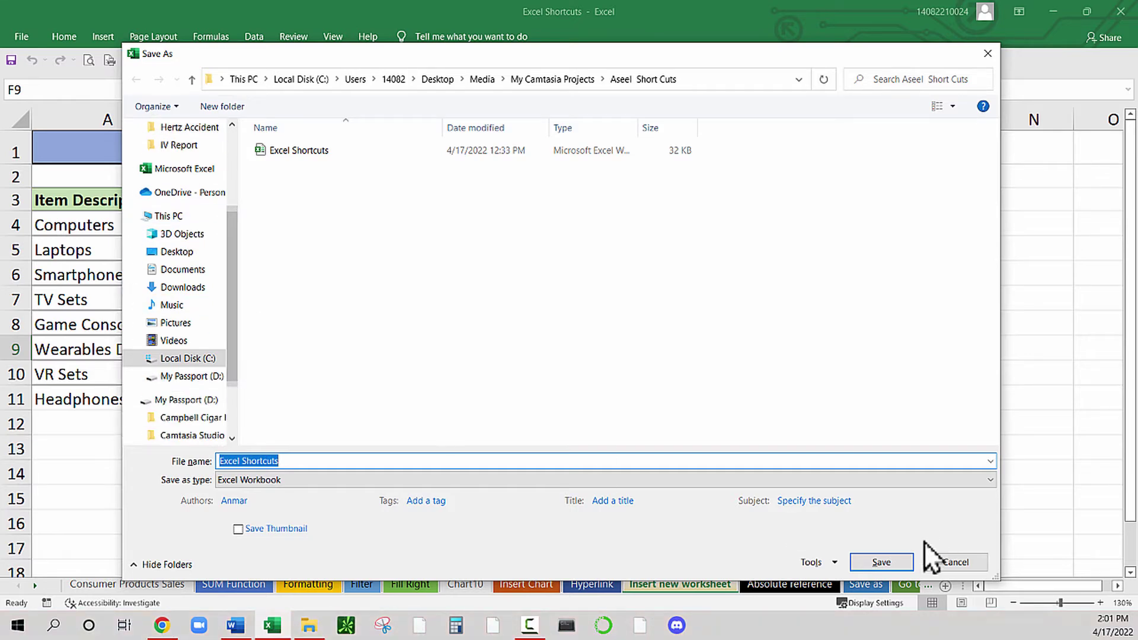
click(956, 563)
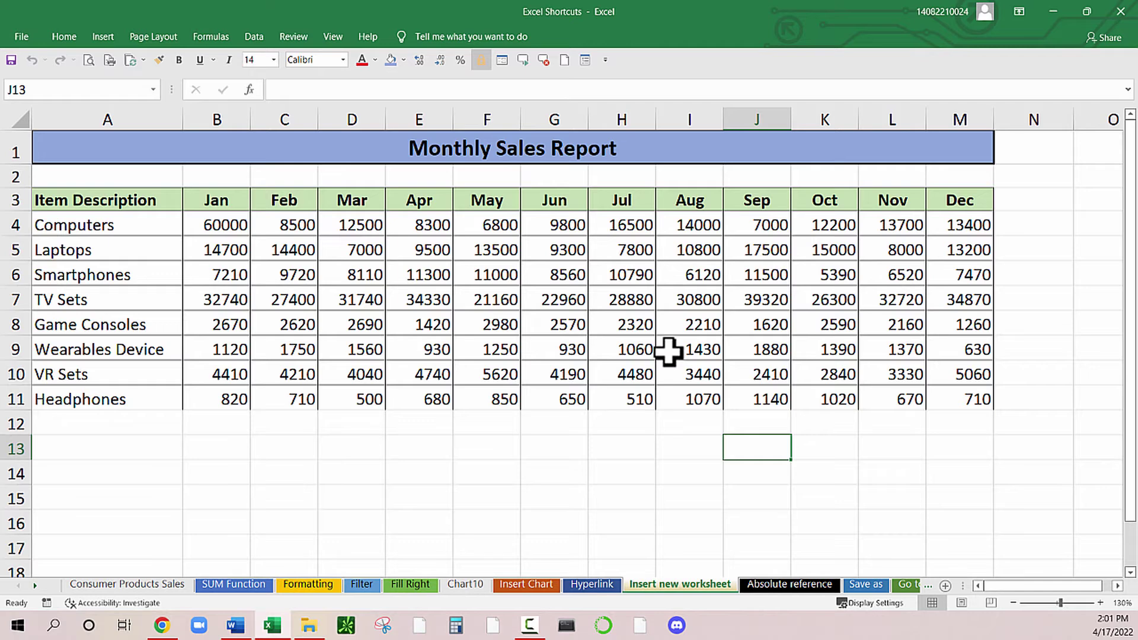
- On the Absolute reference sheet, total each console's four quarters in F4:F7 with AutoSum and check the formula in F7
click(777, 586)
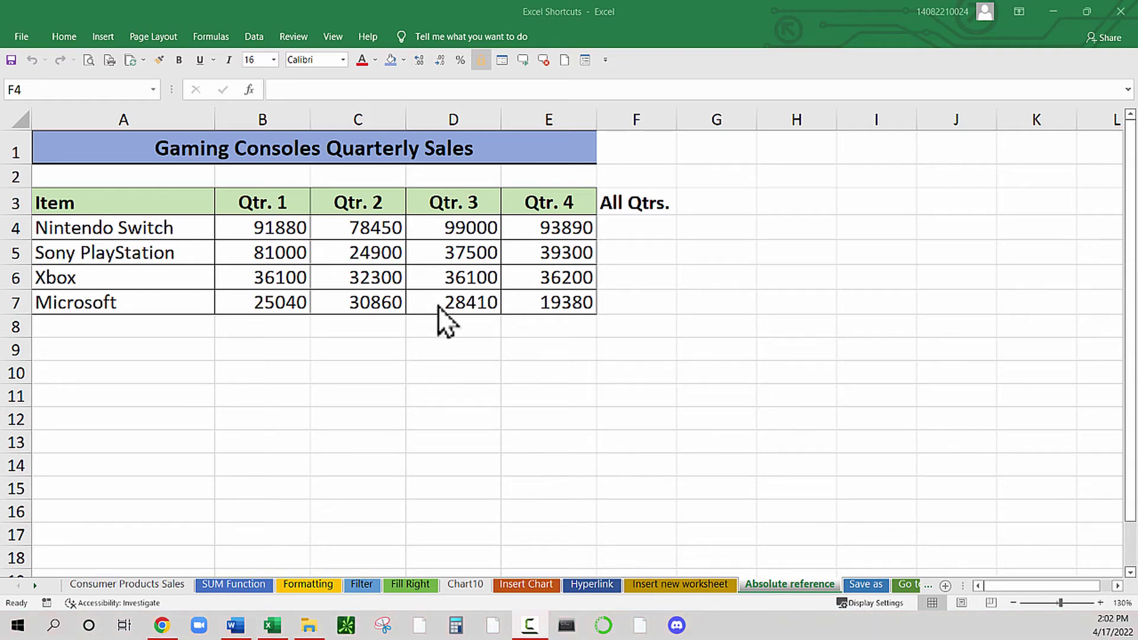
click(316, 287)
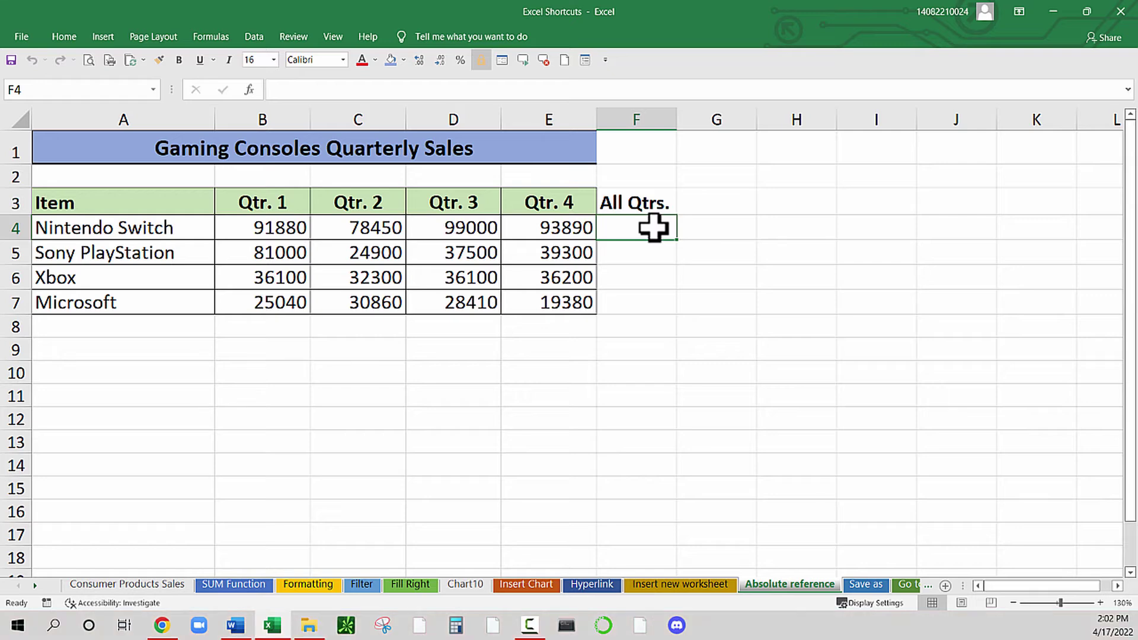
click(651, 234)
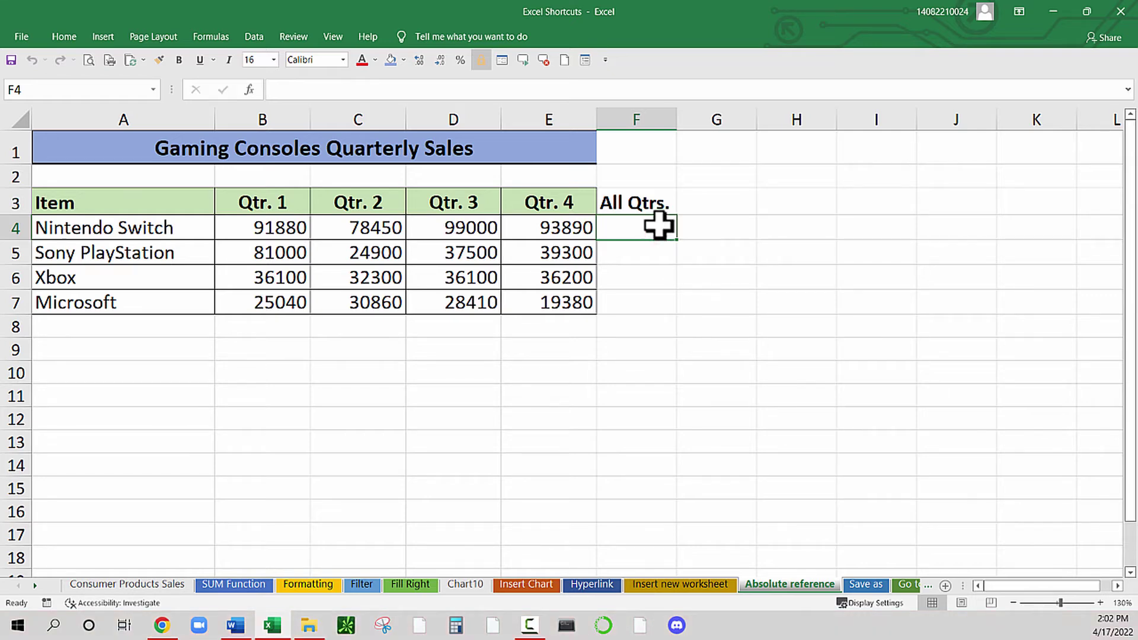
drag(661, 234, 655, 283)
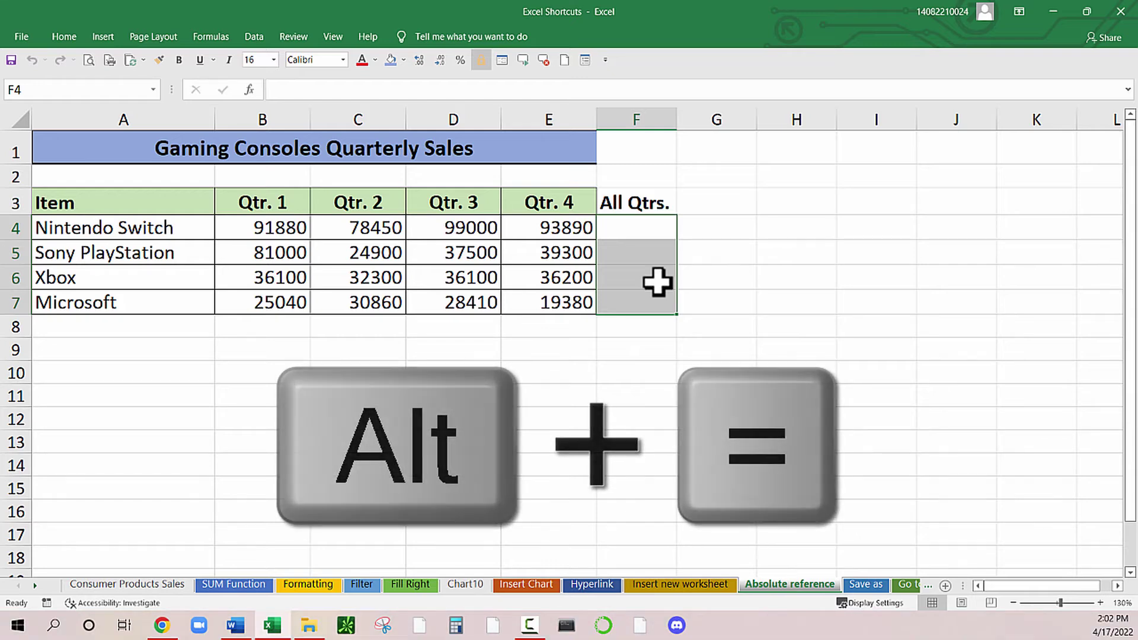
key(alt+equal)
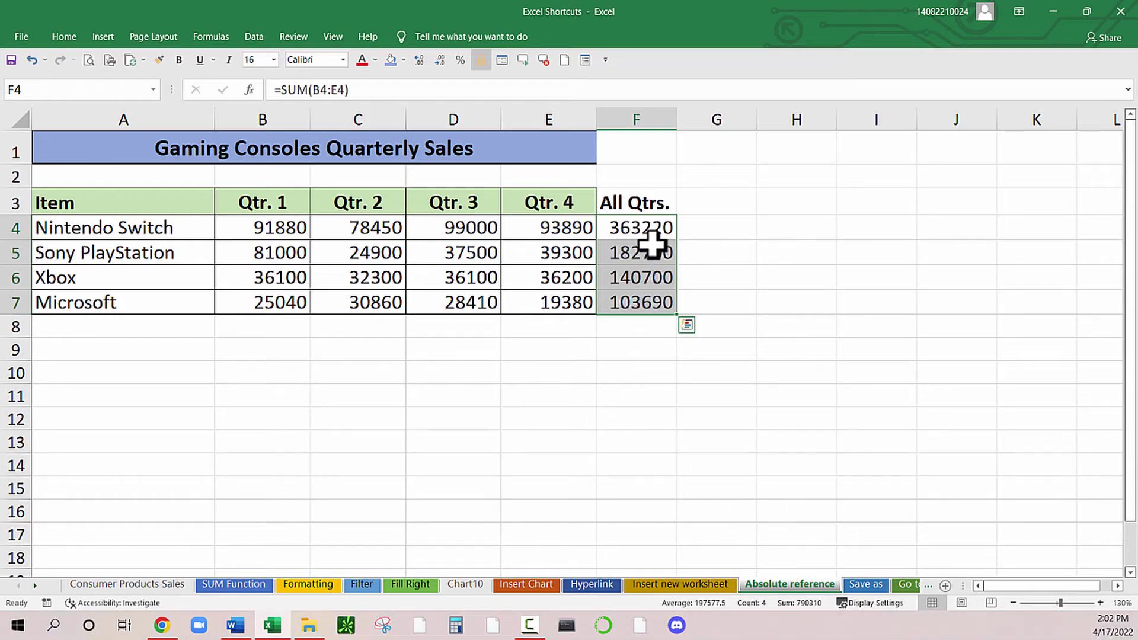
click(654, 296)
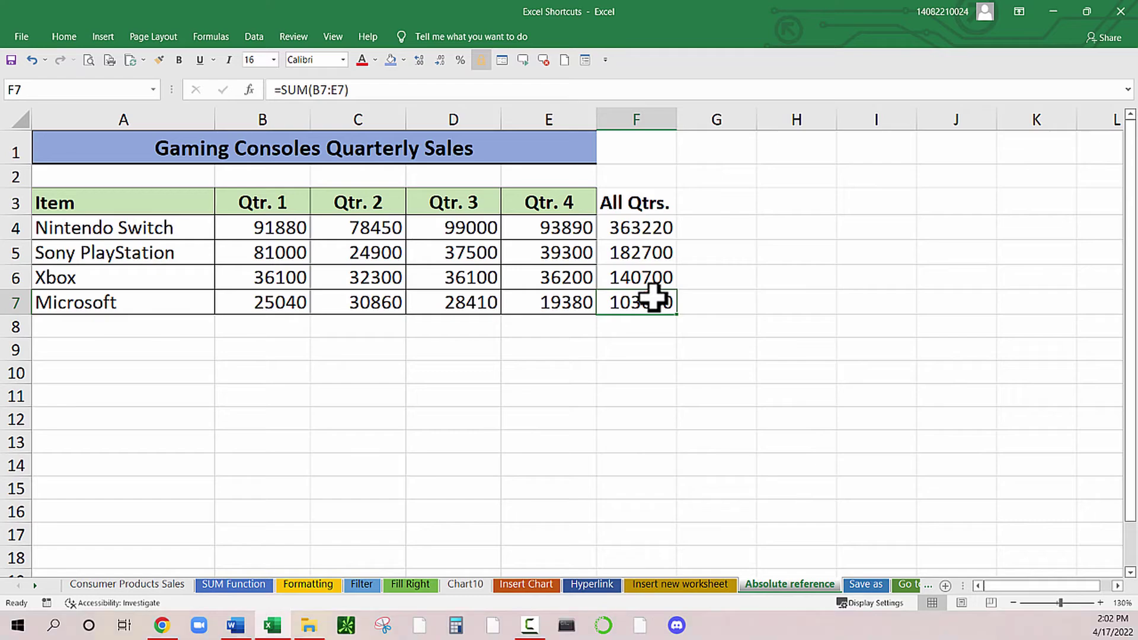
key(F2)
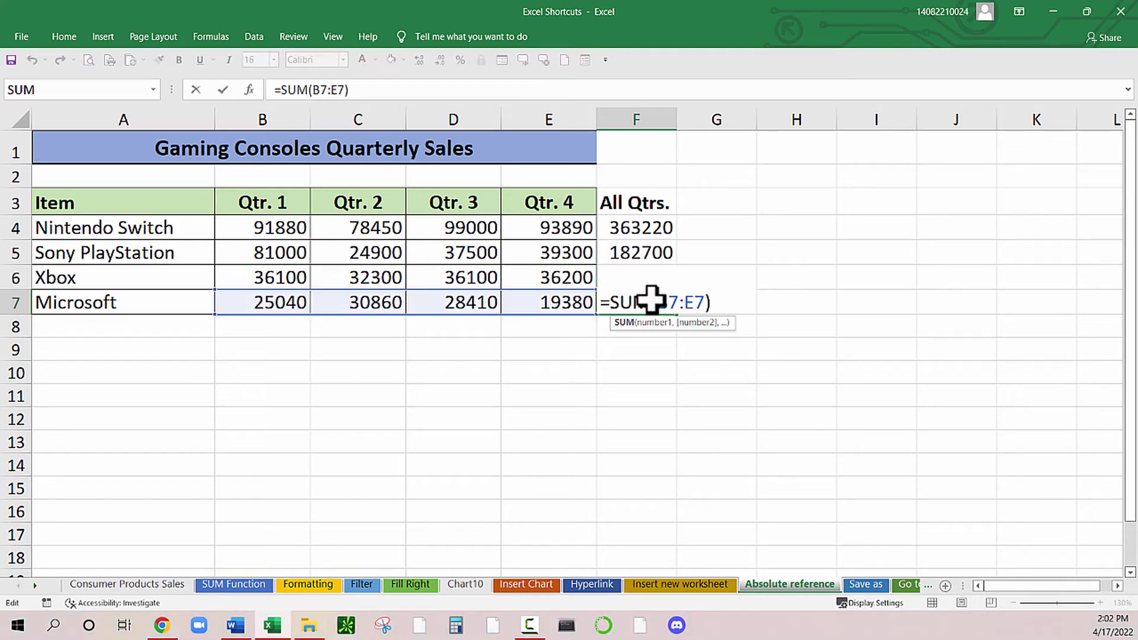
click(665, 225)
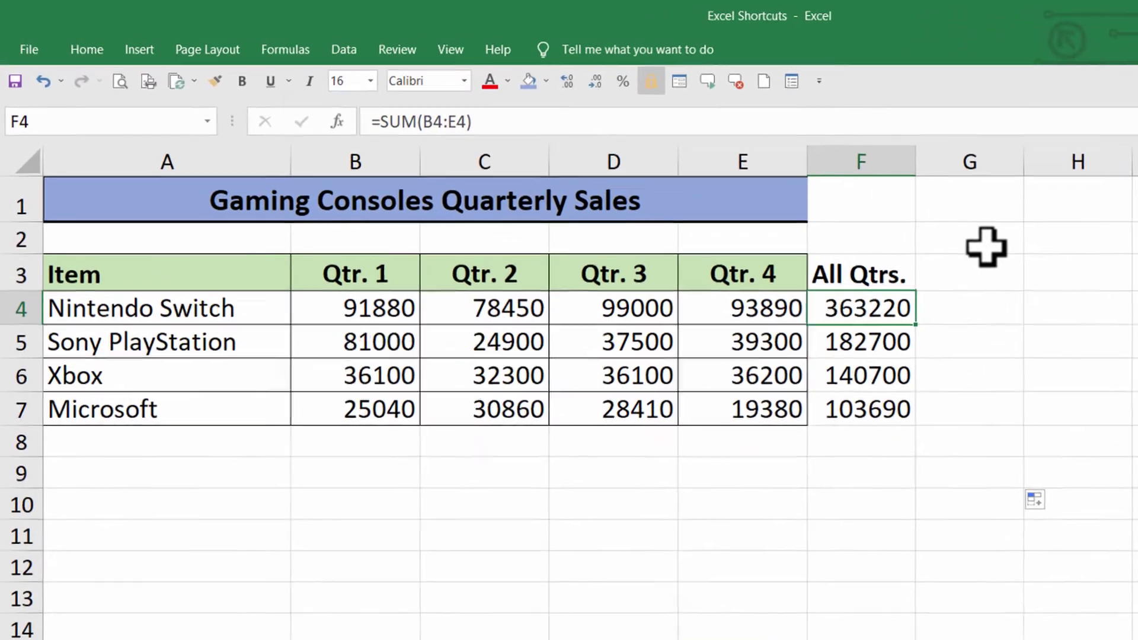
- Enter 10% in cell G1 above the quarterly sales table
click(814, 203)
click(998, 207)
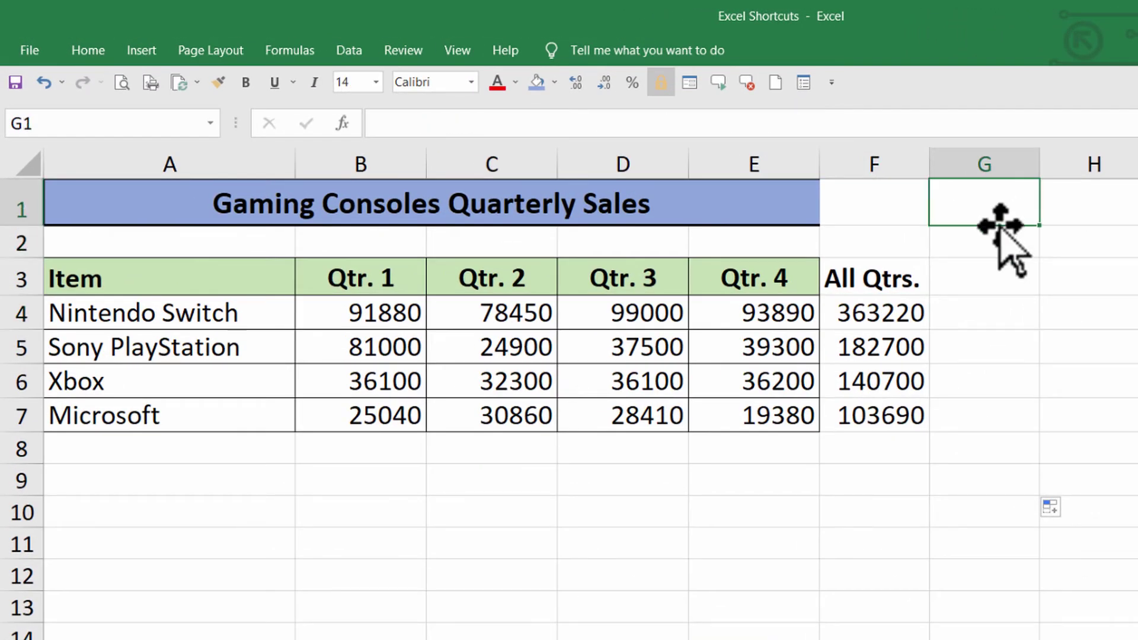
text(1)
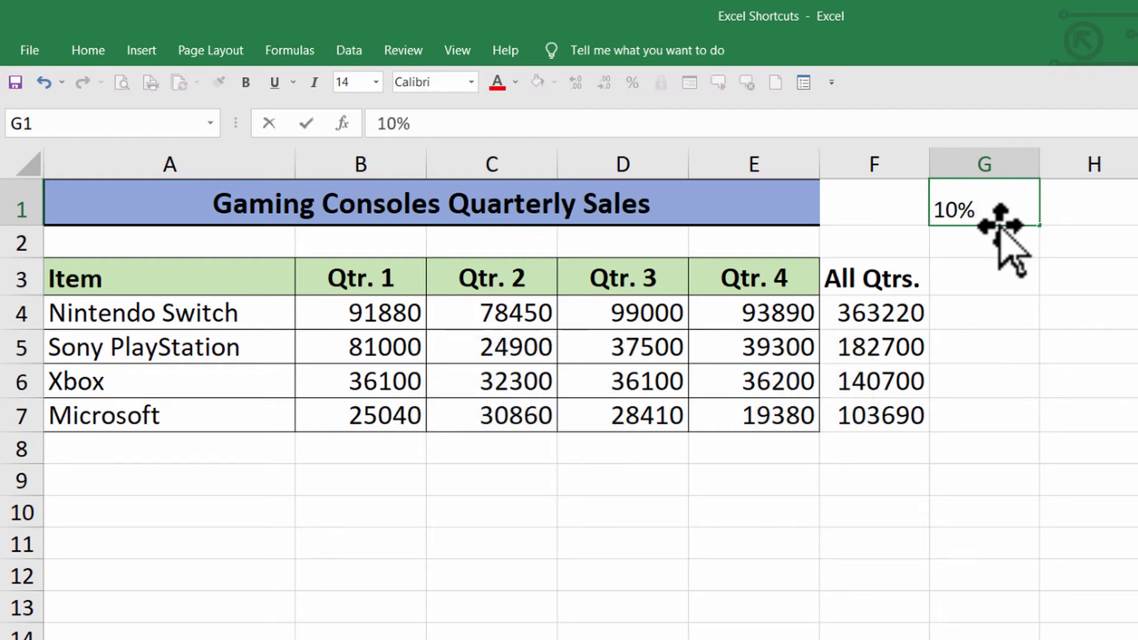
text(0%)
key(Return)
click(992, 211)
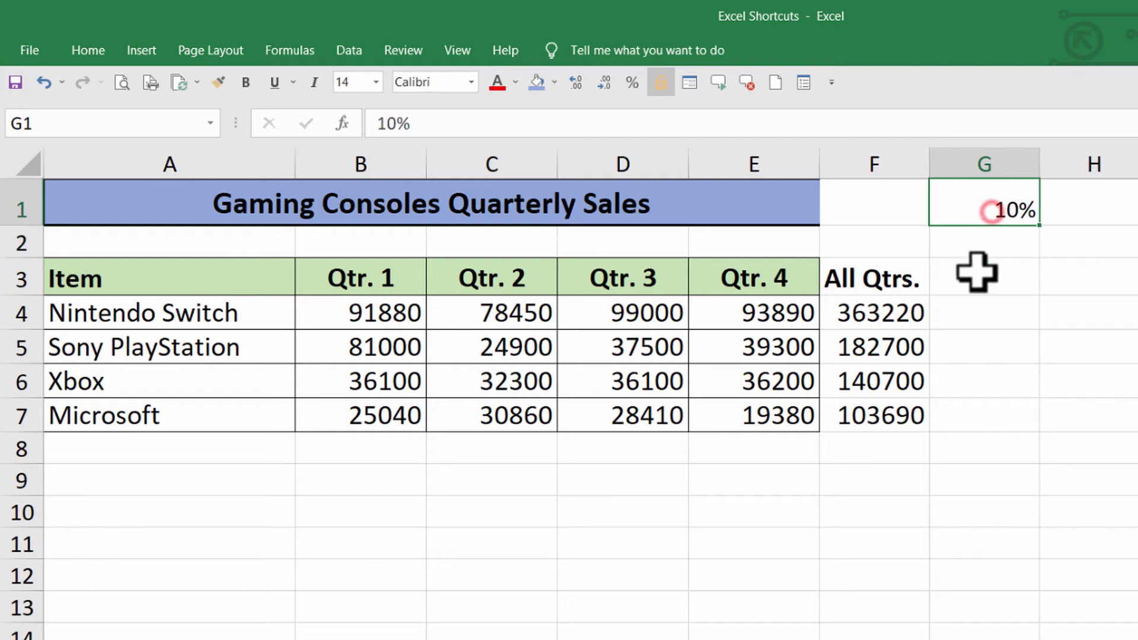
- Enter the formula =F4*$G$1 in G4, making the reference to the percentage cell absolute
click(993, 318)
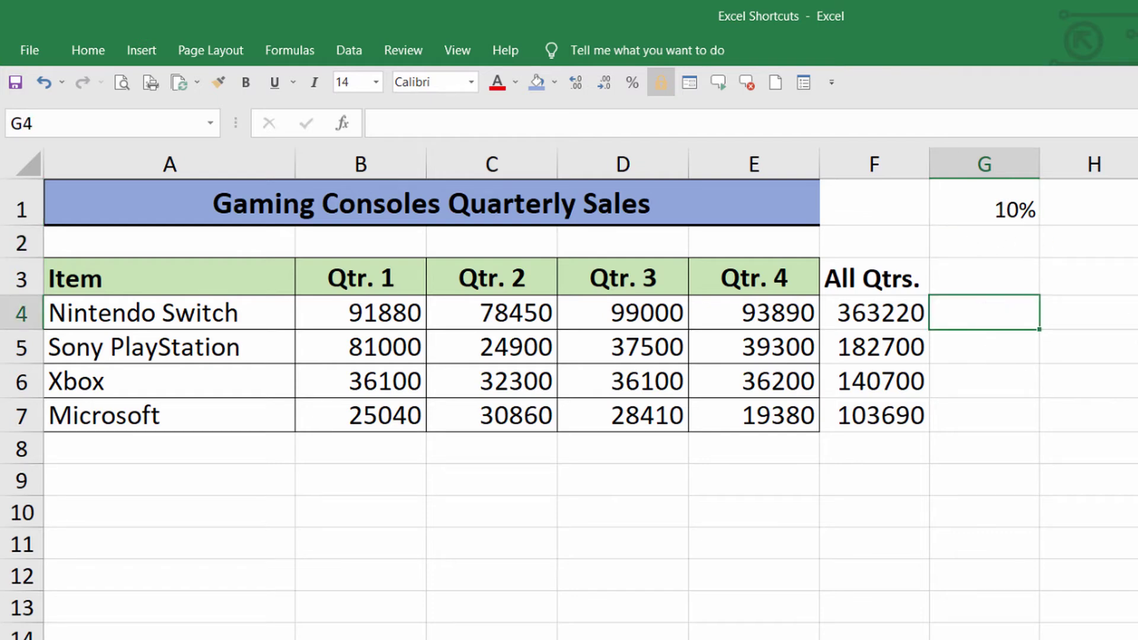
text(=)
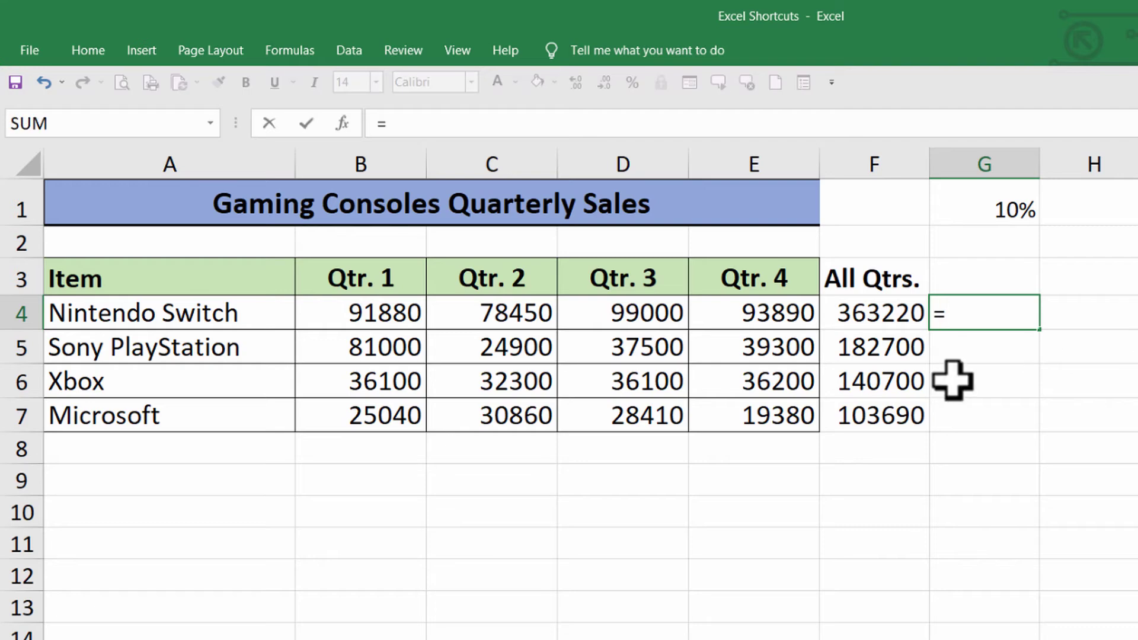
click(891, 307)
text(*)
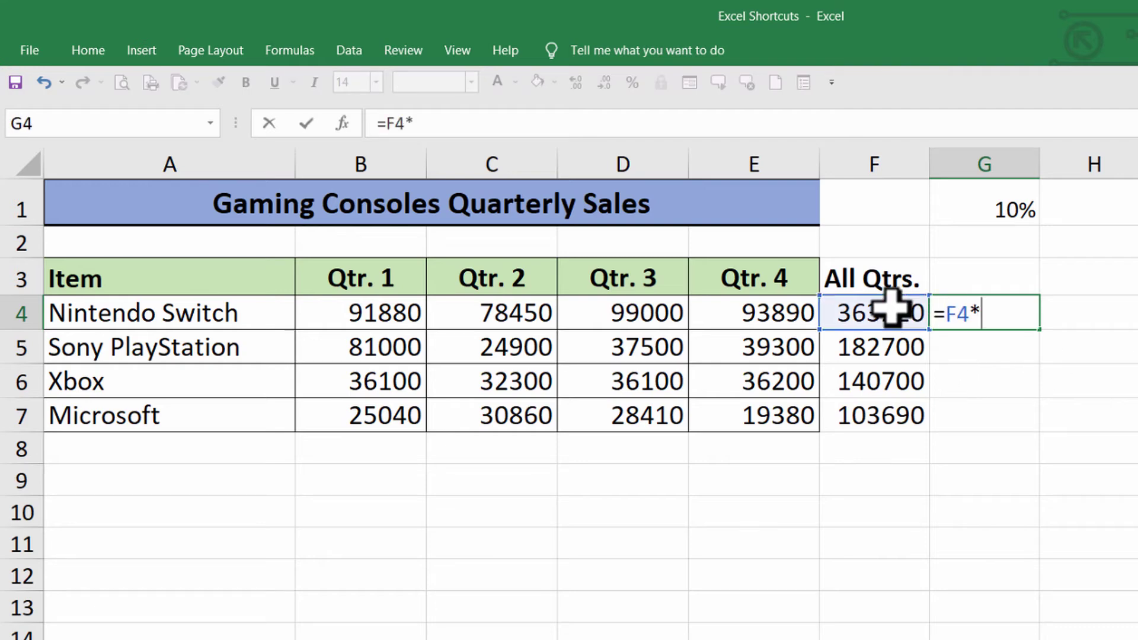
click(971, 196)
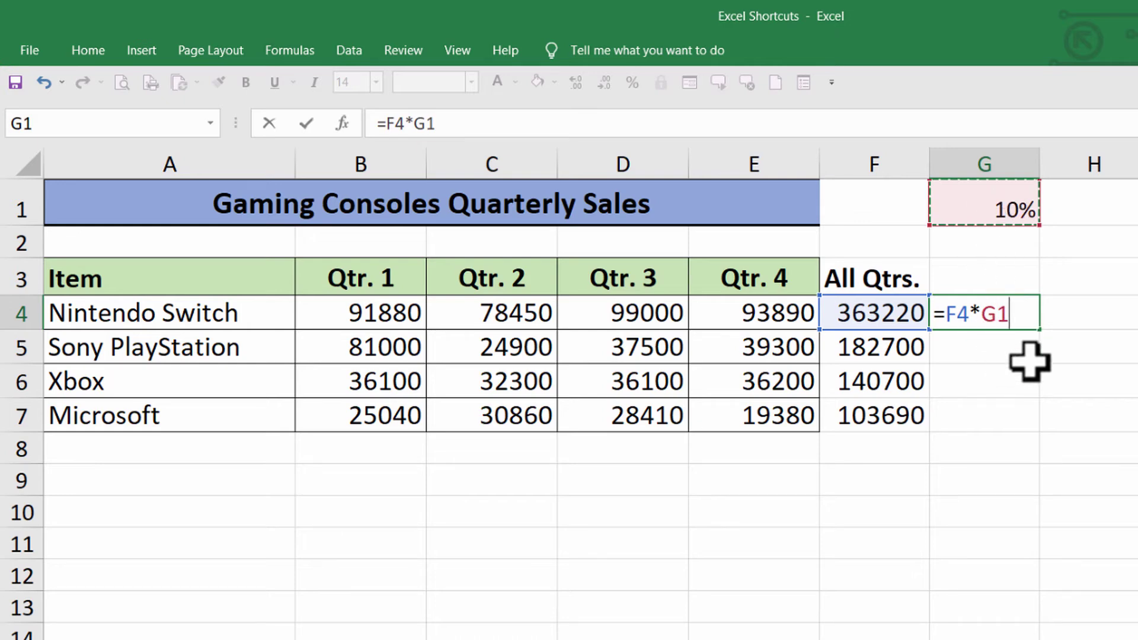
key(F4)
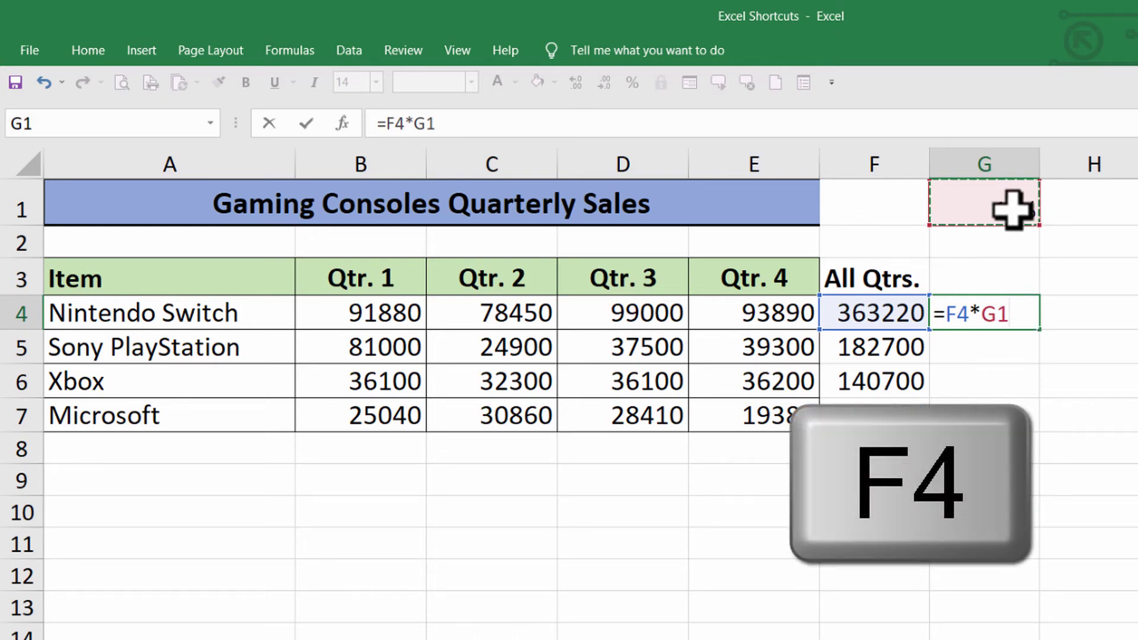
key(F4)
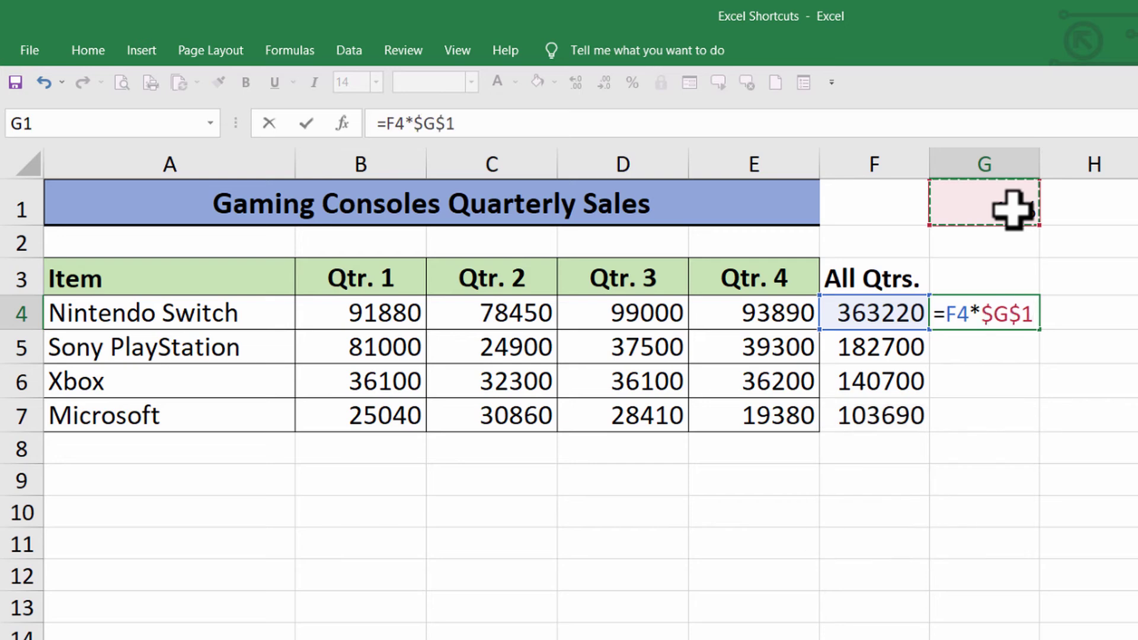
key(Return)
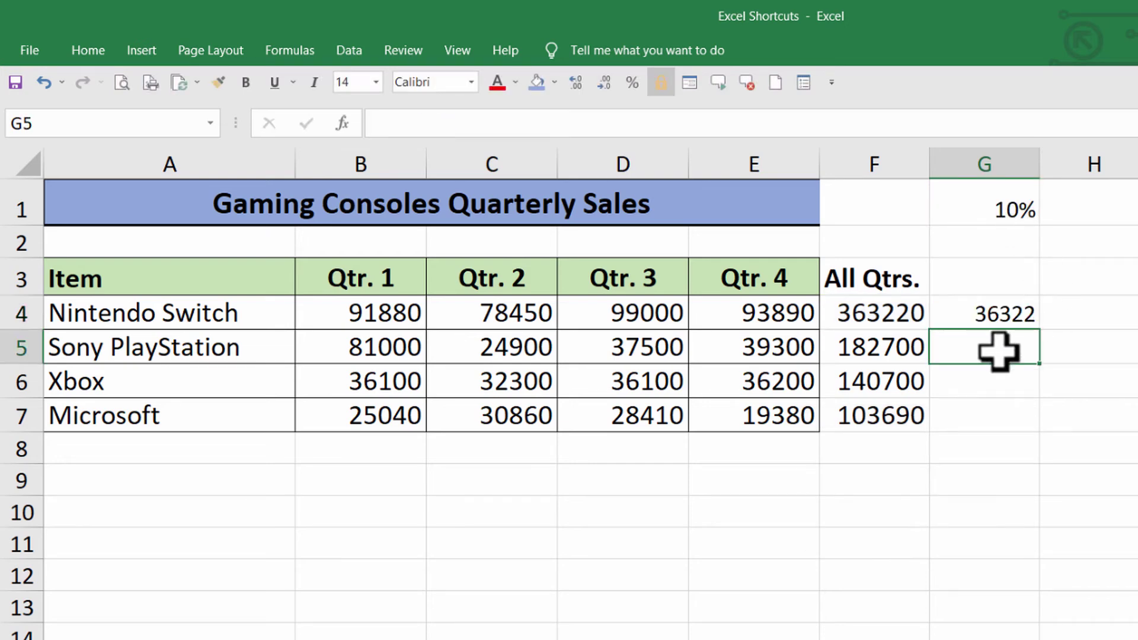
- Fill the G4 percentage formula down through G7 and check the copied formula in G7
click(990, 319)
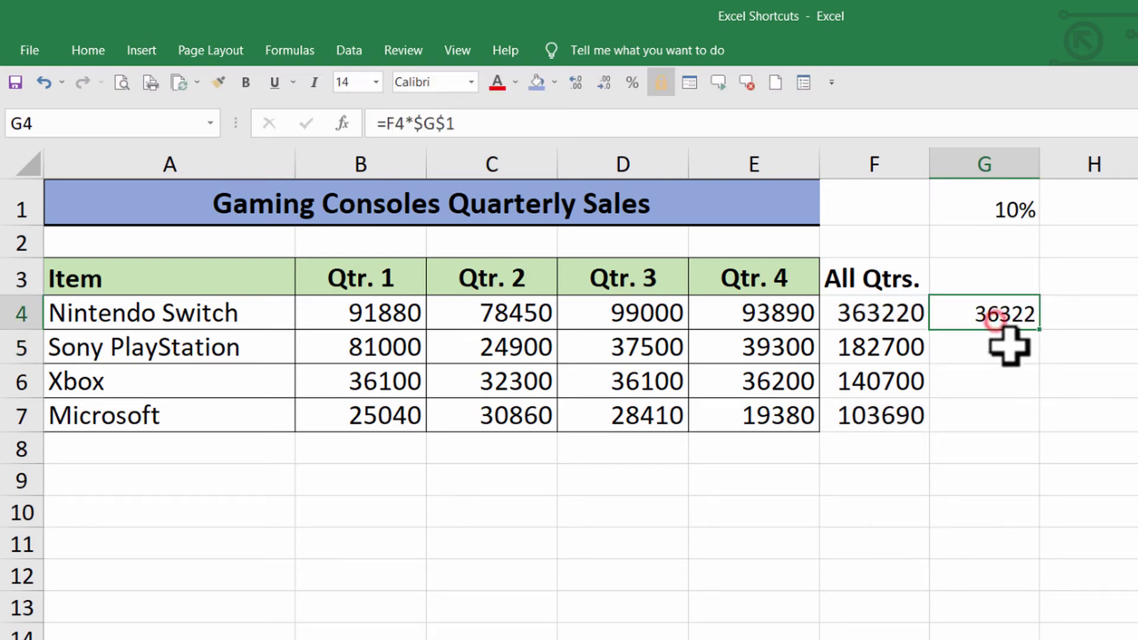
click(872, 310)
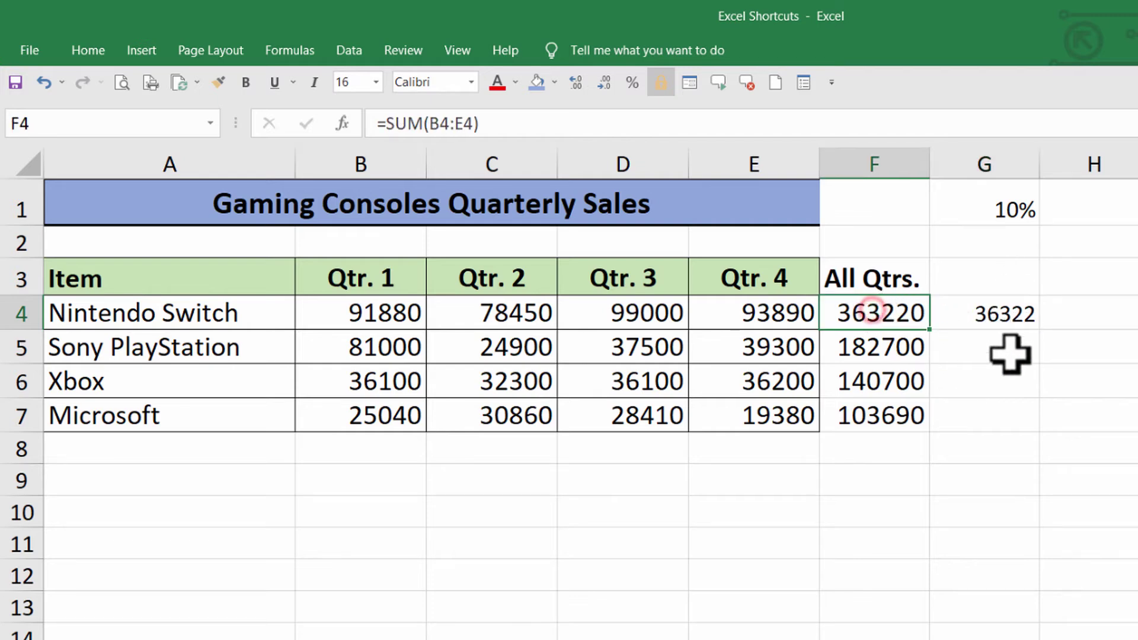
click(1016, 315)
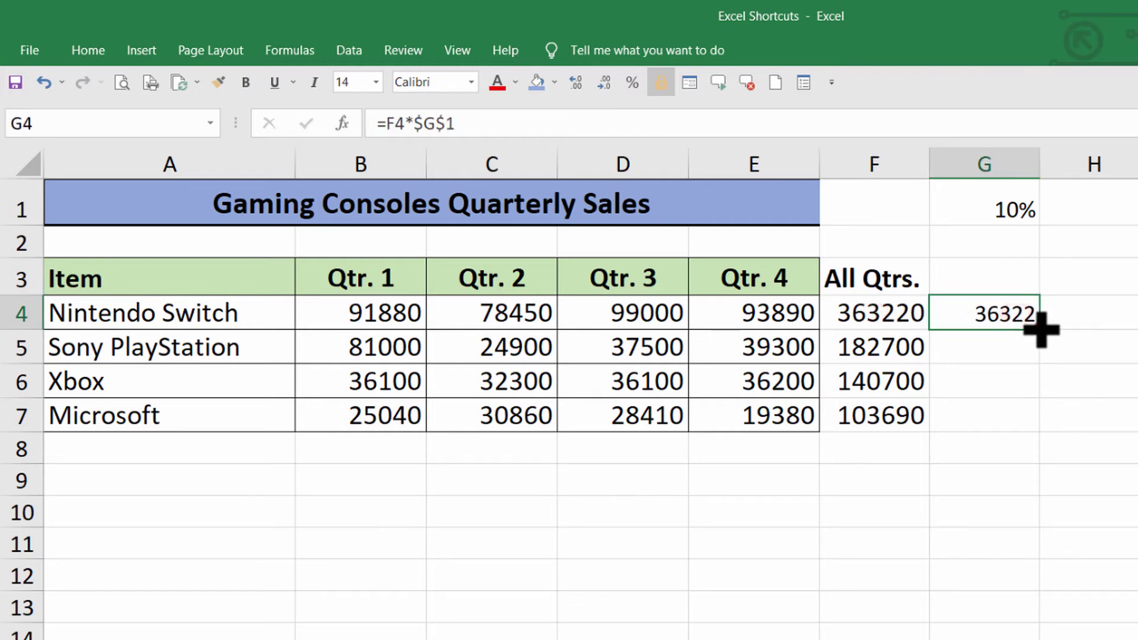
drag(1039, 328, 1035, 434)
click(1013, 419)
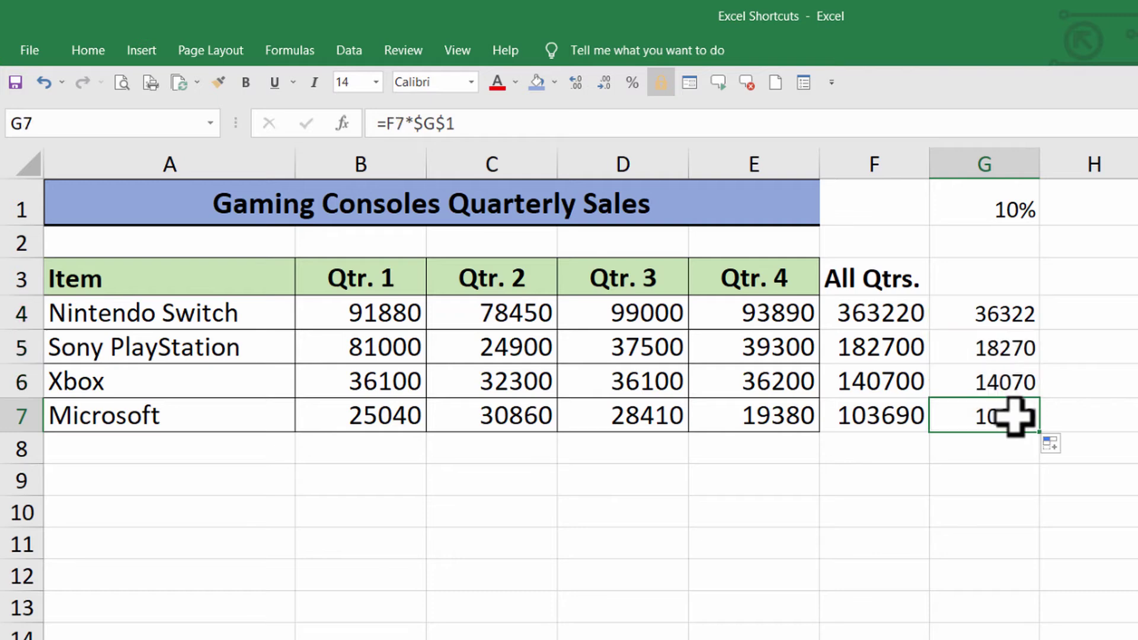
key(F2)
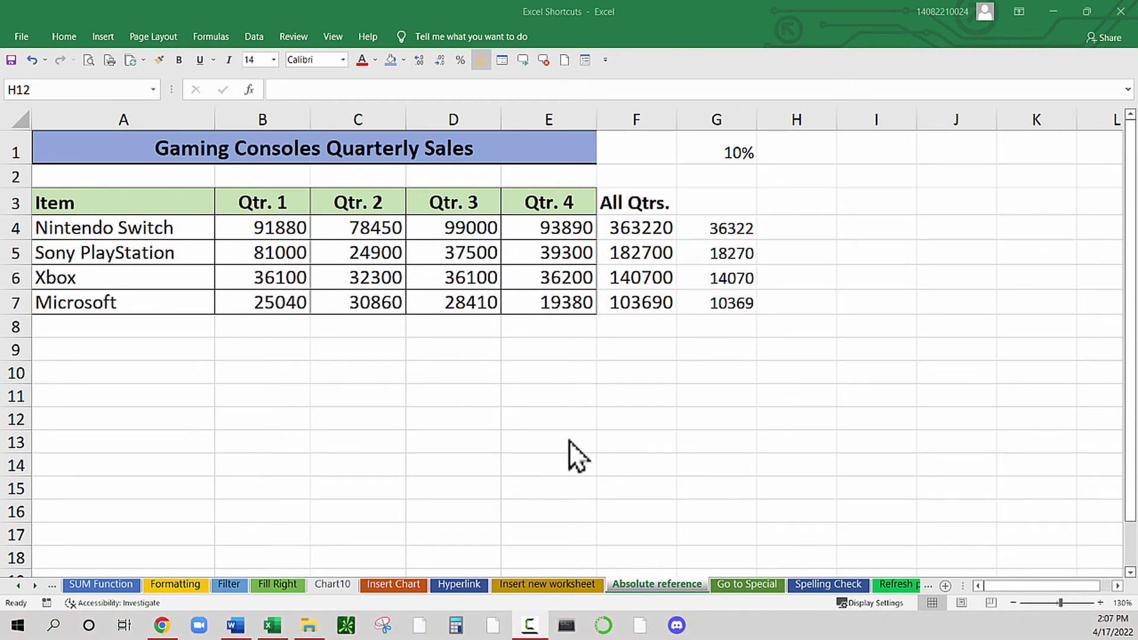
- On the Go to Special sheet, select the blank cells in B4:M11 with Go To Special and fill them all with 0
click(735, 584)
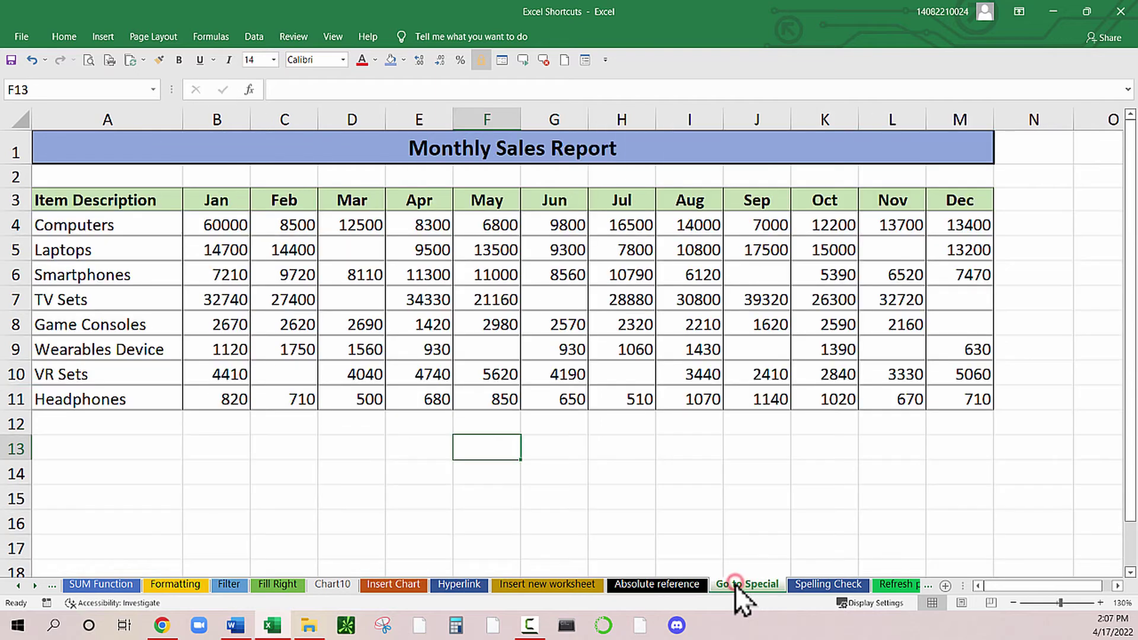
click(557, 390)
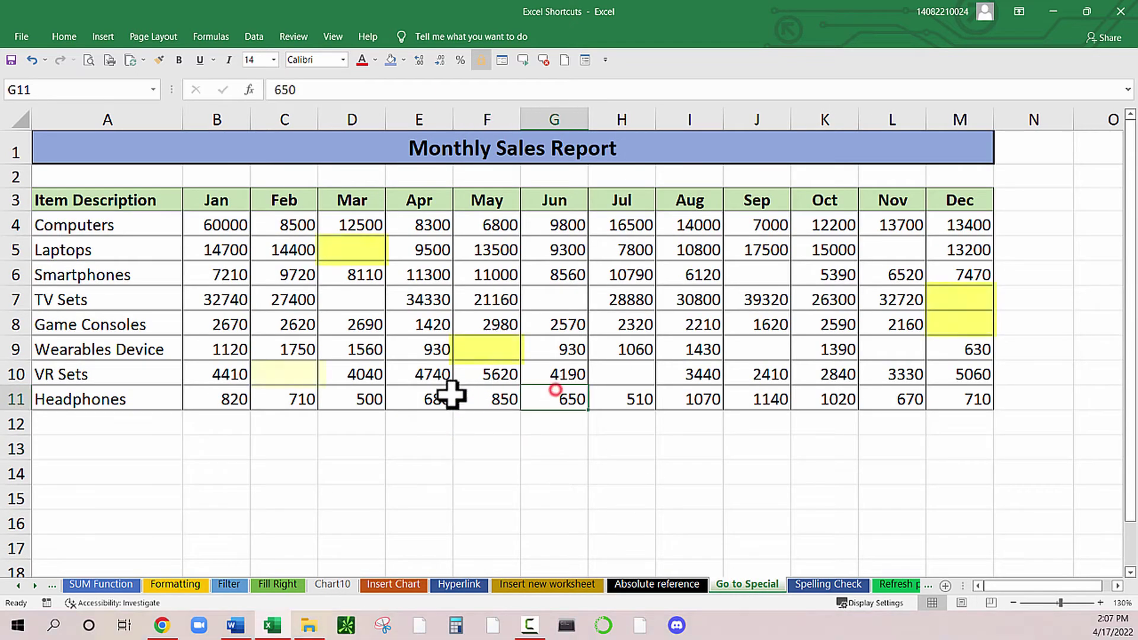
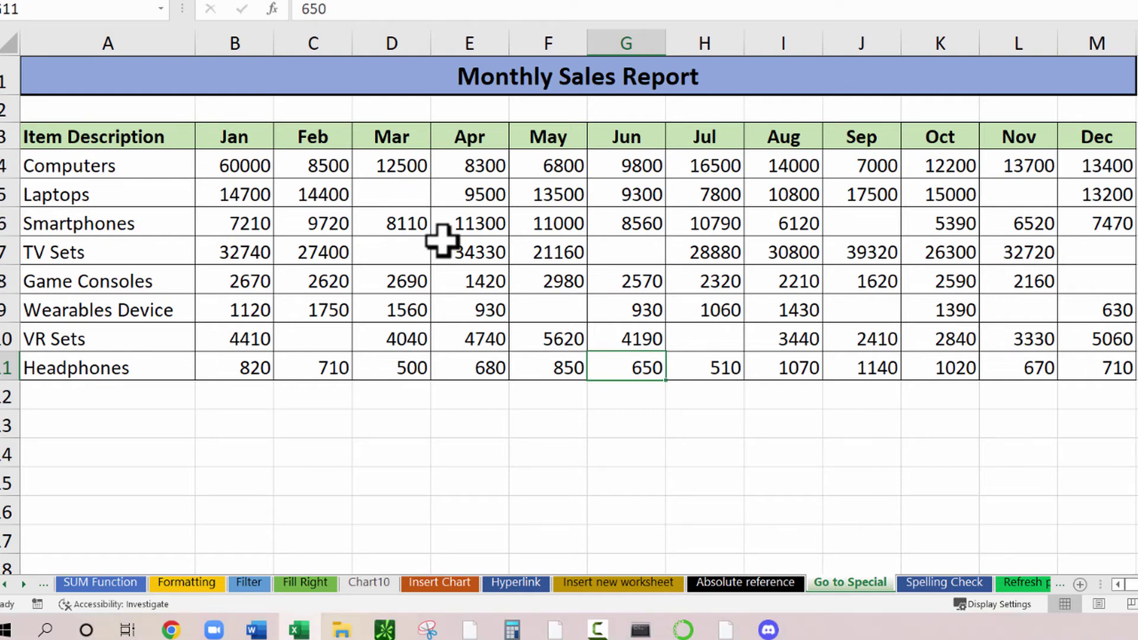
drag(245, 167, 1096, 368)
key(F5)
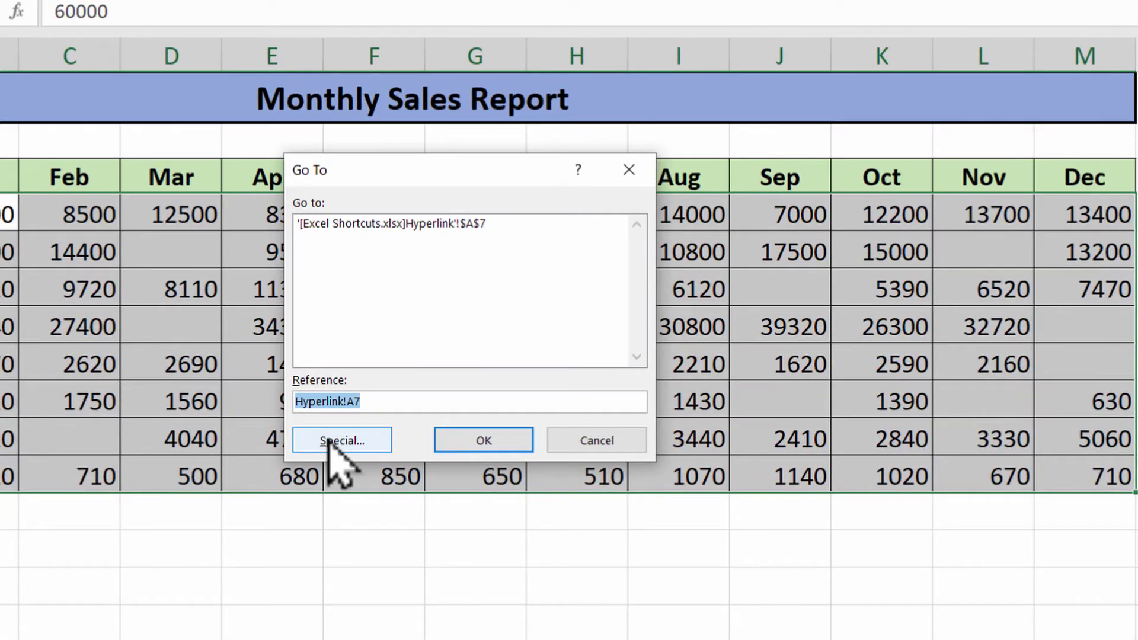
click(331, 444)
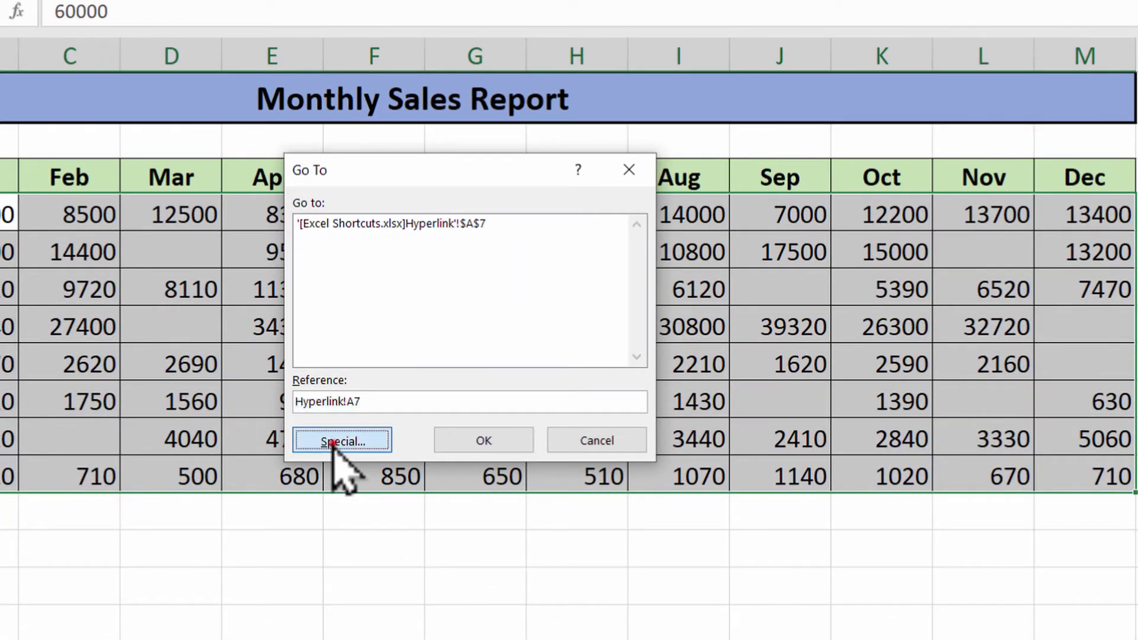
drag(438, 132, 453, 91)
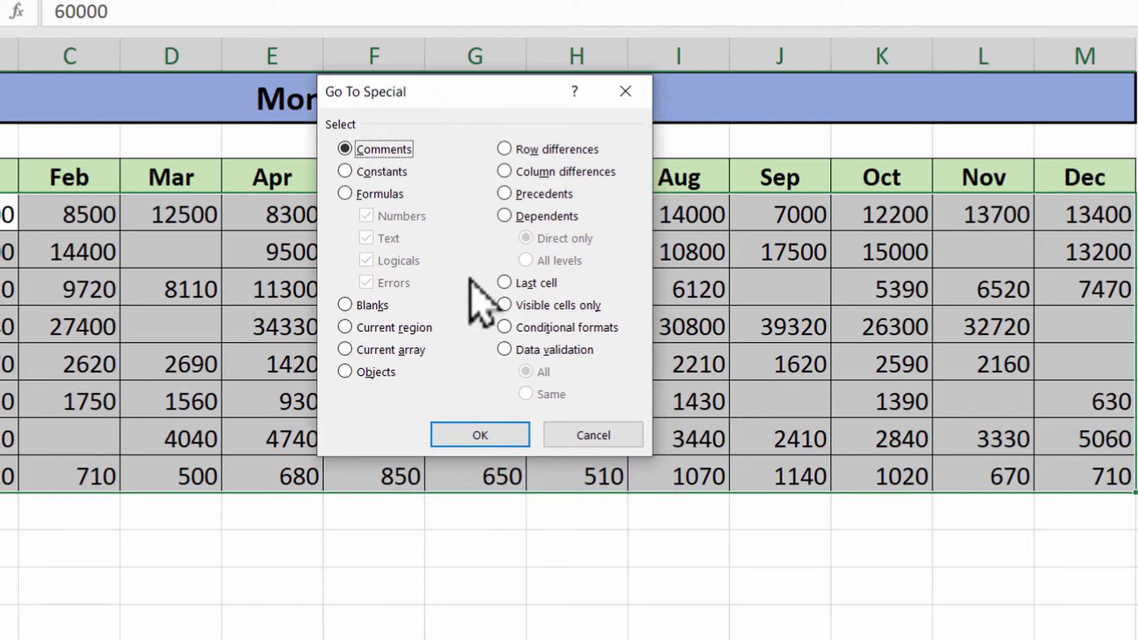
click(345, 305)
click(479, 433)
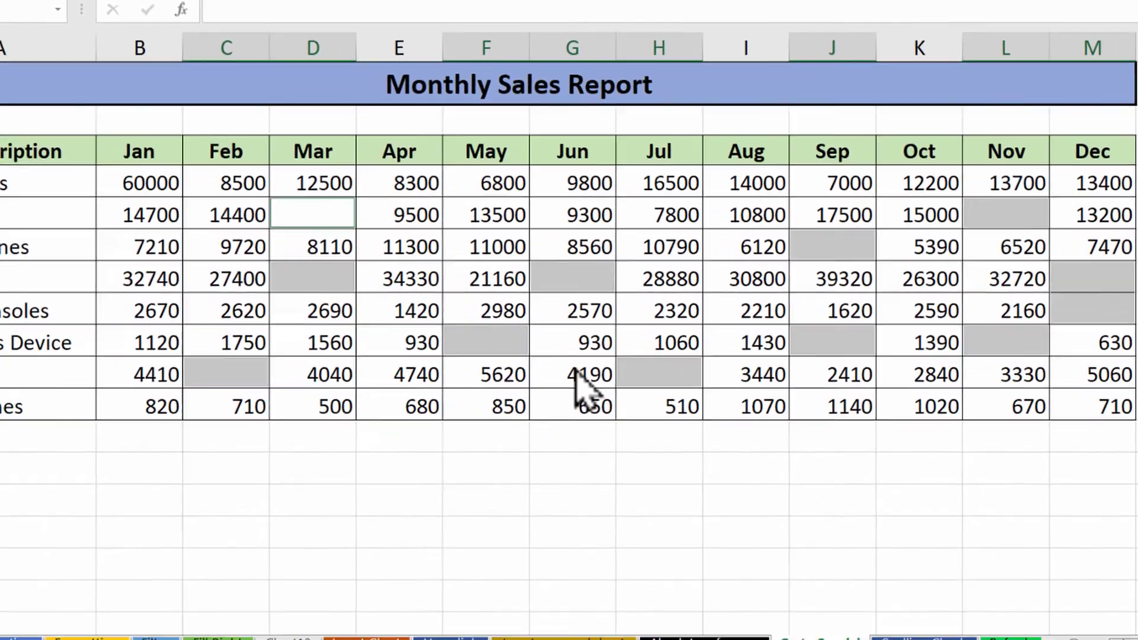
text(0)
key(ctrl+Return)
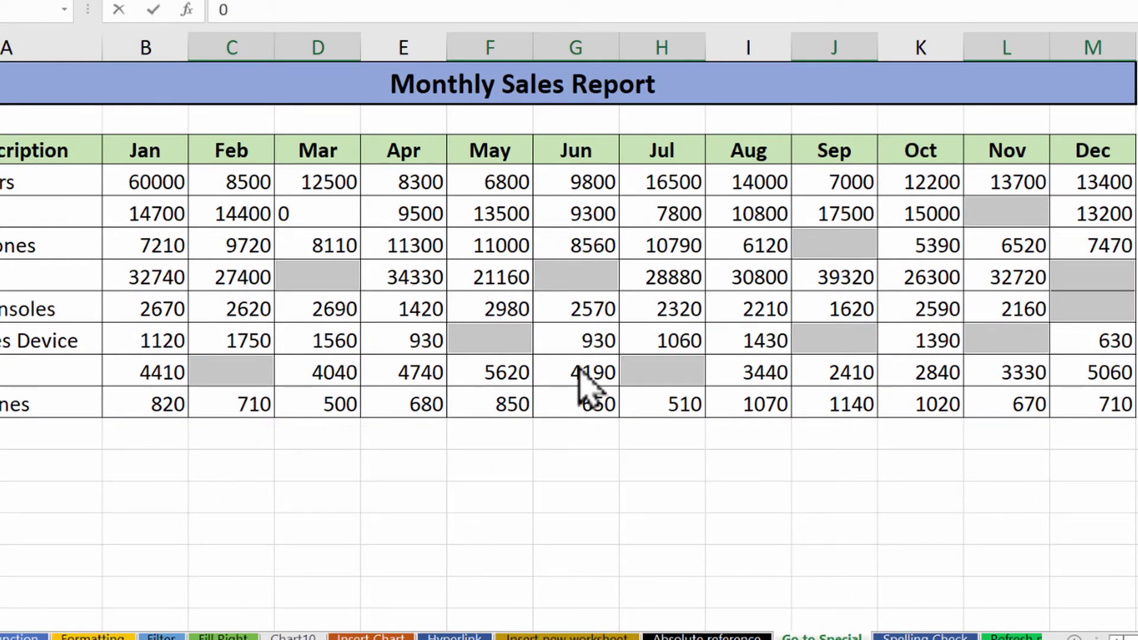
- Undo the zero fill of the blank cells in the monthly sales table
click(662, 307)
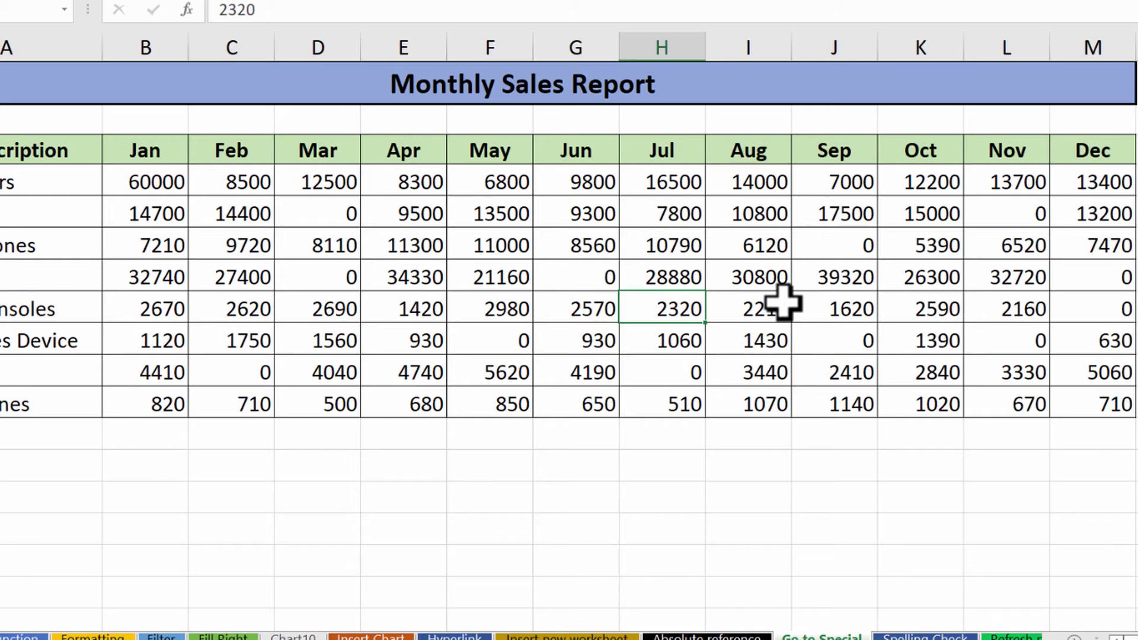
key(ctrl+z)
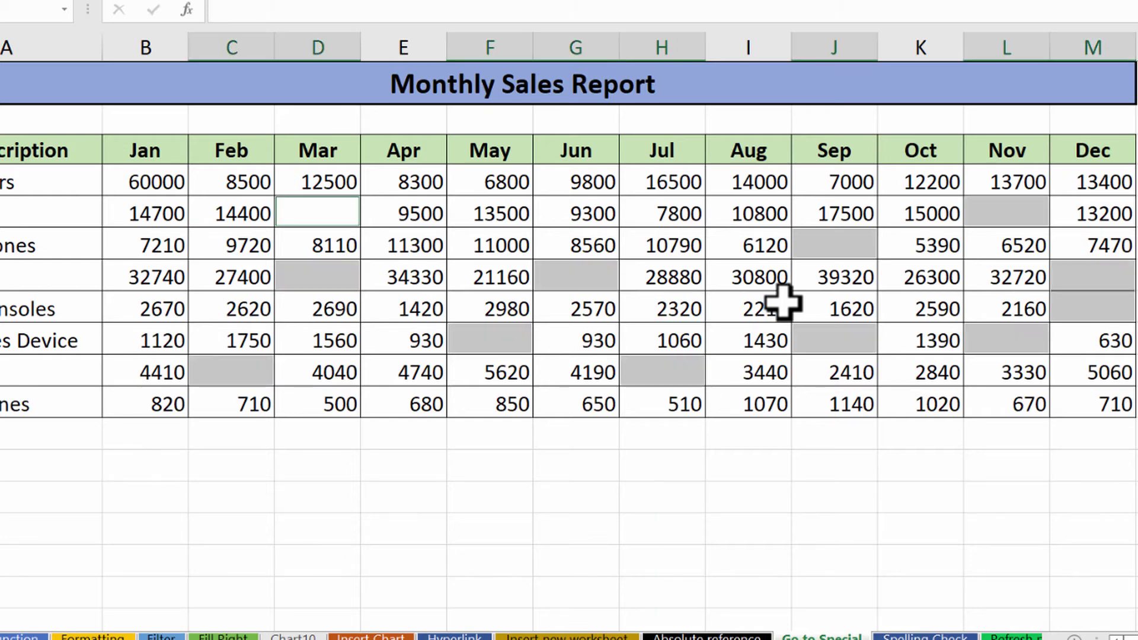
click(635, 308)
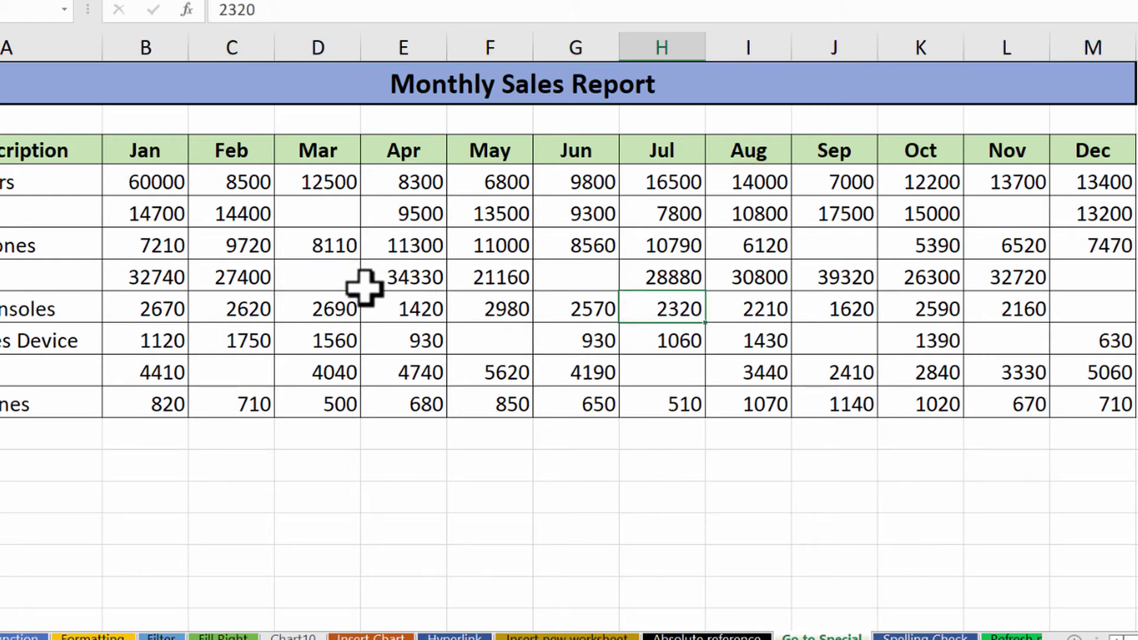
- Reselect the blanks in B4:M11 using Go To Special and enter 0 in all of them at once
drag(152, 181, 1095, 415)
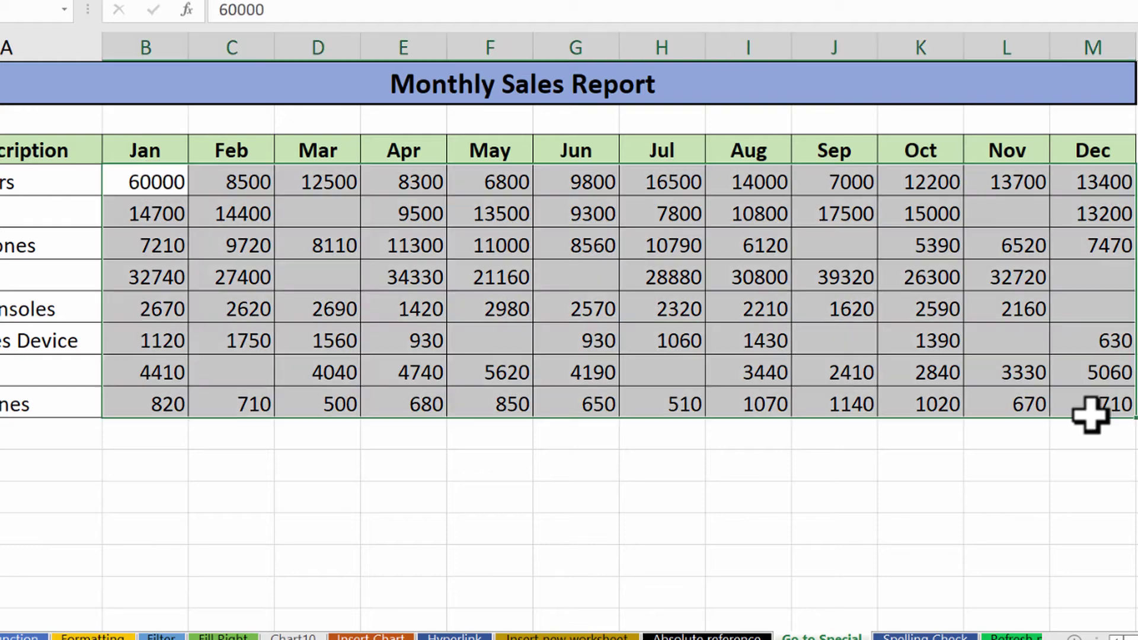
key(ctrl+g)
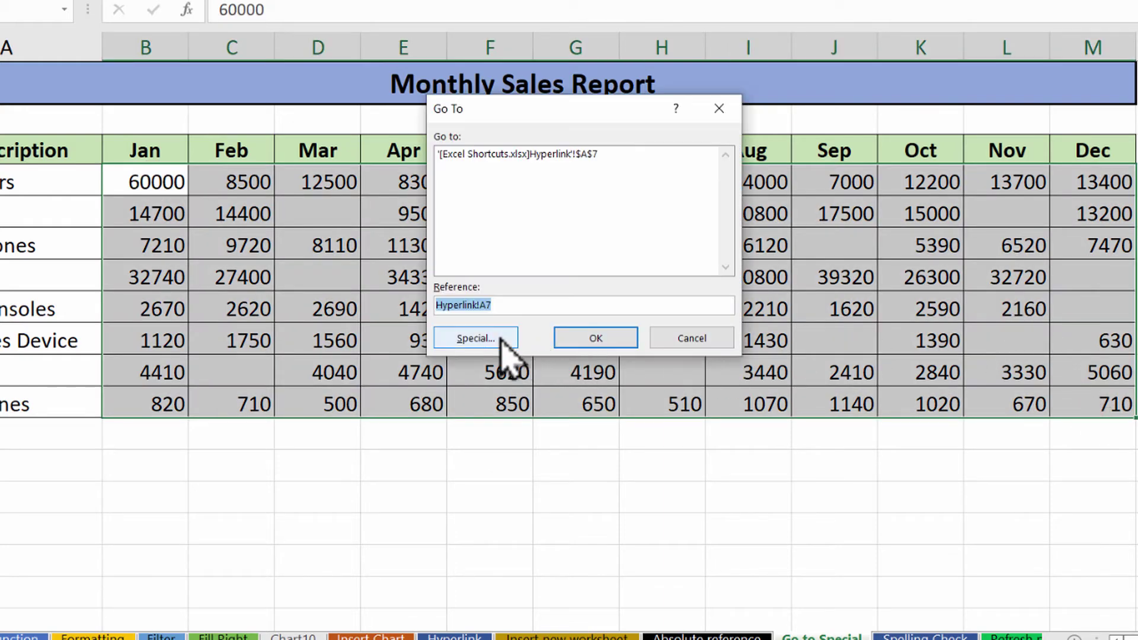
click(498, 338)
click(466, 259)
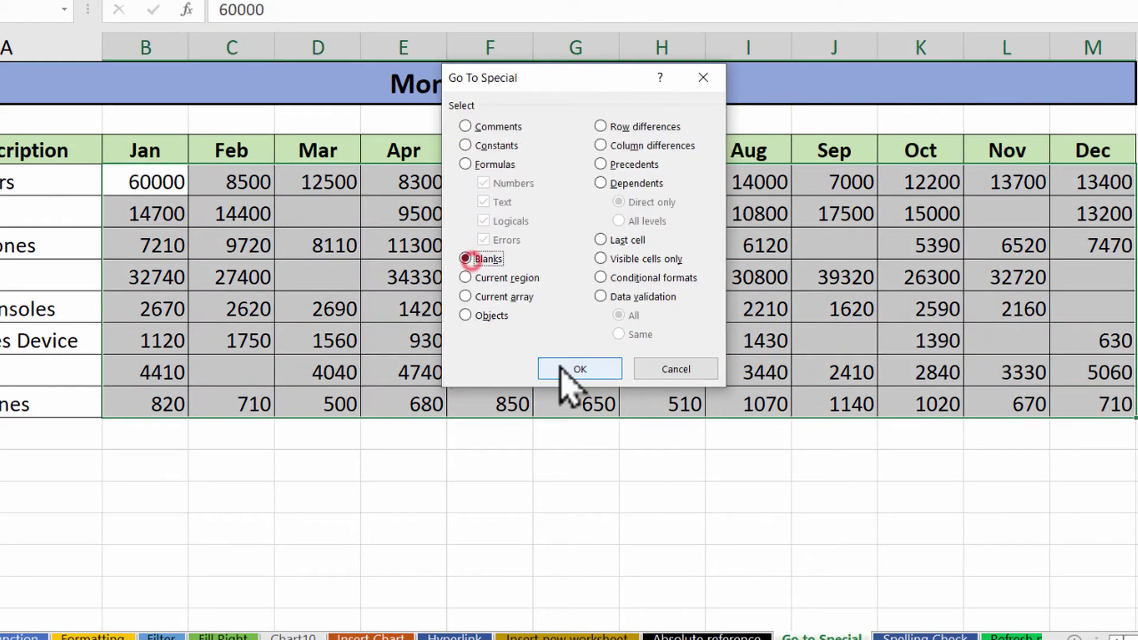
click(563, 366)
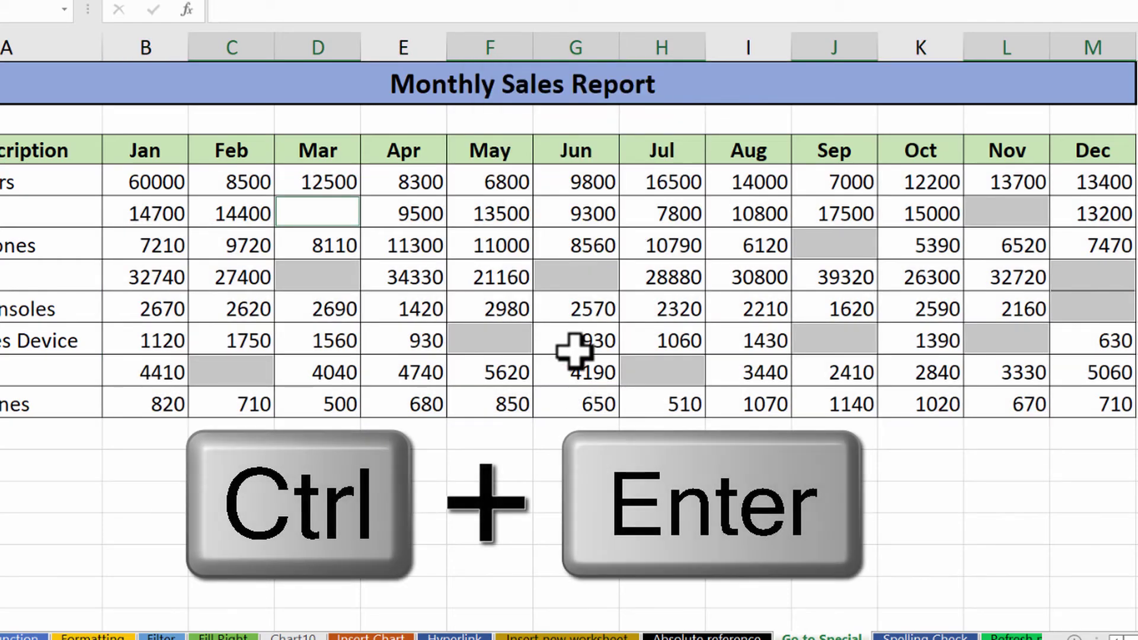
text(0)
key(ctrl+Return)
click(670, 403)
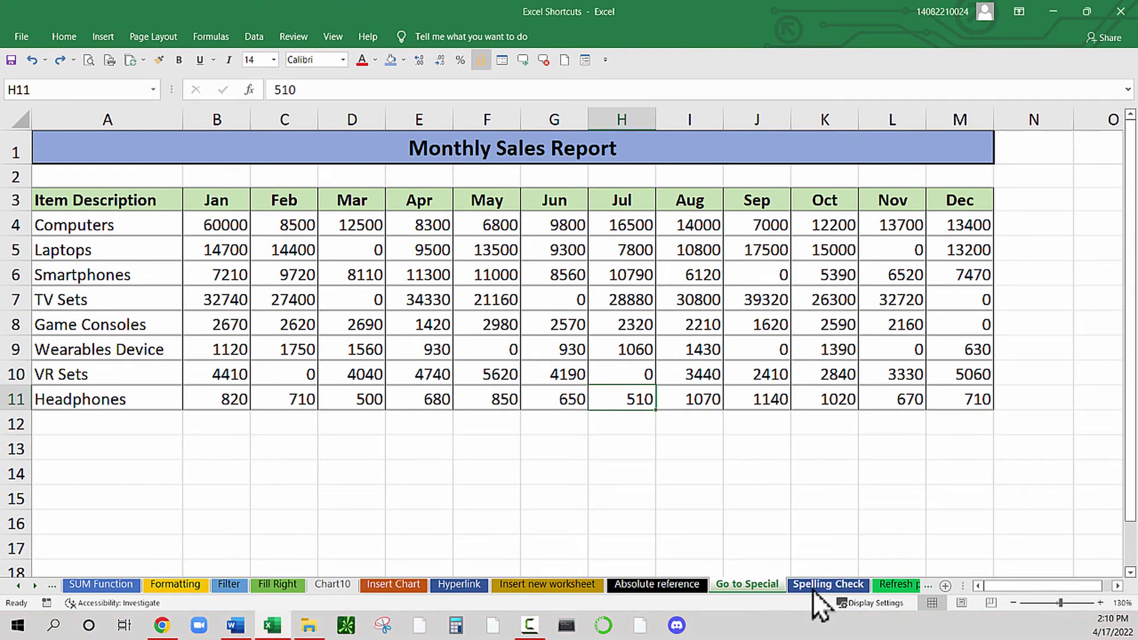
- On the Spelling Check sheet, select all cells and start the spelling check, keeping its dialog clear of the title
click(813, 589)
click(561, 392)
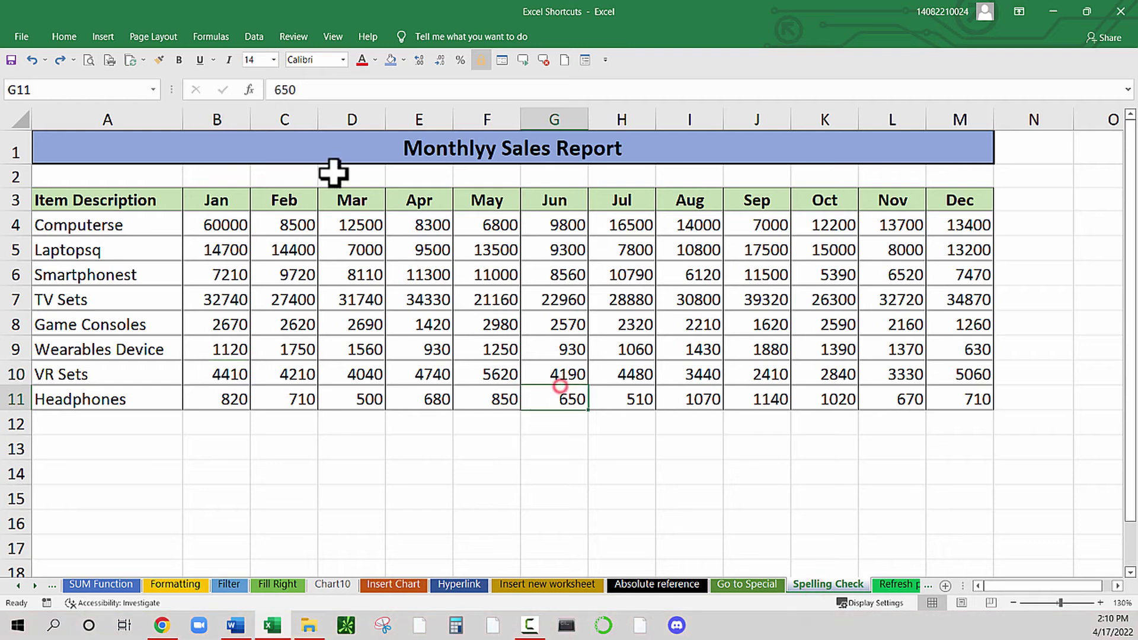
click(273, 152)
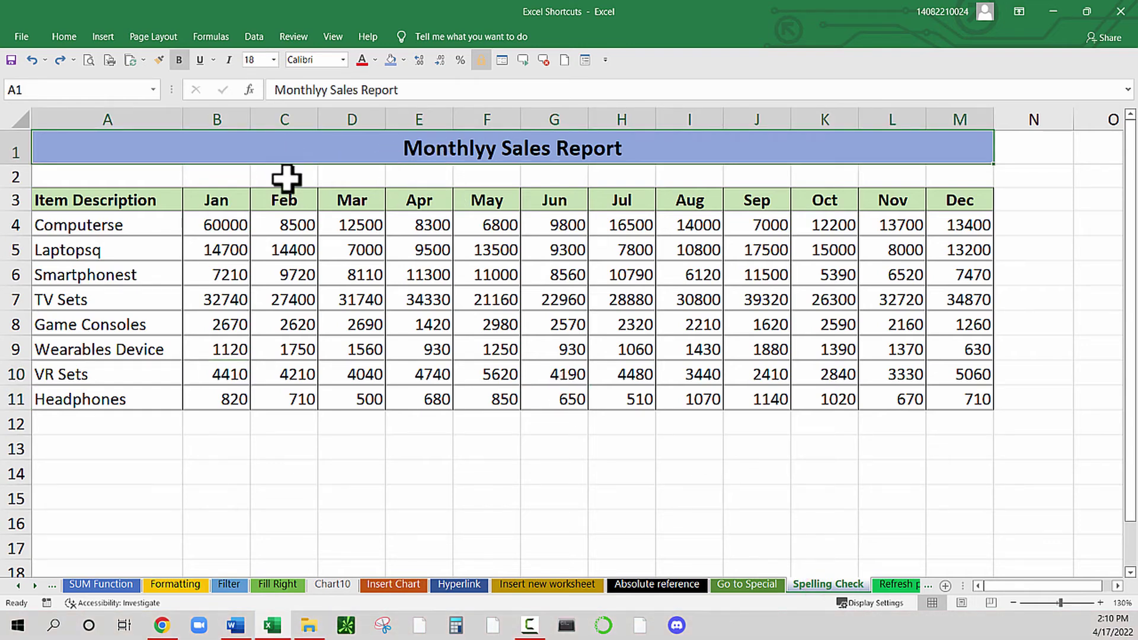
click(467, 489)
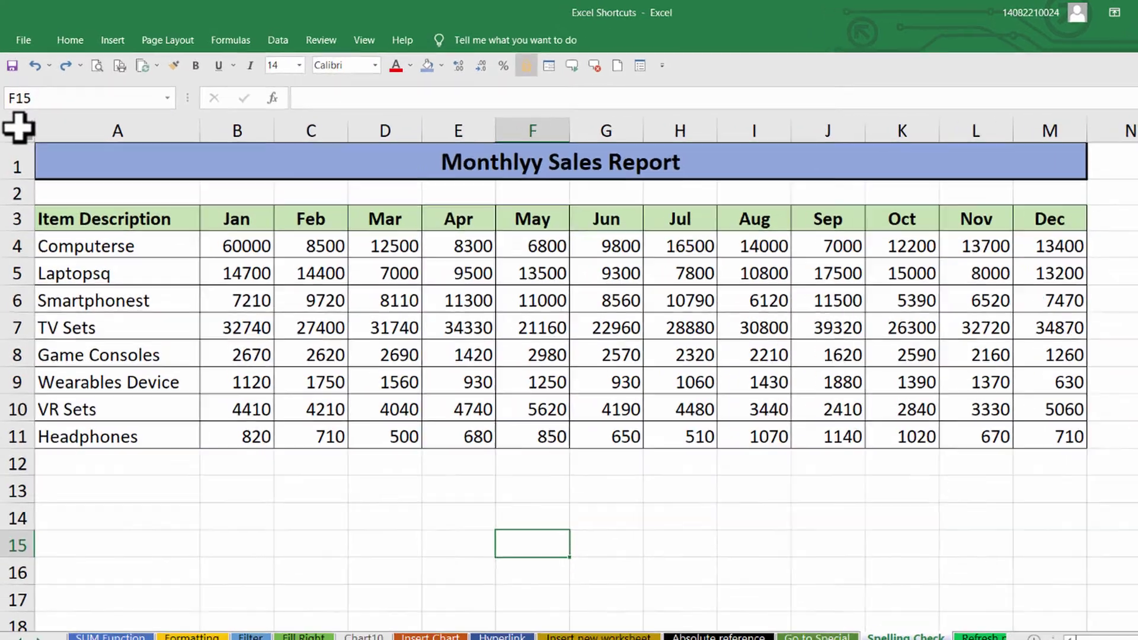
click(16, 117)
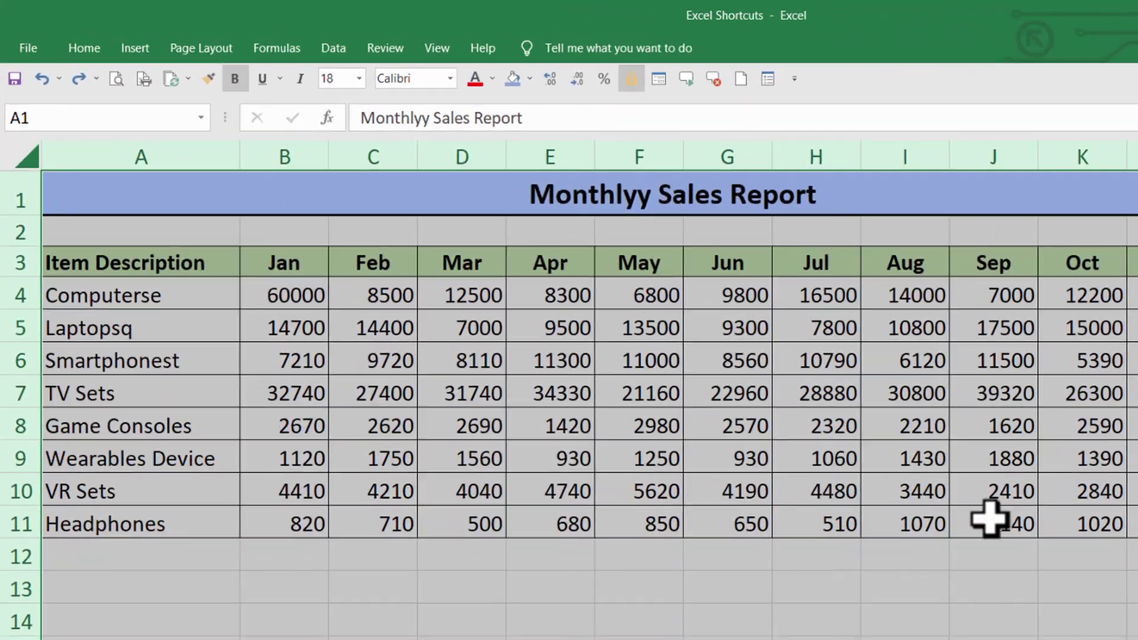
key(F7)
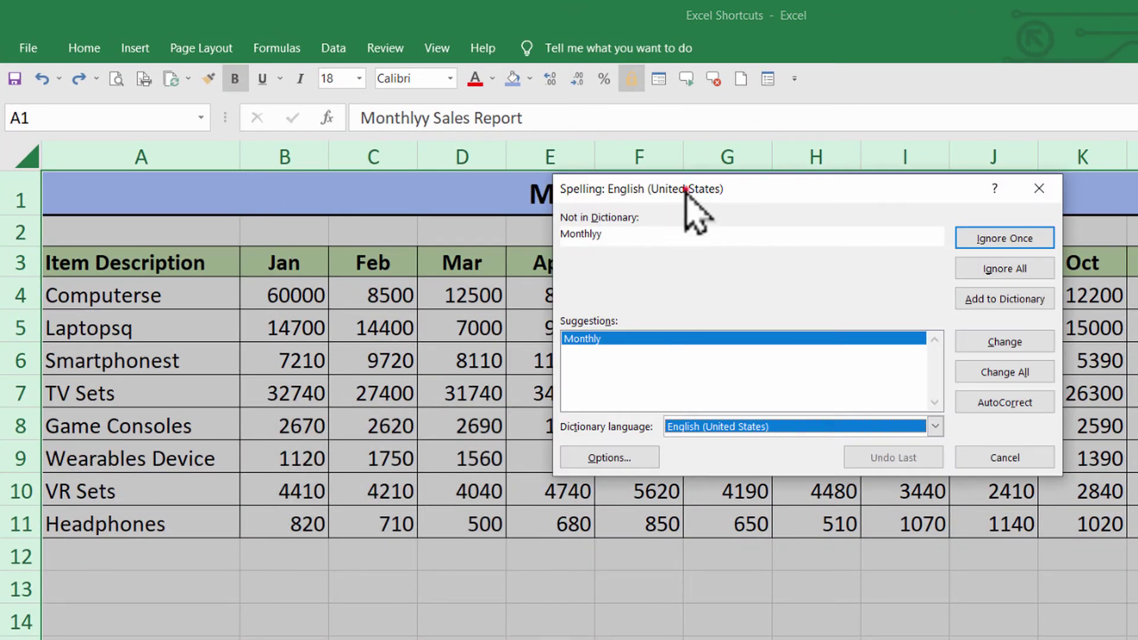
drag(686, 189, 658, 293)
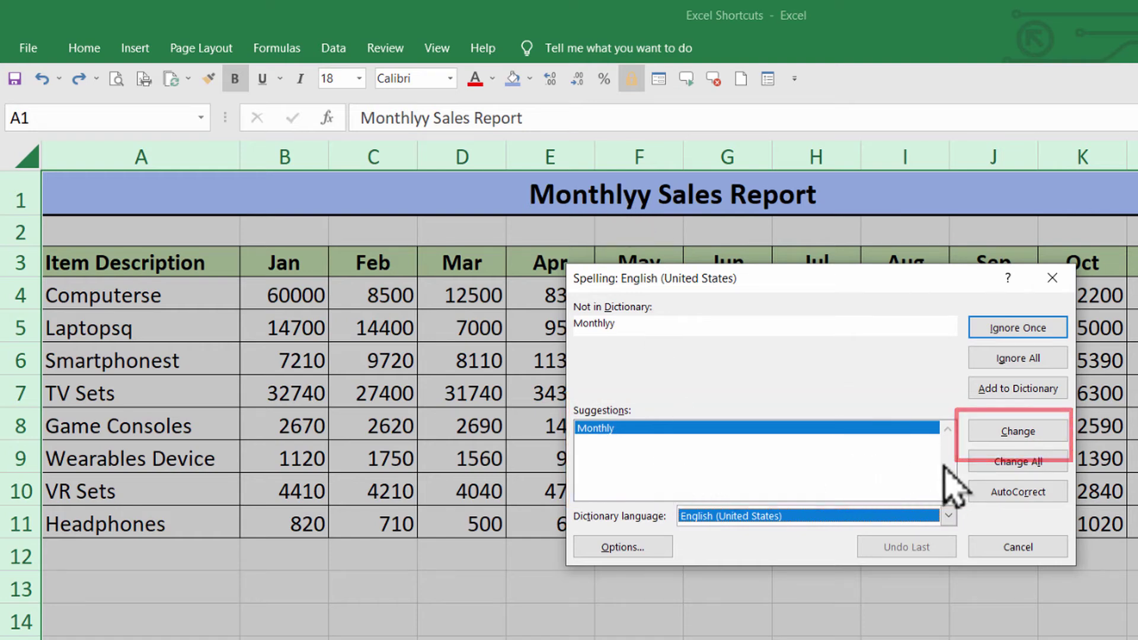
- Replace the misspelled words with the suggestions Monthly, Computers, Laptops and Smartphones, and finish the spelling check
click(1004, 430)
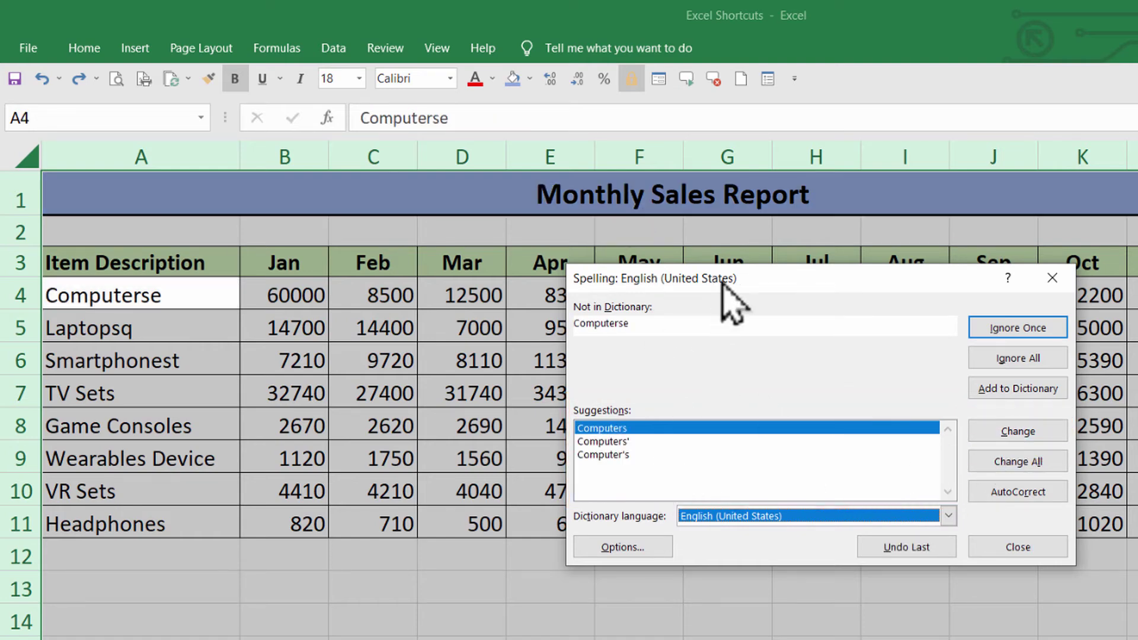
drag(722, 281, 648, 324)
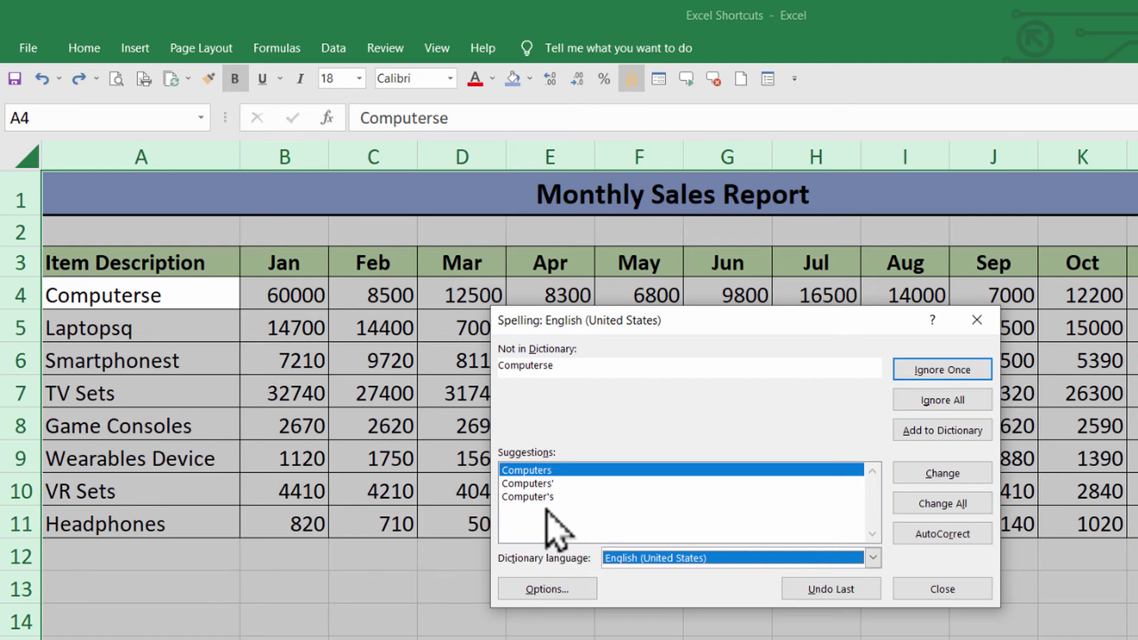
click(931, 472)
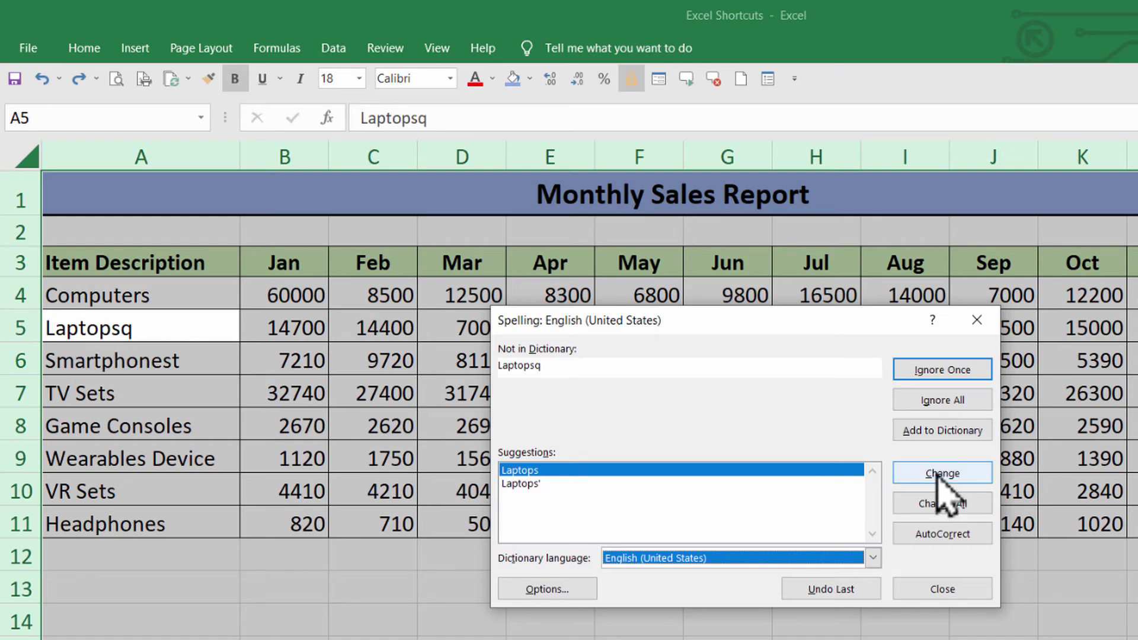
click(937, 471)
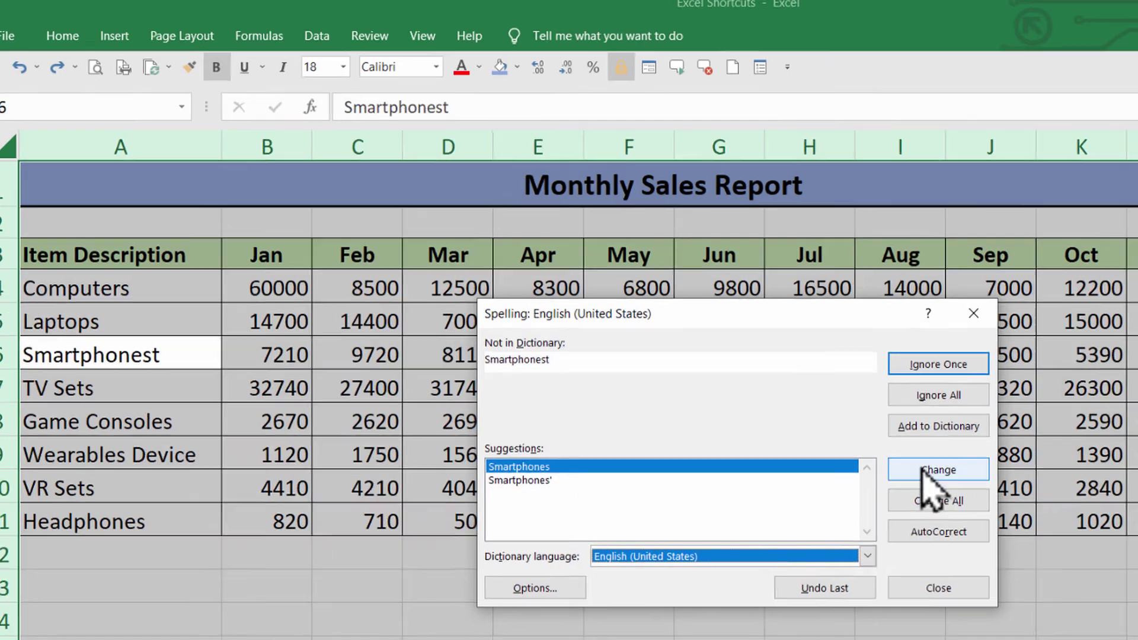
click(927, 471)
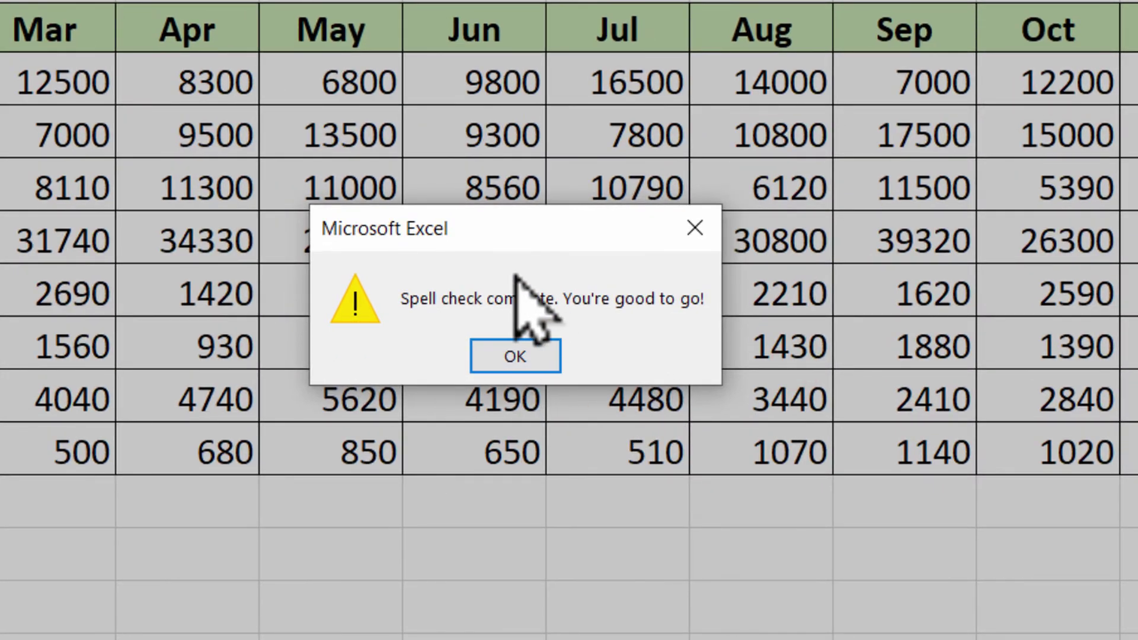
drag(508, 233, 440, 157)
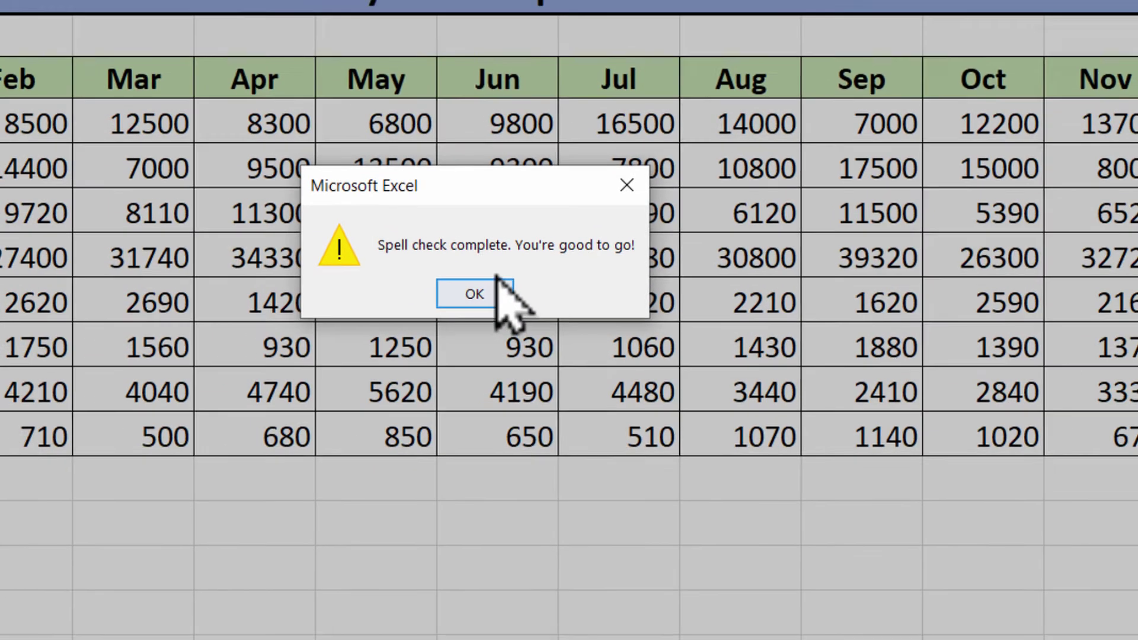
click(483, 283)
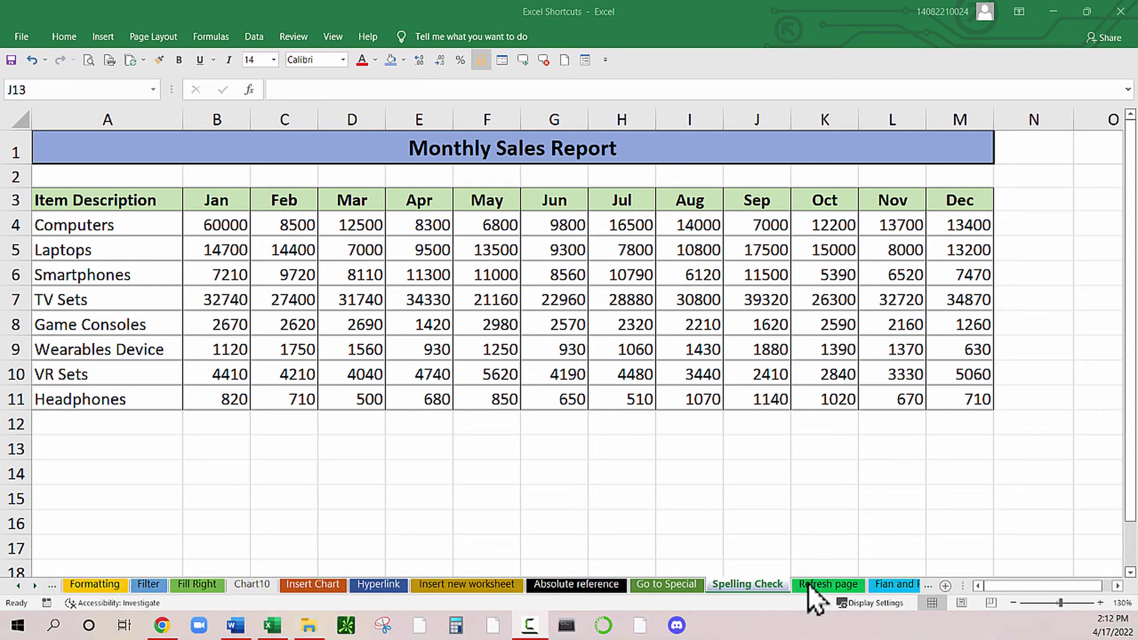
- On the Refresh page sheet, fill B4:E7 with the formula =RANDBETWEEN(1500,5000) in one entry
click(809, 583)
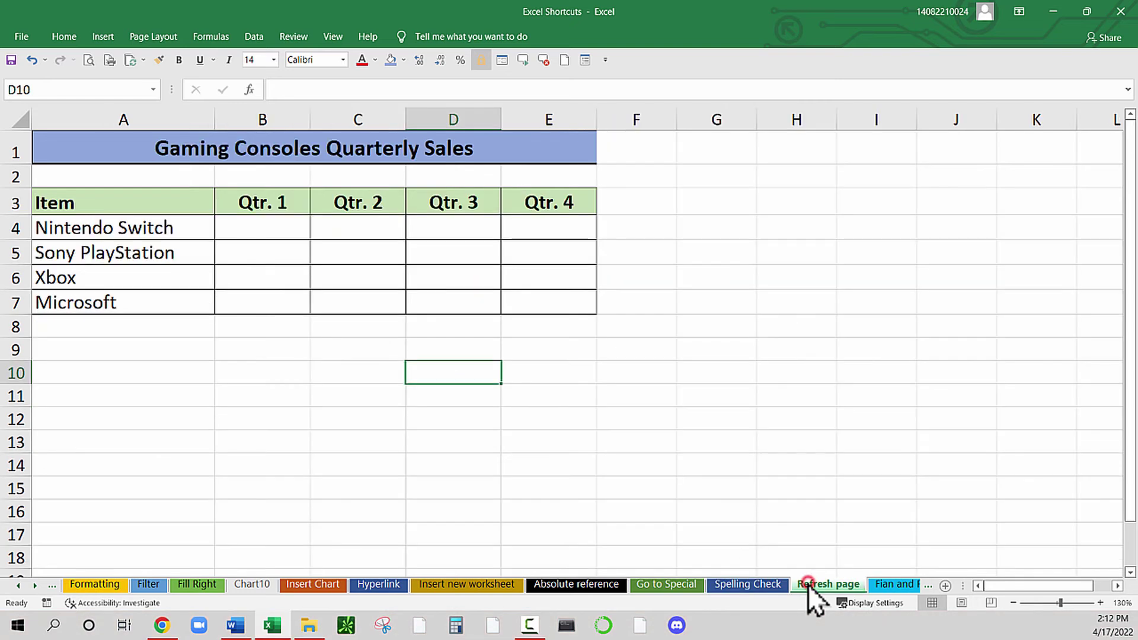
click(528, 380)
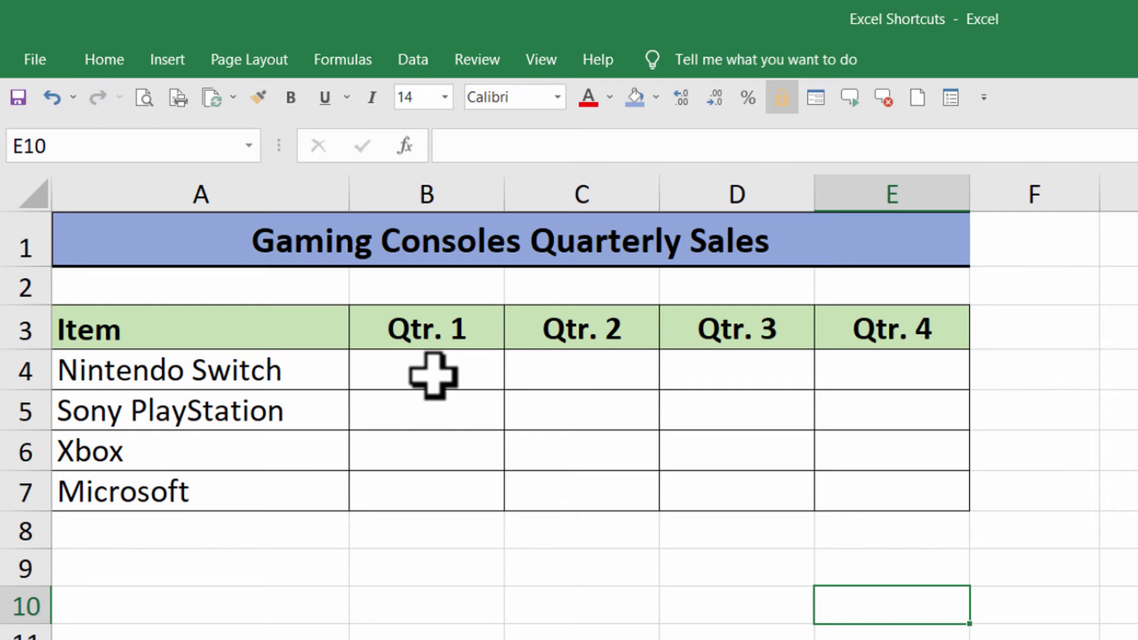
drag(436, 375, 865, 484)
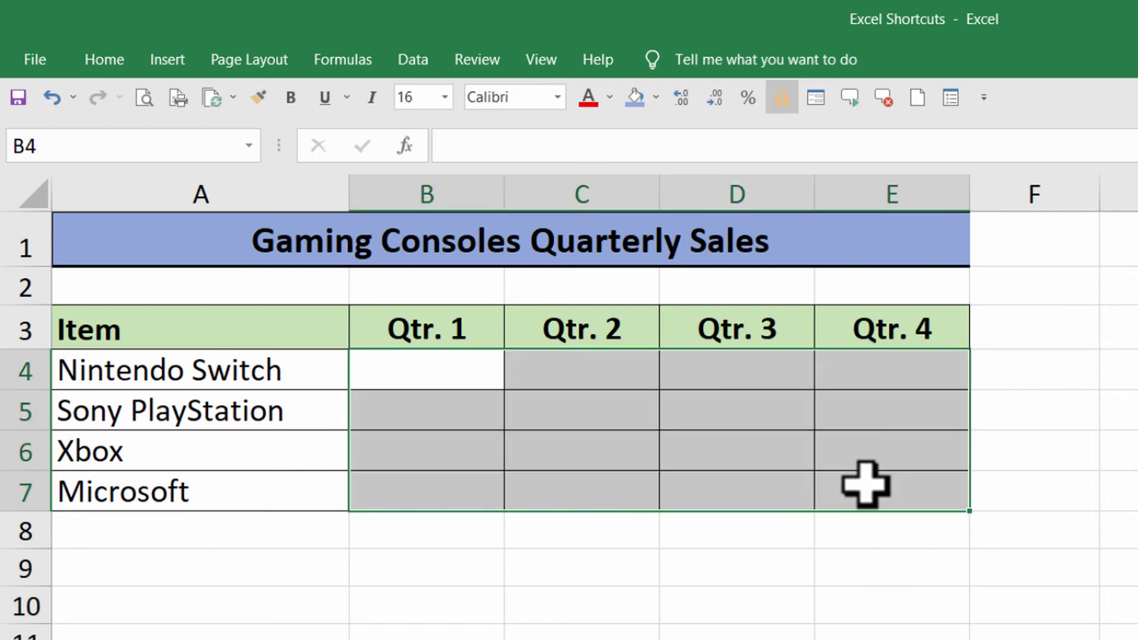
text(=)
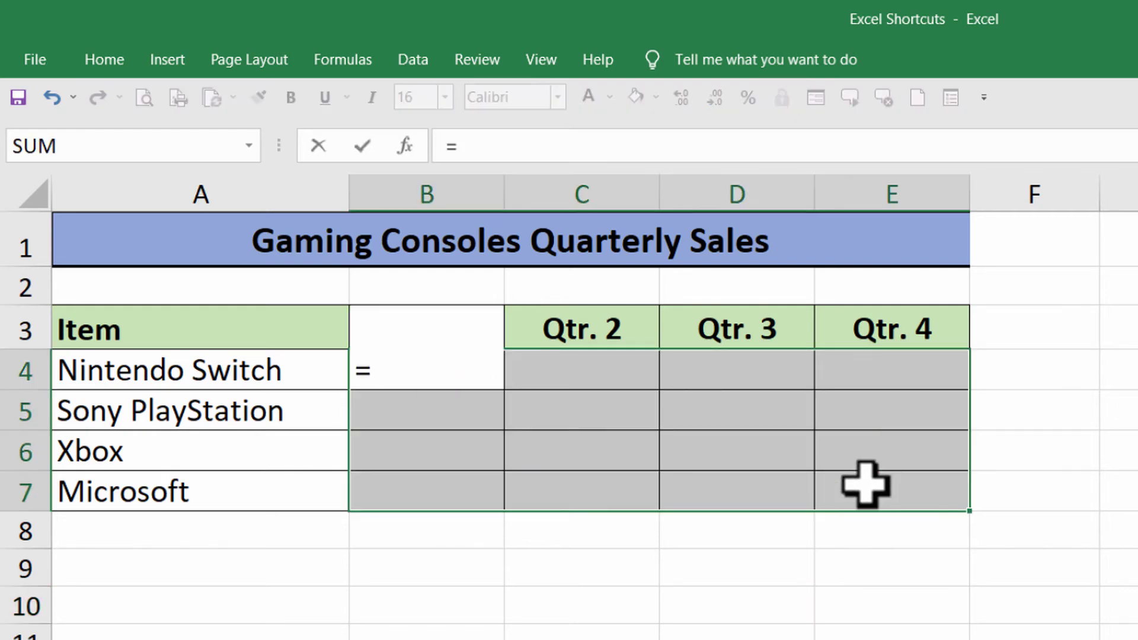
text(rand)
key(Down)
key(Tab)
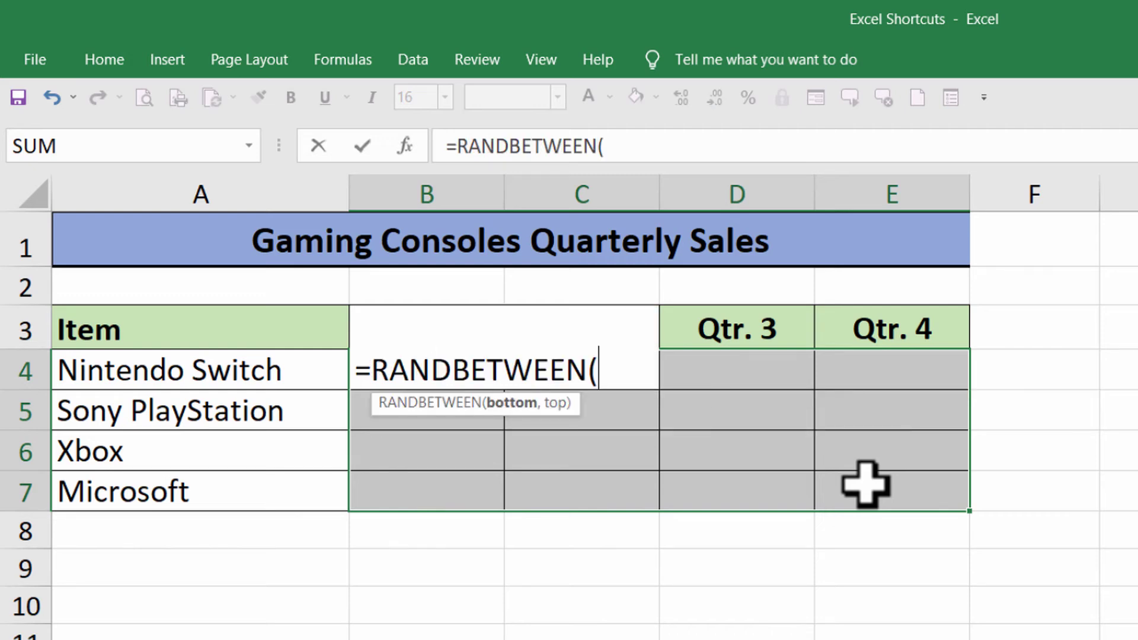
text(1500,)
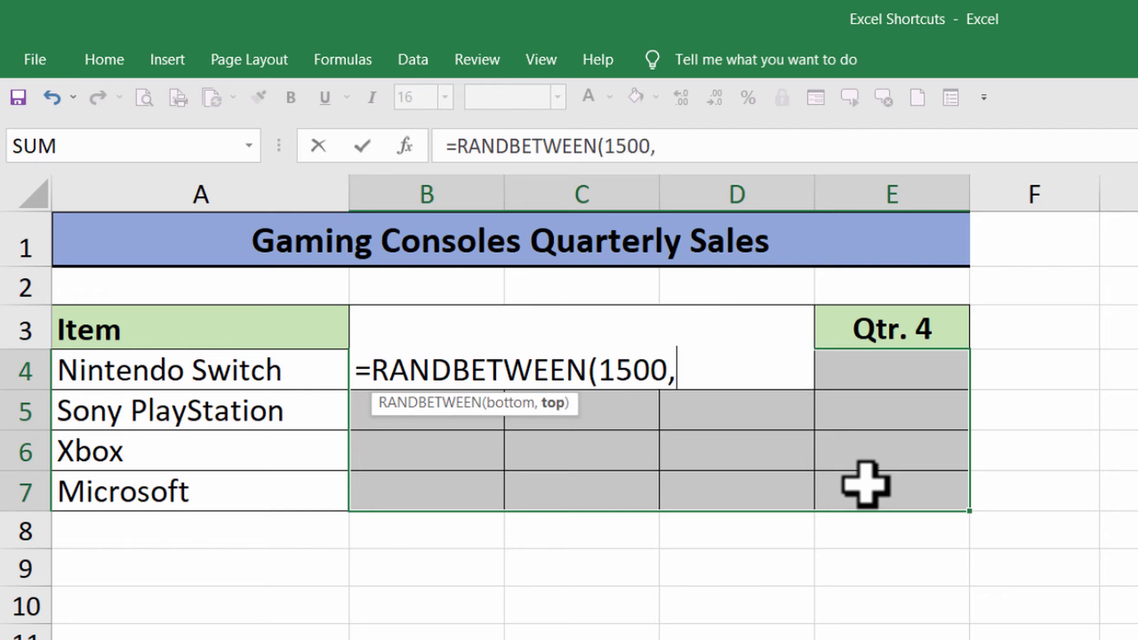
text(5000)
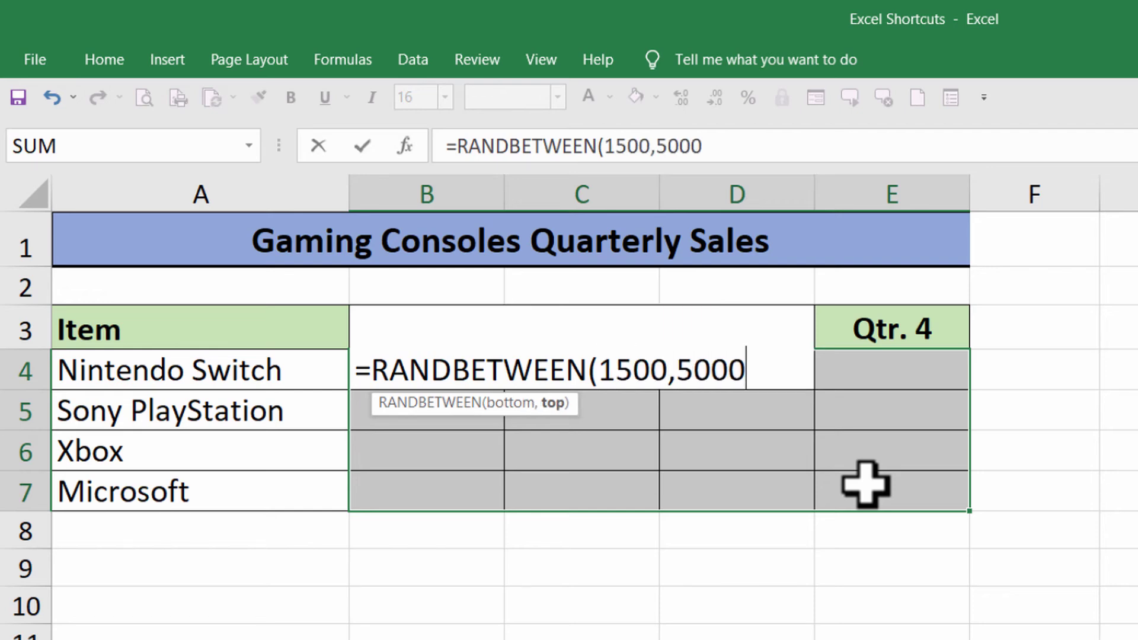
text())
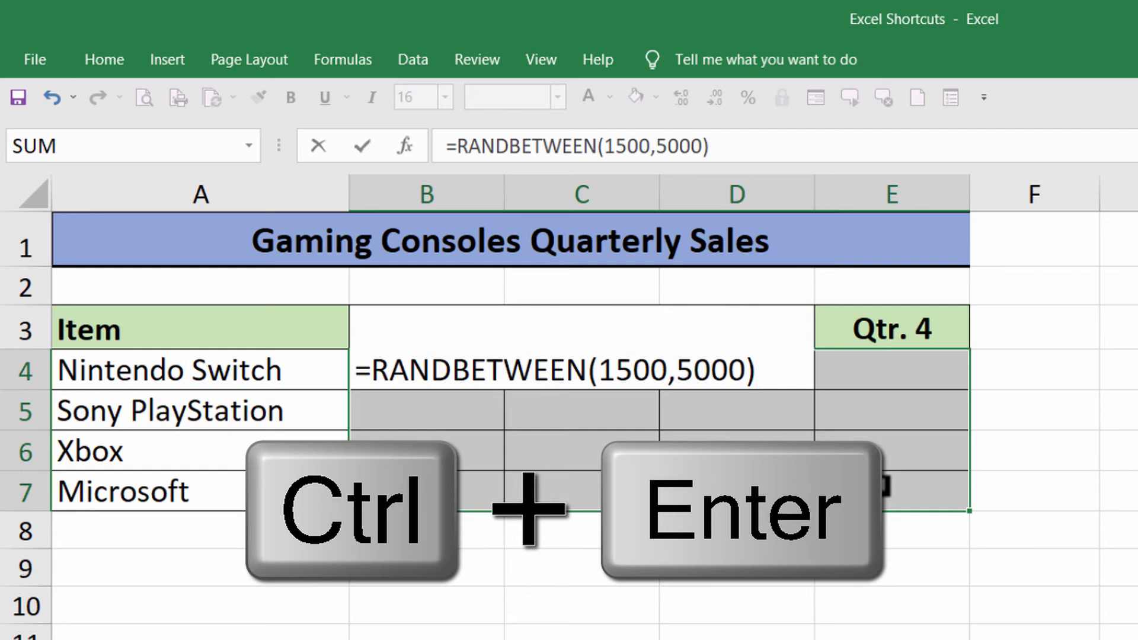
key(ctrl+Return)
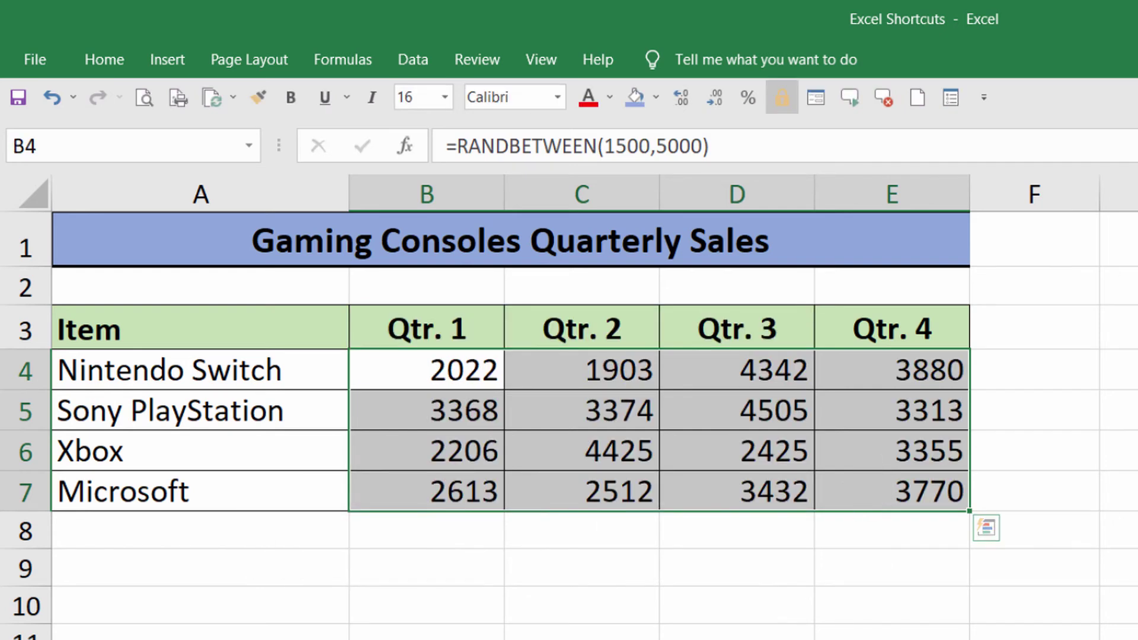
click(720, 639)
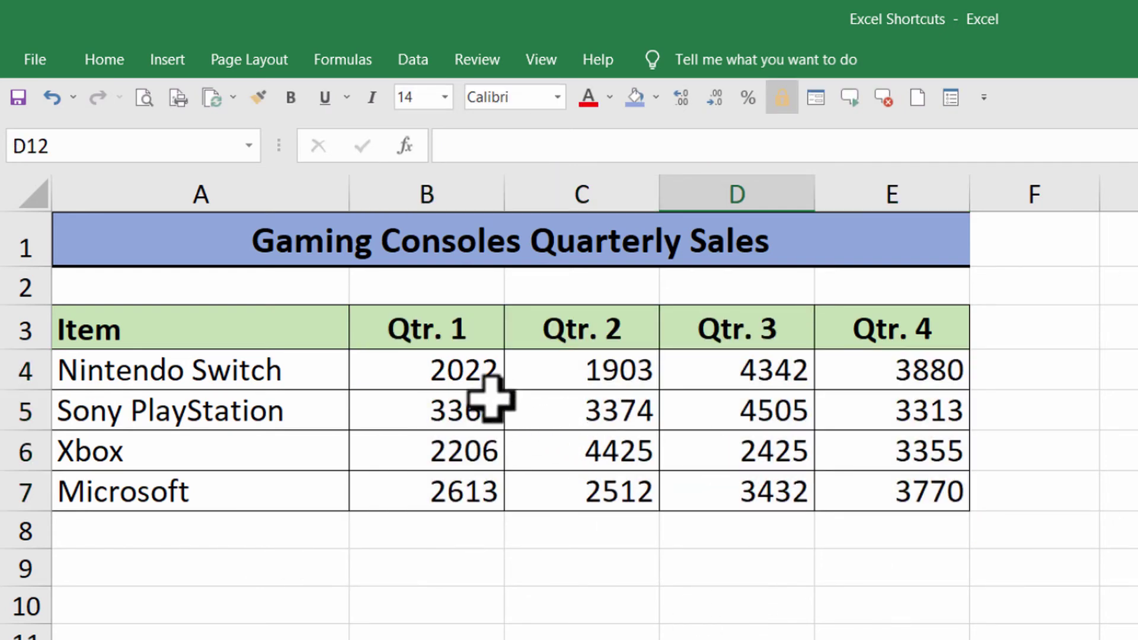
- Check the formula in B4 and recalculate the sheet repeatedly to refresh the random quarterly sales values
click(428, 387)
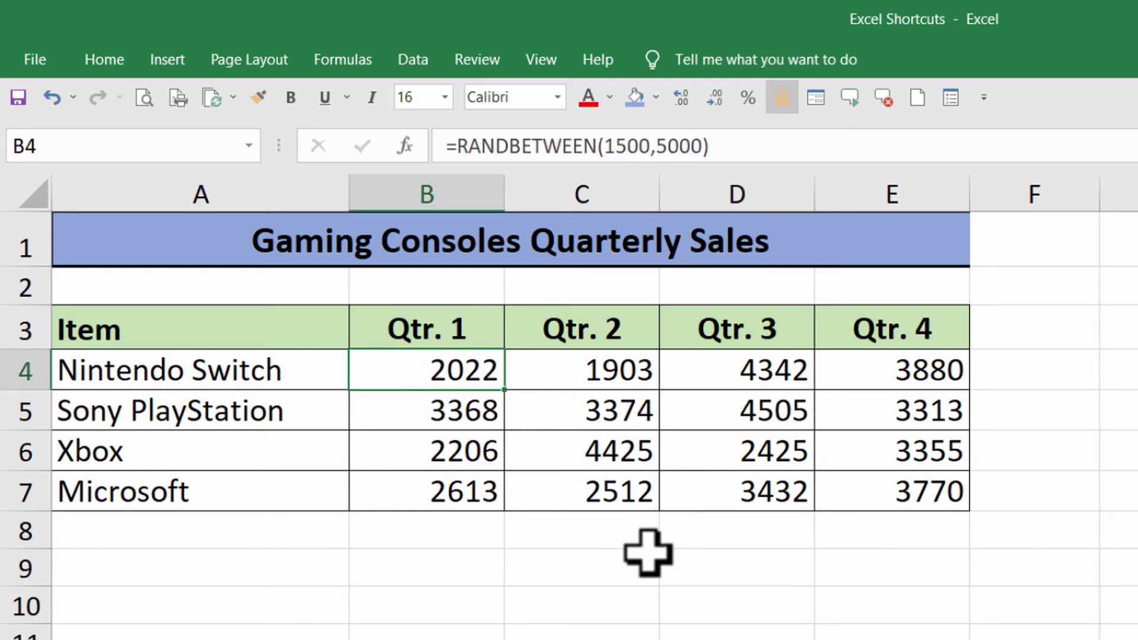
click(633, 604)
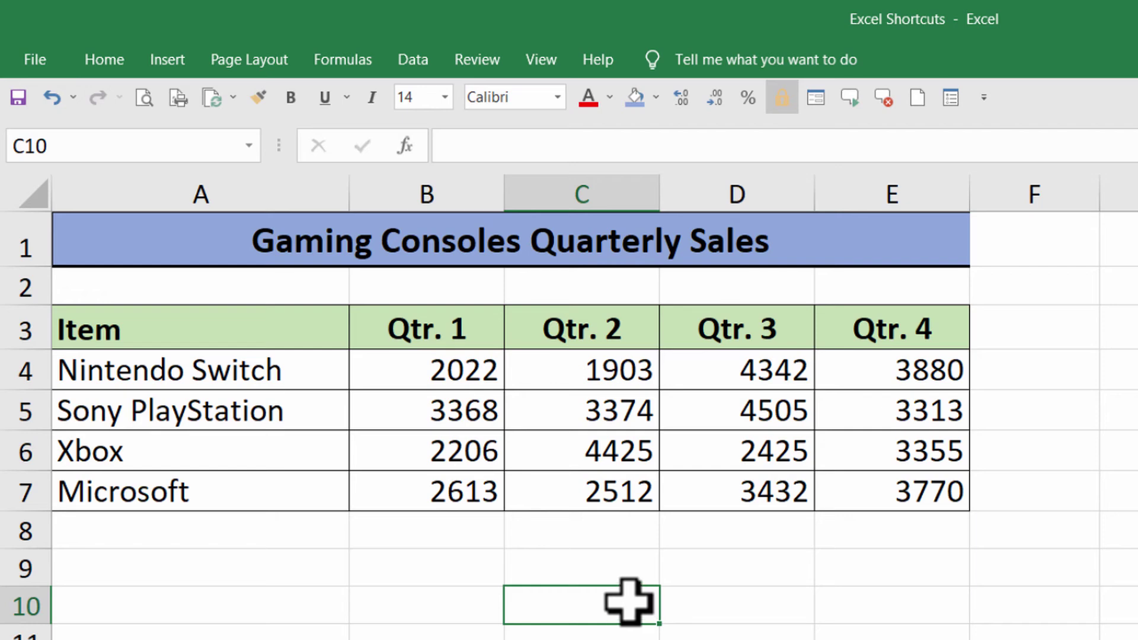
key(F9)
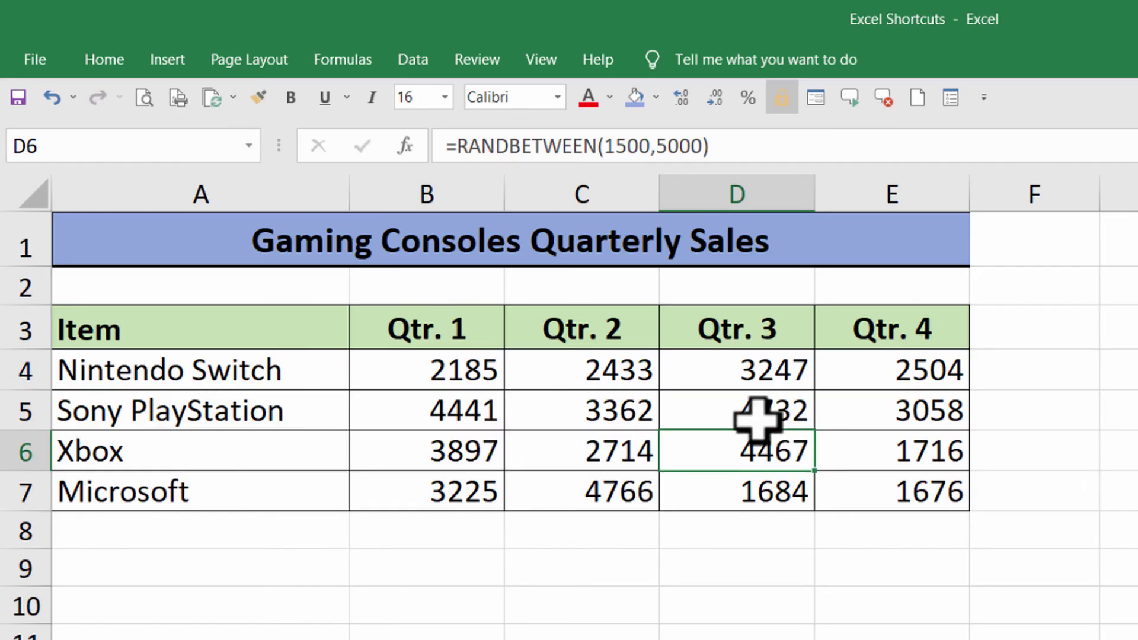
key(F9)
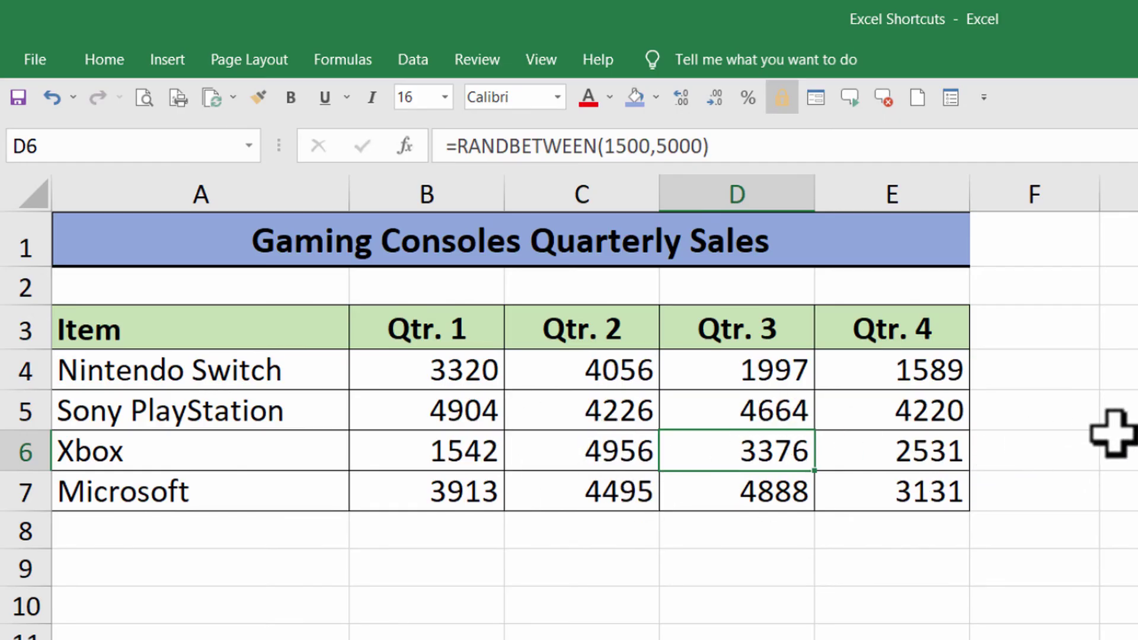
- Recalculate the Refresh page sheet several more times to generate new random quarterly sales values
key(F9)
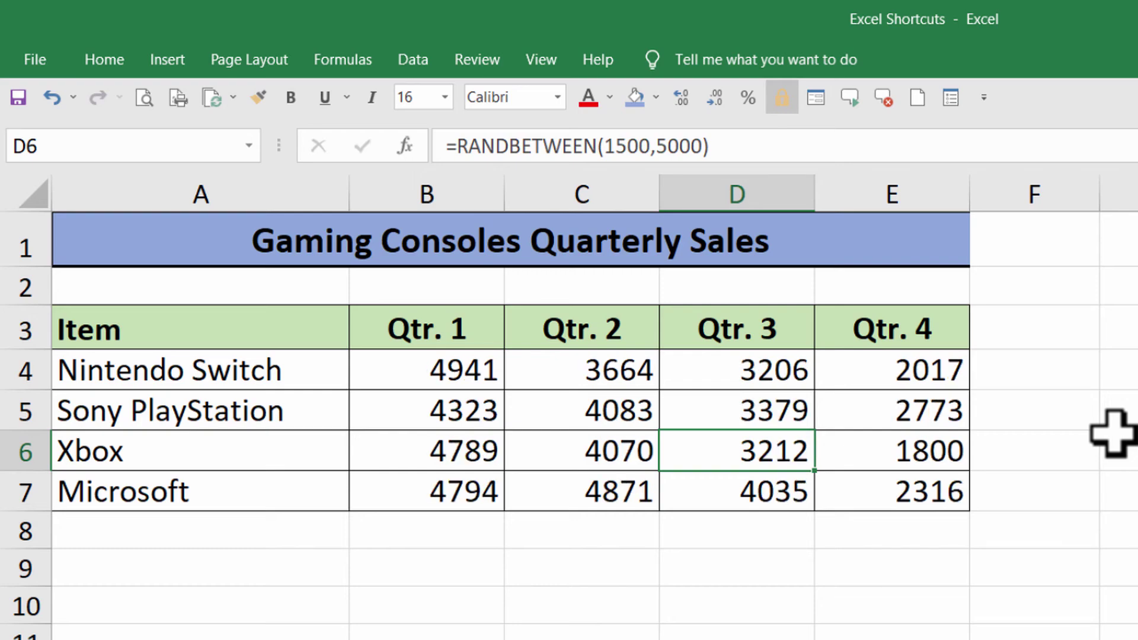
key(F9)
key(F9)
key(F9)
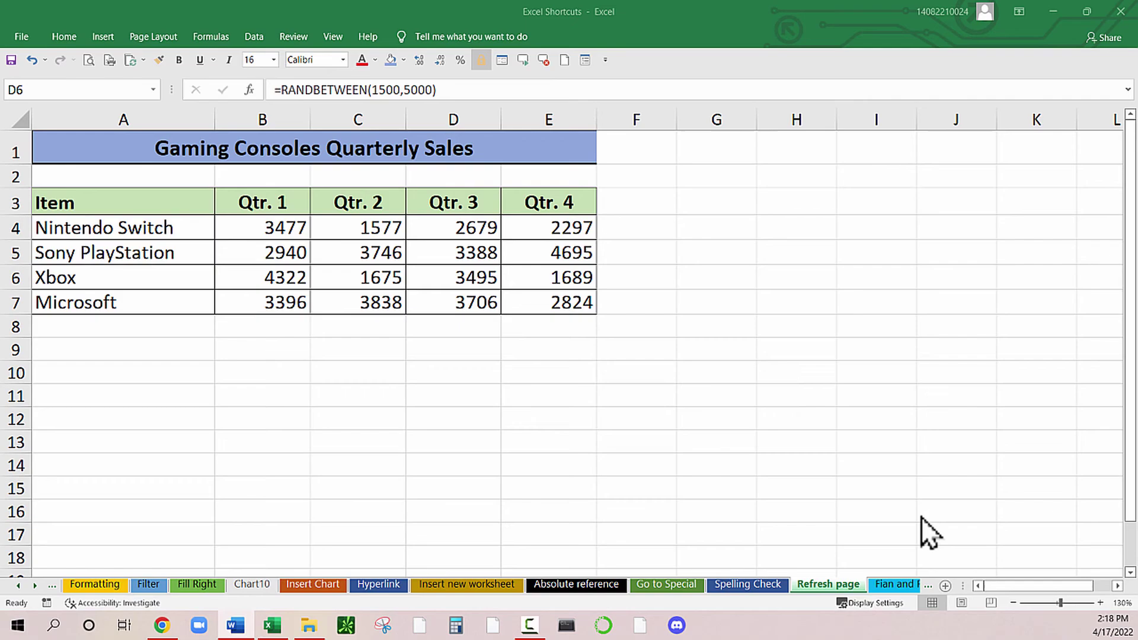
- Switch to the Fian and Replace sheet, check the TV Sets item and select all cells
click(891, 586)
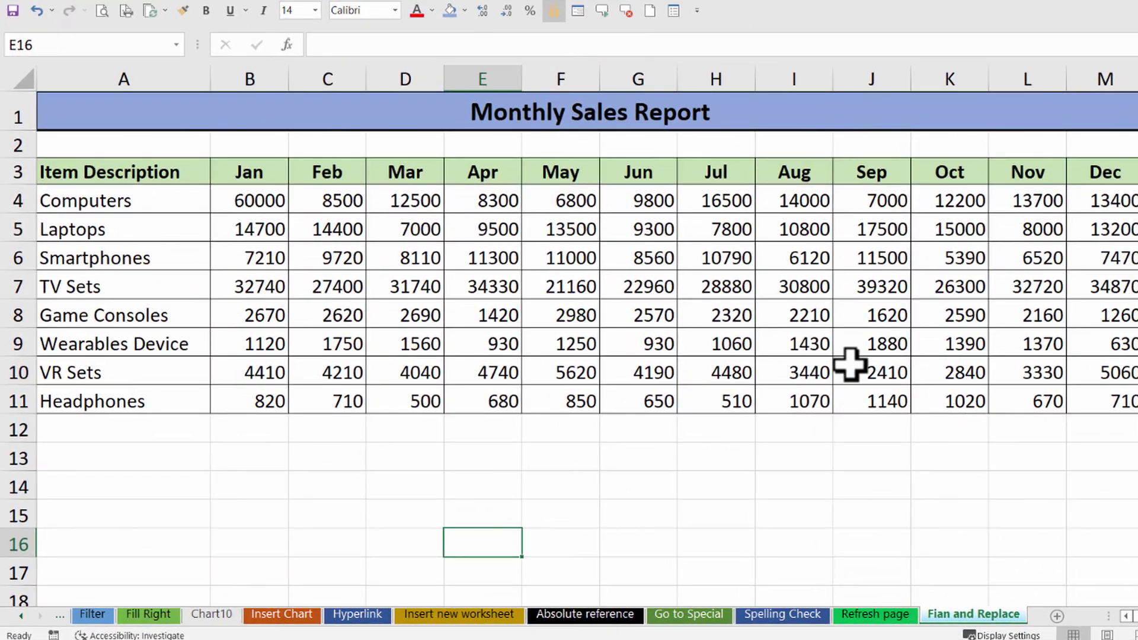
click(362, 393)
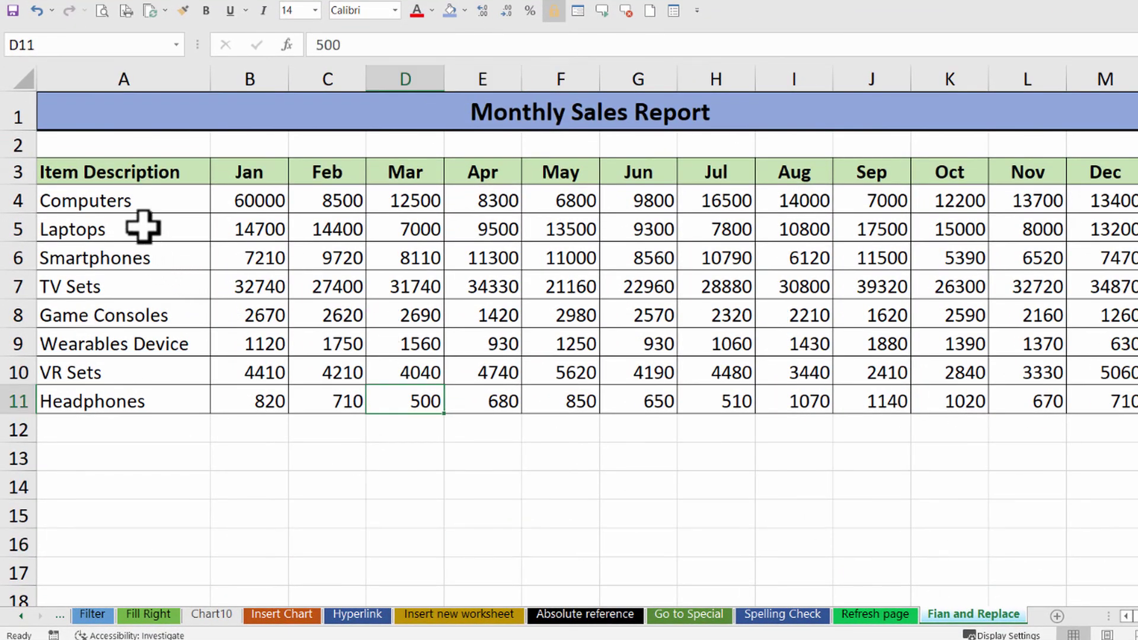
click(95, 286)
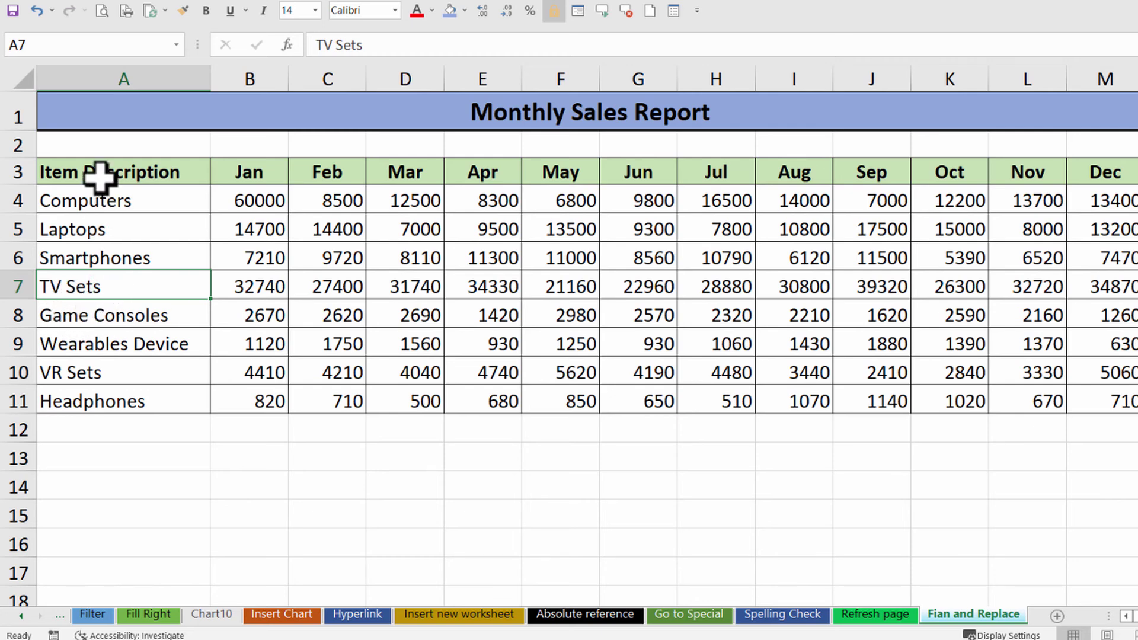
click(24, 77)
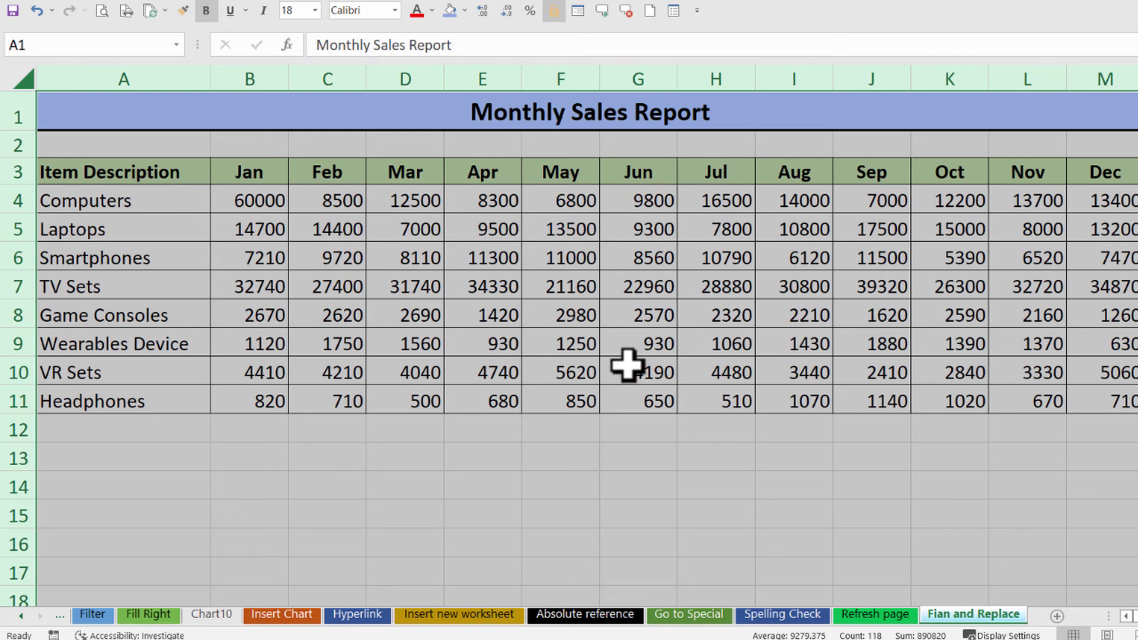
- Set up a replacement of TV Sets with Television Sets, keeping the Find and Replace dialog clear of the title
key(shift+F5)
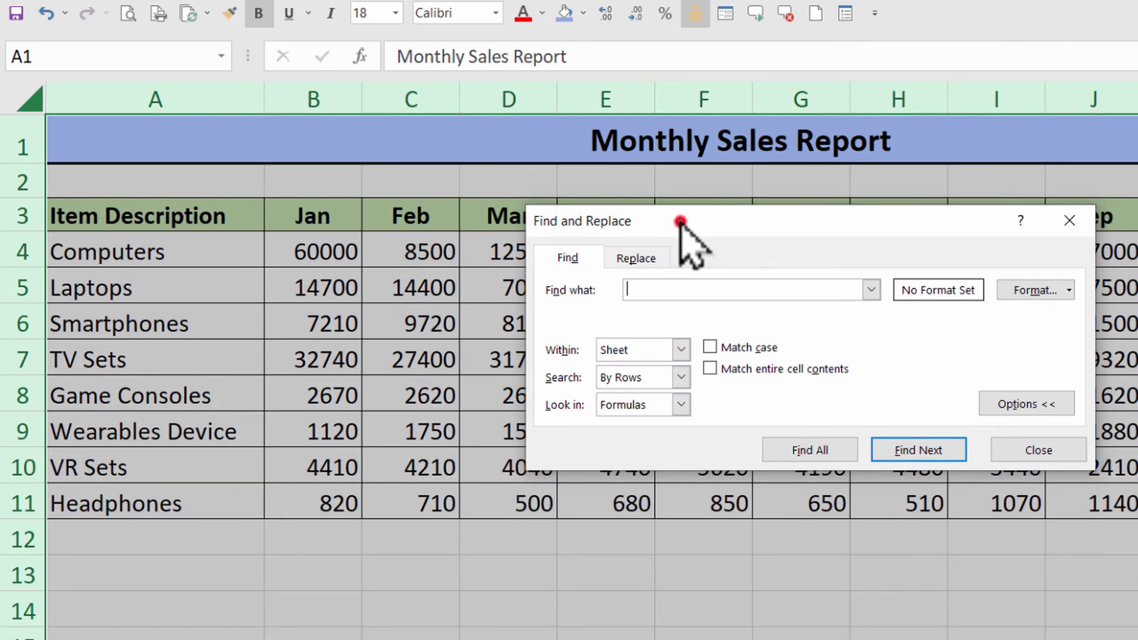
drag(538, 178, 532, 151)
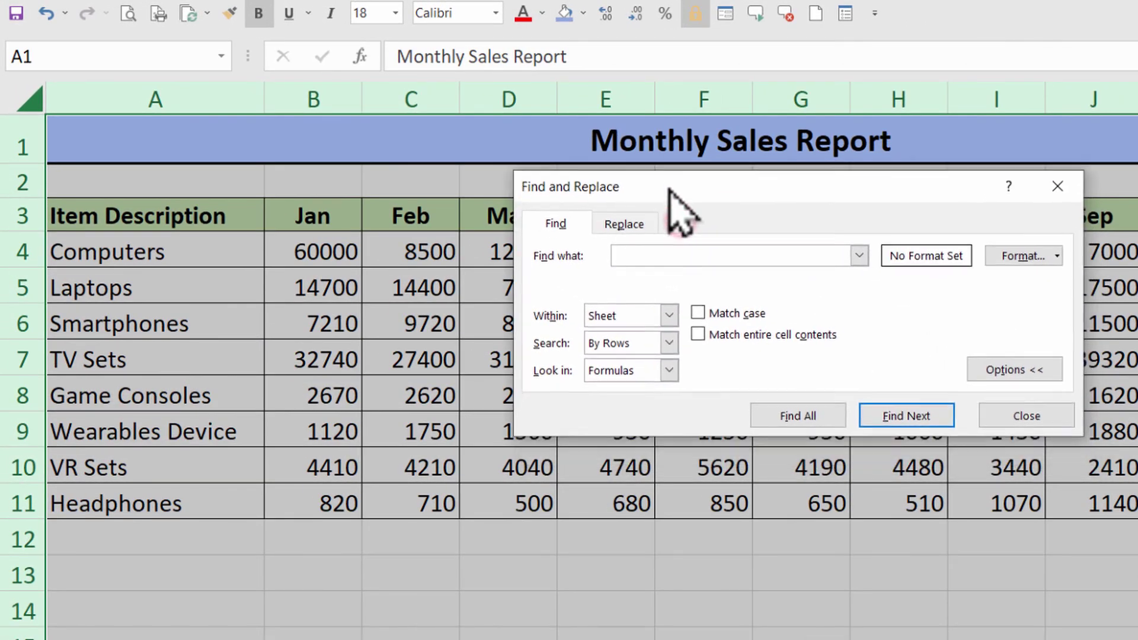
drag(669, 189, 666, 180)
click(622, 216)
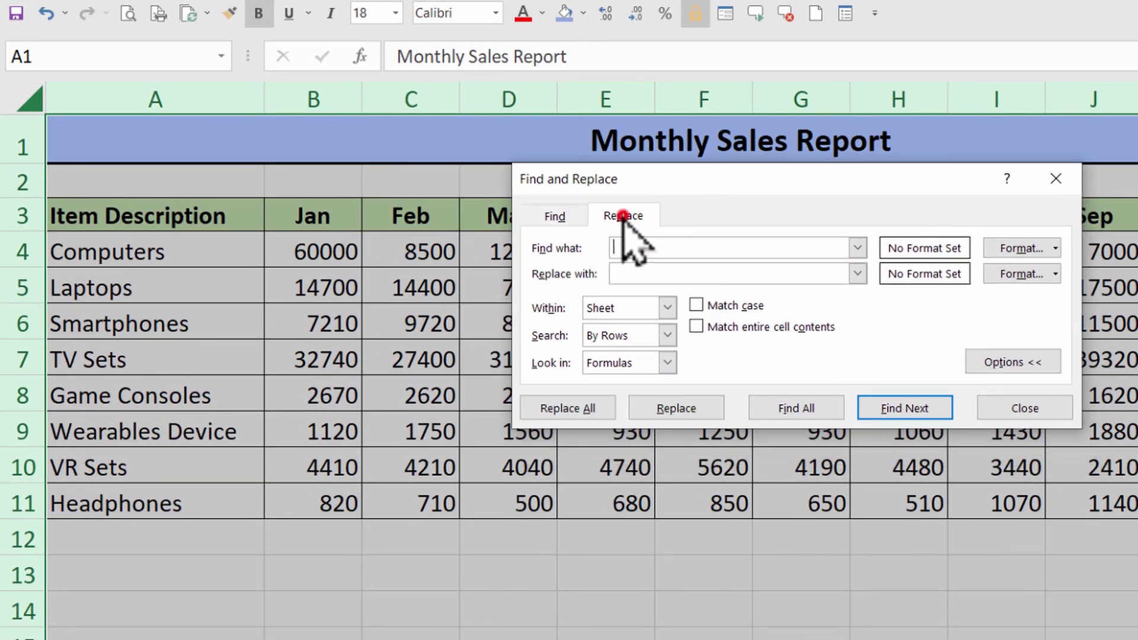
click(654, 248)
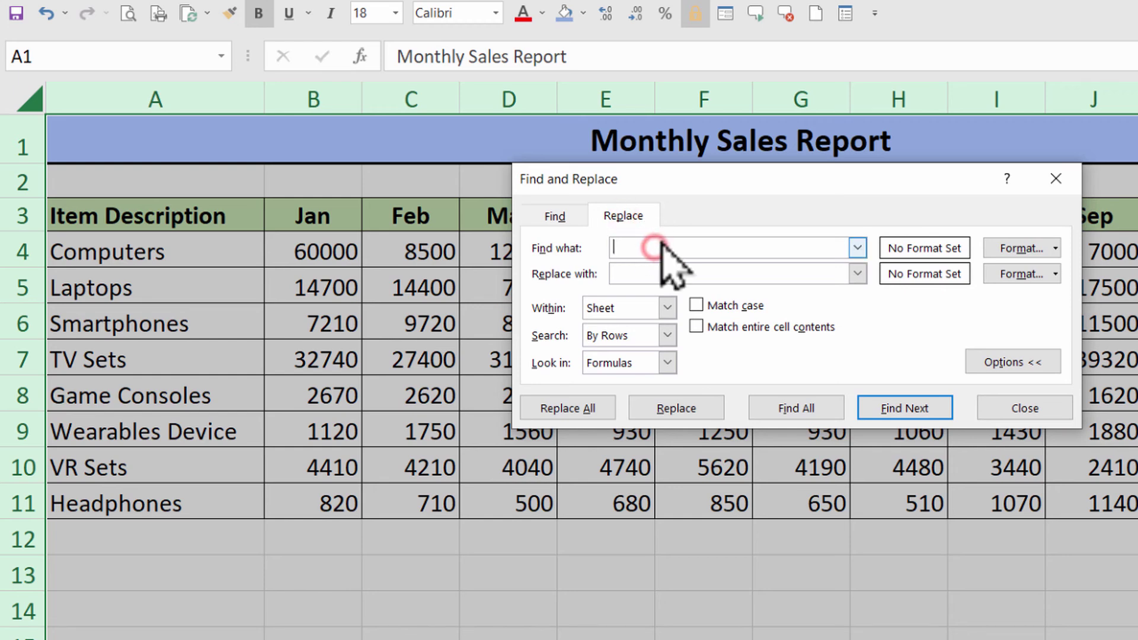
text(TV Sets)
click(741, 272)
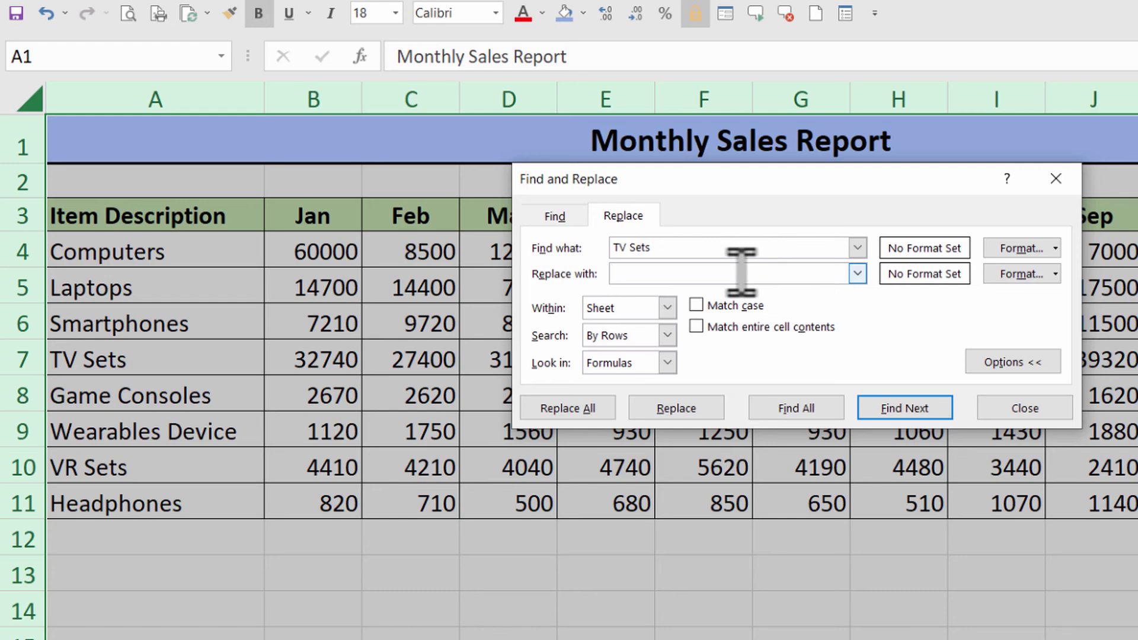
text(Television Sets)
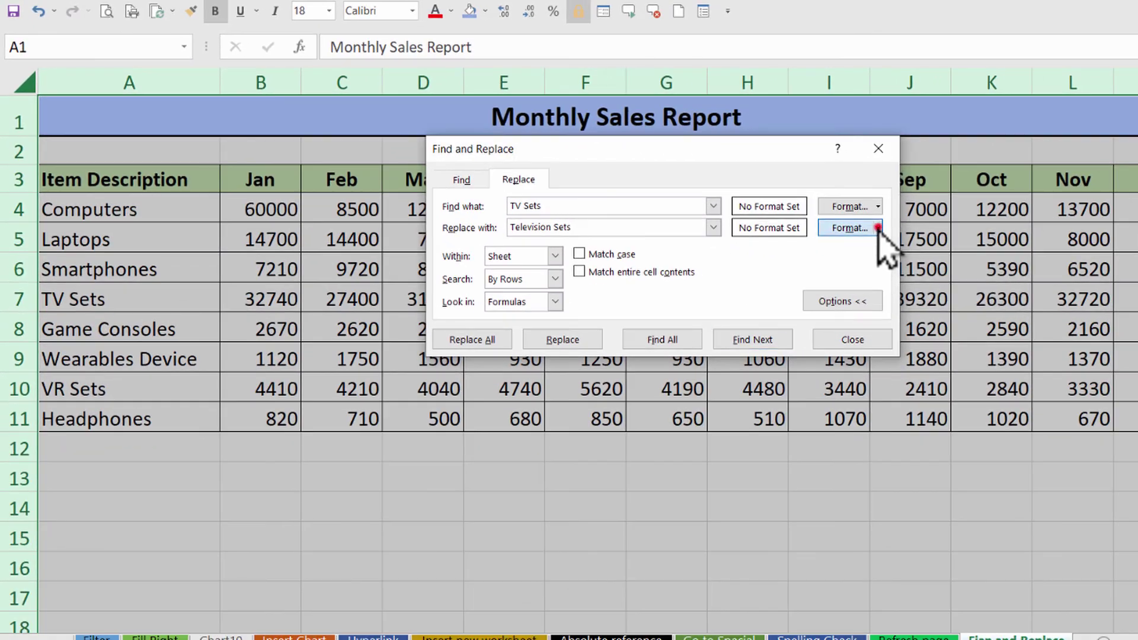
- Give the replacement text a green background fill as its replace format
click(925, 240)
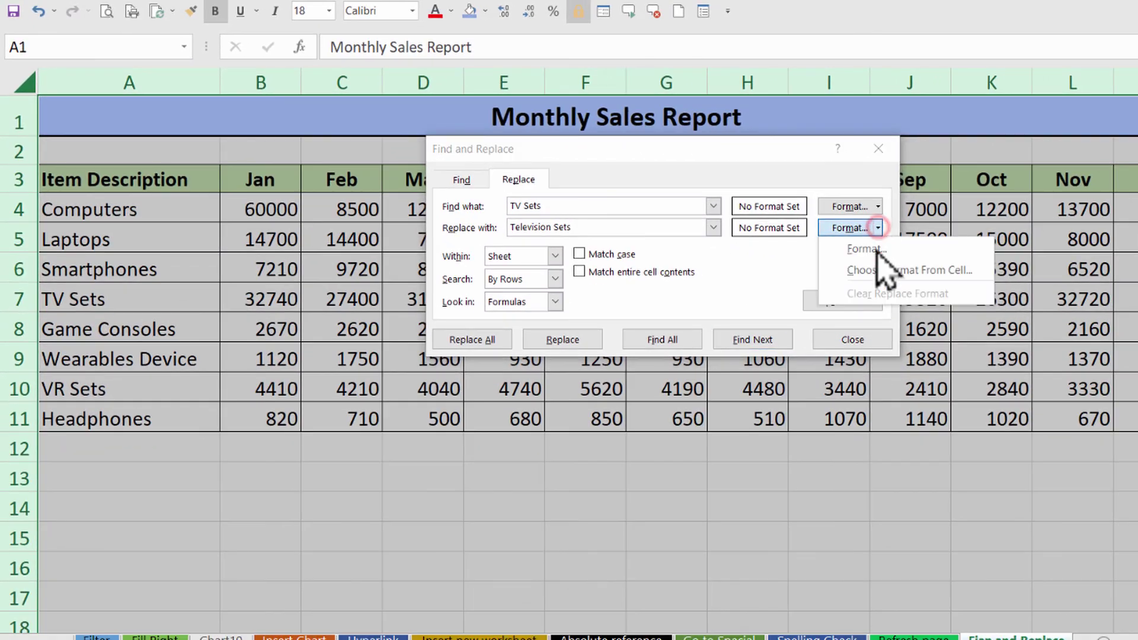
click(886, 261)
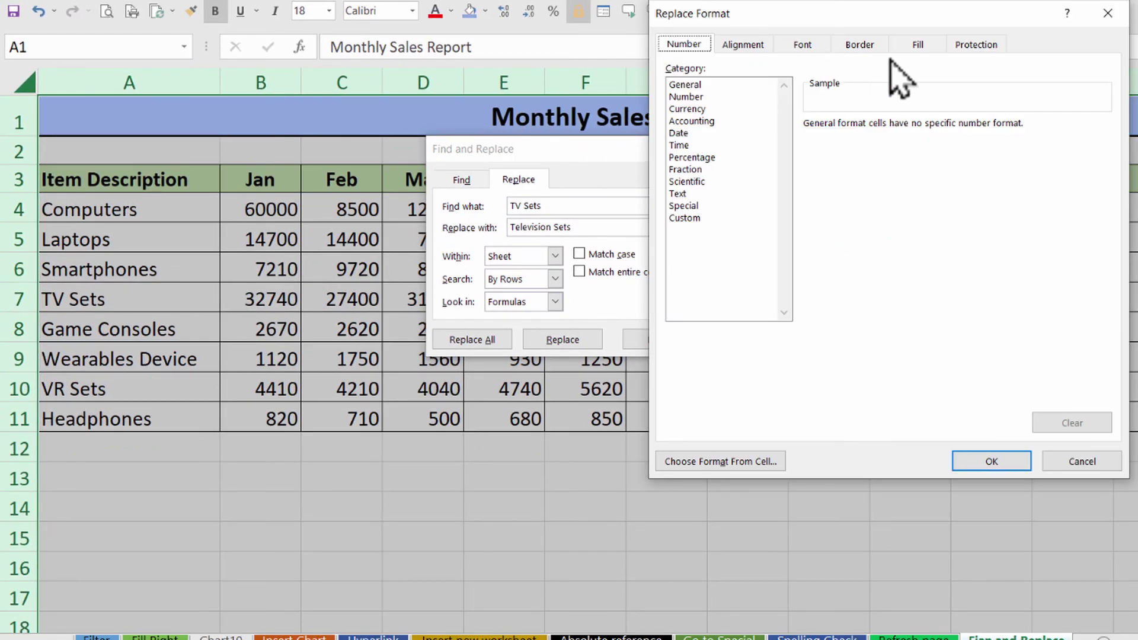
click(918, 45)
click(761, 214)
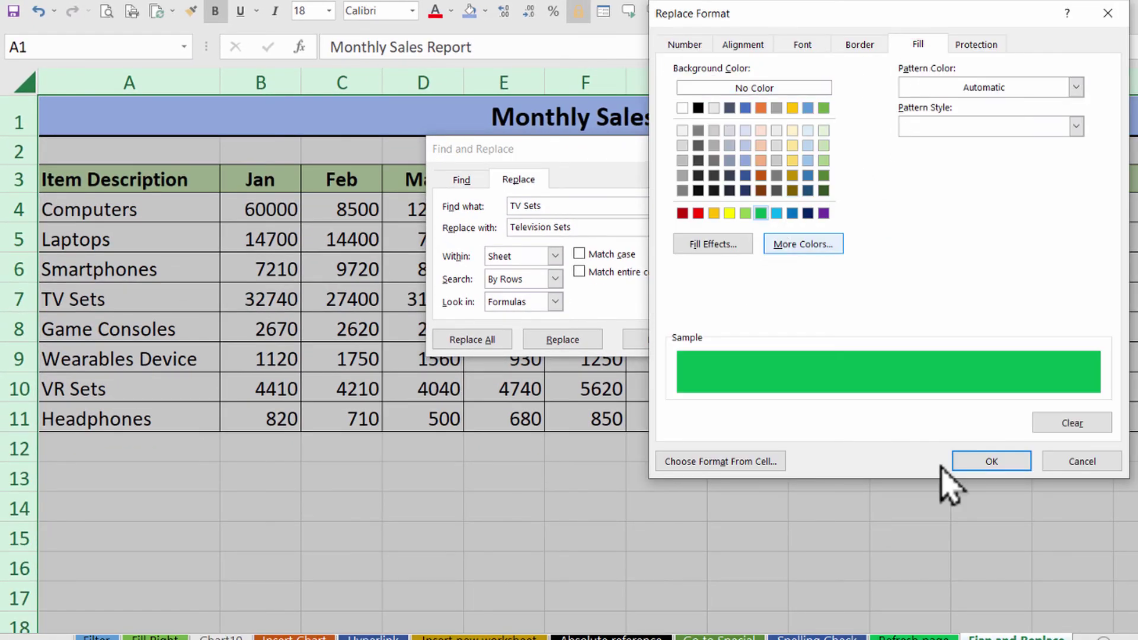
click(972, 462)
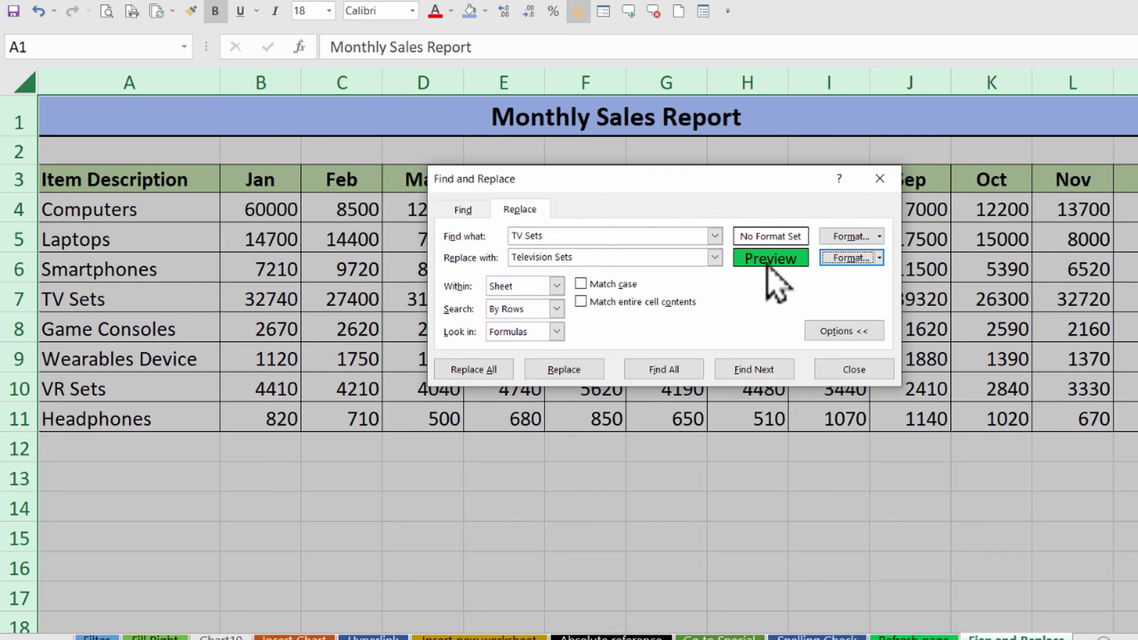
- Replace all occurrences of TV Sets with the green-filled Television Sets and close the Find and Replace dialog
click(472, 370)
key(Return)
click(849, 370)
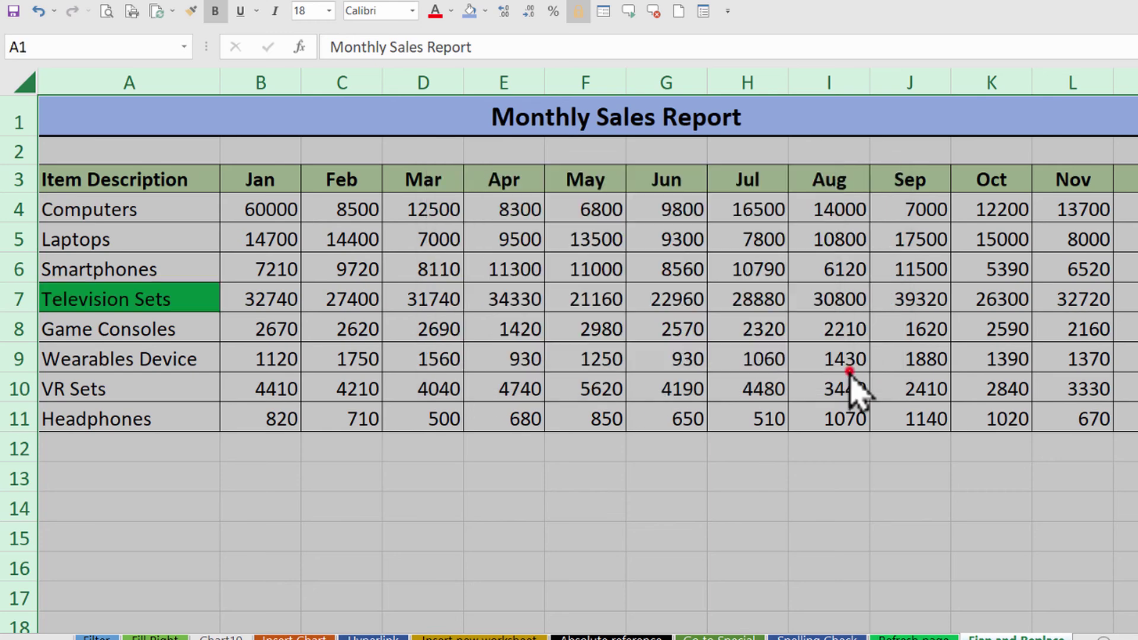
drag(147, 351, 122, 320)
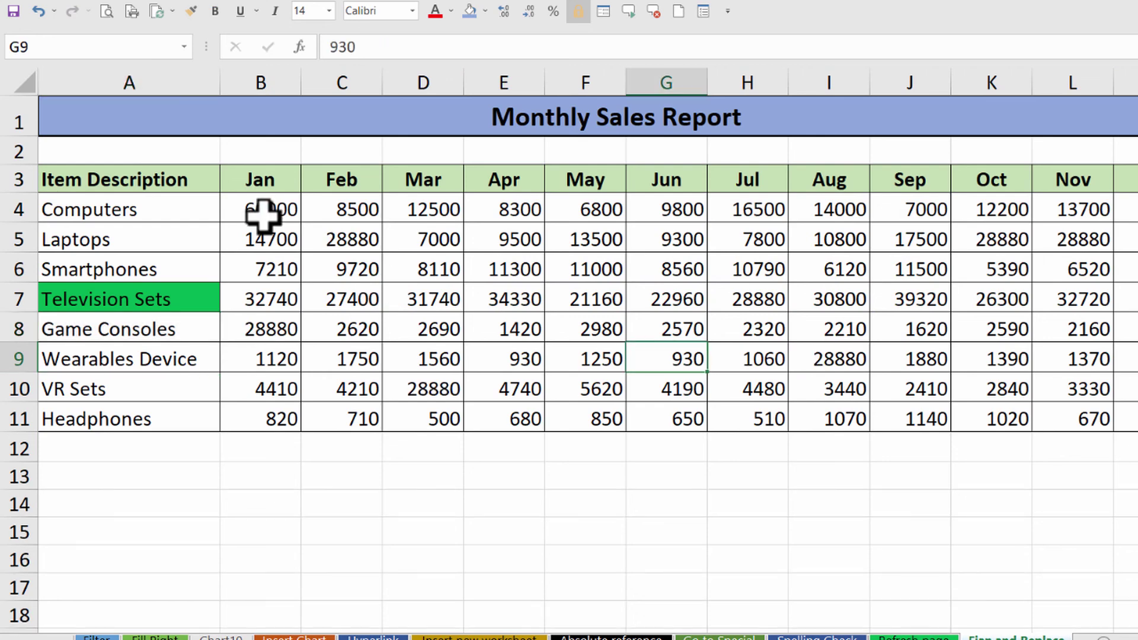
- Check the repeated 28880 value in B8 and select the monthly sales figures in B4:M11
drag(264, 216, 1125, 407)
click(392, 355)
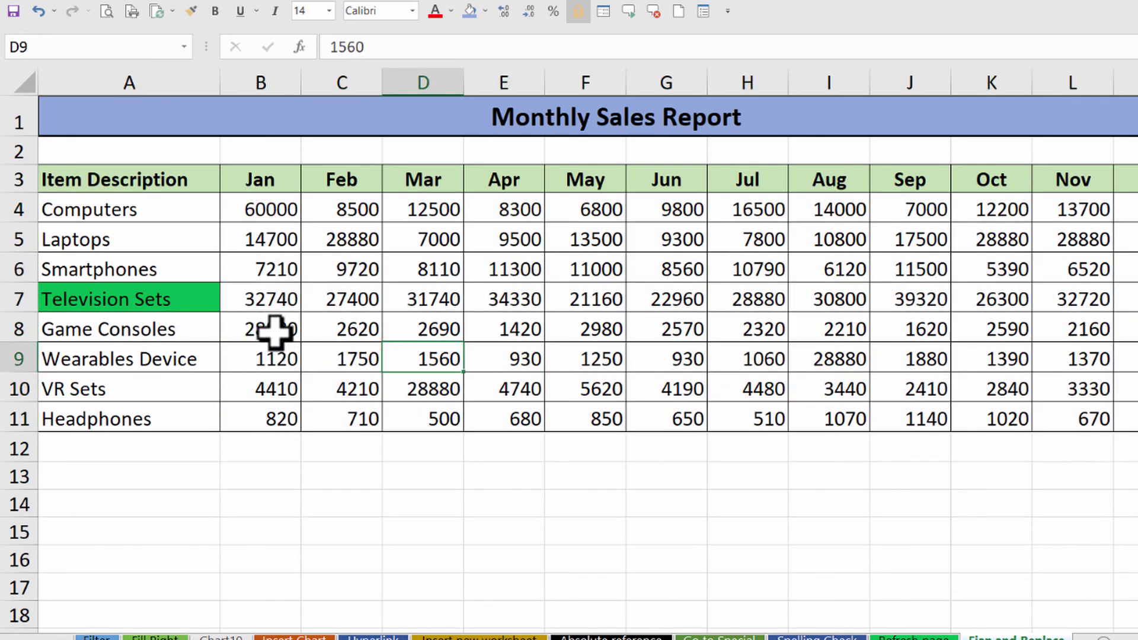
click(273, 330)
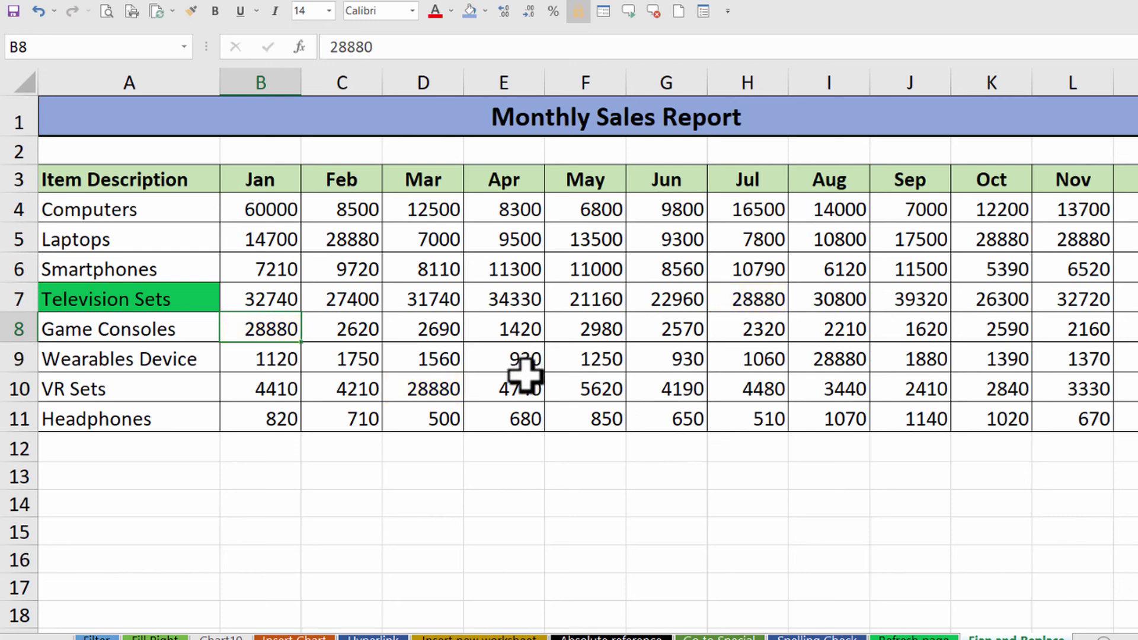
mouse_move(262, 208)
mouse_down()
mouse_move(877, 353)
mouse_move(1097, 391)
mouse_move(1126, 421)
mouse_up()
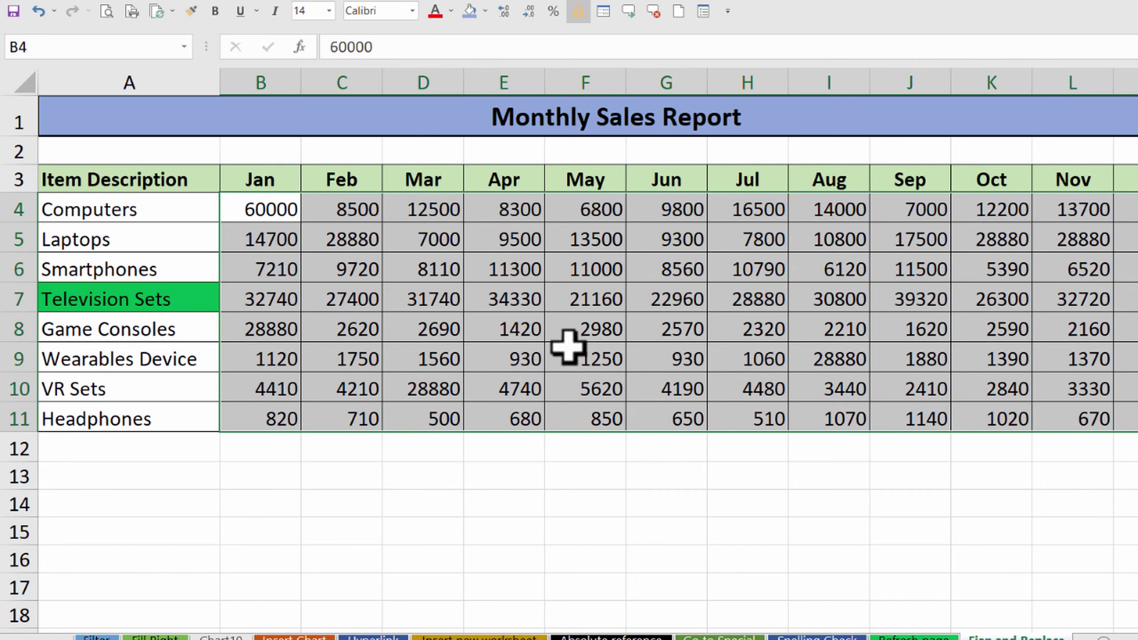
- Set up a find and replace on the selected figures with 28880 as both the search and replacement value
key(ctrl+f)
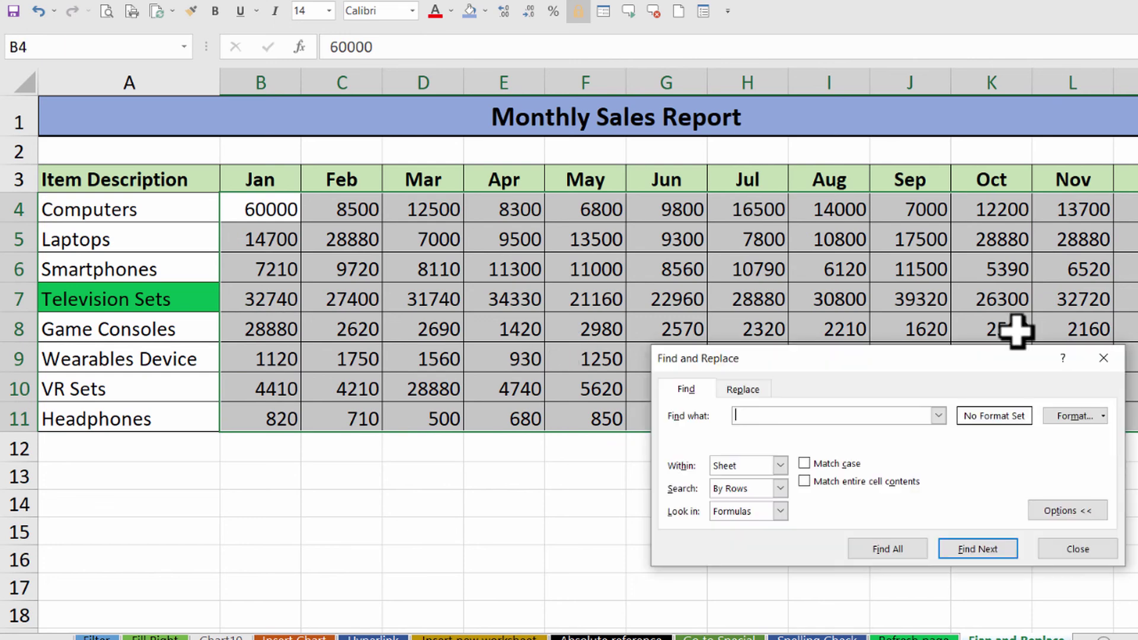
drag(834, 361, 618, 369)
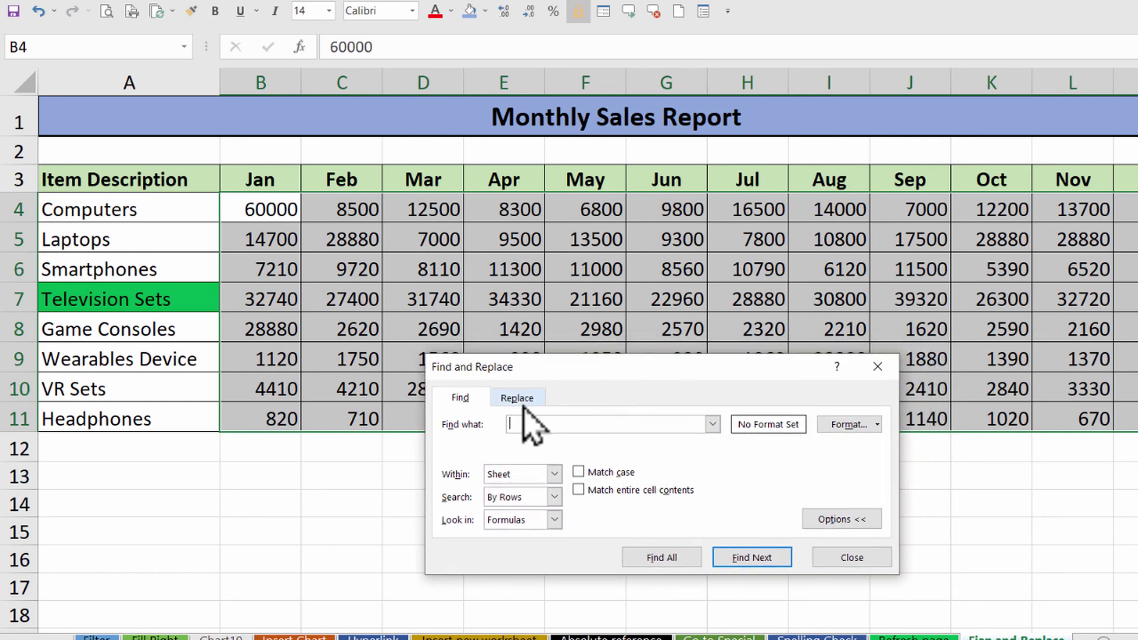
click(521, 400)
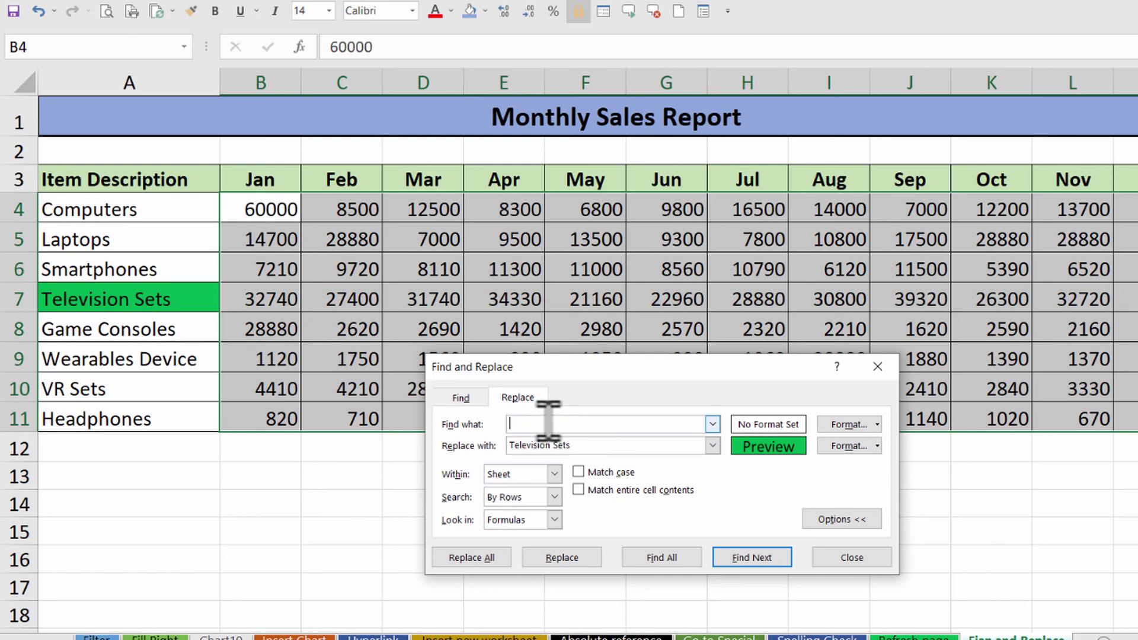
click(549, 422)
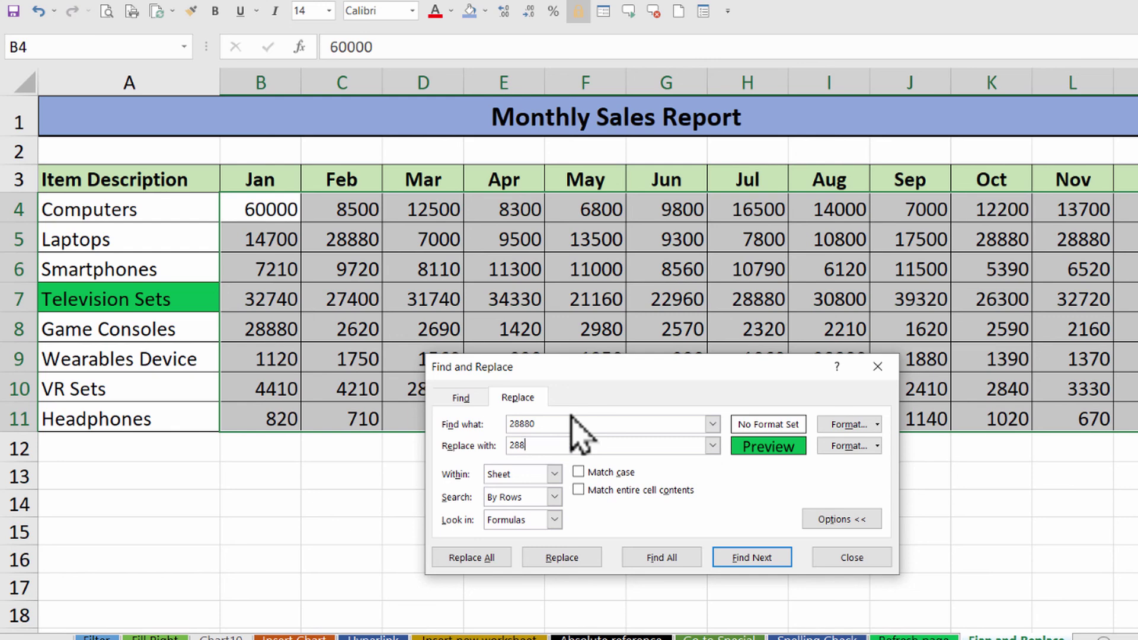
- Set the replacement format to a red fill with a bold white font
click(870, 445)
click(877, 467)
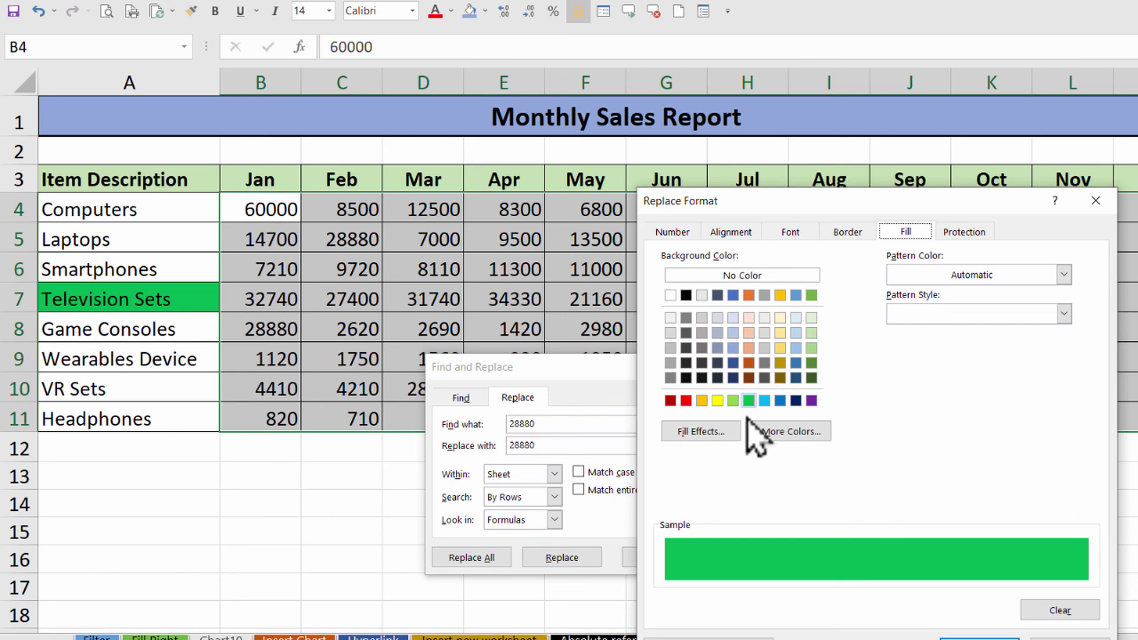
click(687, 401)
click(790, 232)
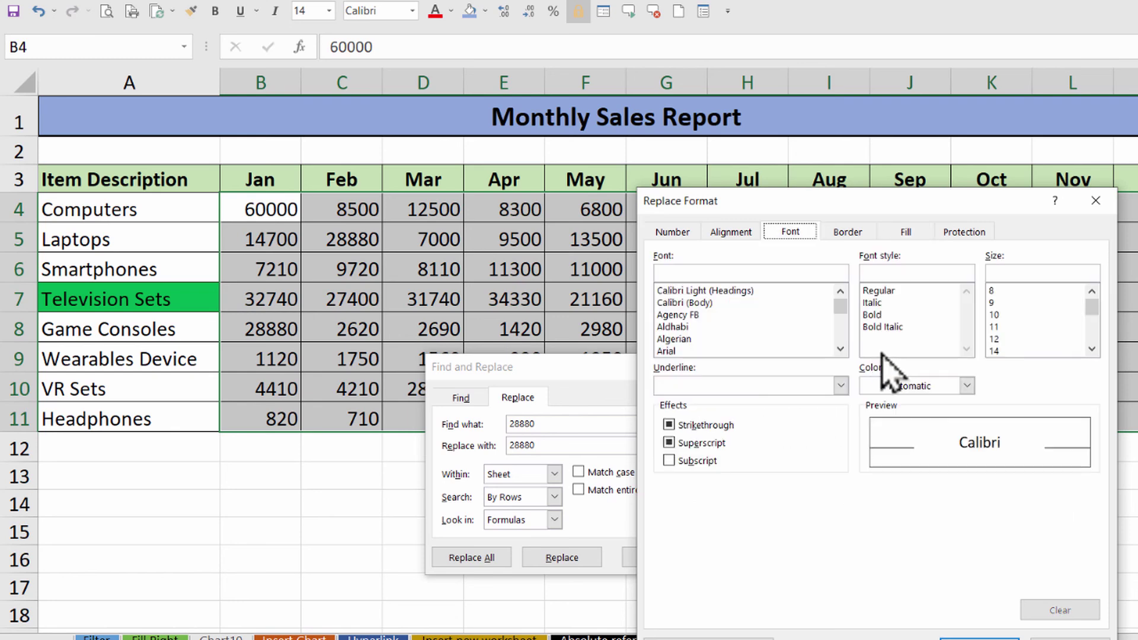
click(925, 386)
click(892, 316)
click(965, 639)
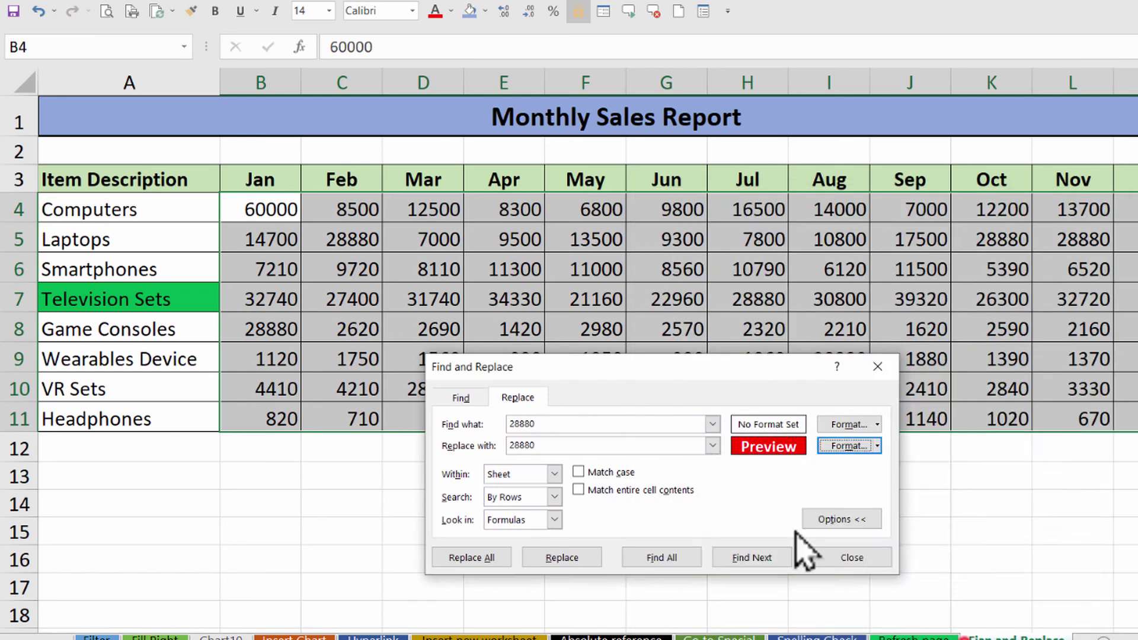
- Replace all 28880 values in the selection with the red-formatted version, close the dialog and deselect the range
drag(674, 370, 869, 380)
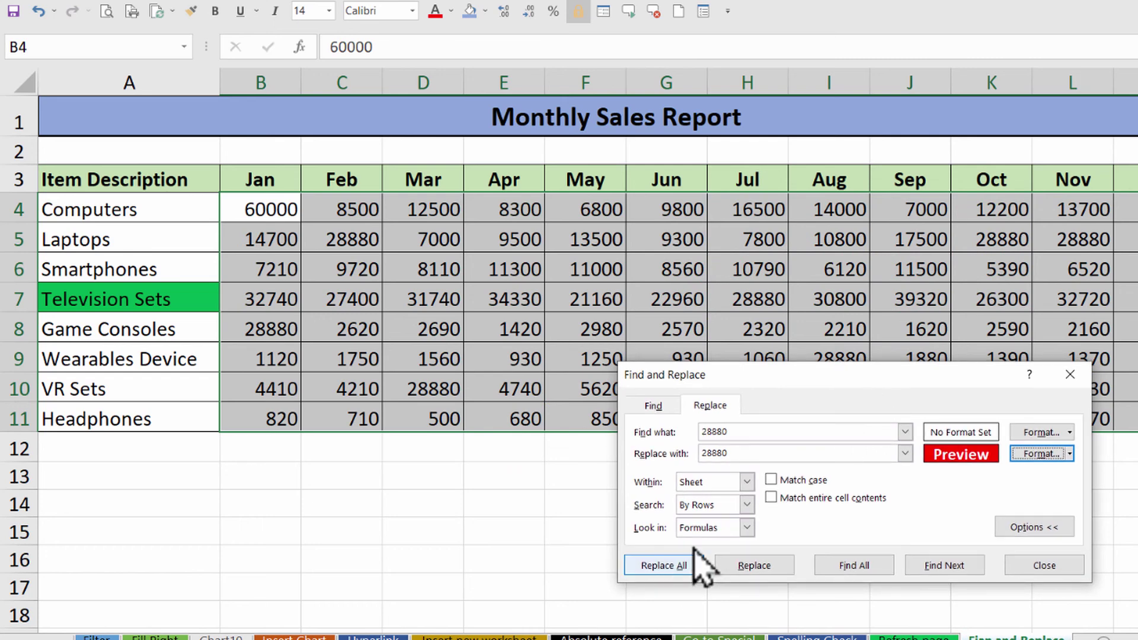
drag(700, 432, 752, 446)
click(765, 431)
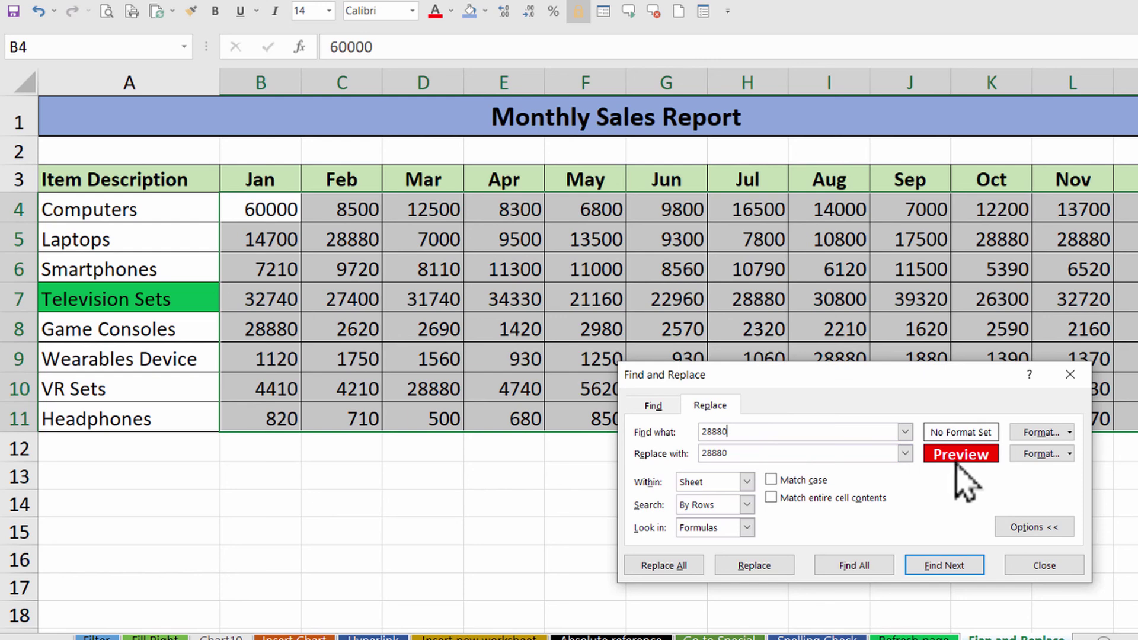
click(664, 565)
click(694, 364)
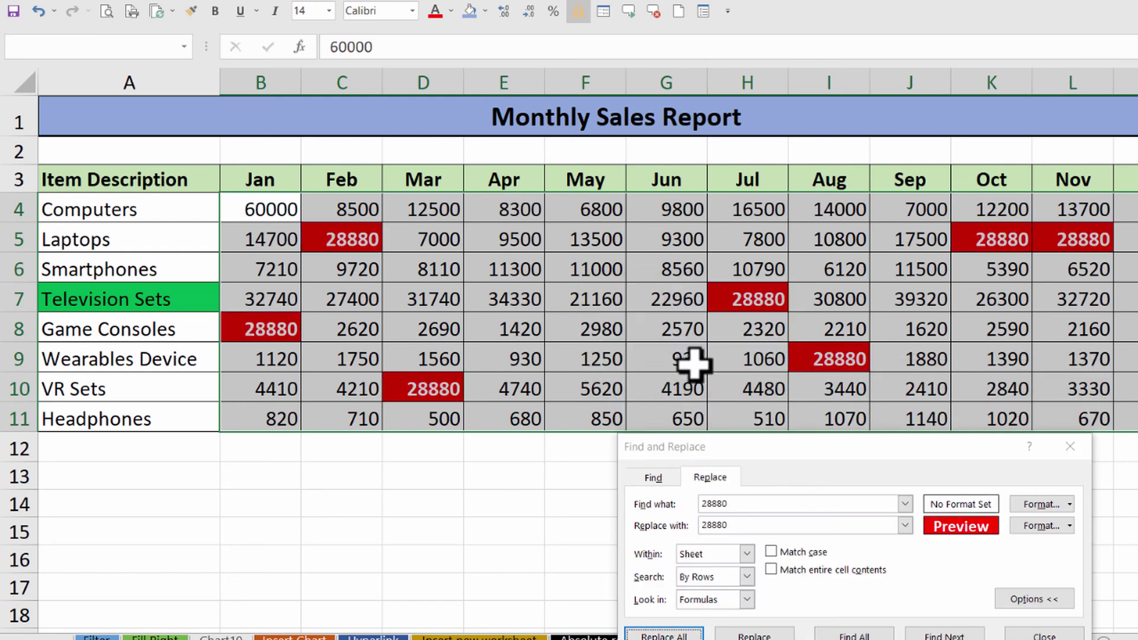
drag(779, 451, 731, 410)
click(988, 595)
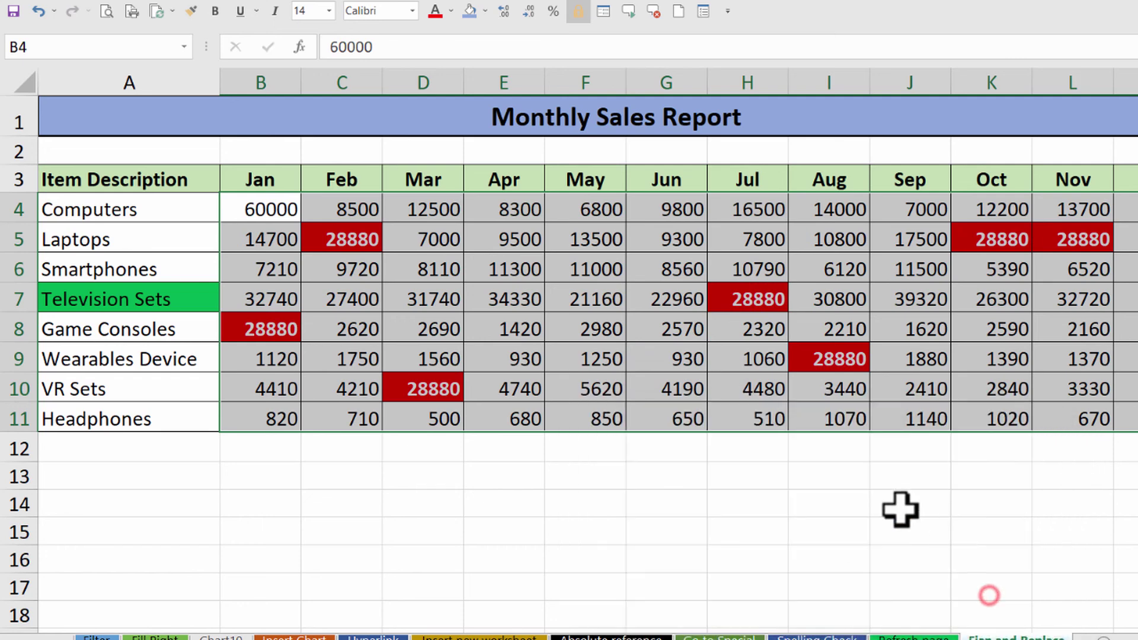
click(900, 510)
click(655, 389)
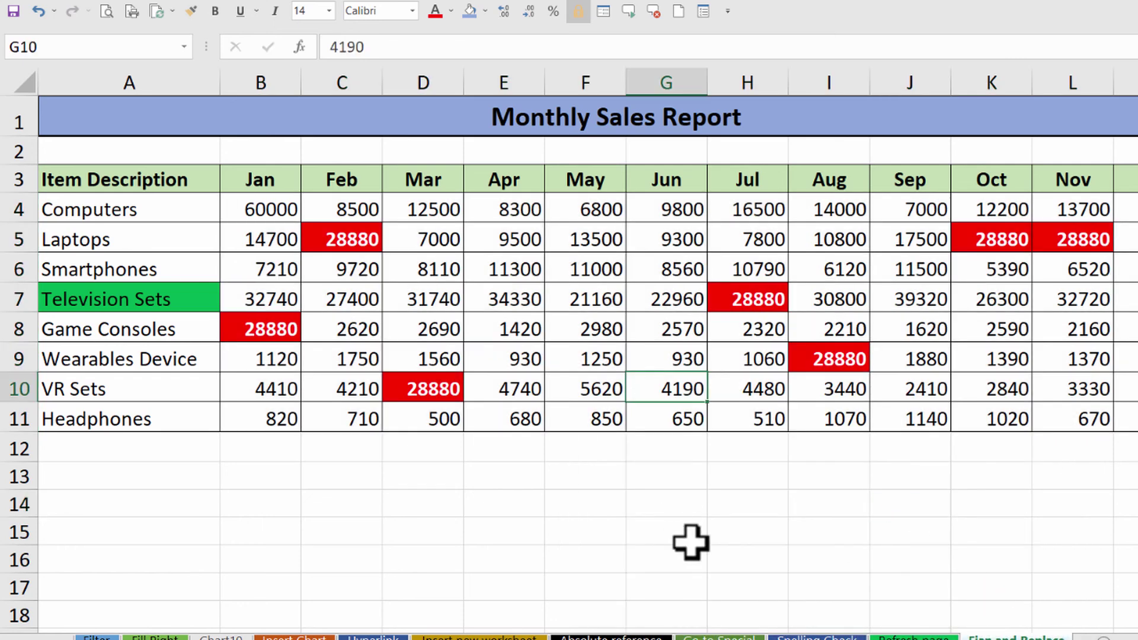